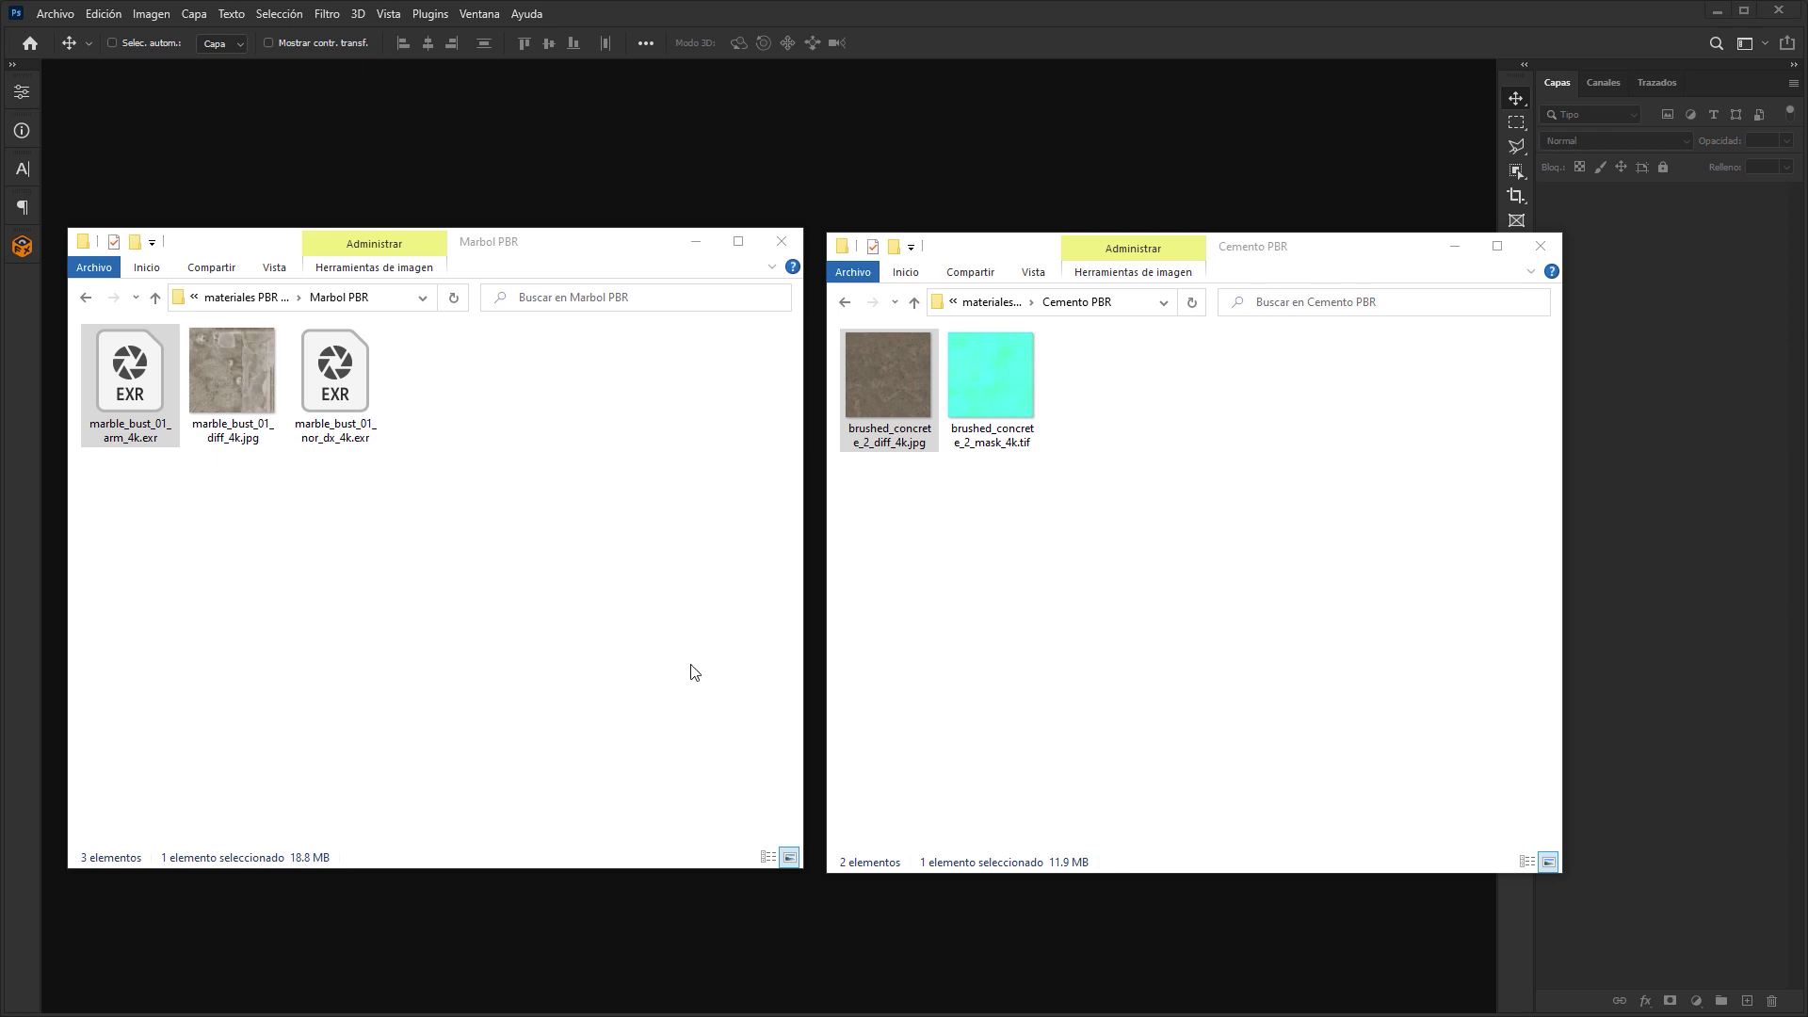
- Browse the Marbol PBR and Cemento PBR textures and select marble_bust_01_arm_4k.exr
click(251, 399)
click(340, 400)
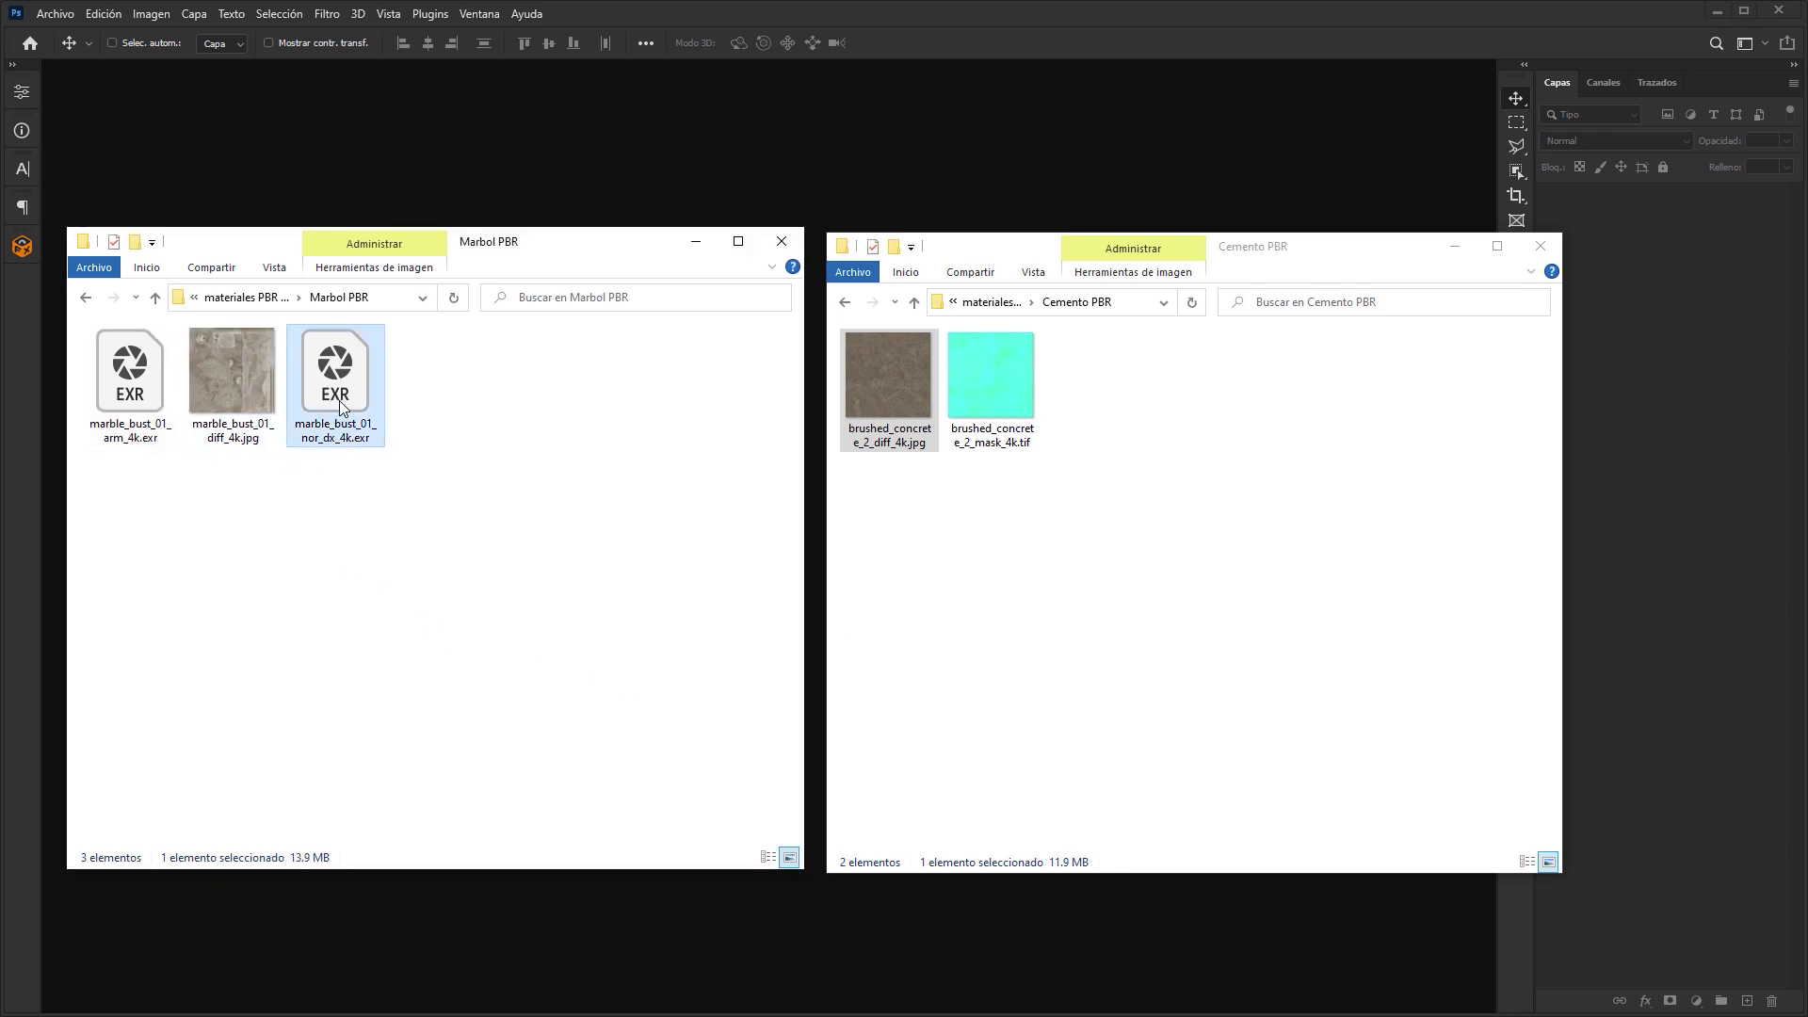
click(147, 391)
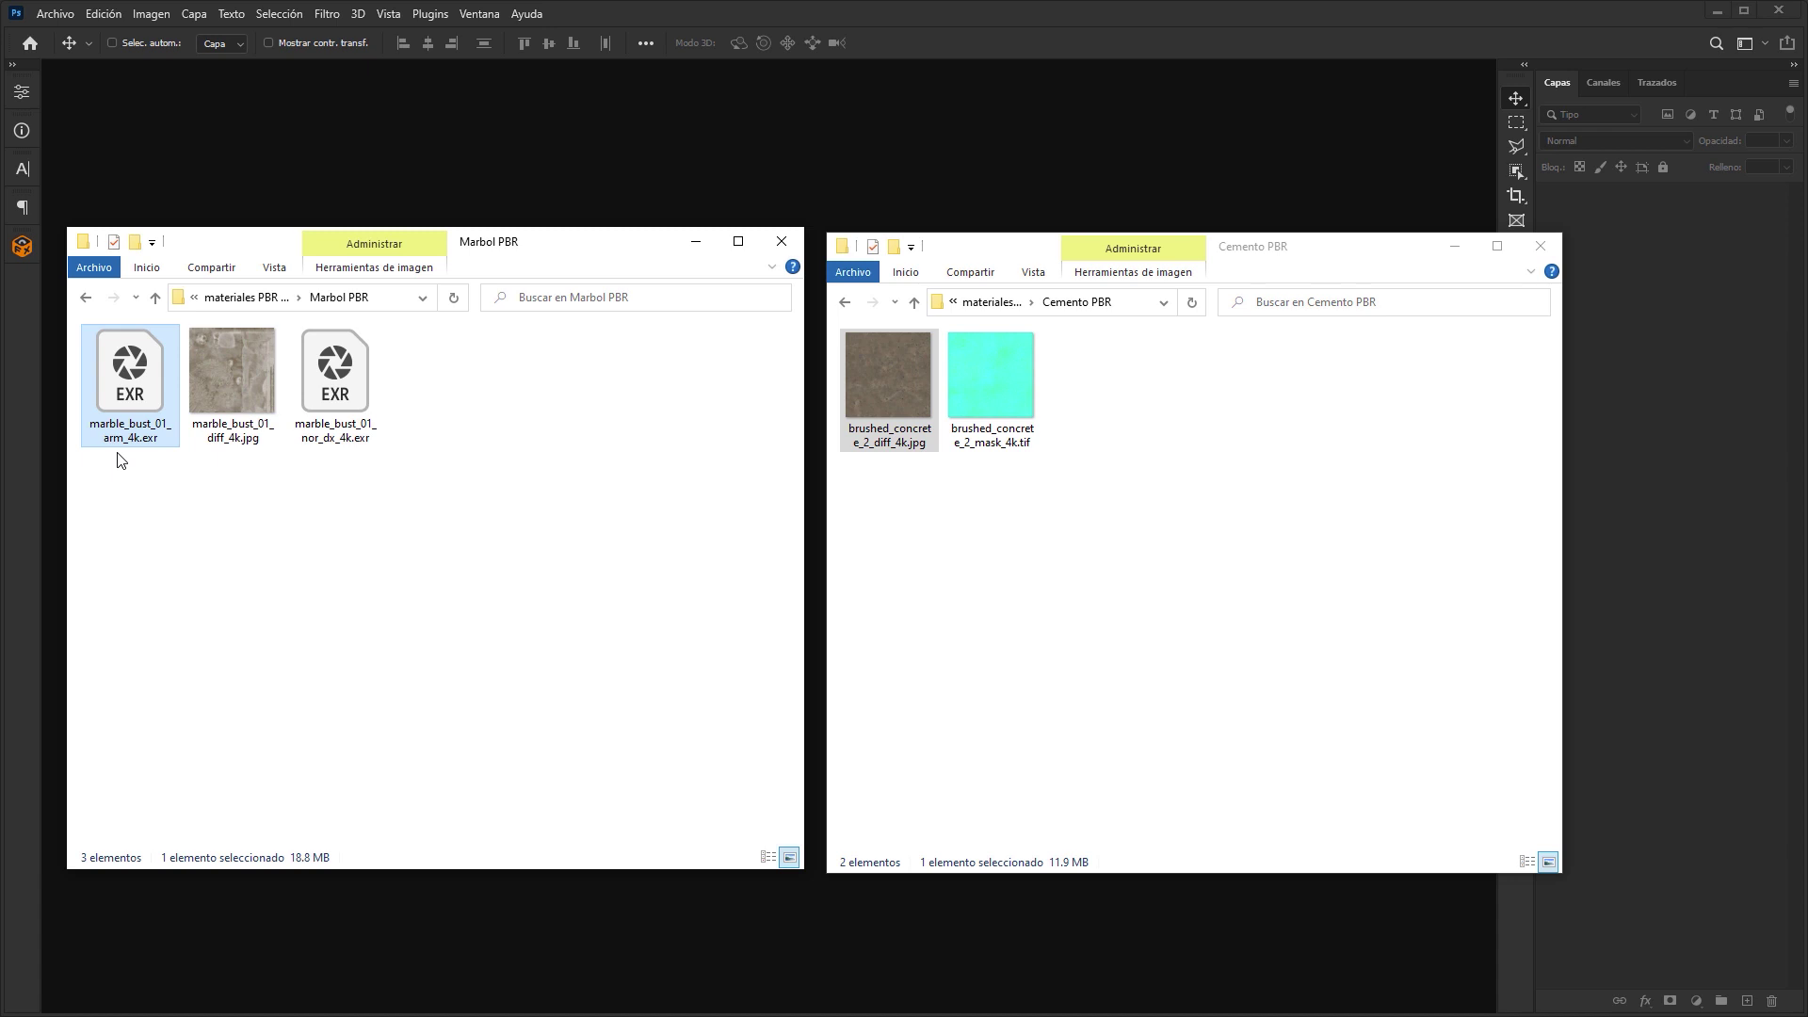
click(906, 394)
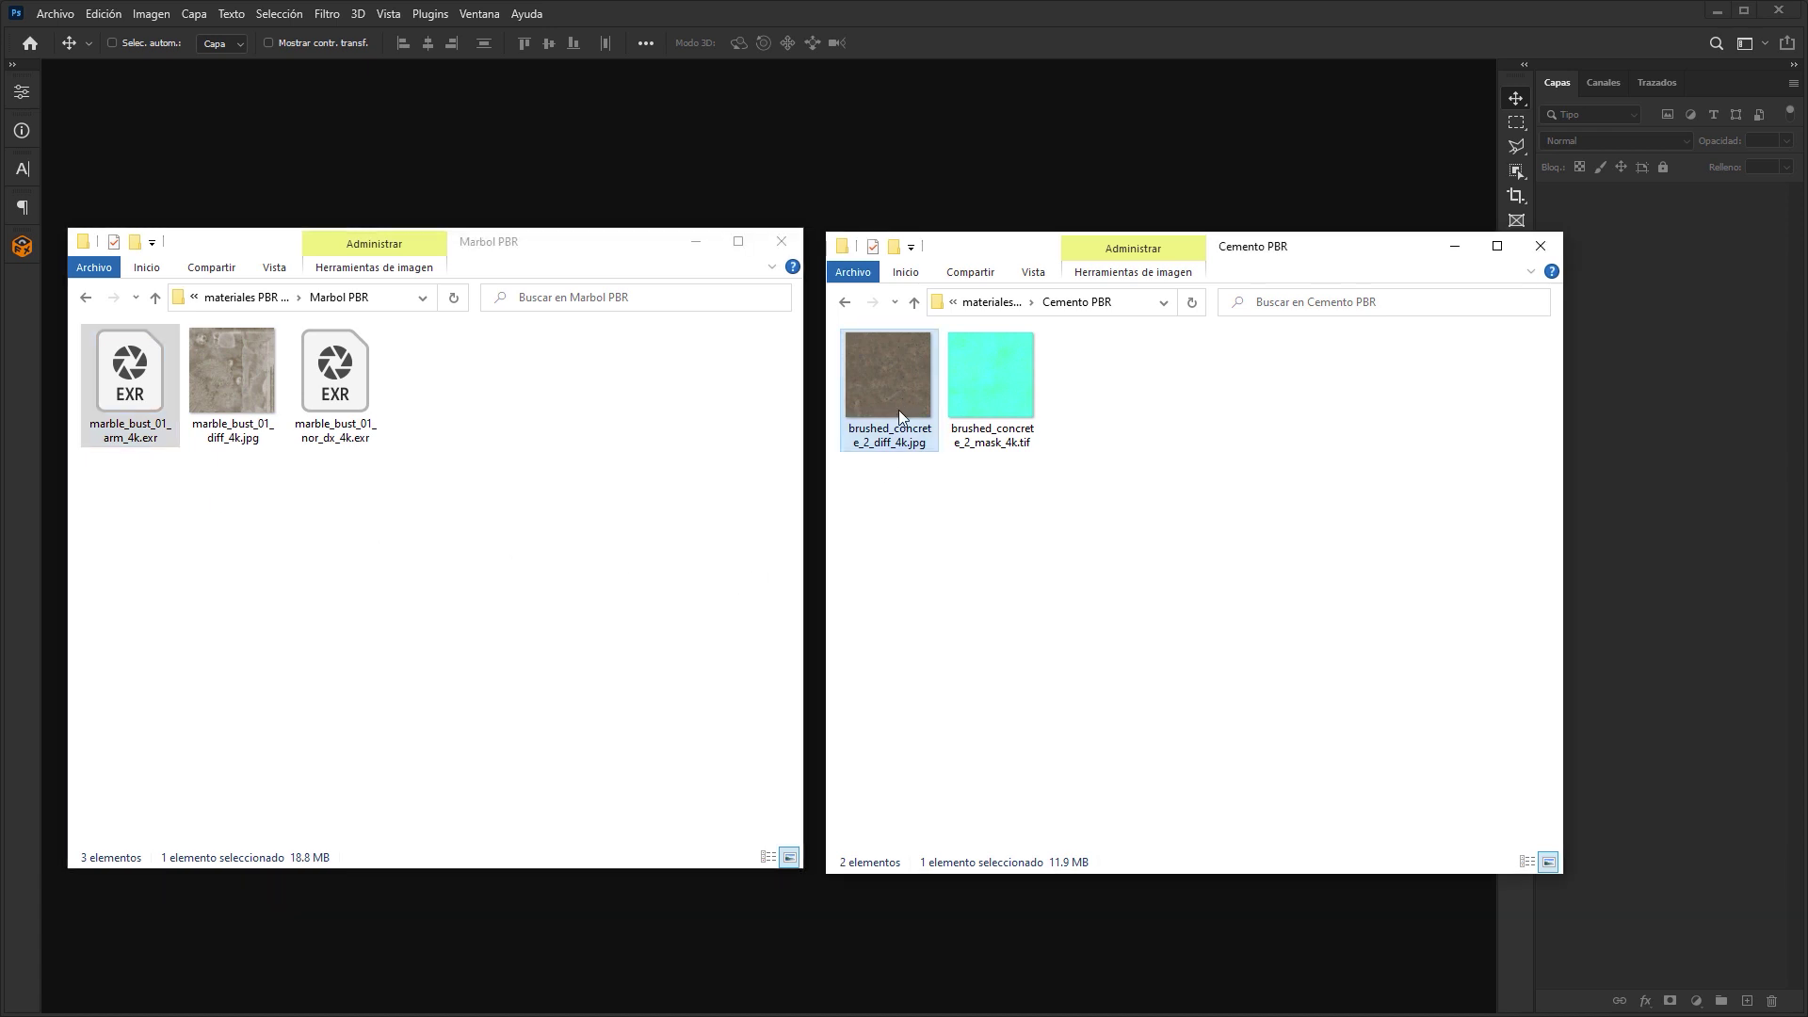
click(1024, 395)
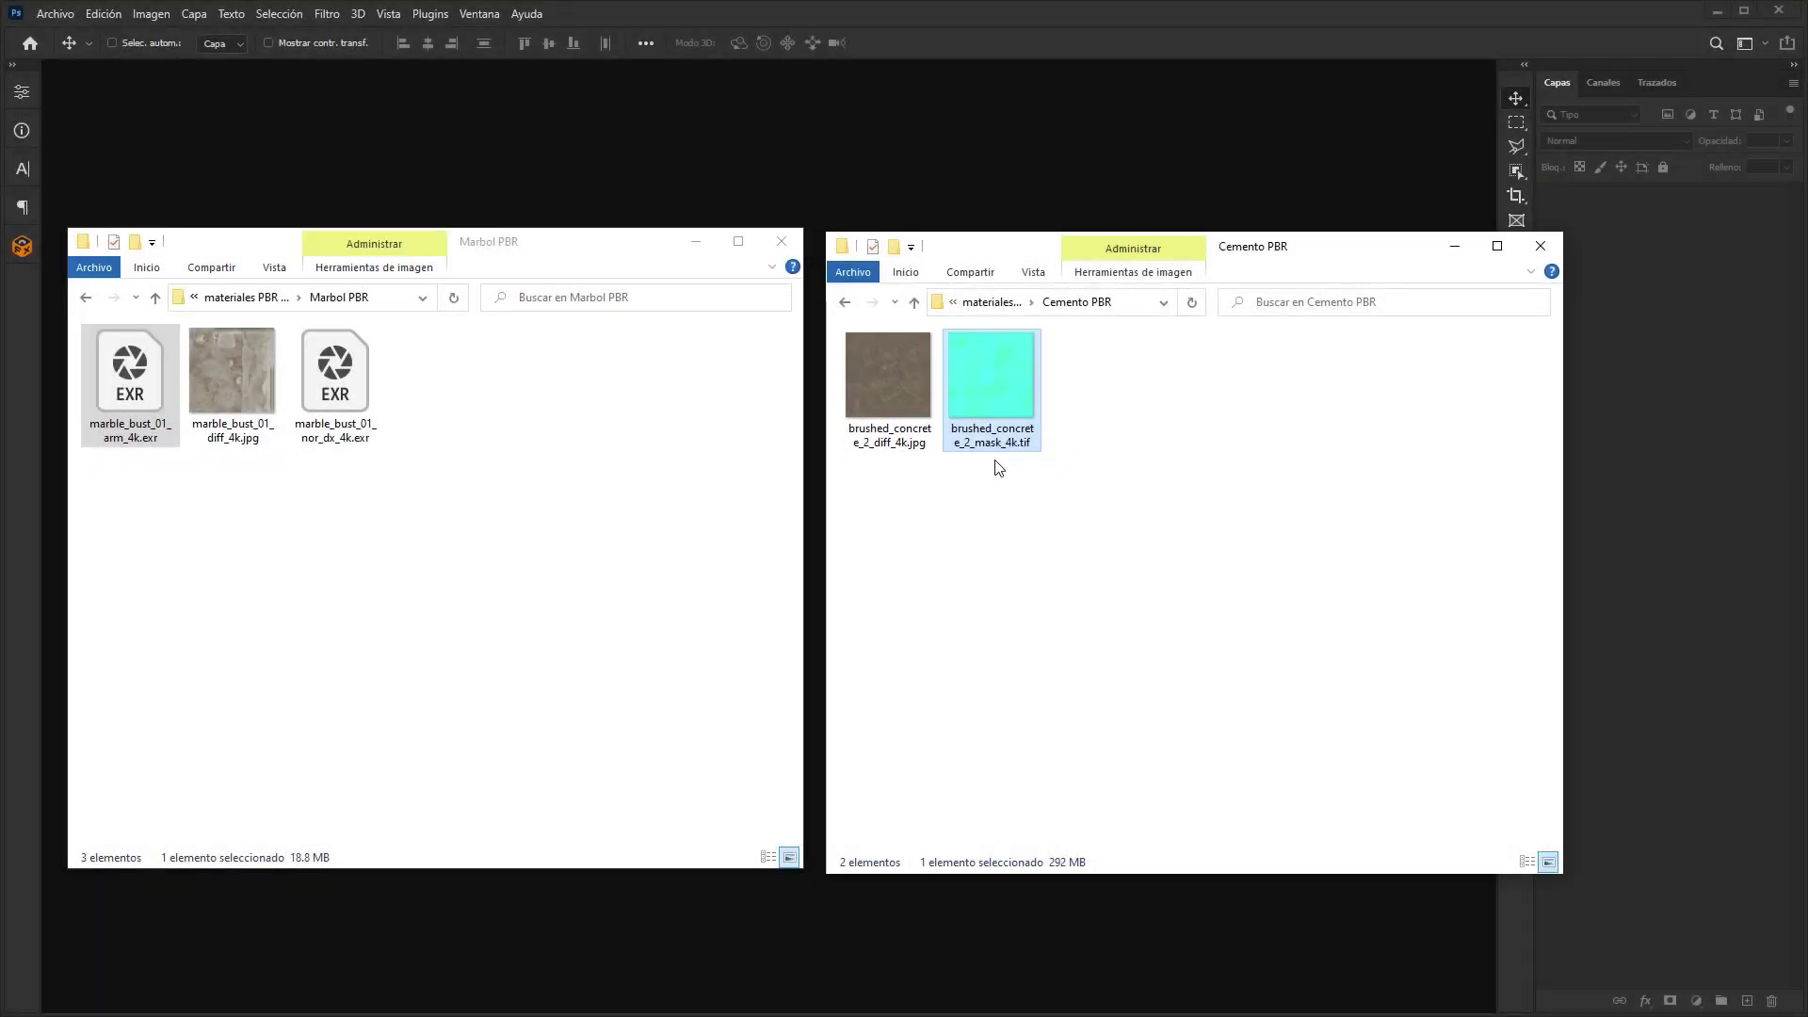
click(135, 376)
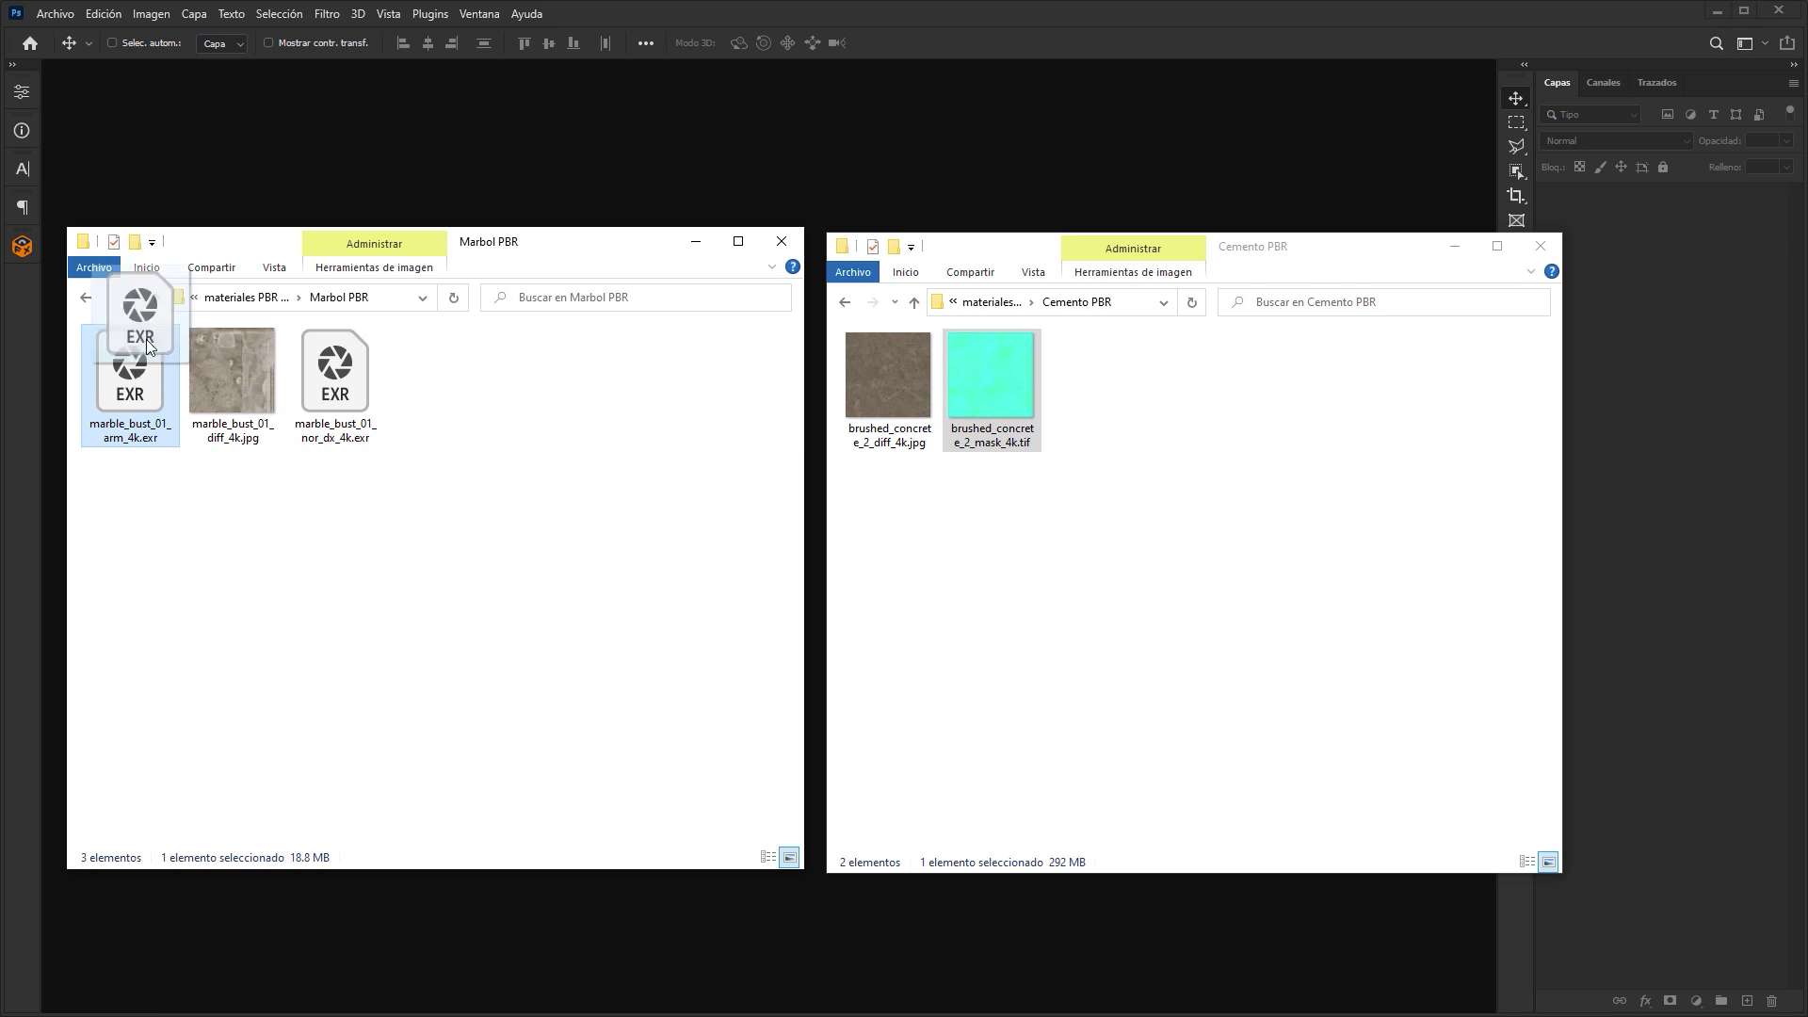
- Open marble_bust_01_arm_4k.exr in Photoshop and view its red, green and blue channels
drag(135, 377, 546, 168)
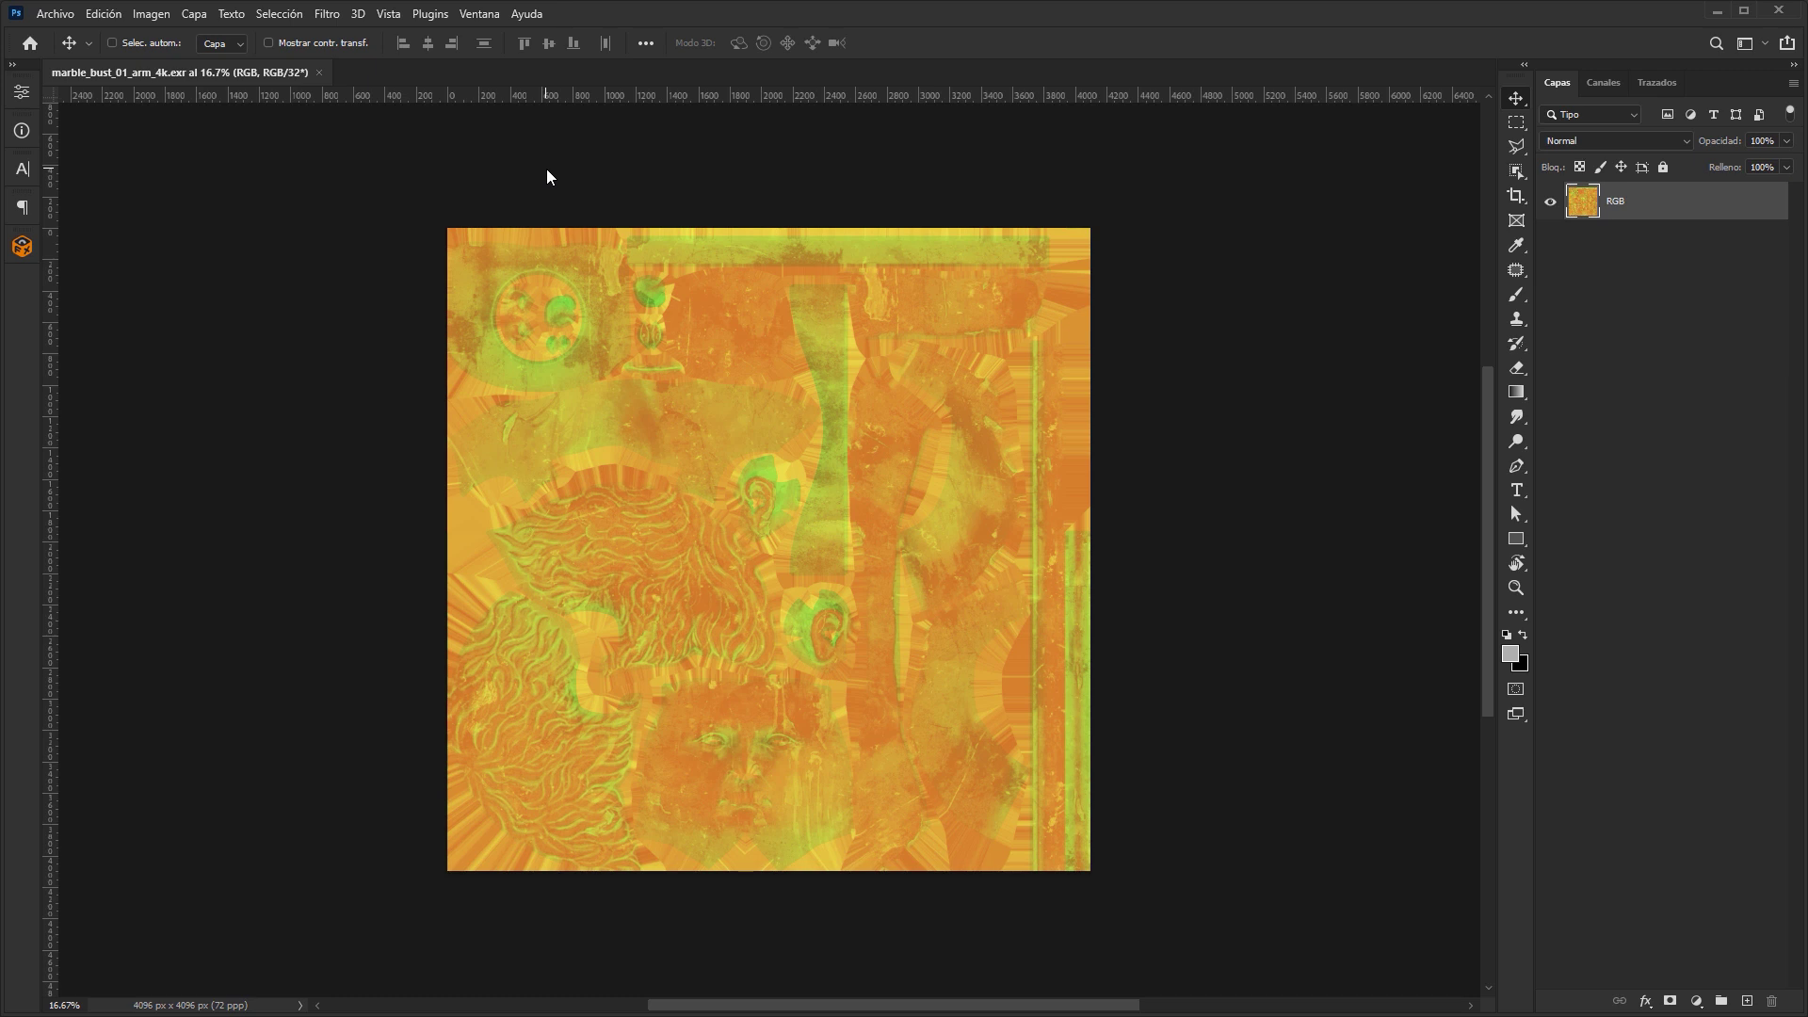
click(1607, 84)
click(1639, 162)
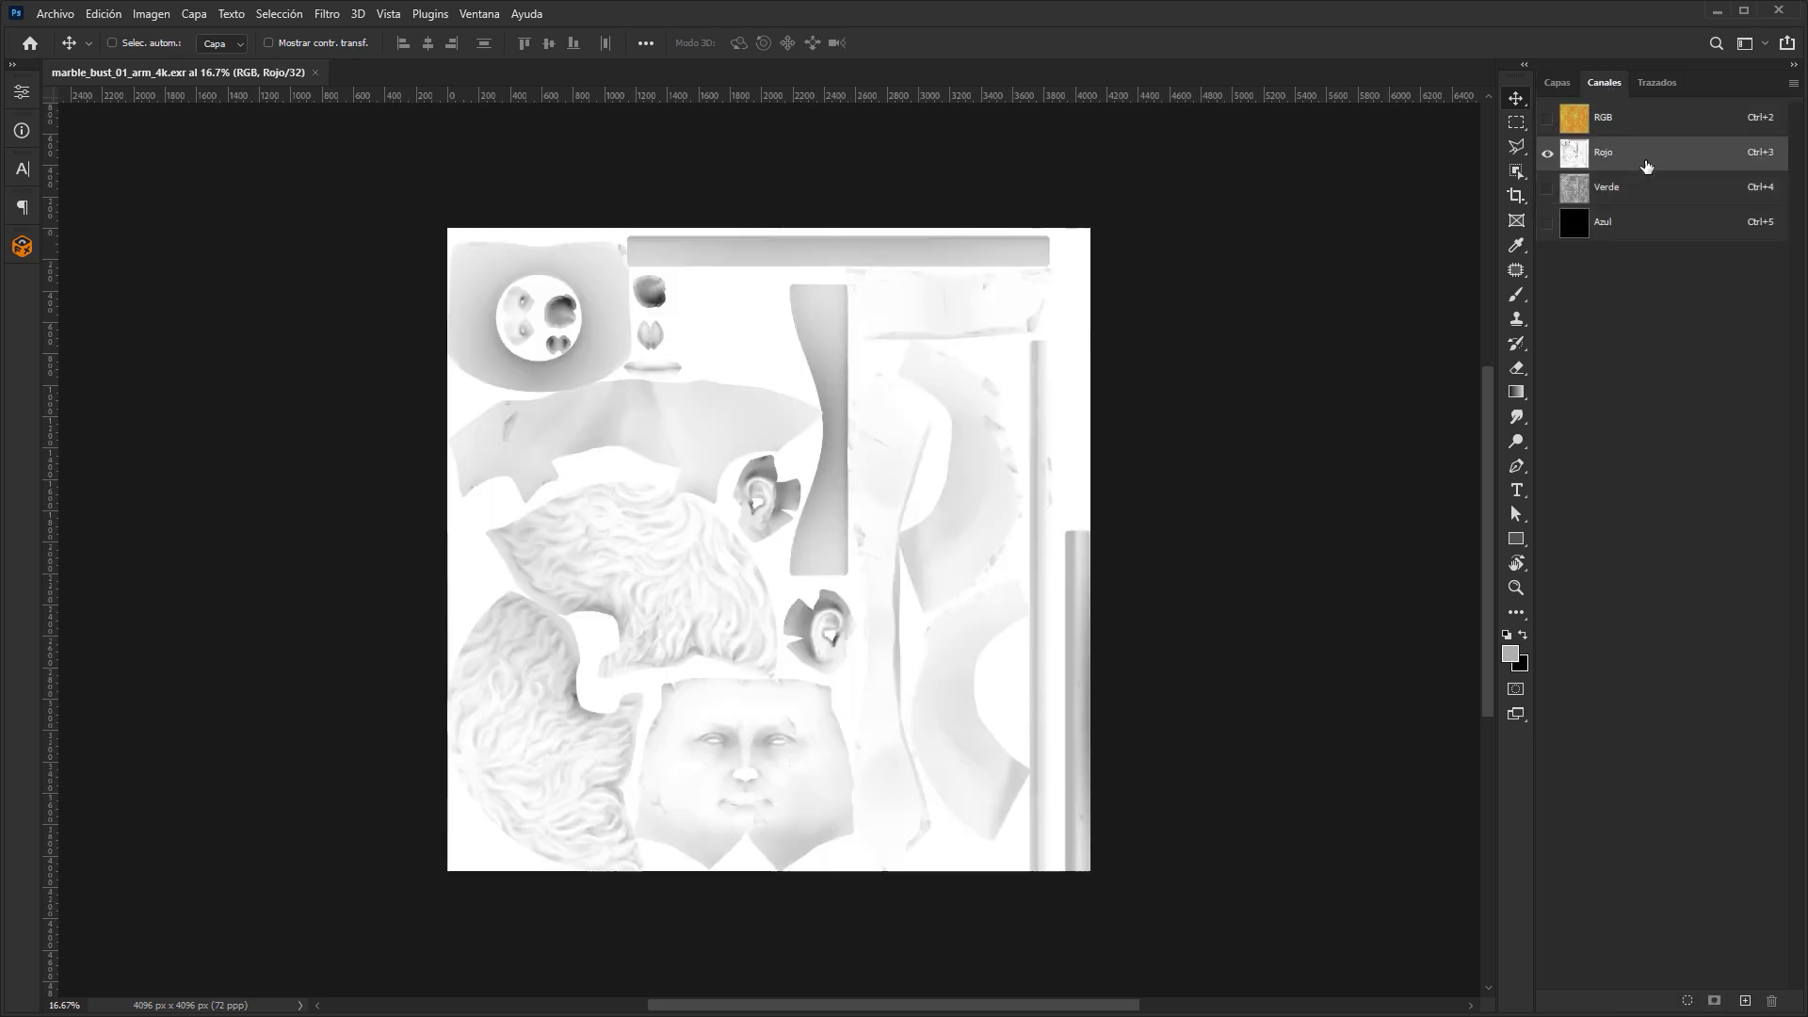
click(1646, 188)
click(1647, 229)
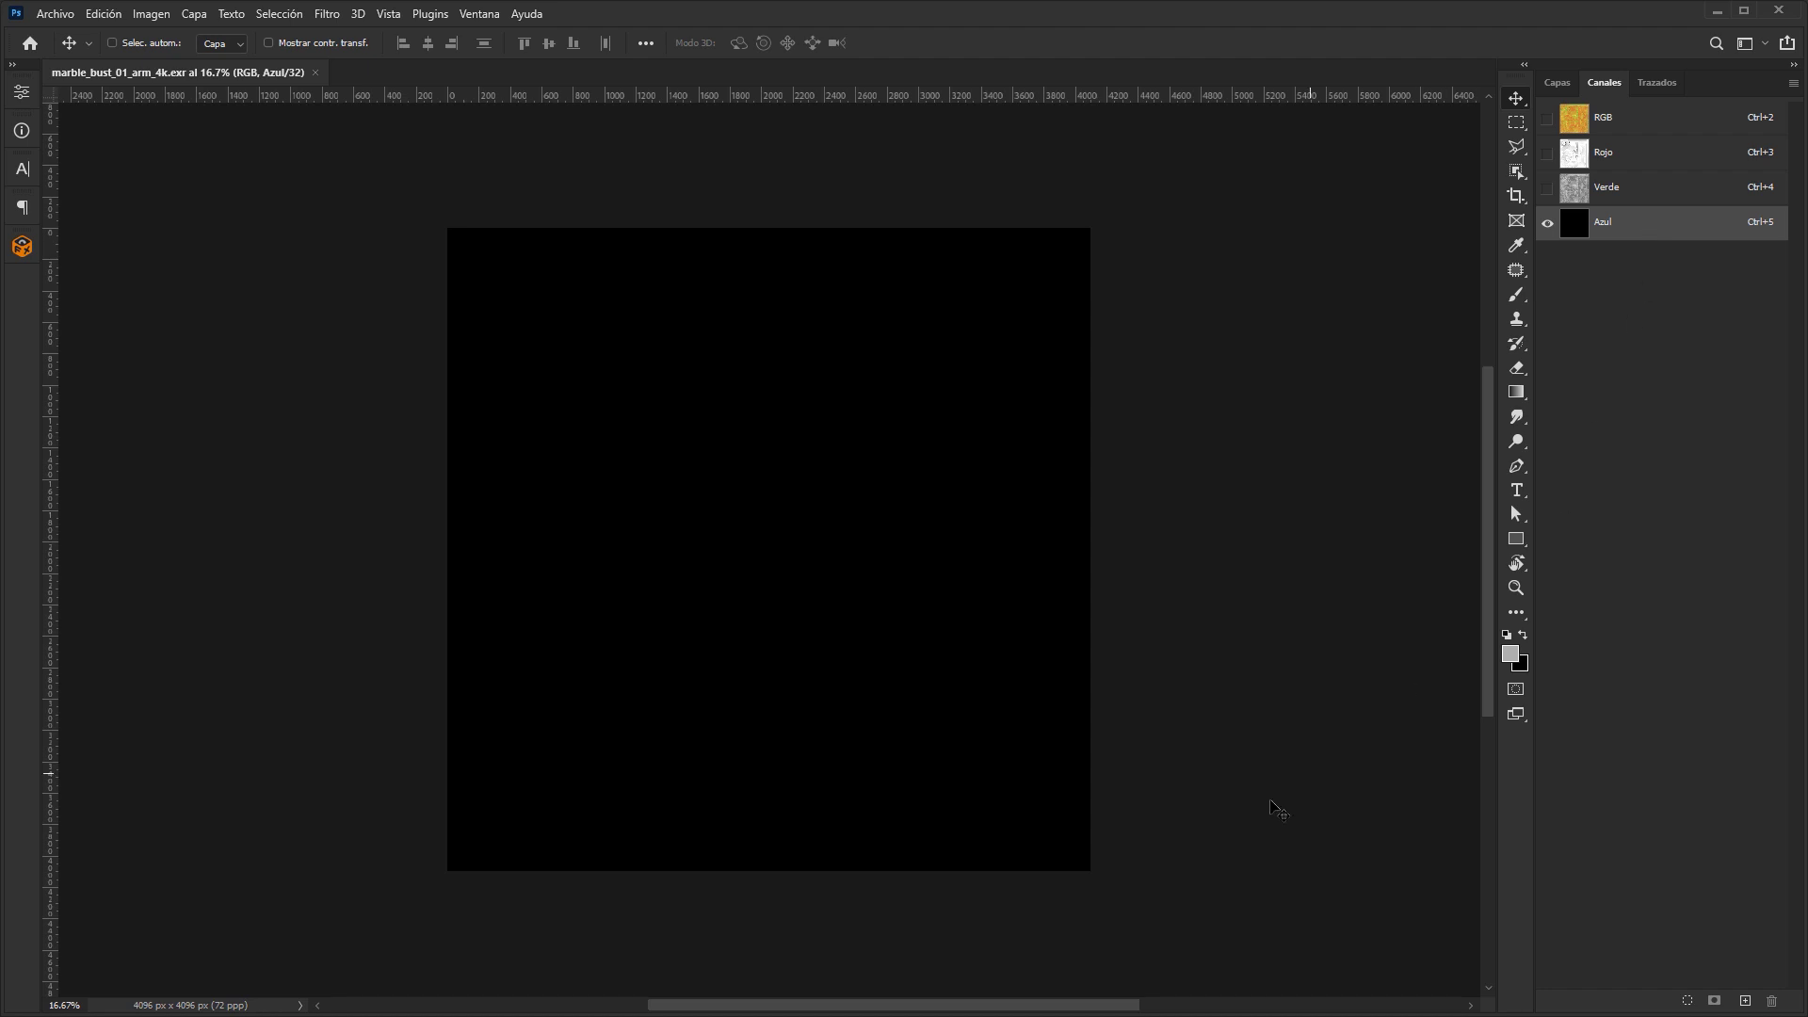
- Open the concrete mask TIF in Photoshop and view its Rojo, Verde, Azul and Alfa 1 channels
key(alt+Tab)
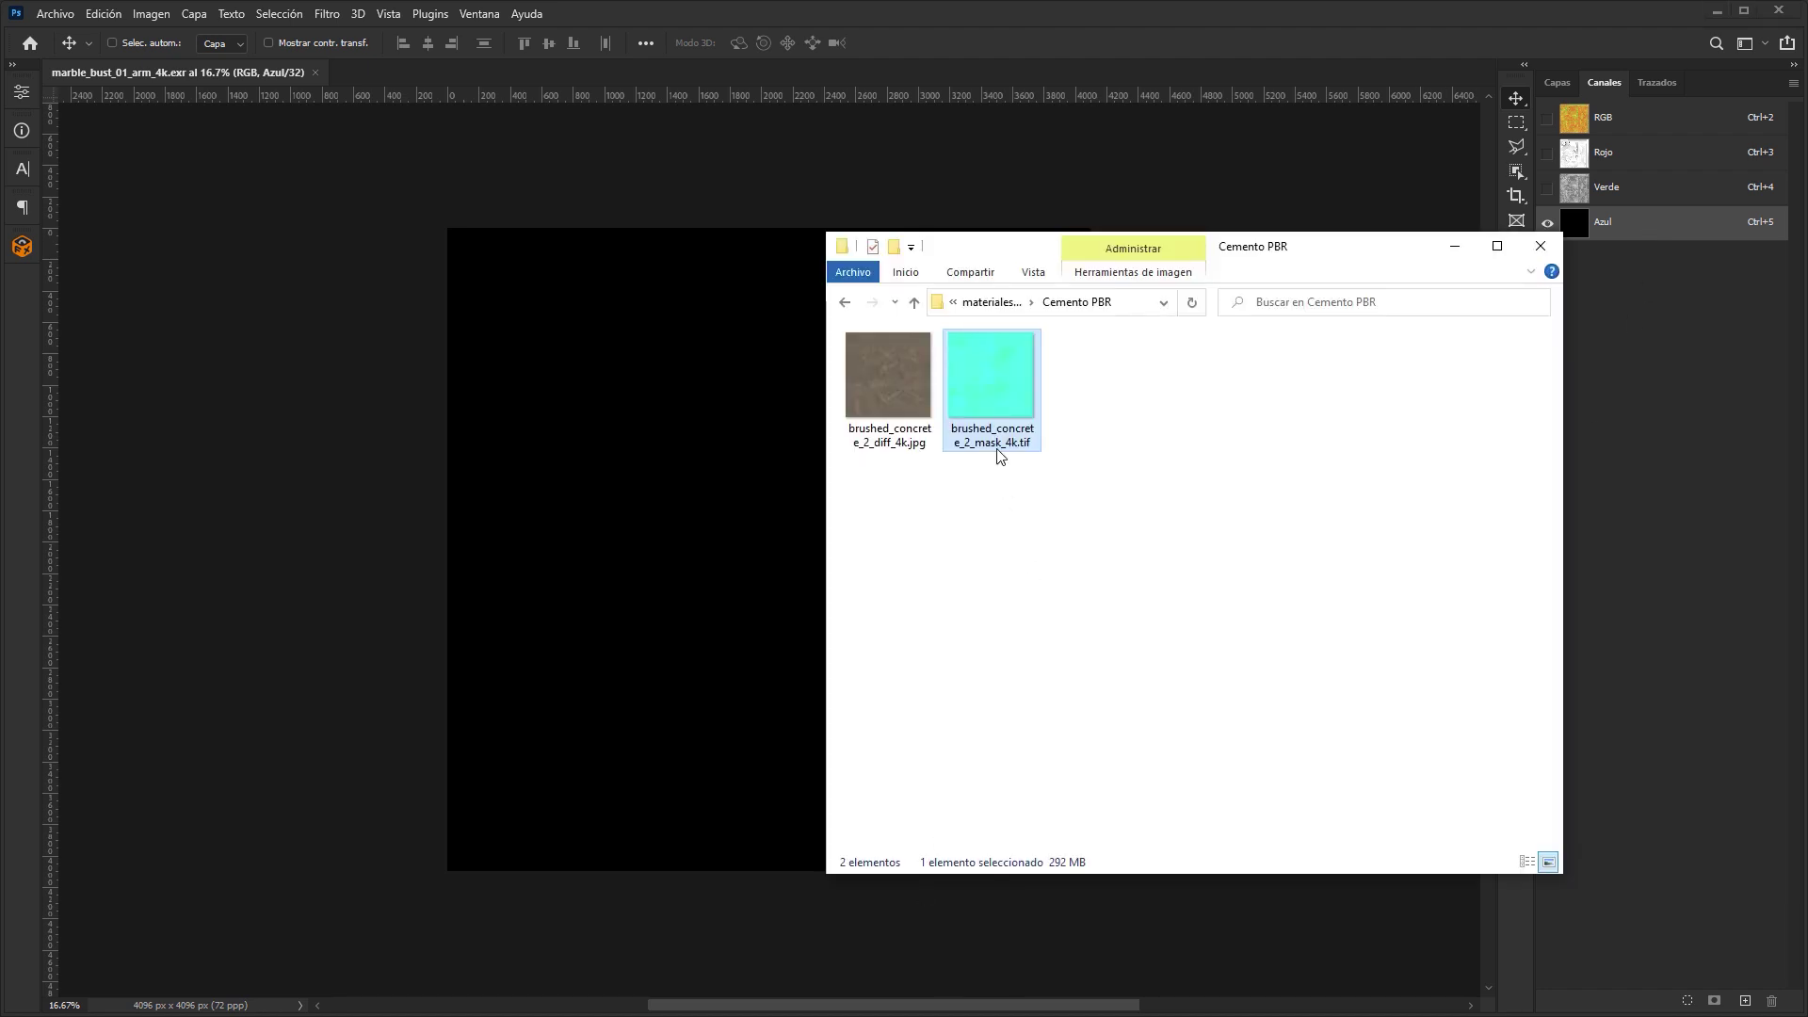
drag(992, 377, 1218, 43)
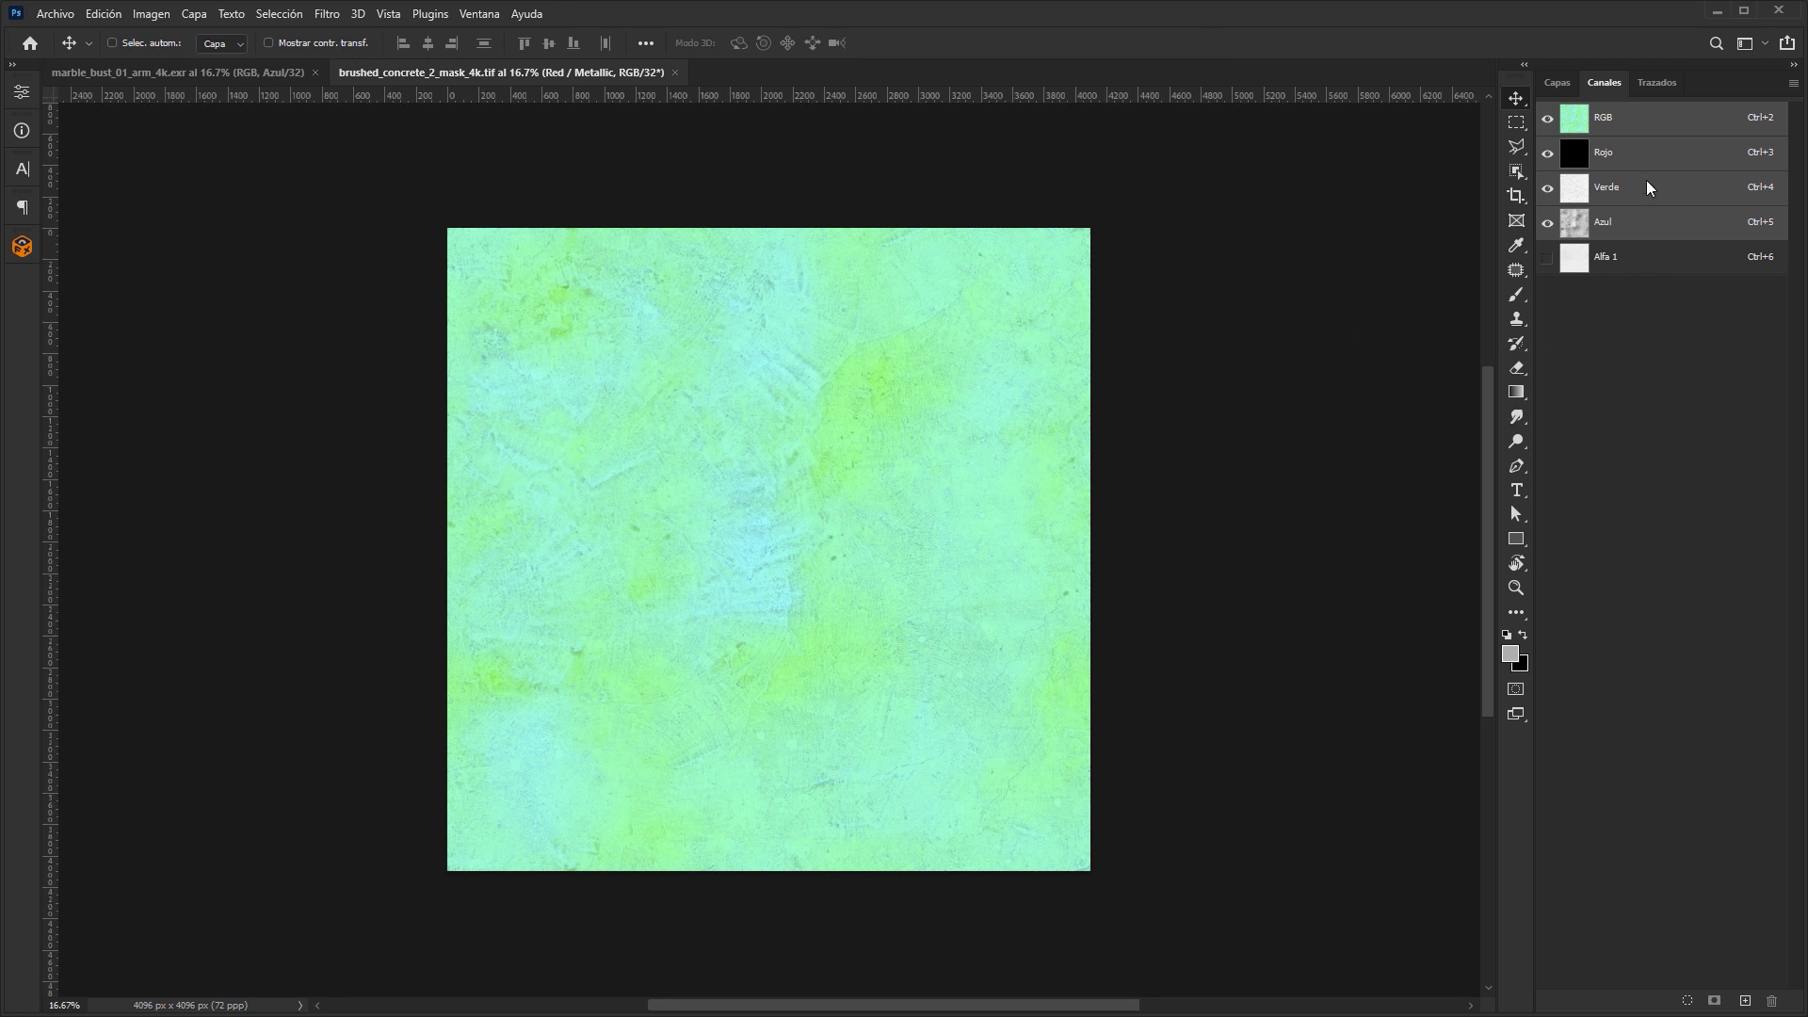
click(1655, 156)
click(1662, 200)
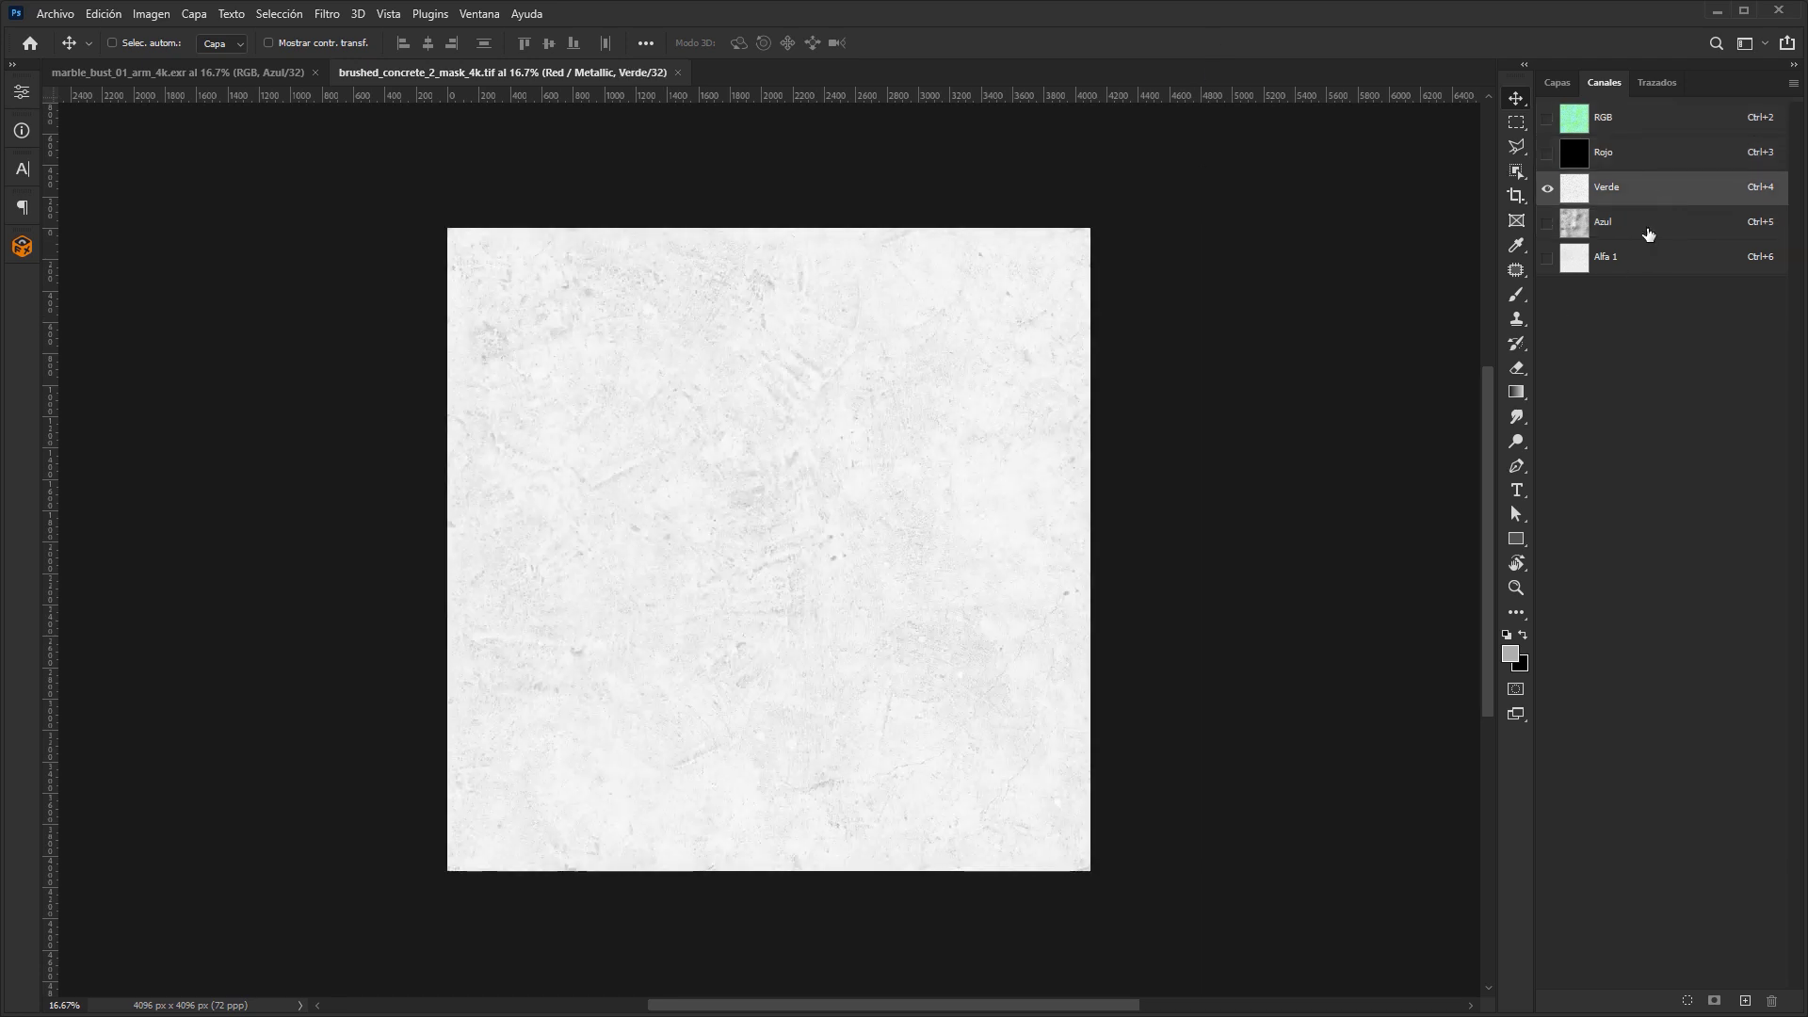
click(1639, 233)
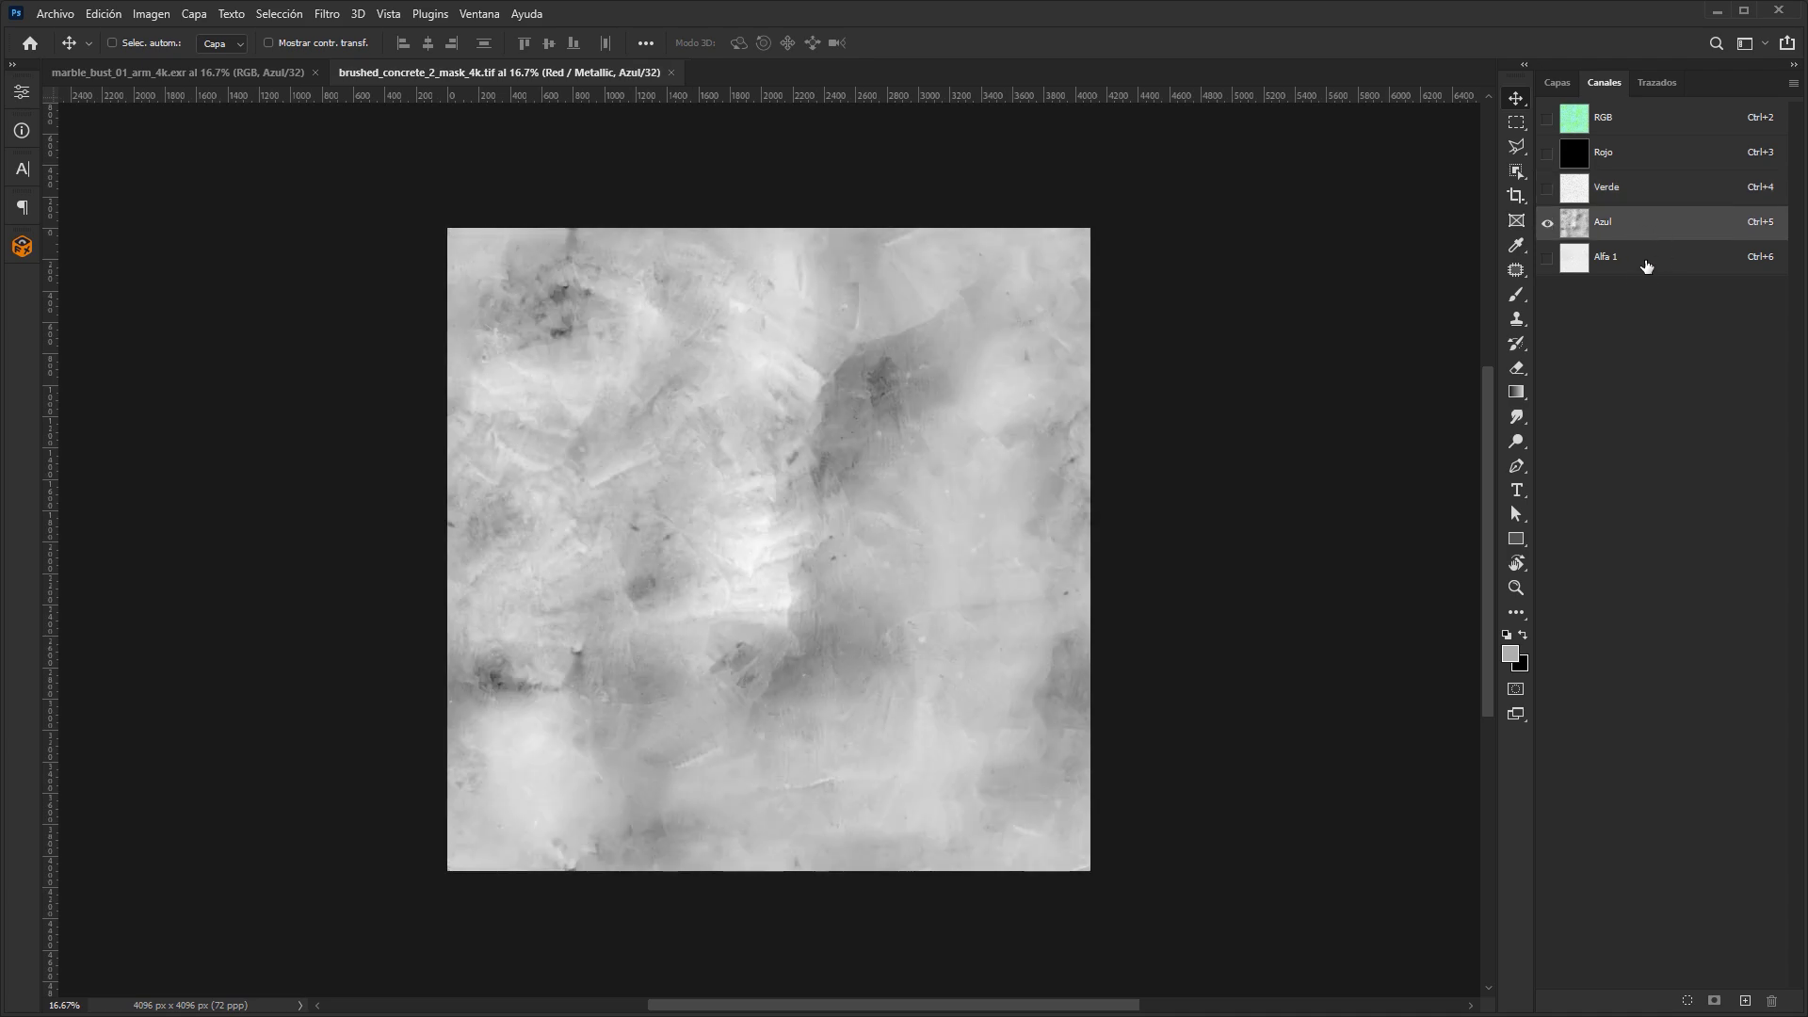
click(1639, 268)
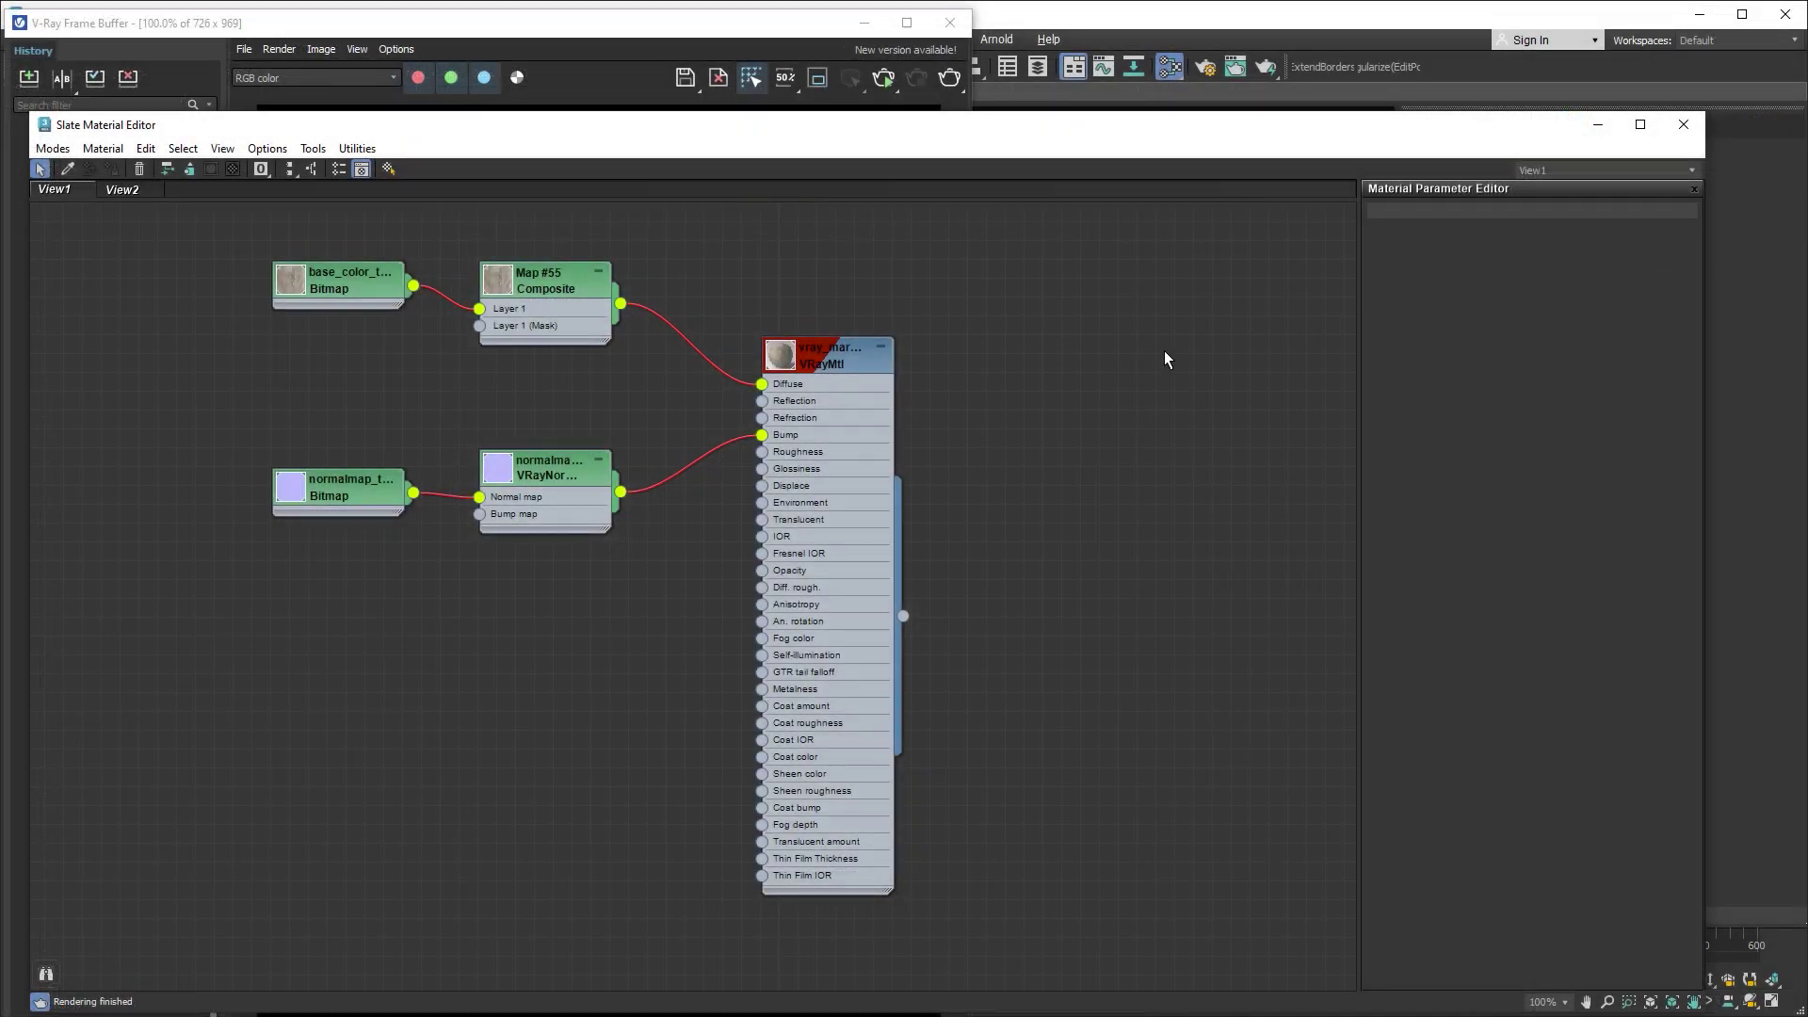
- Check the base colour, normal and marble material nodes, then add the arm EXR as bitmap Map #69
double_click(348, 285)
double_click(353, 492)
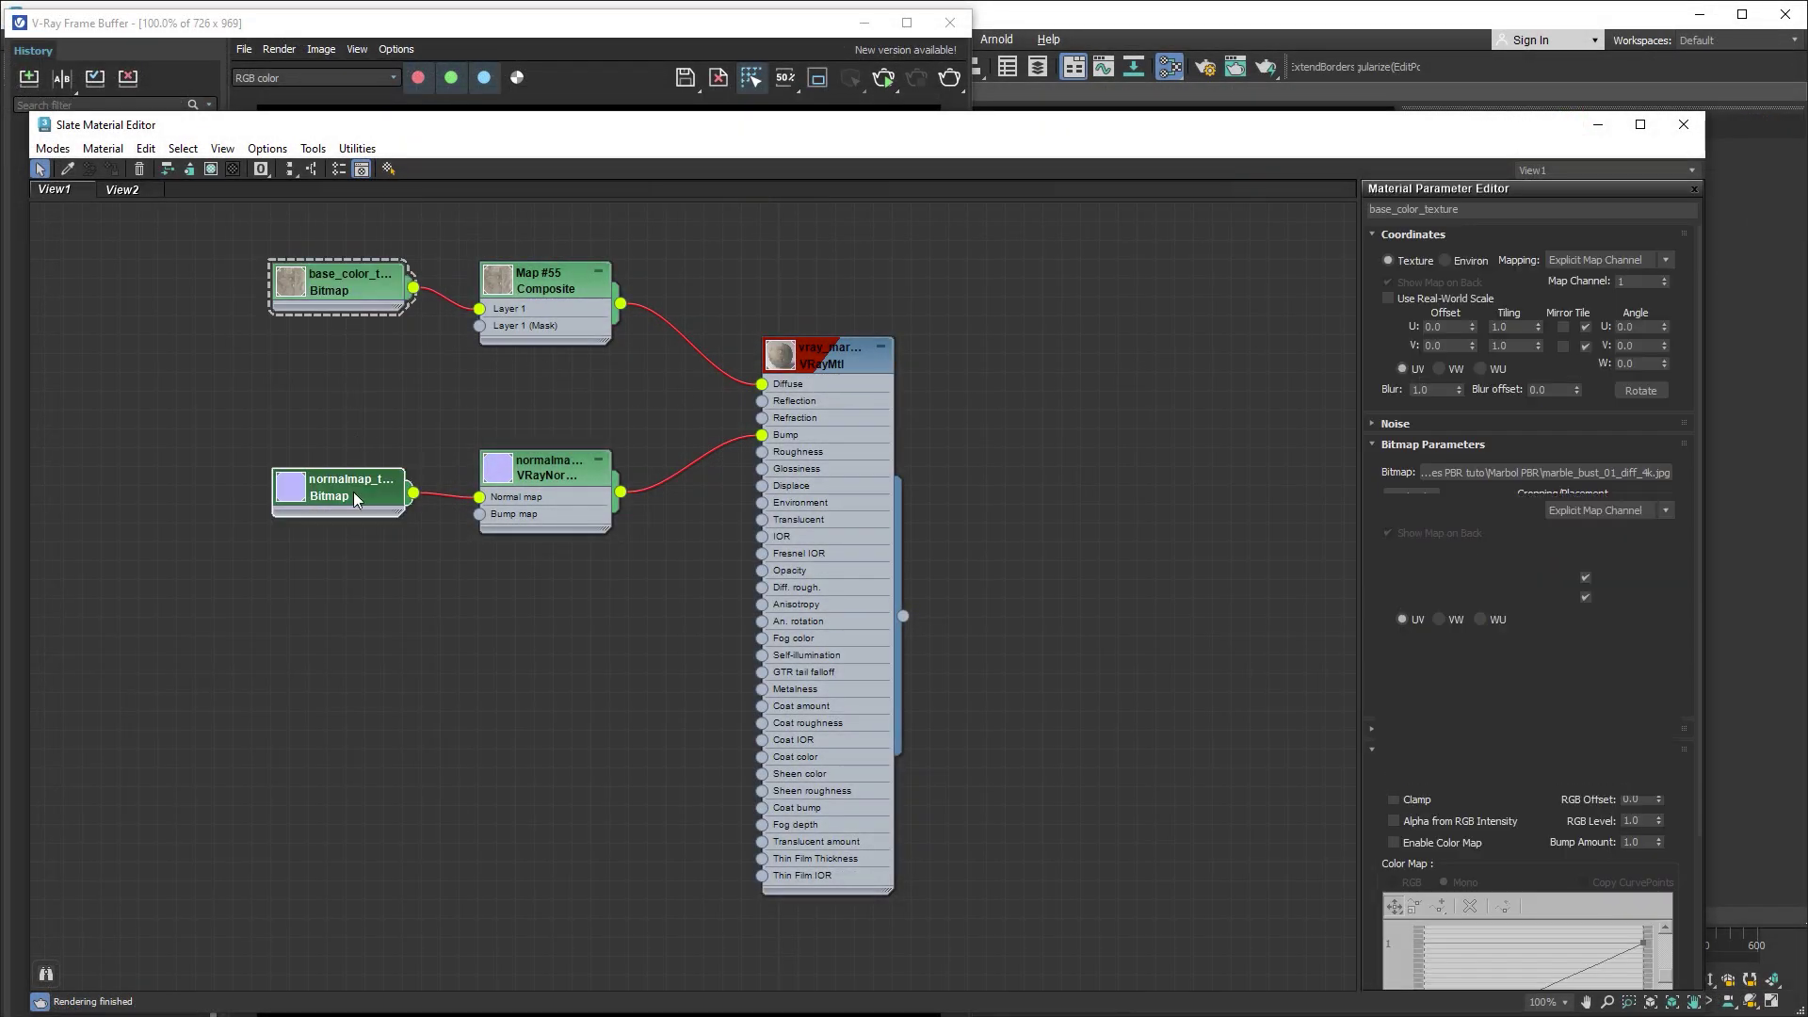
double_click(857, 363)
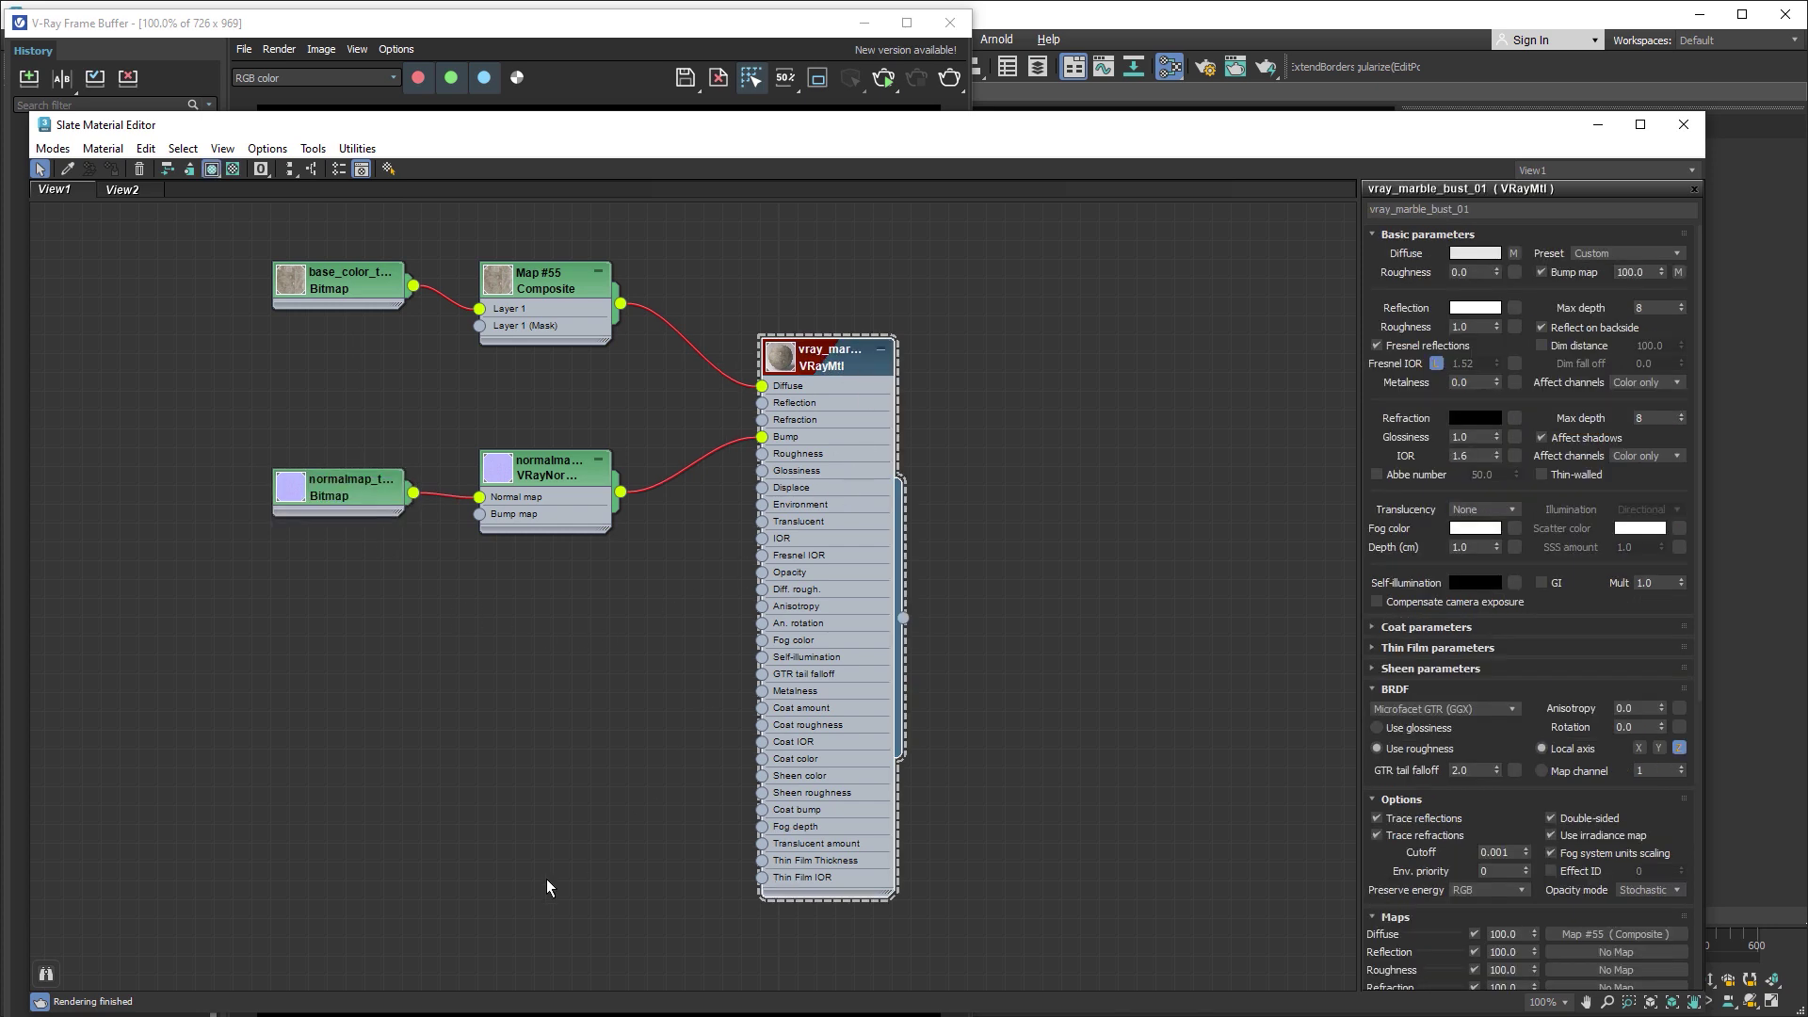
mouse_move(136, 386)
mouse_down()
mouse_move(410, 939)
mouse_move(167, 750)
mouse_move(315, 766)
mouse_move(328, 671)
mouse_up()
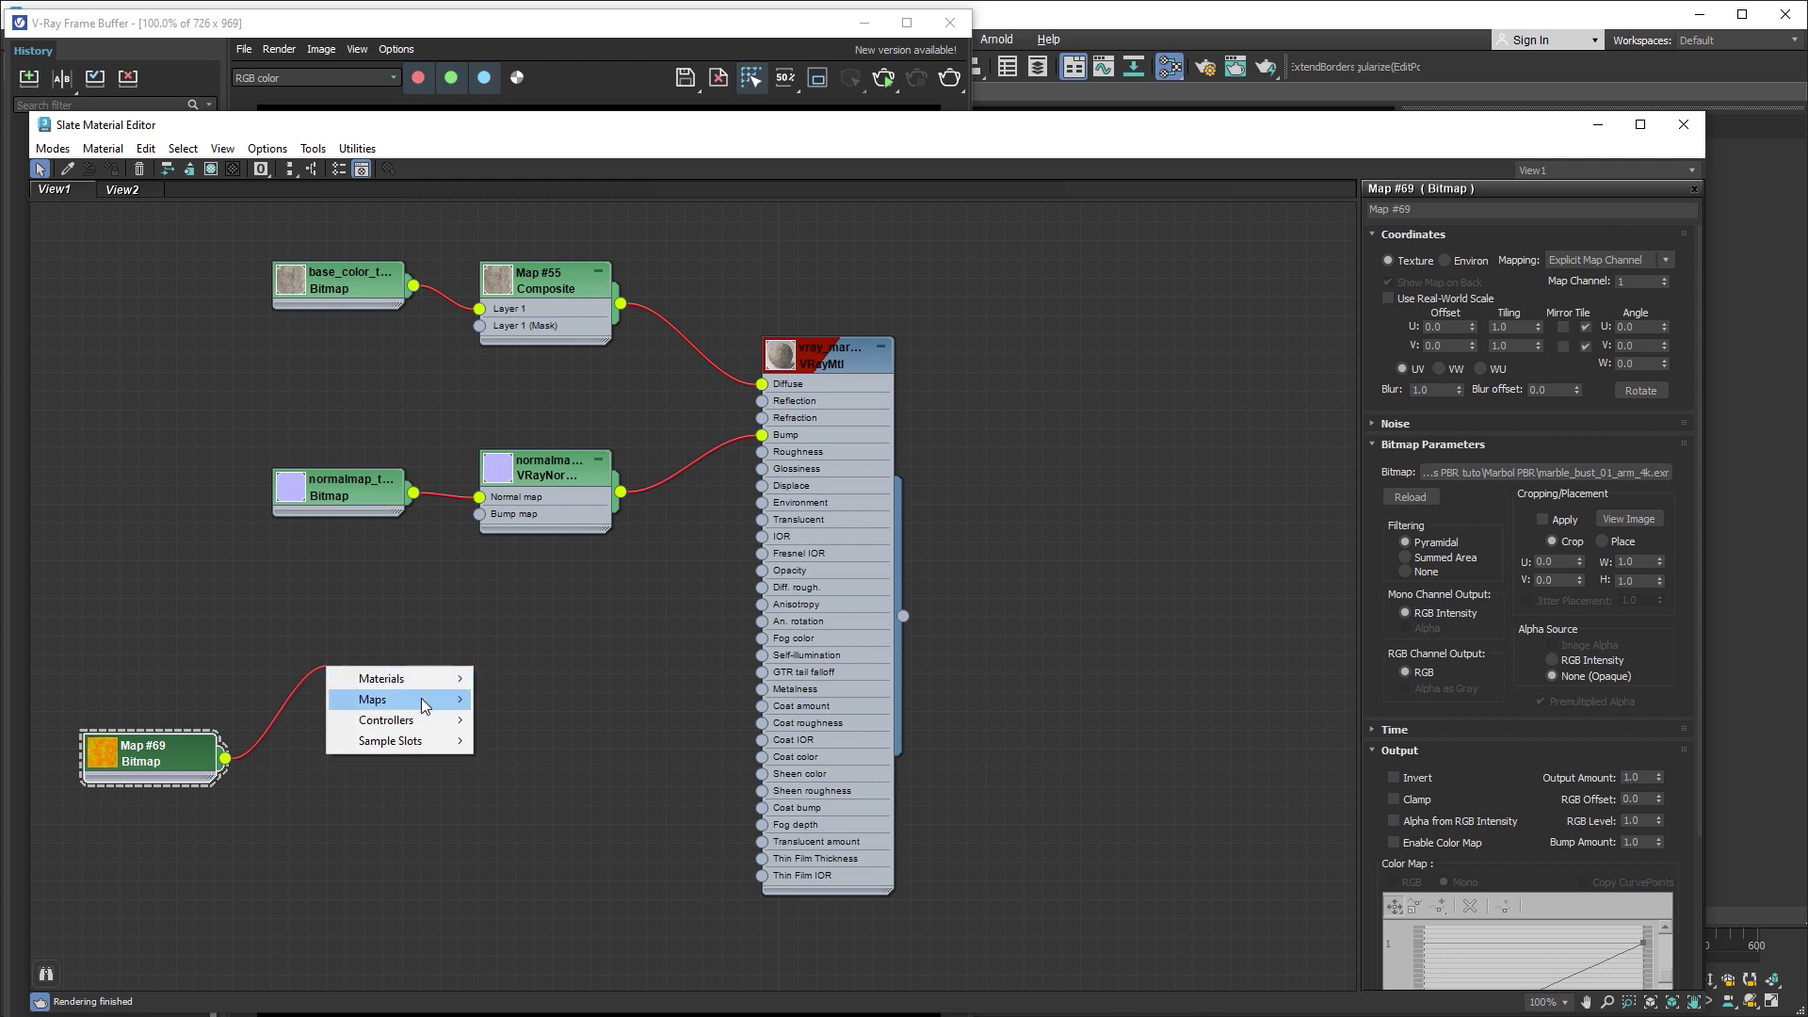
mouse_move(520, 721)
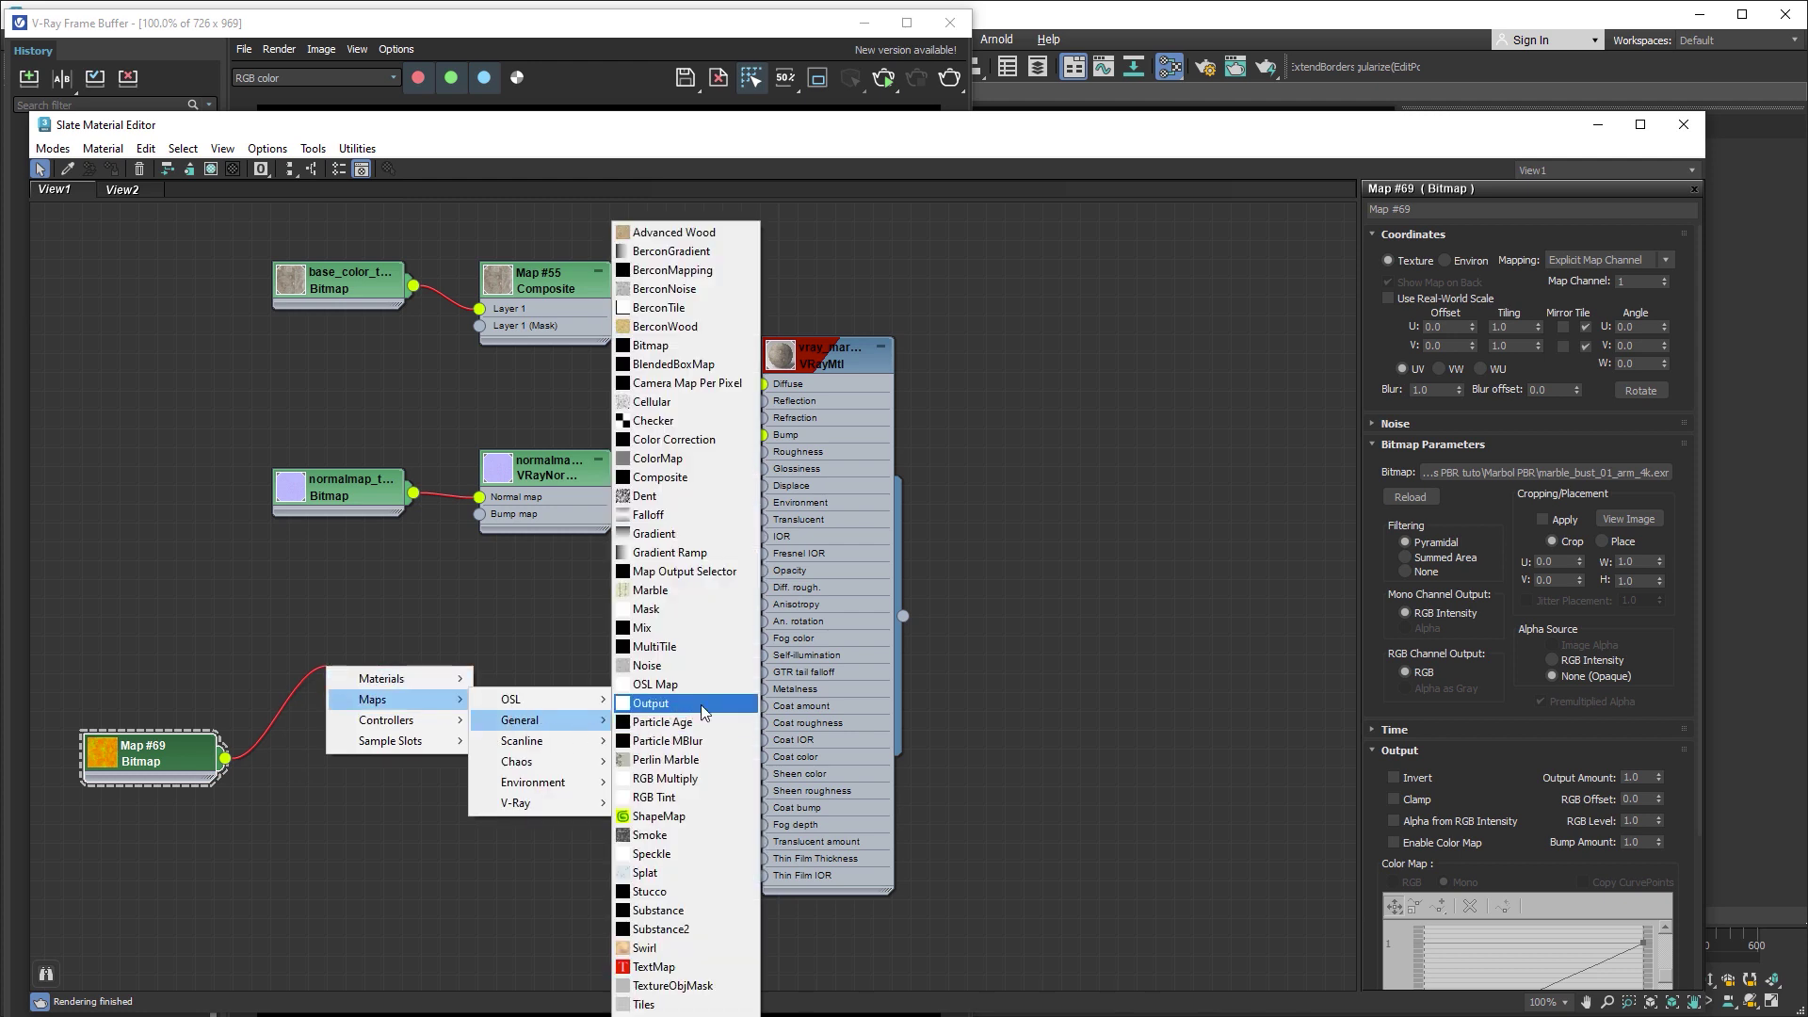
- Add a Color Correction node from Map #69 and Shift-drag two clones below it
click(673, 440)
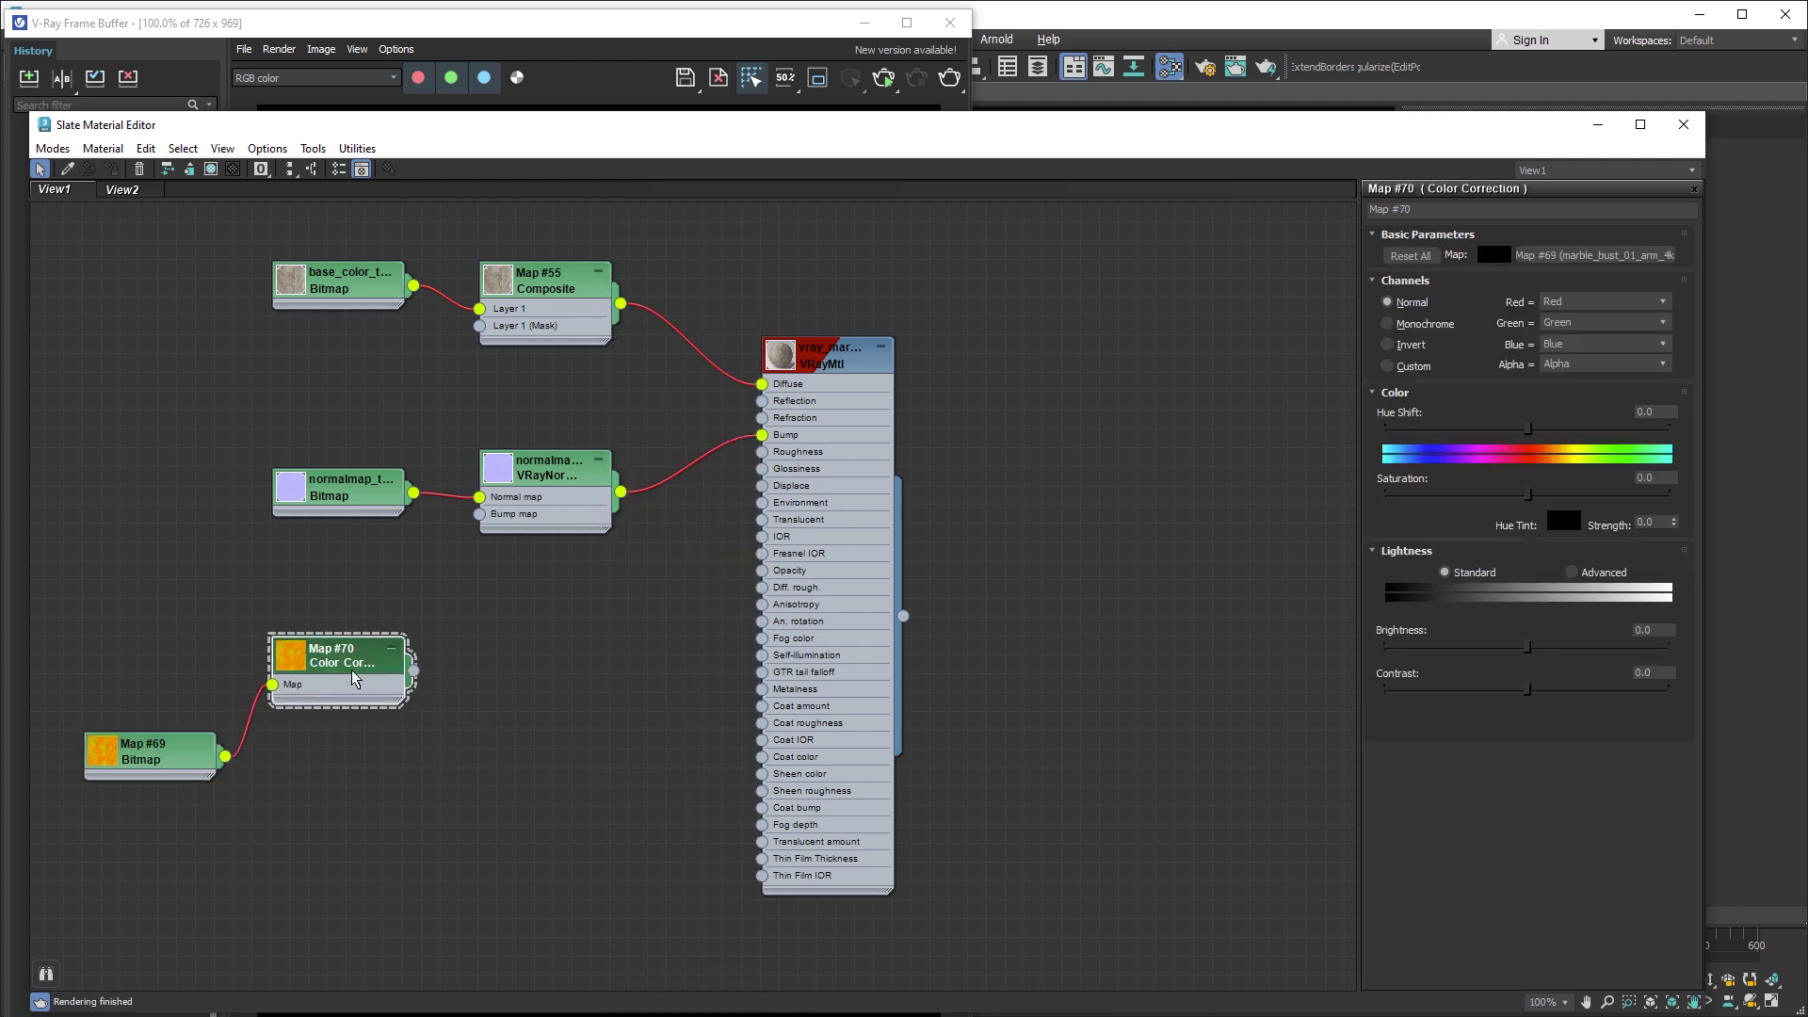
drag(328, 679, 347, 660)
middle_drag(370, 710, 393, 638)
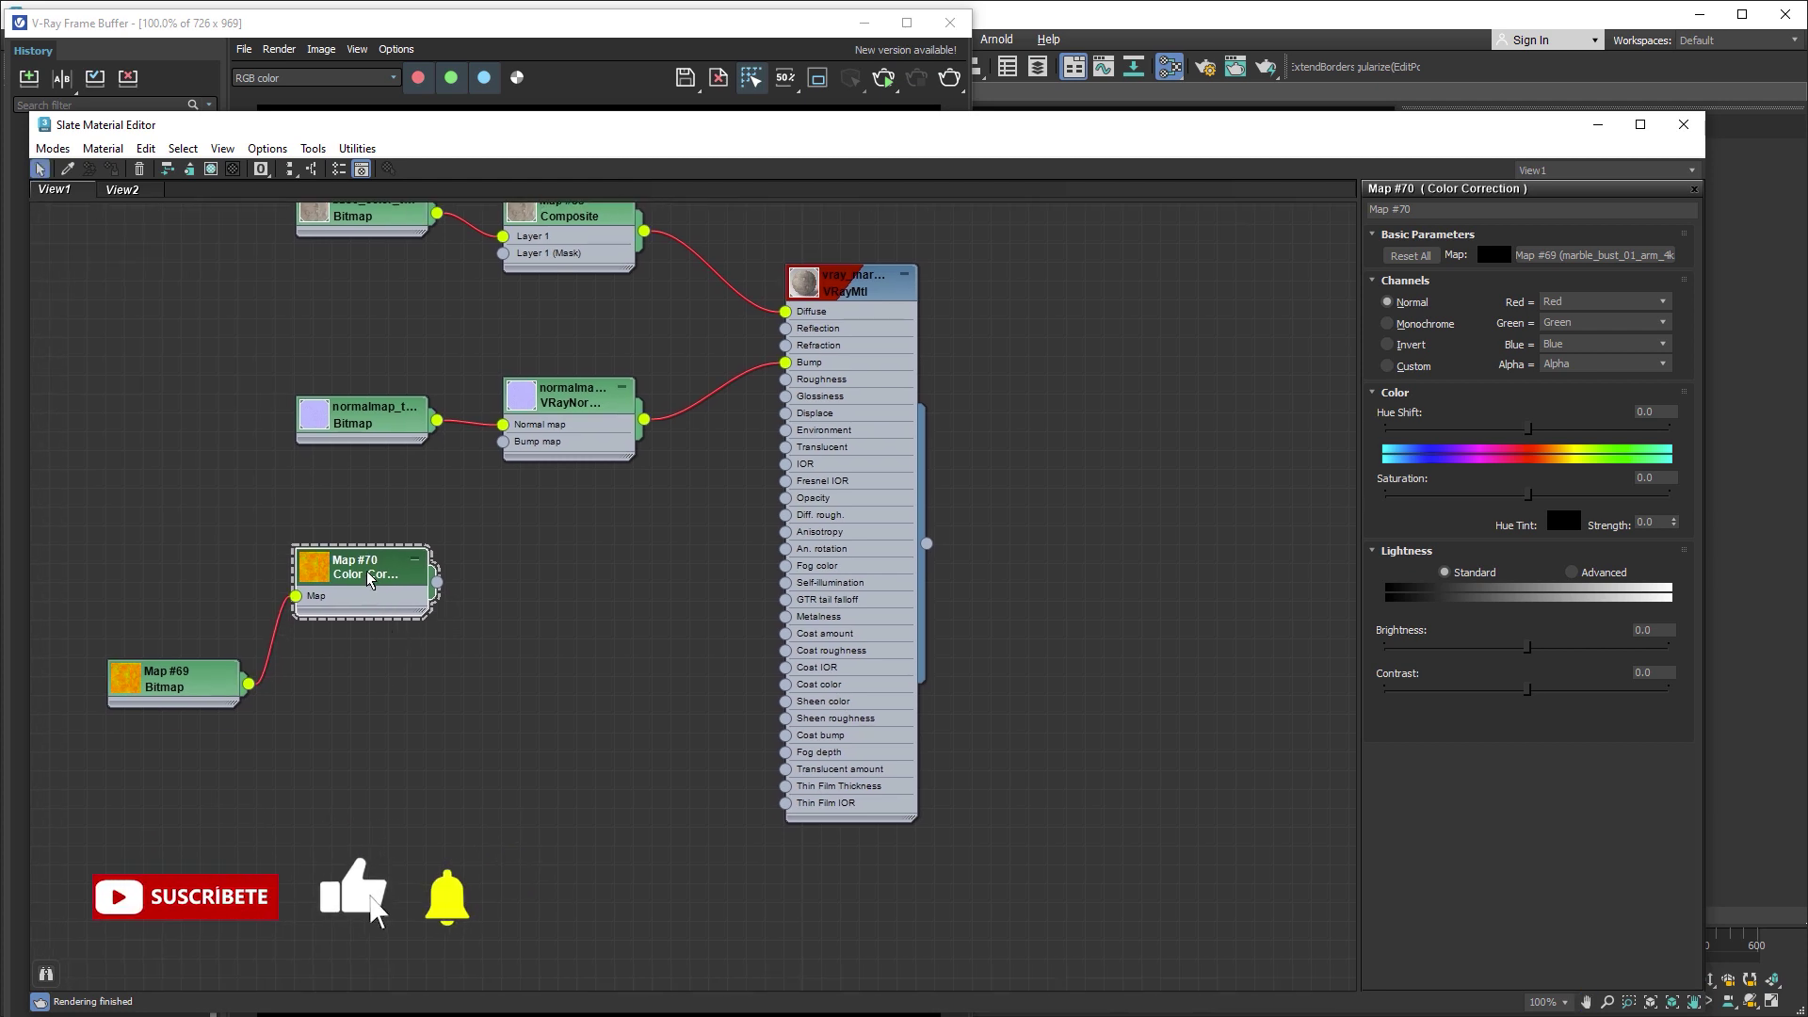
double_click(320, 570)
mouse_move(369, 550)
mouse_down()
mouse_move(359, 522)
mouse_move(368, 751)
mouse_up()
middle_drag(368, 751, 377, 615)
shift+drag(377, 615, 370, 841)
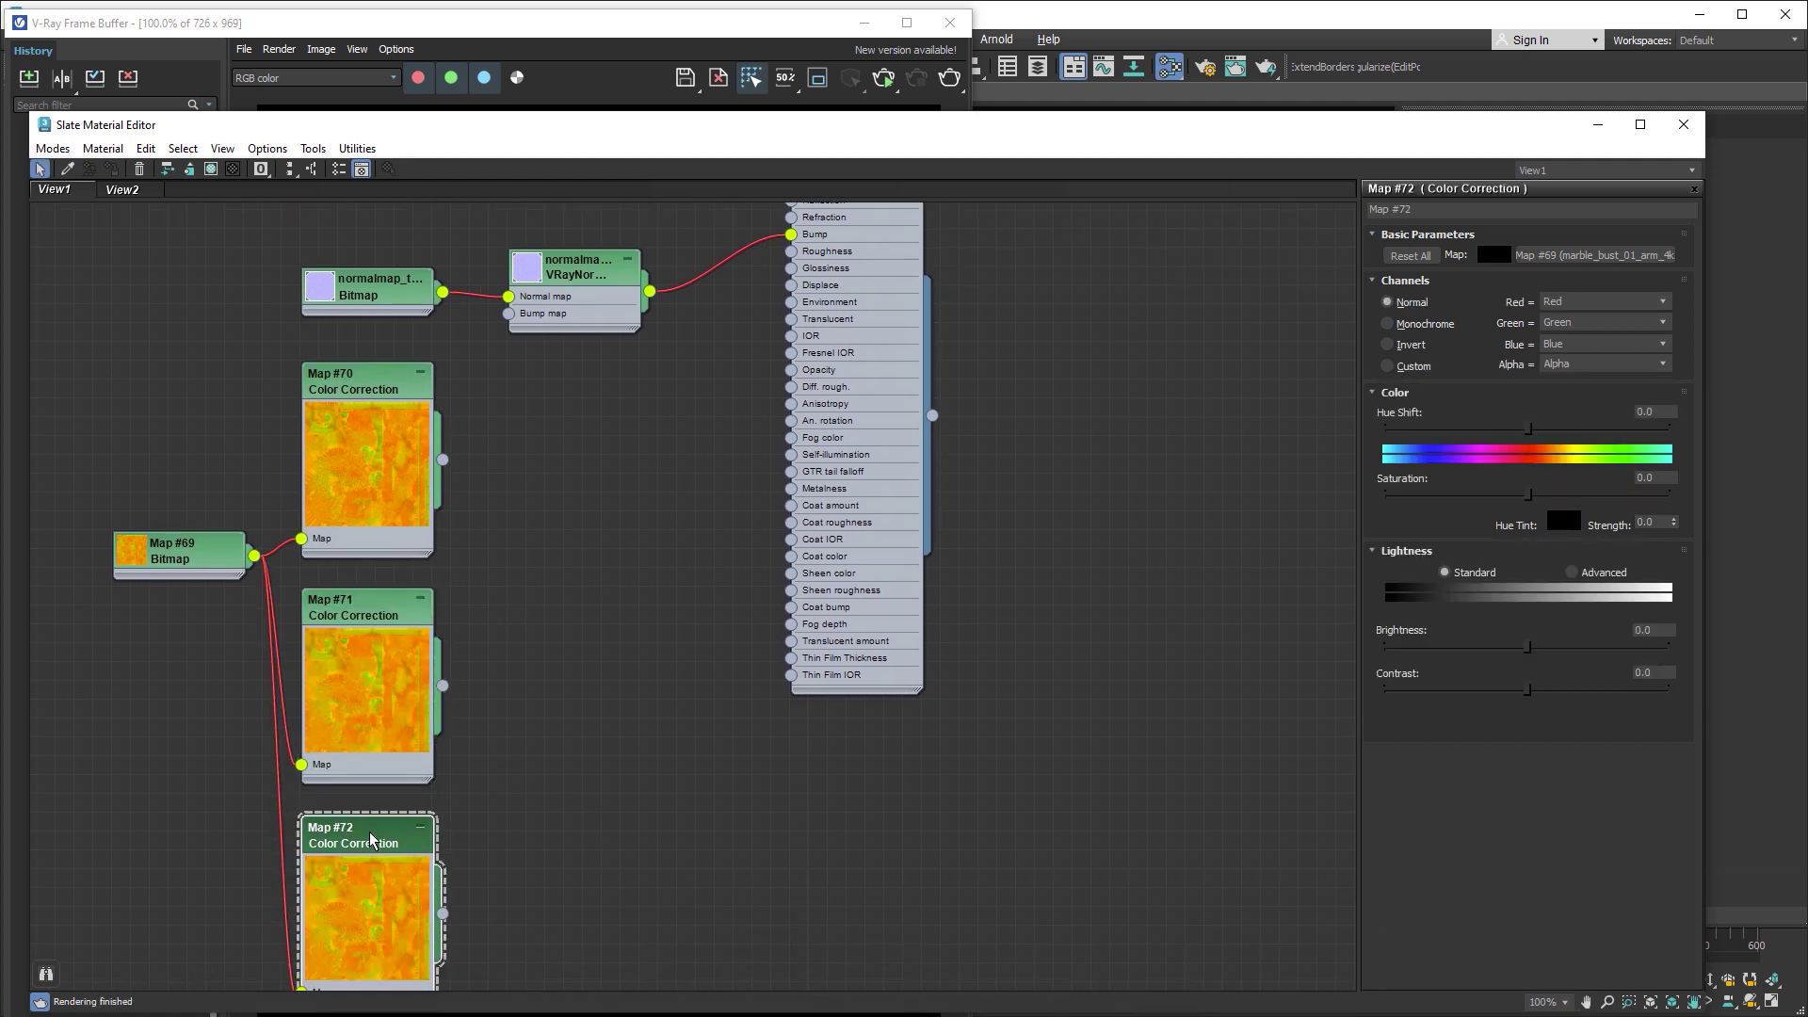
- Set Map #70's custom channels so red, green and blue all use Red
click(370, 429)
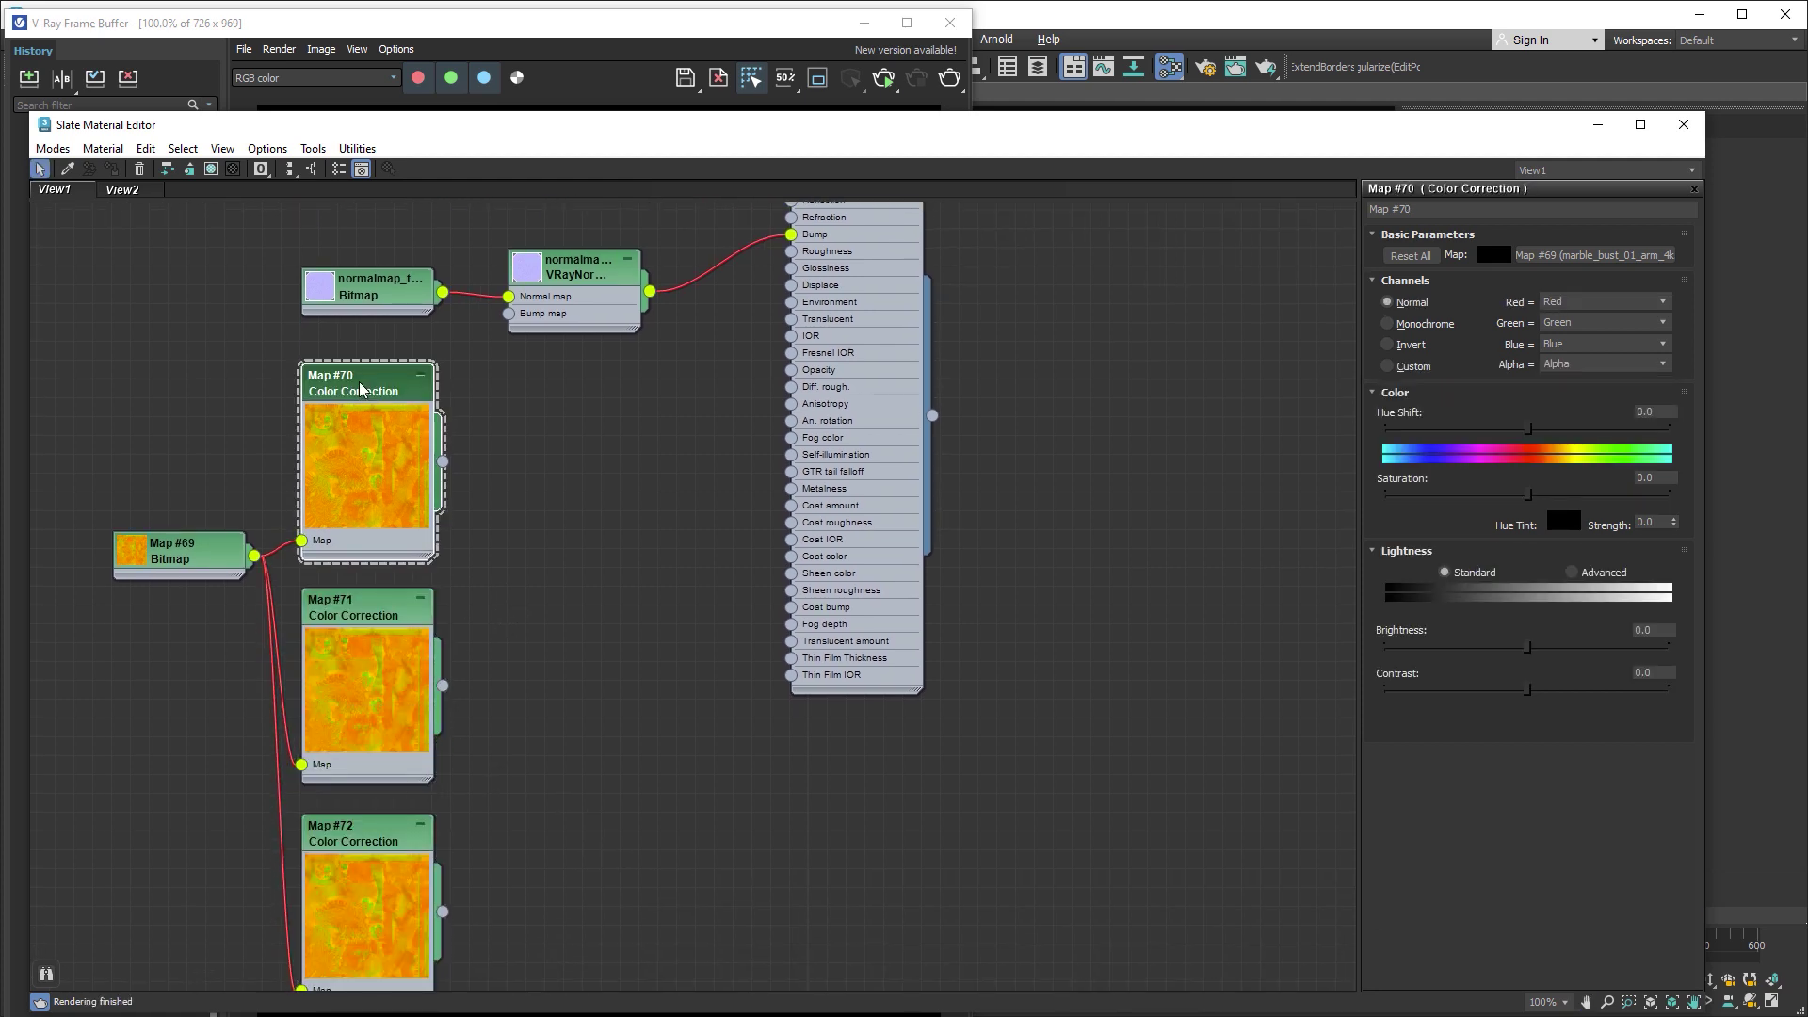
click(1419, 367)
click(1601, 323)
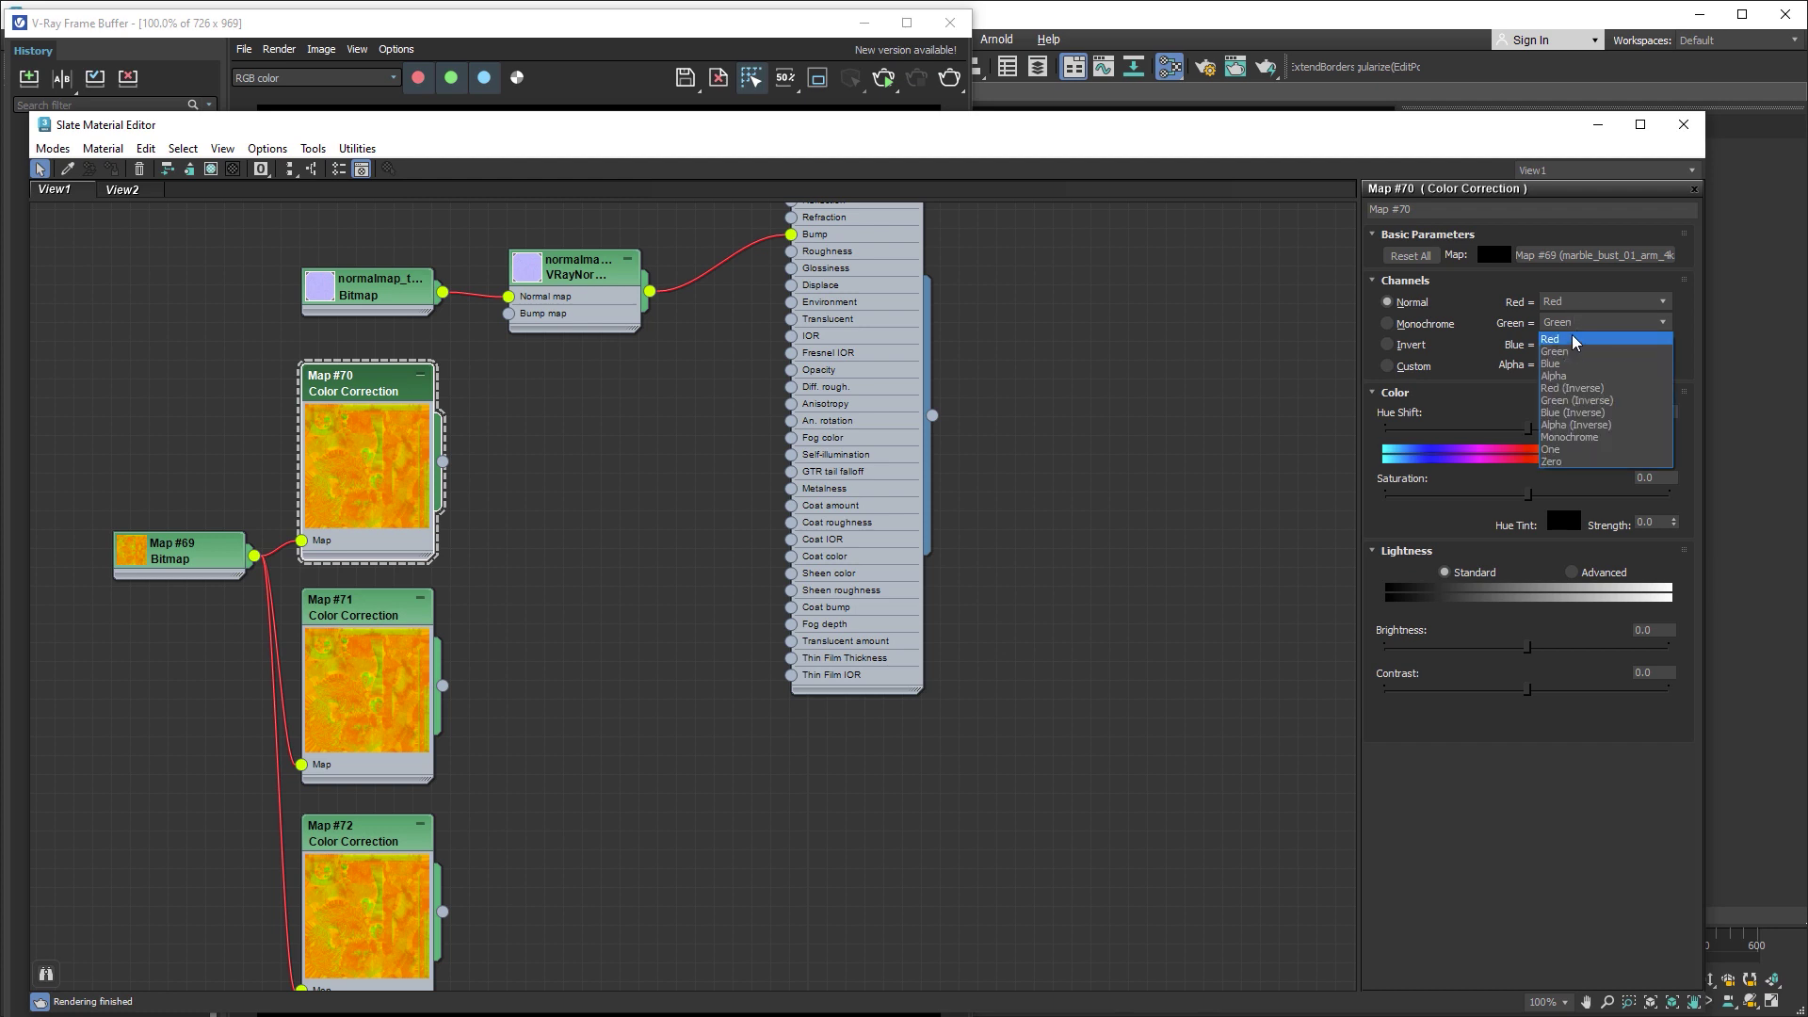
click(1580, 344)
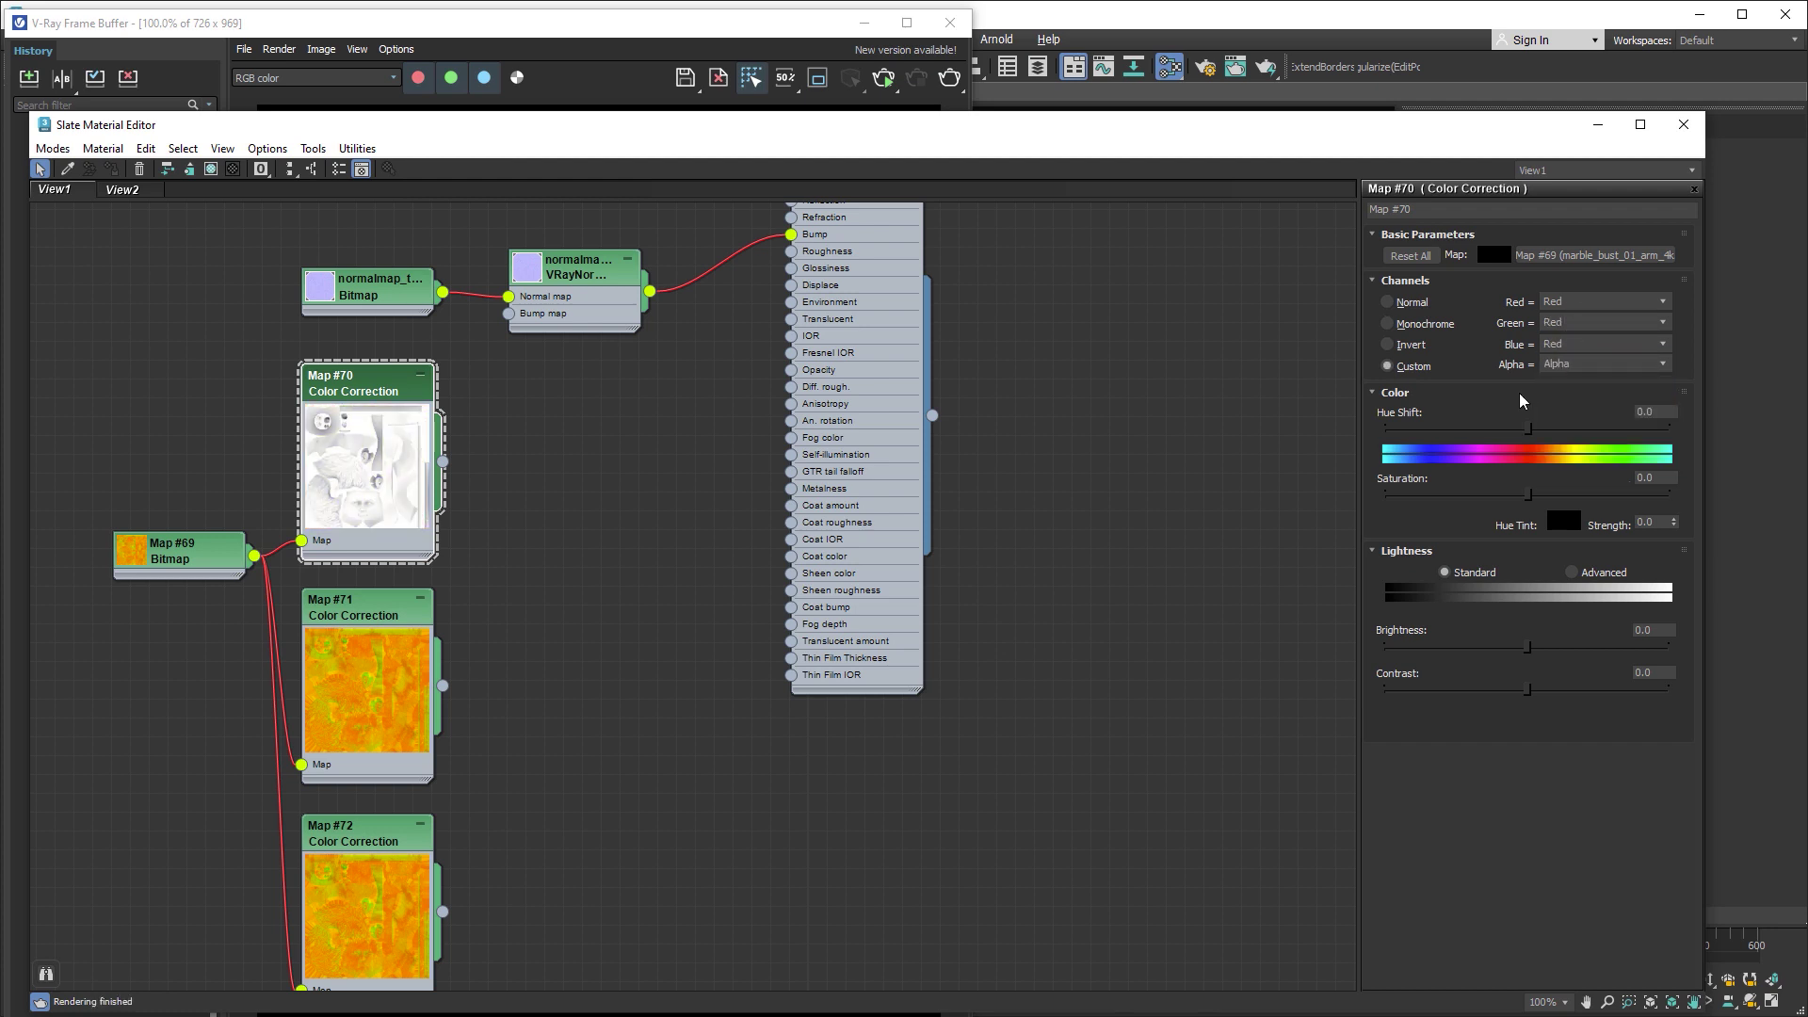
- Set Map #71's custom channels so all three use Green
click(376, 614)
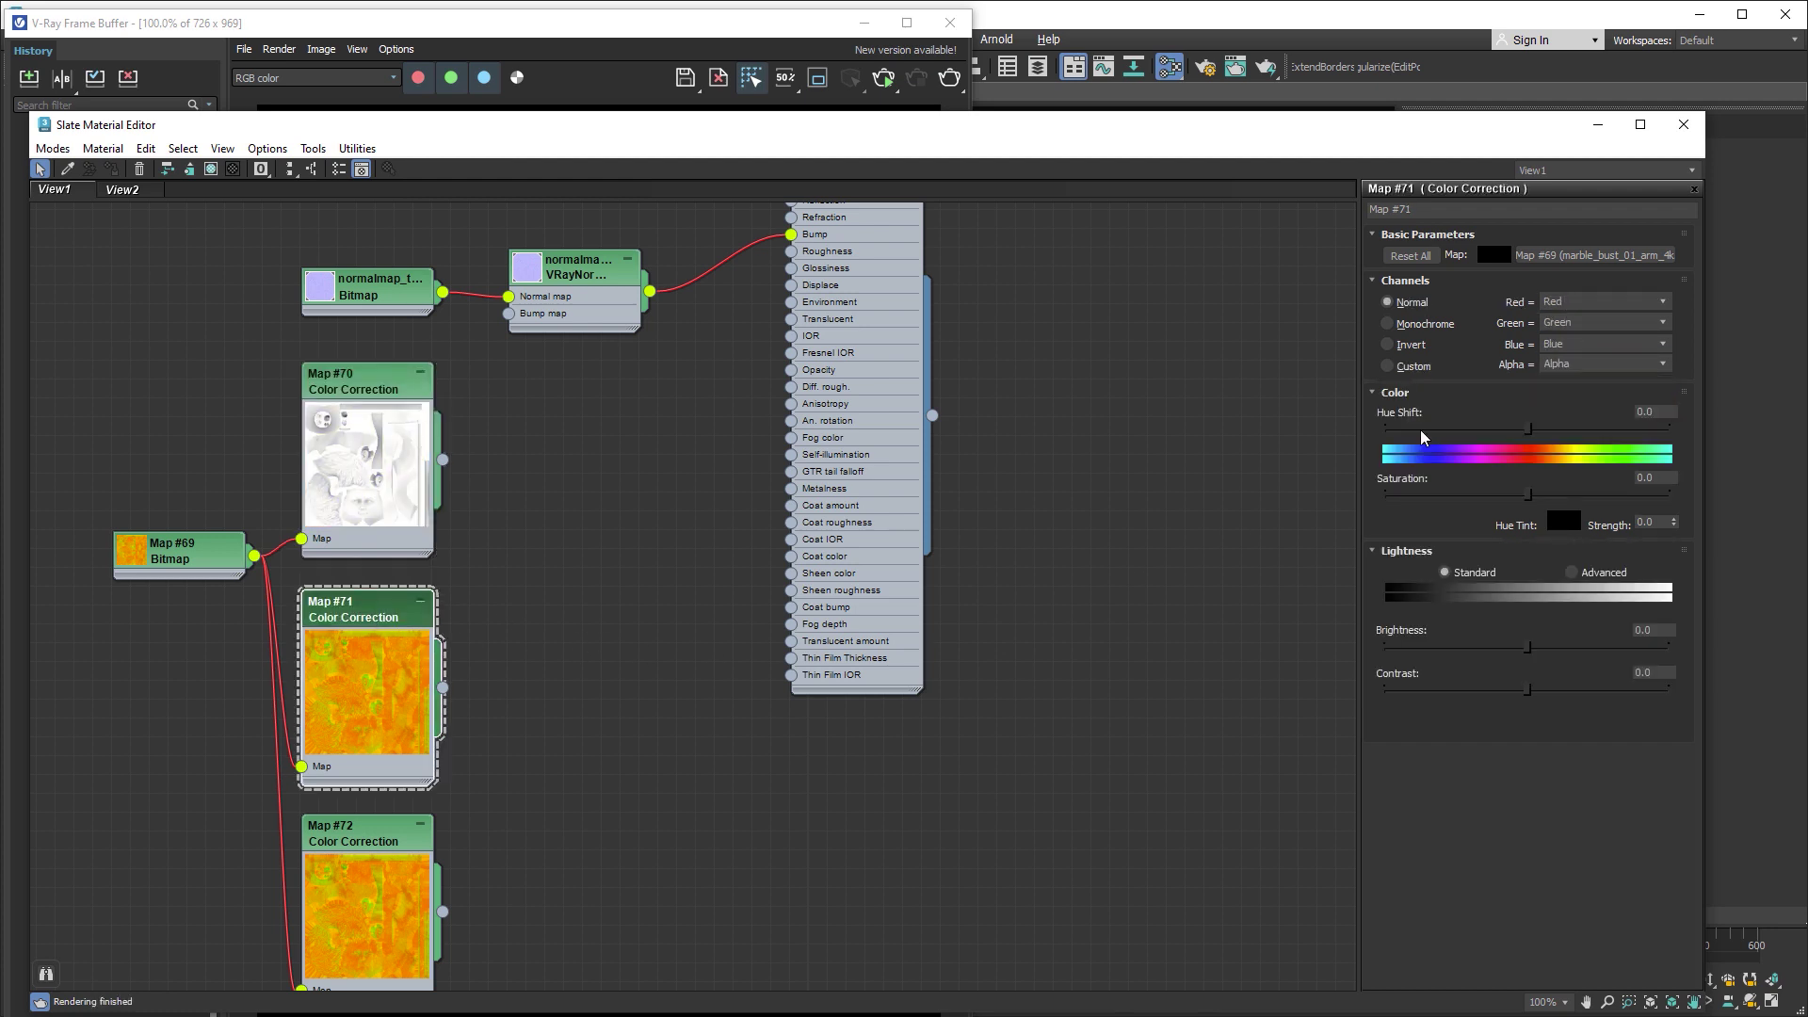
click(1565, 313)
click(1565, 345)
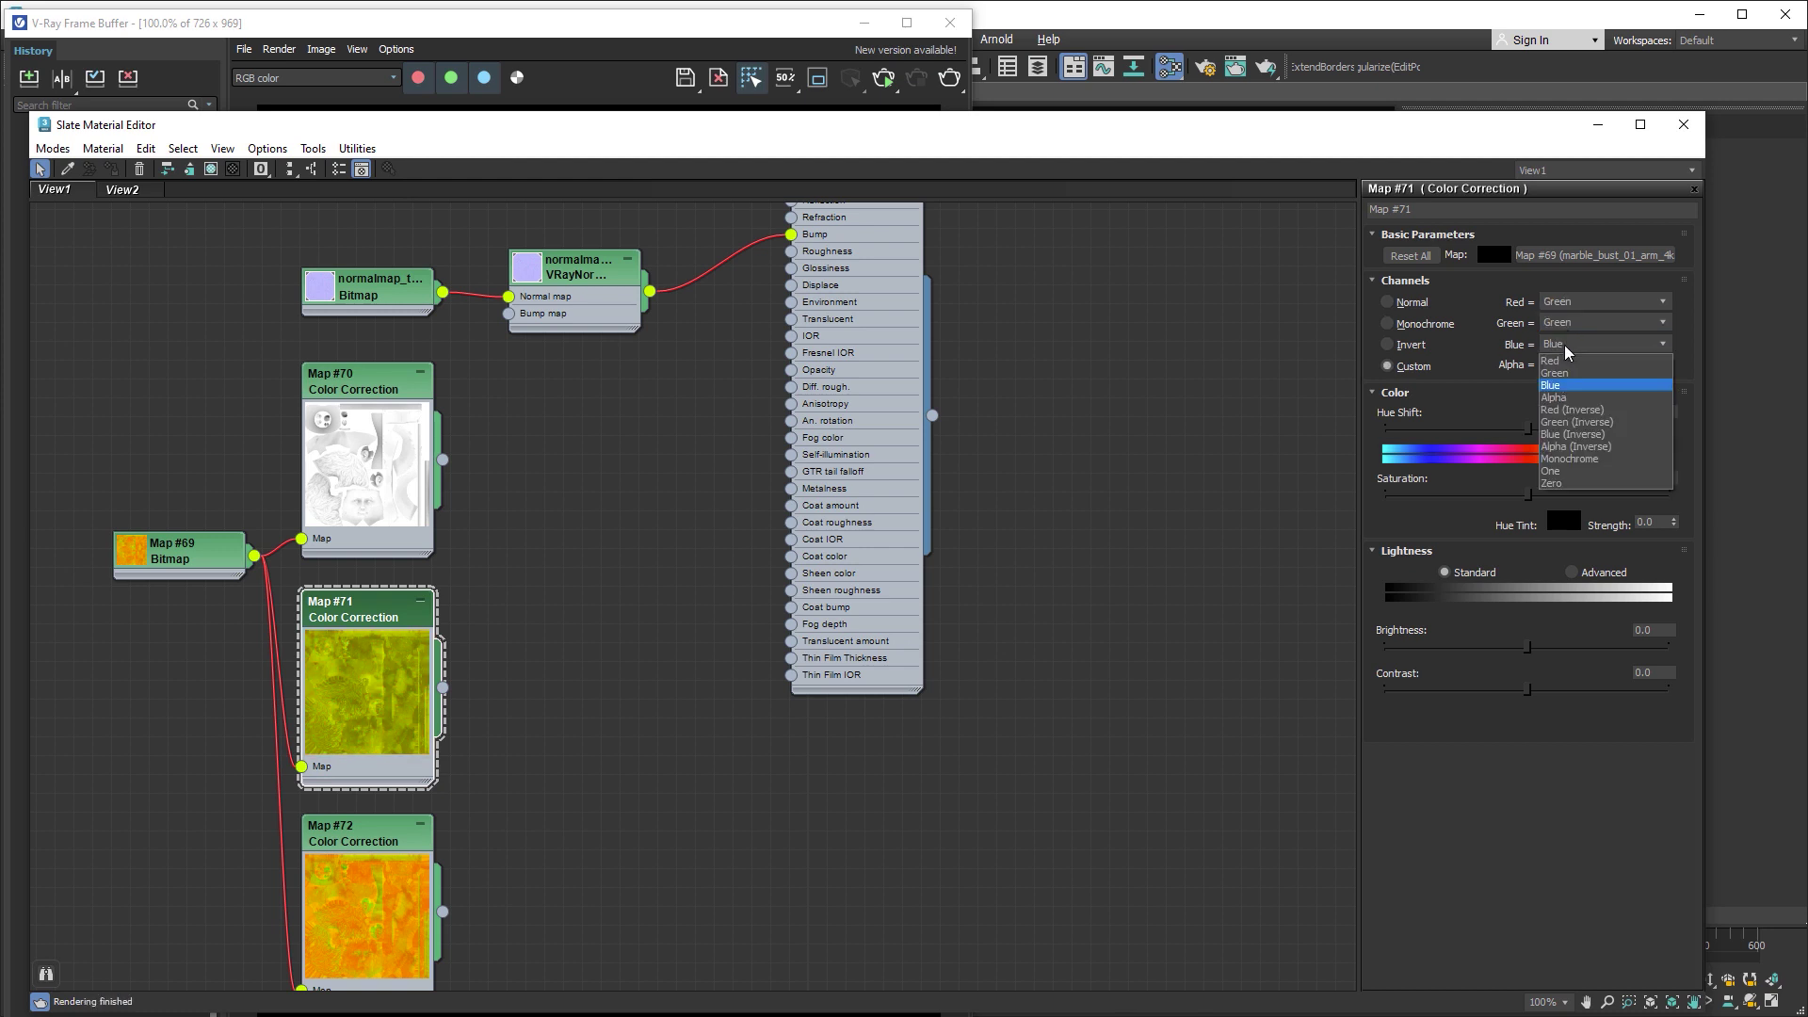
click(1565, 375)
- Set Map #72's custom channels so all three use Blue
click(358, 838)
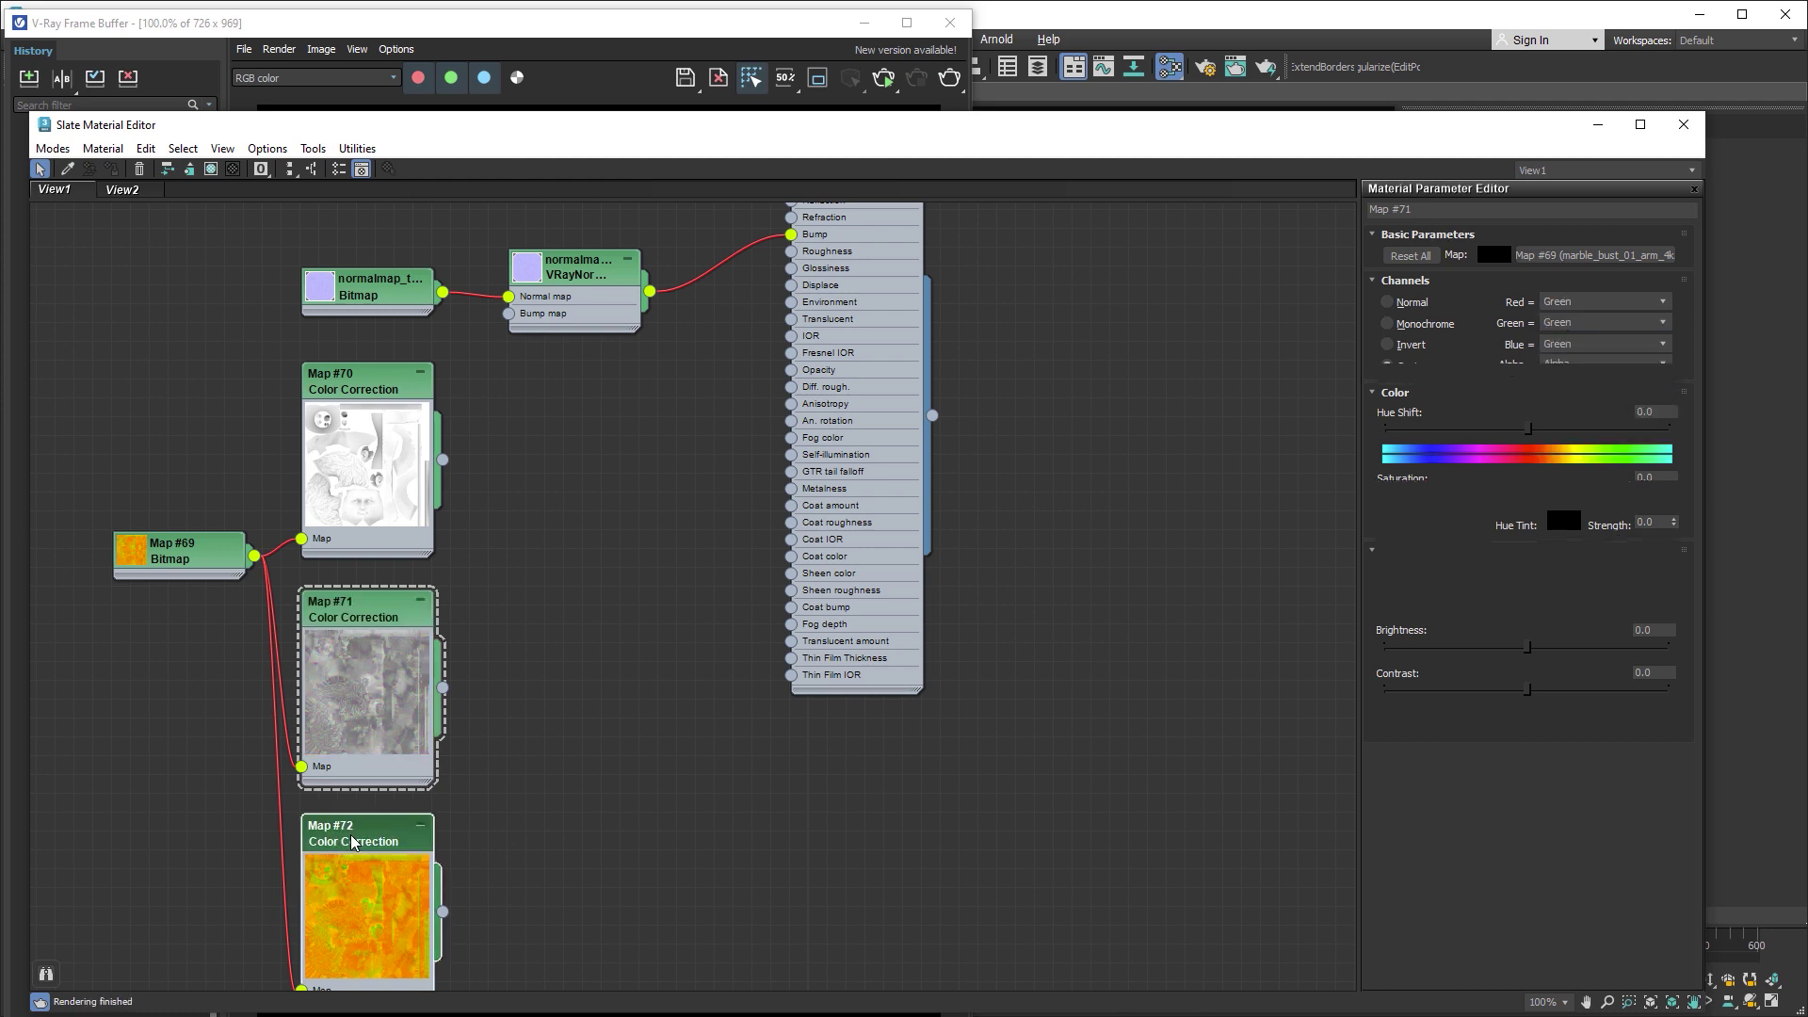
click(1585, 303)
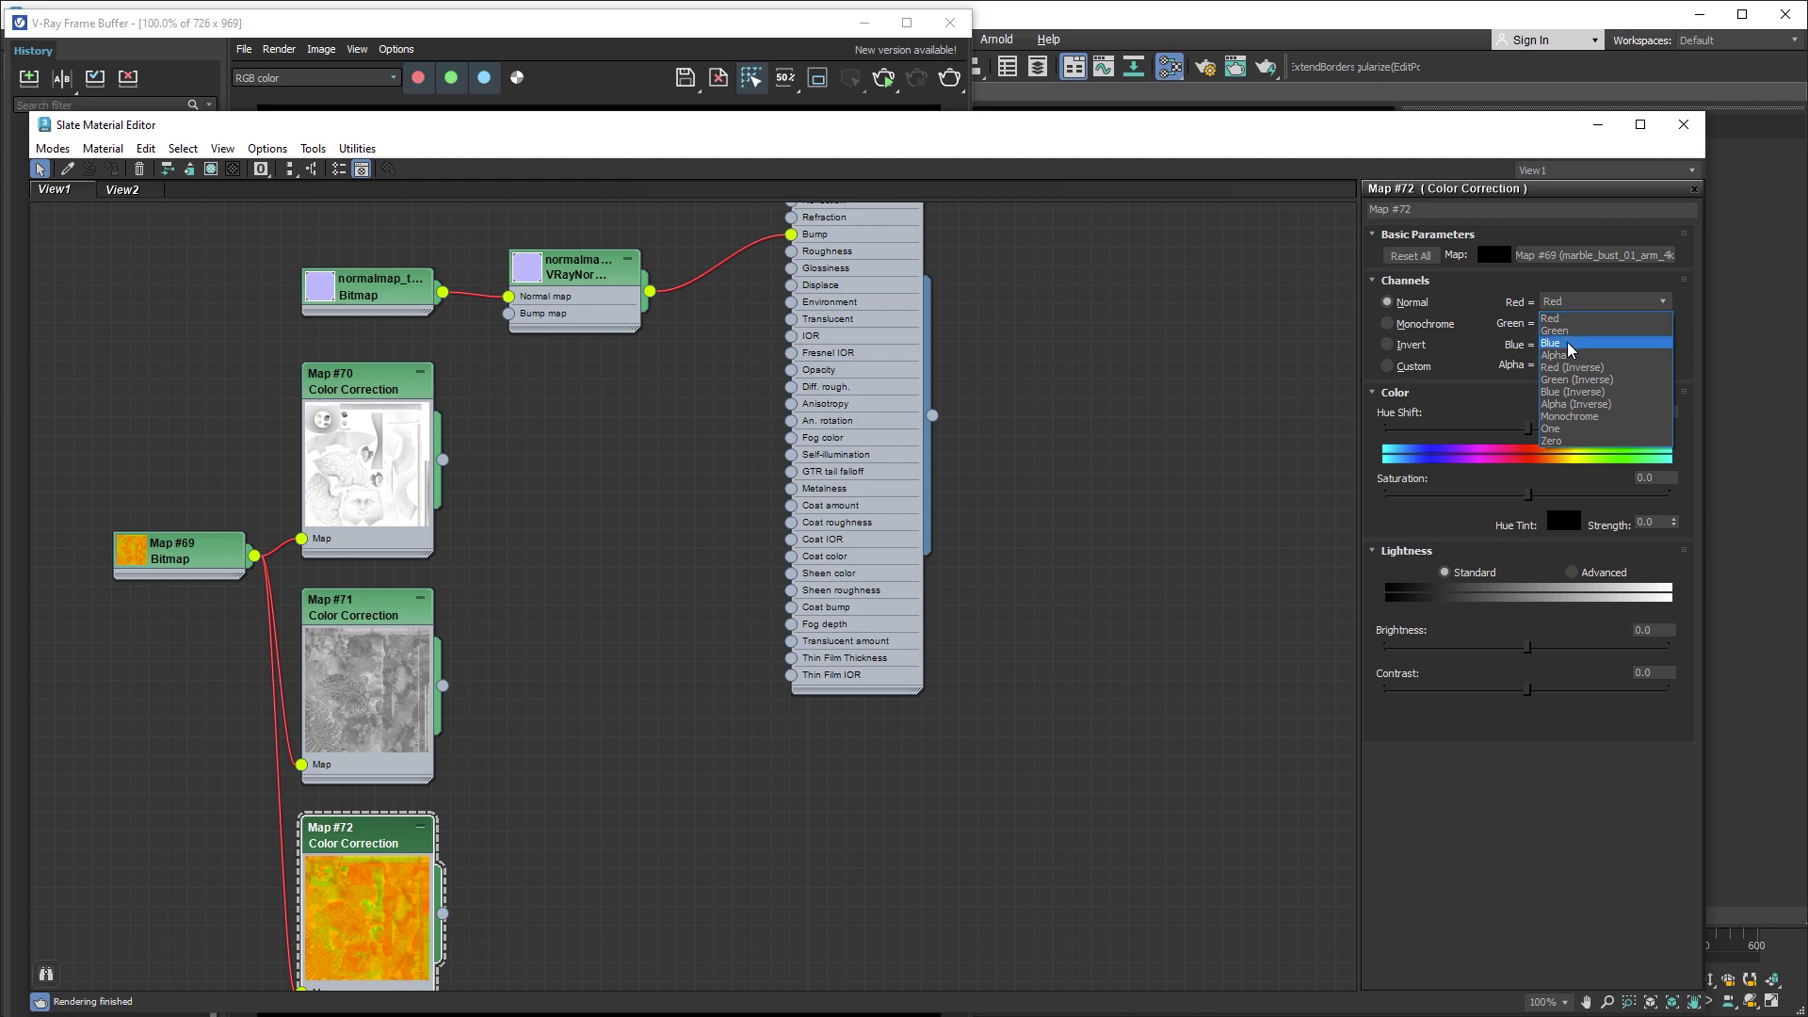
click(1578, 345)
click(1582, 323)
click(1582, 357)
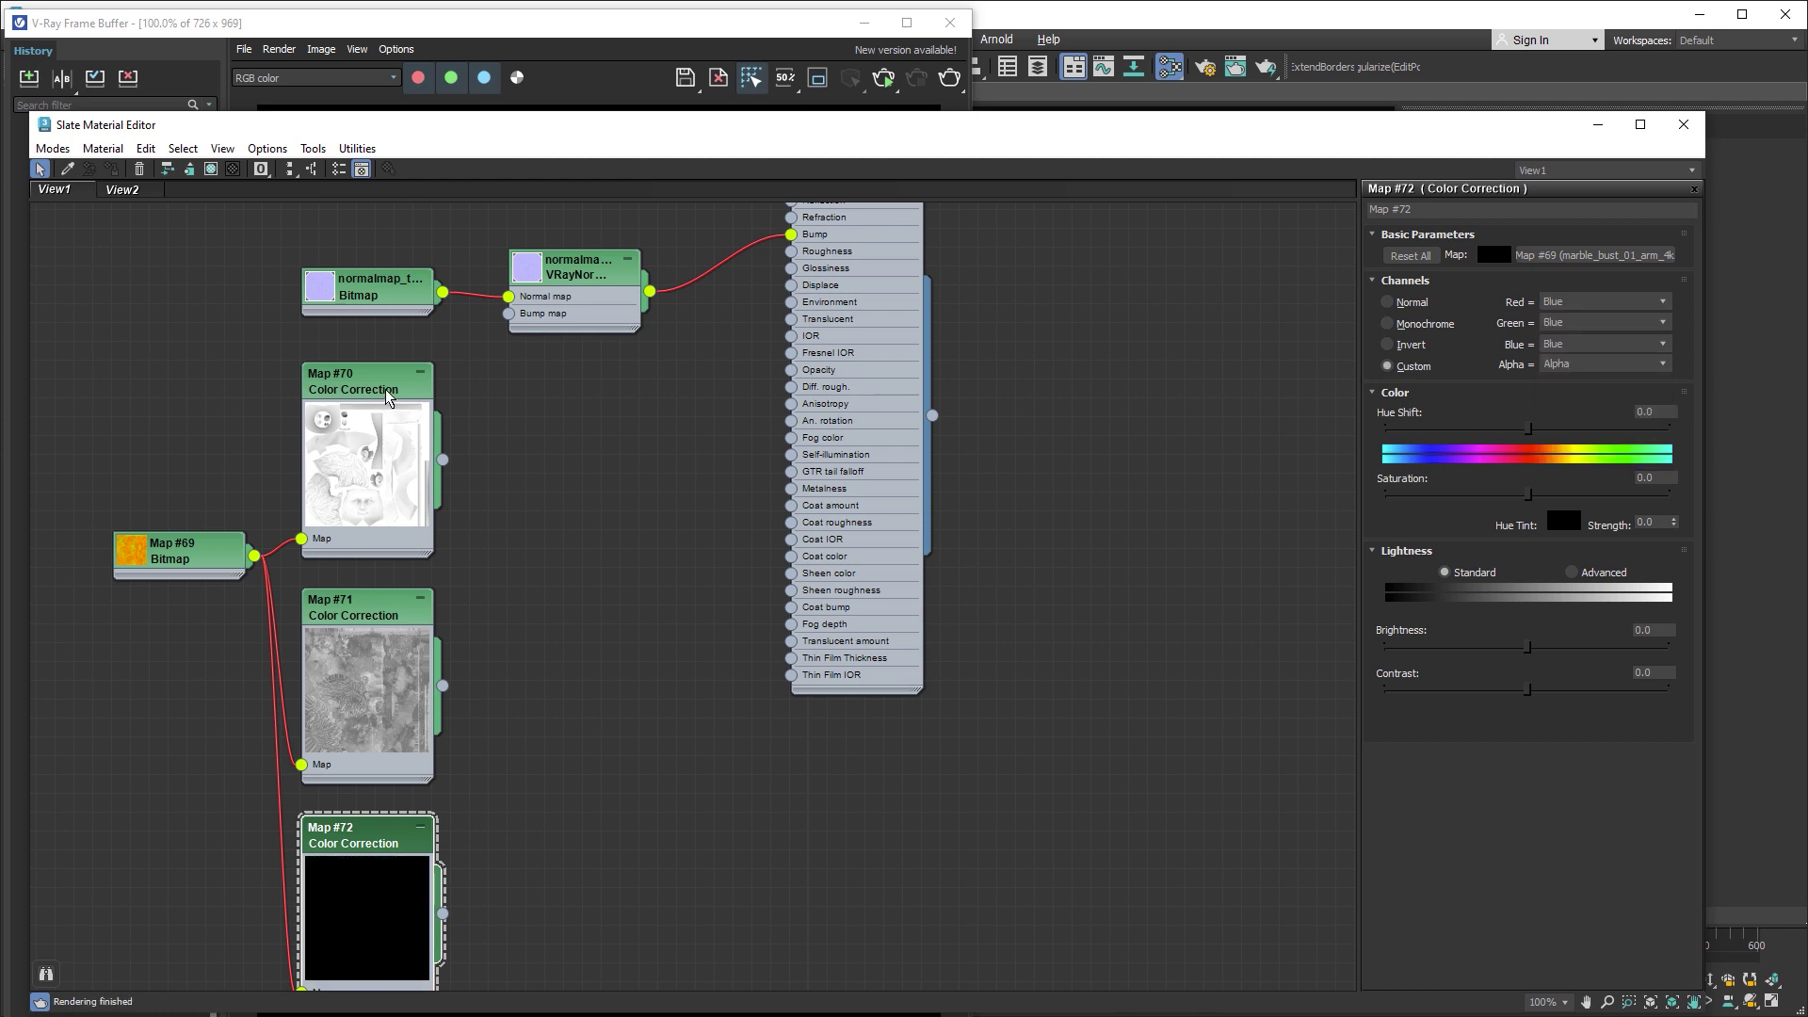
- Assign the vray_marble_bust_01 material to the marble_bust_01 object in the viewport
drag(214, 559, 174, 728)
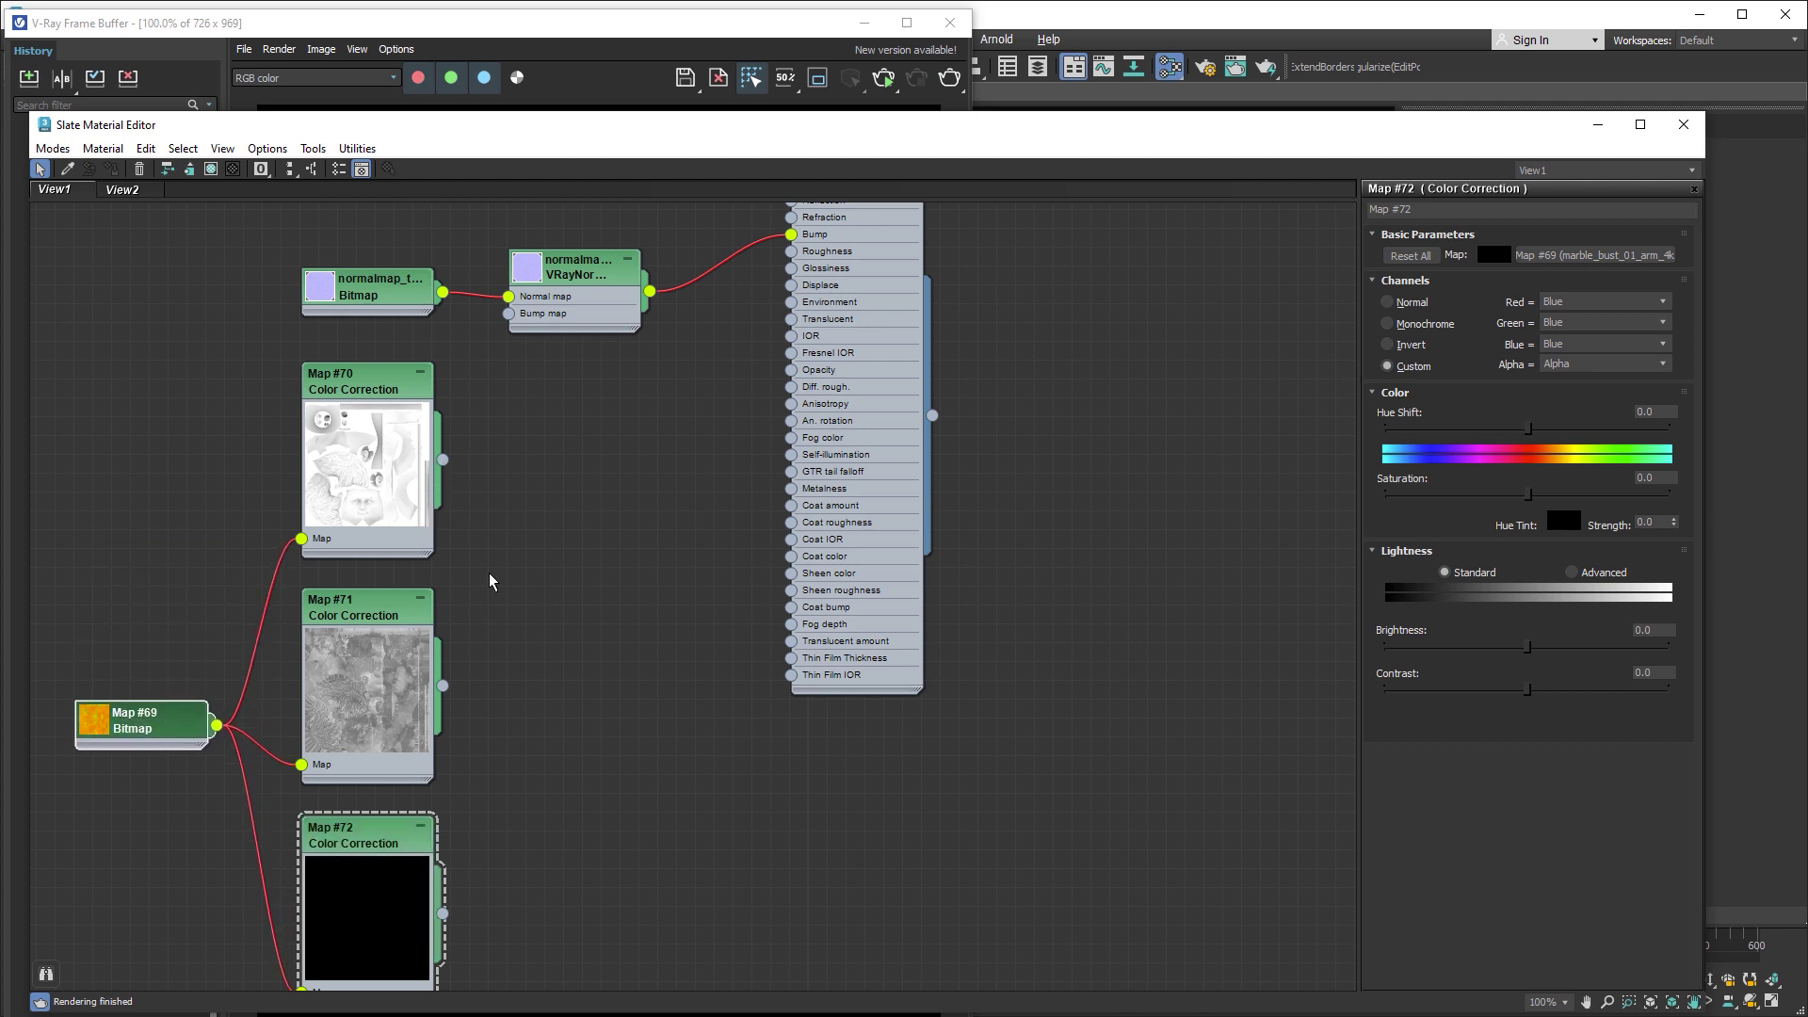
middle_drag(762, 376, 723, 526)
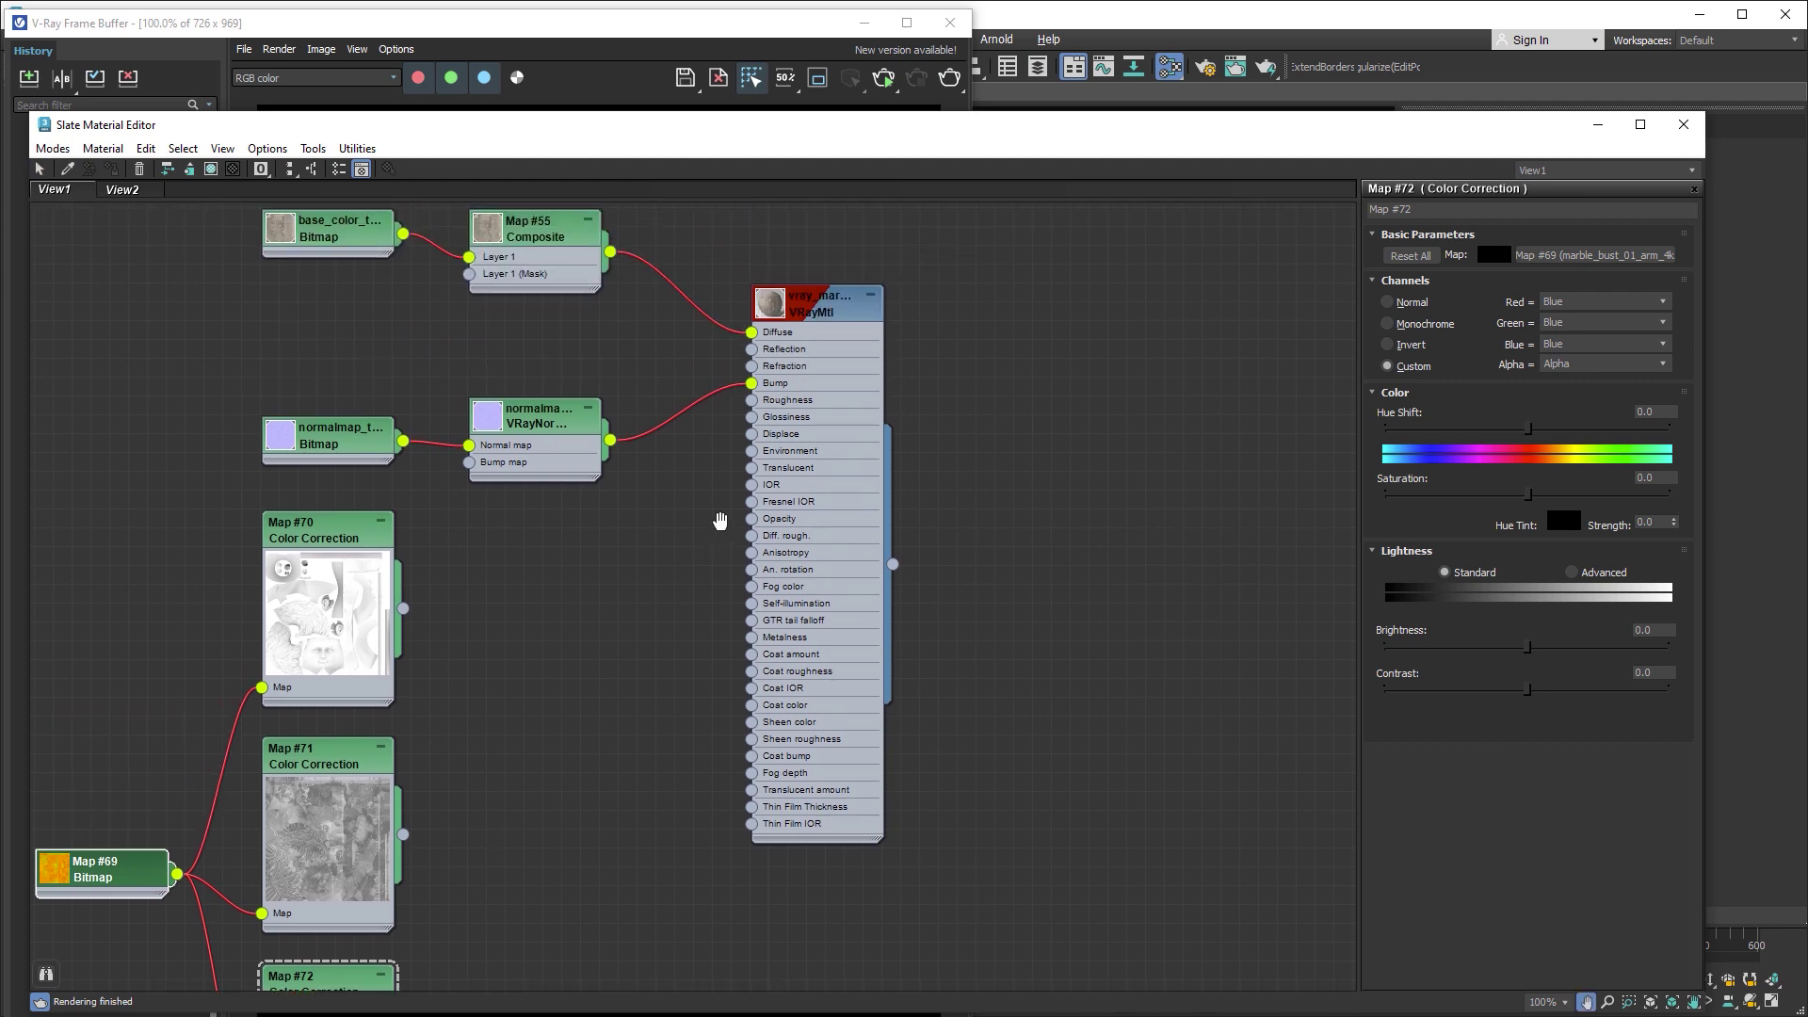
double_click(844, 312)
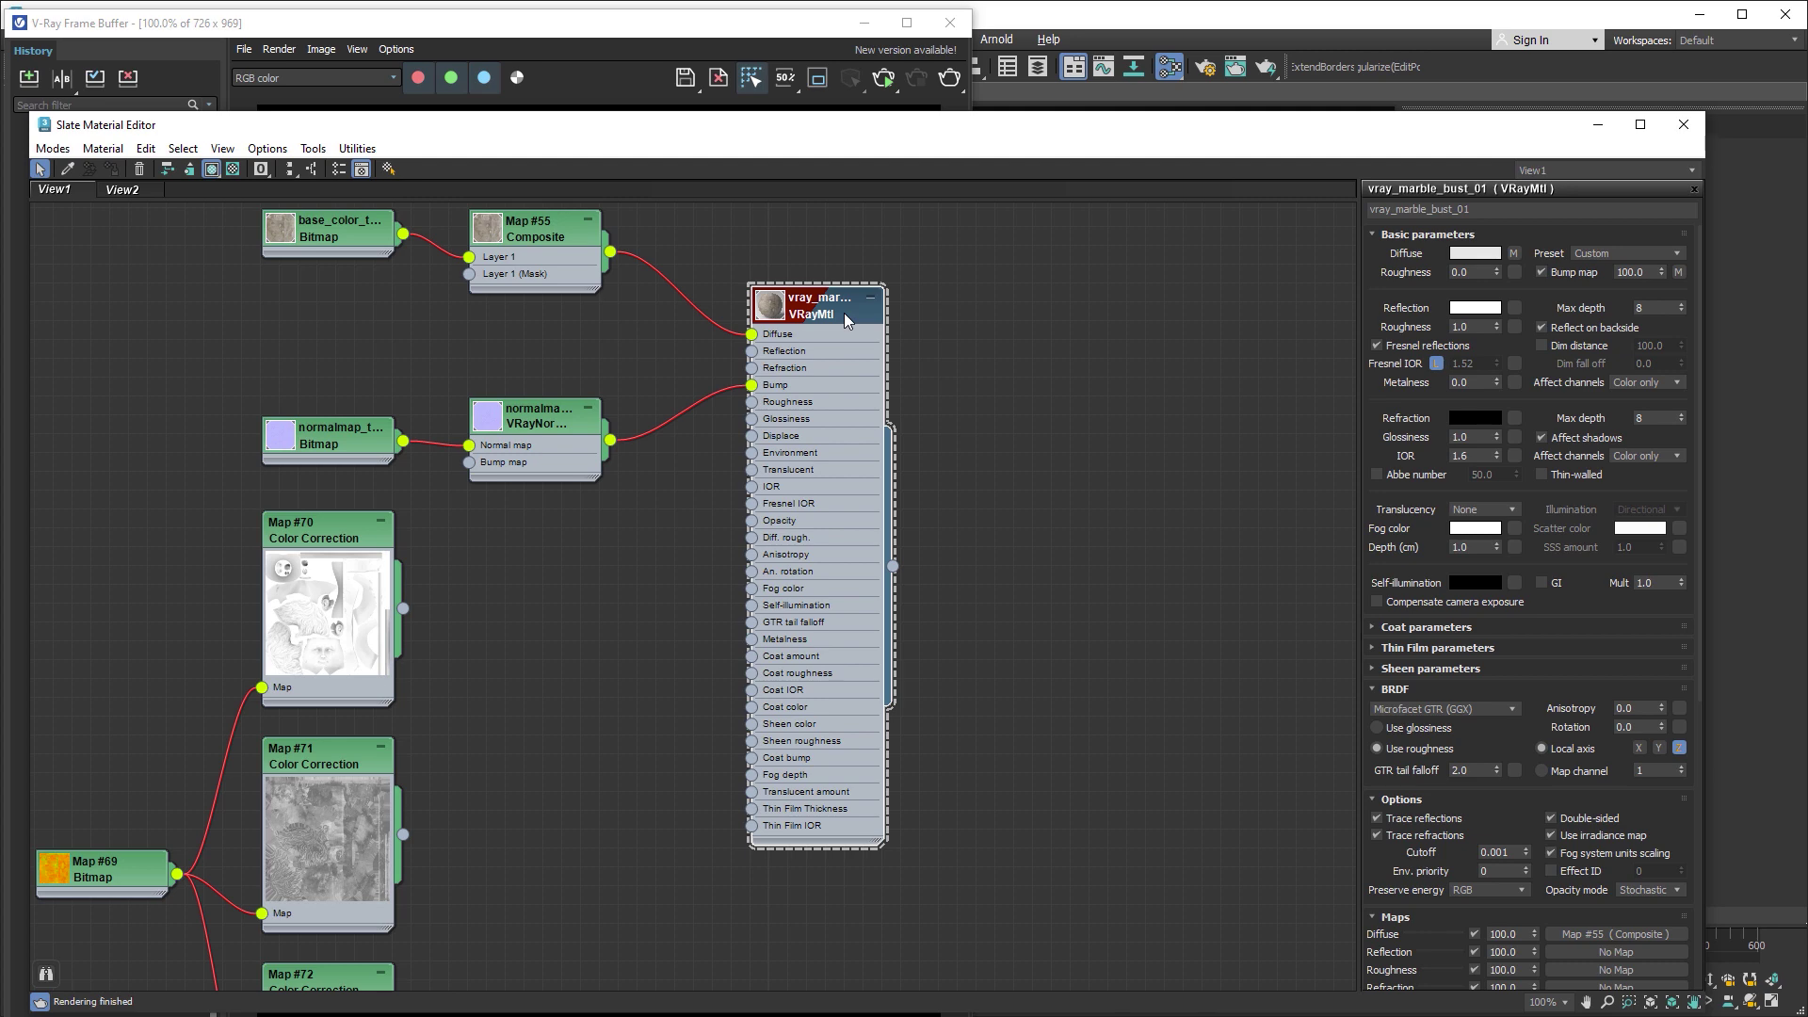
drag(1050, 140, 564, 130)
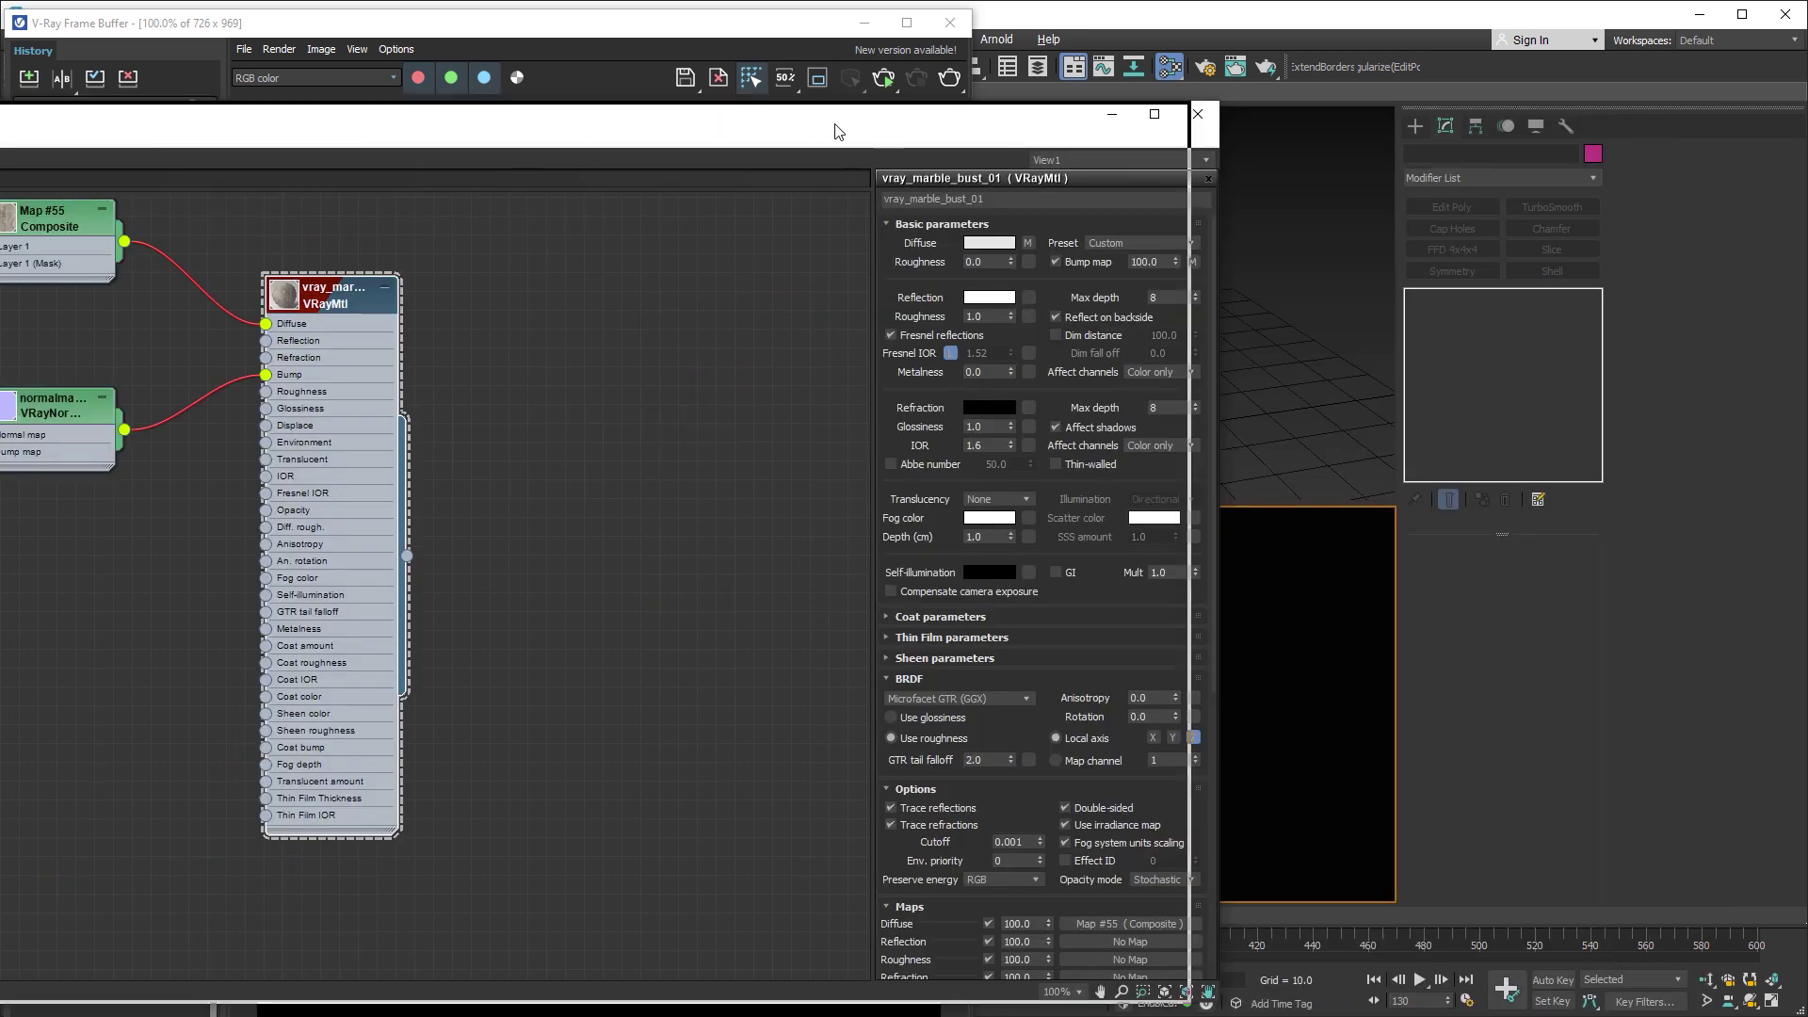
drag(772, 122, 582, 117)
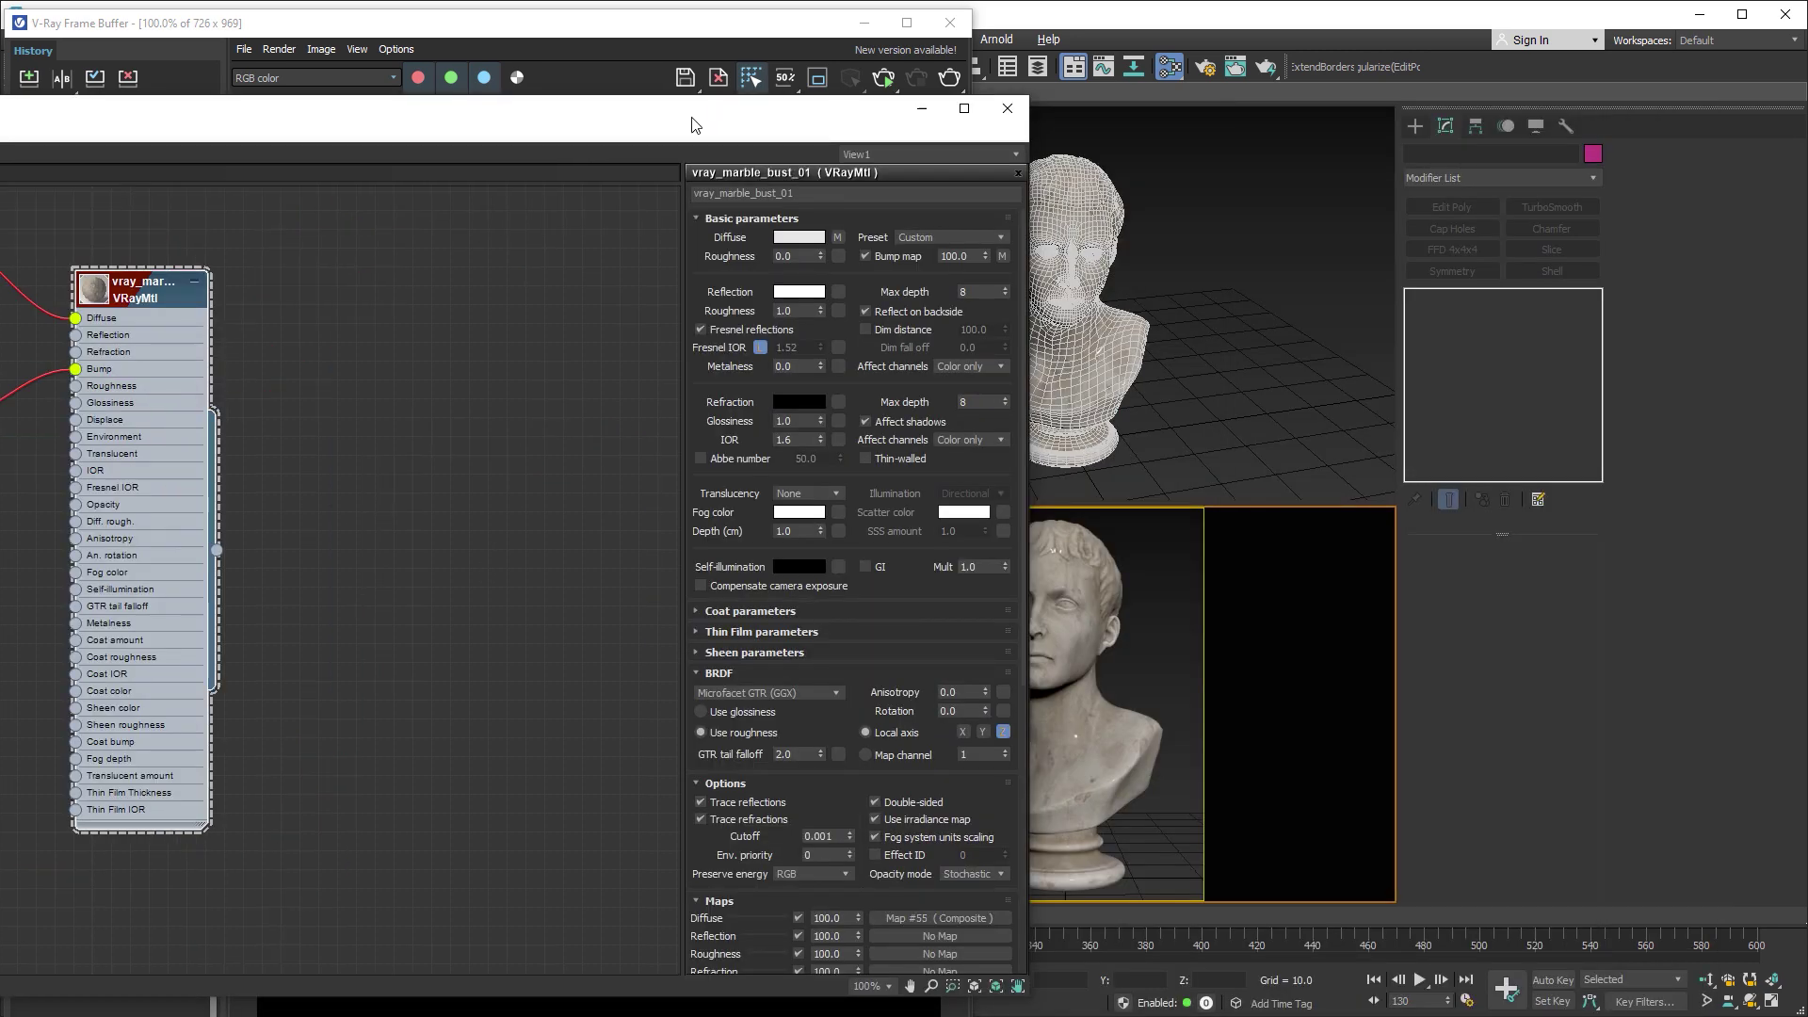
drag(227, 554, 1077, 644)
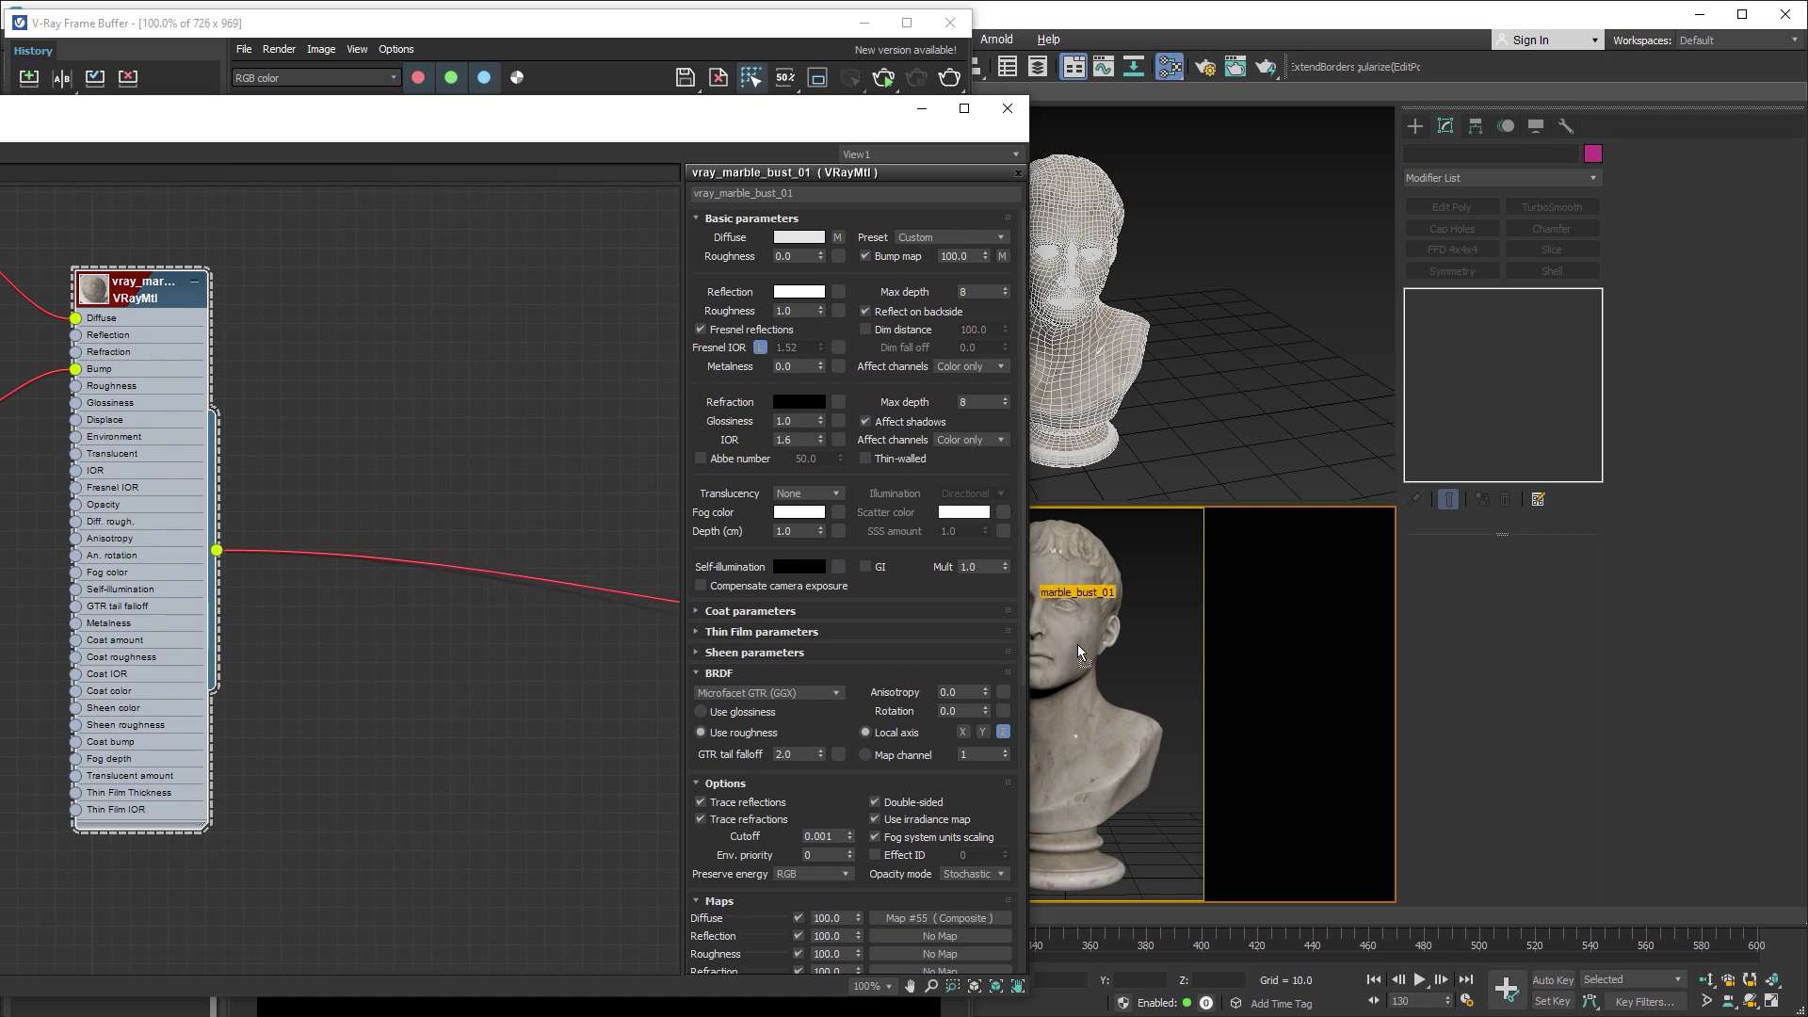
- Render the marble bust interactively and save the result to render history
click(922, 108)
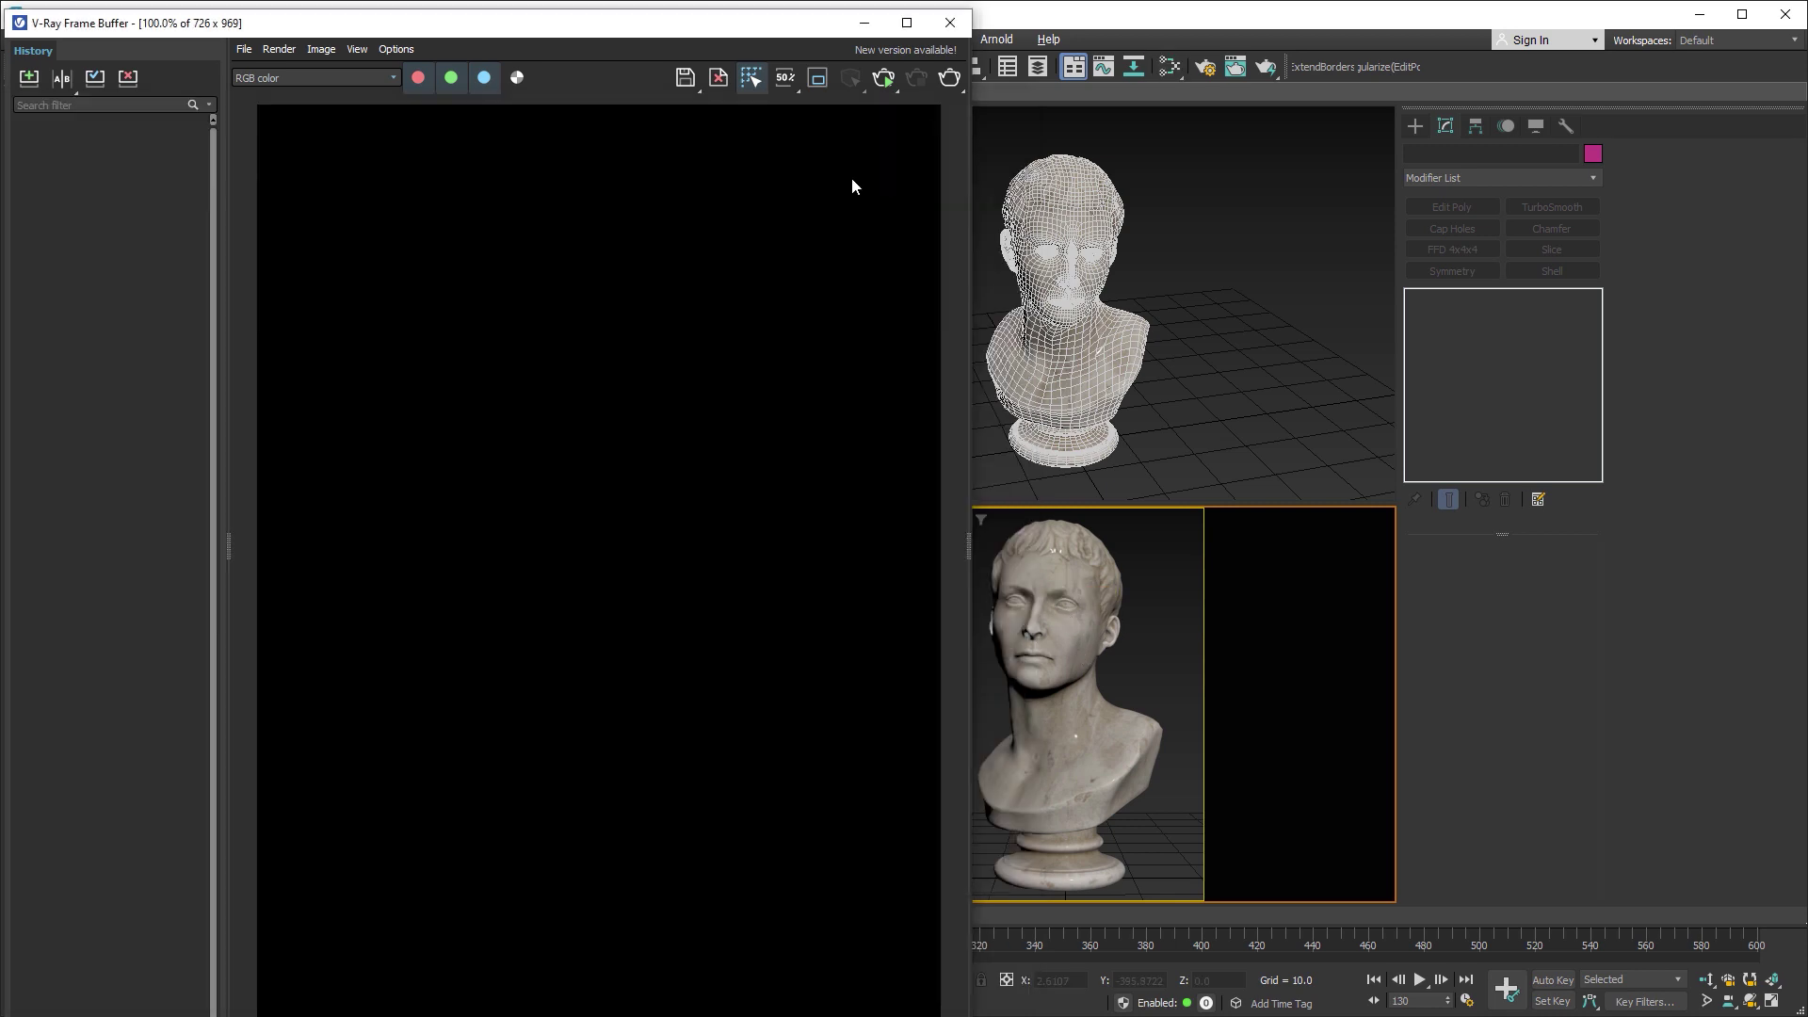
click(887, 82)
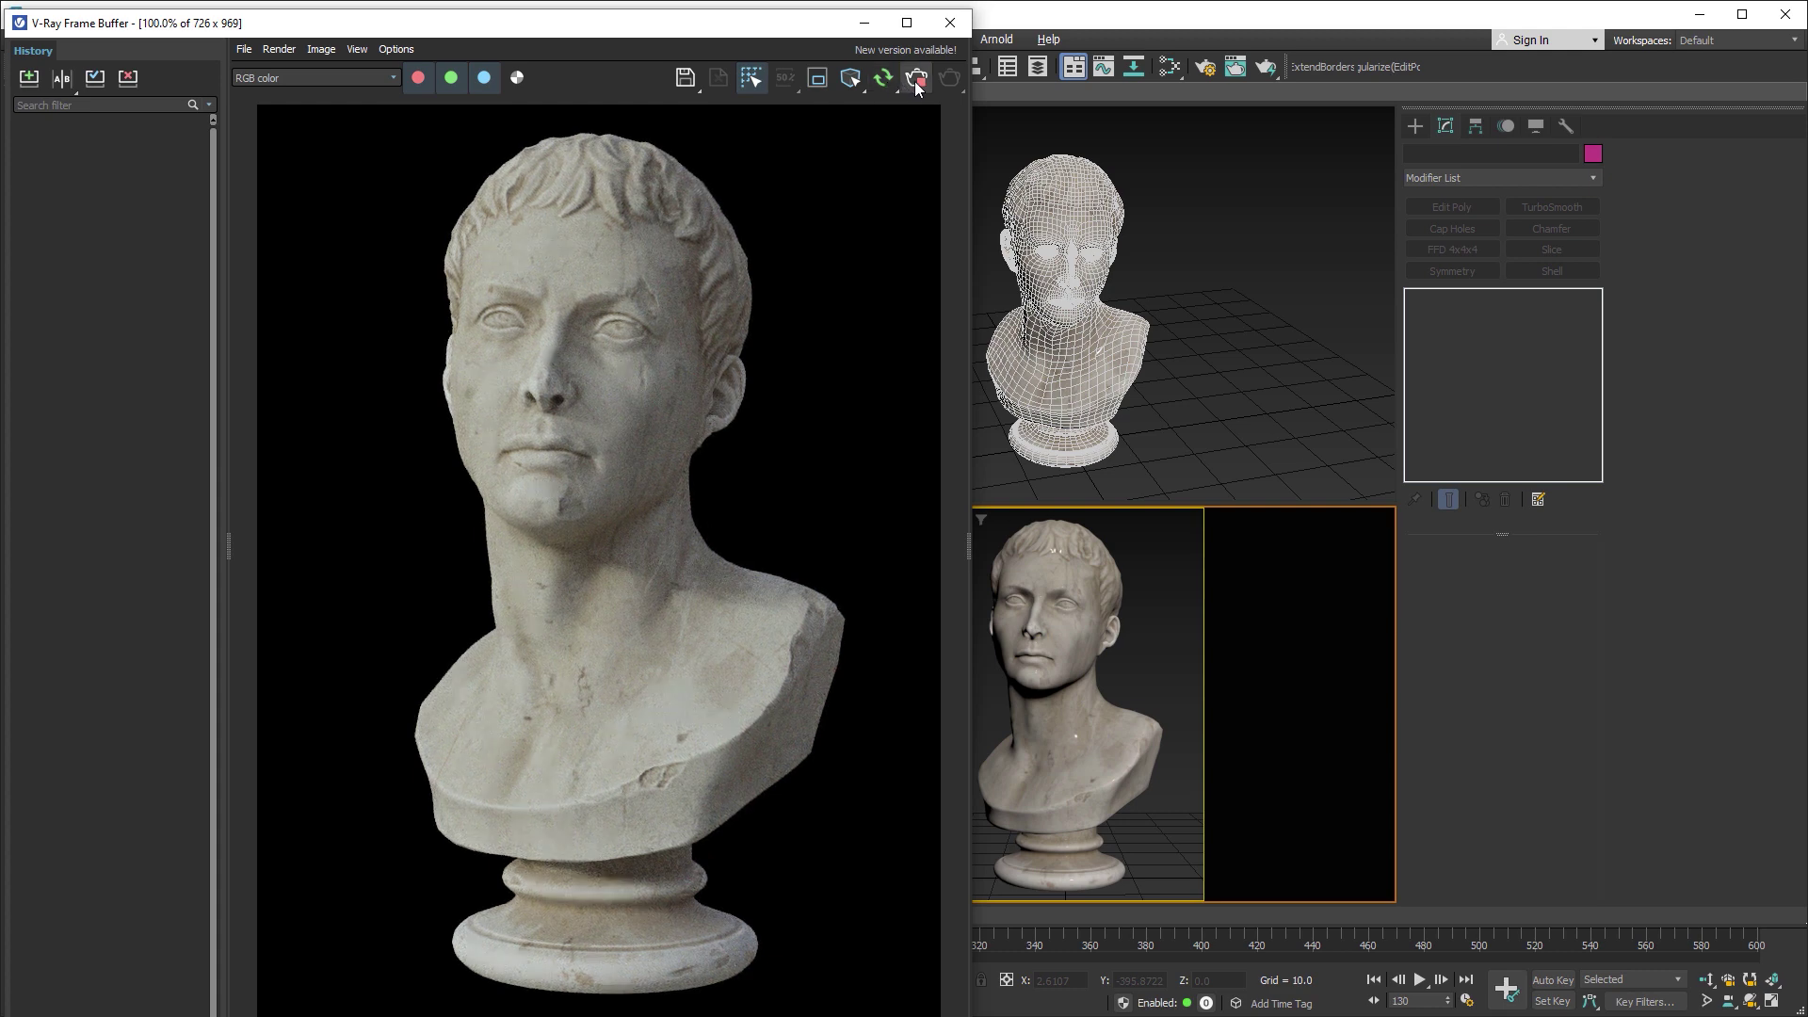
click(916, 82)
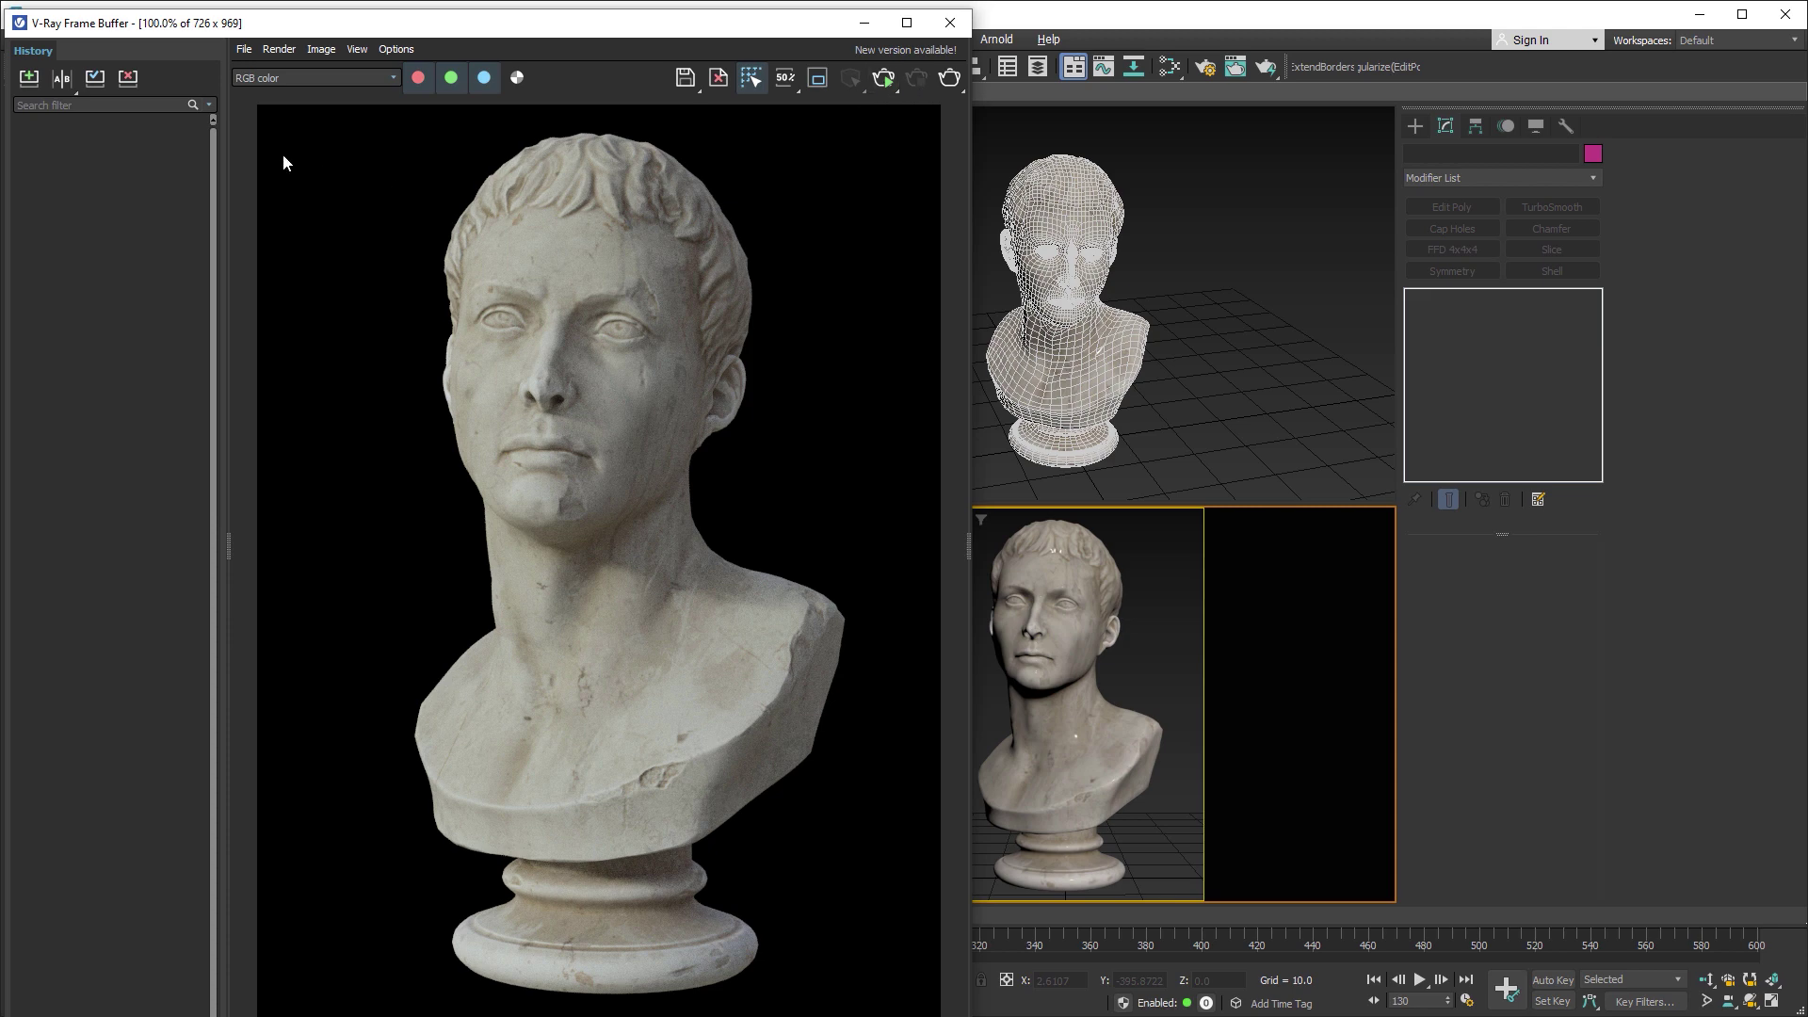
click(28, 79)
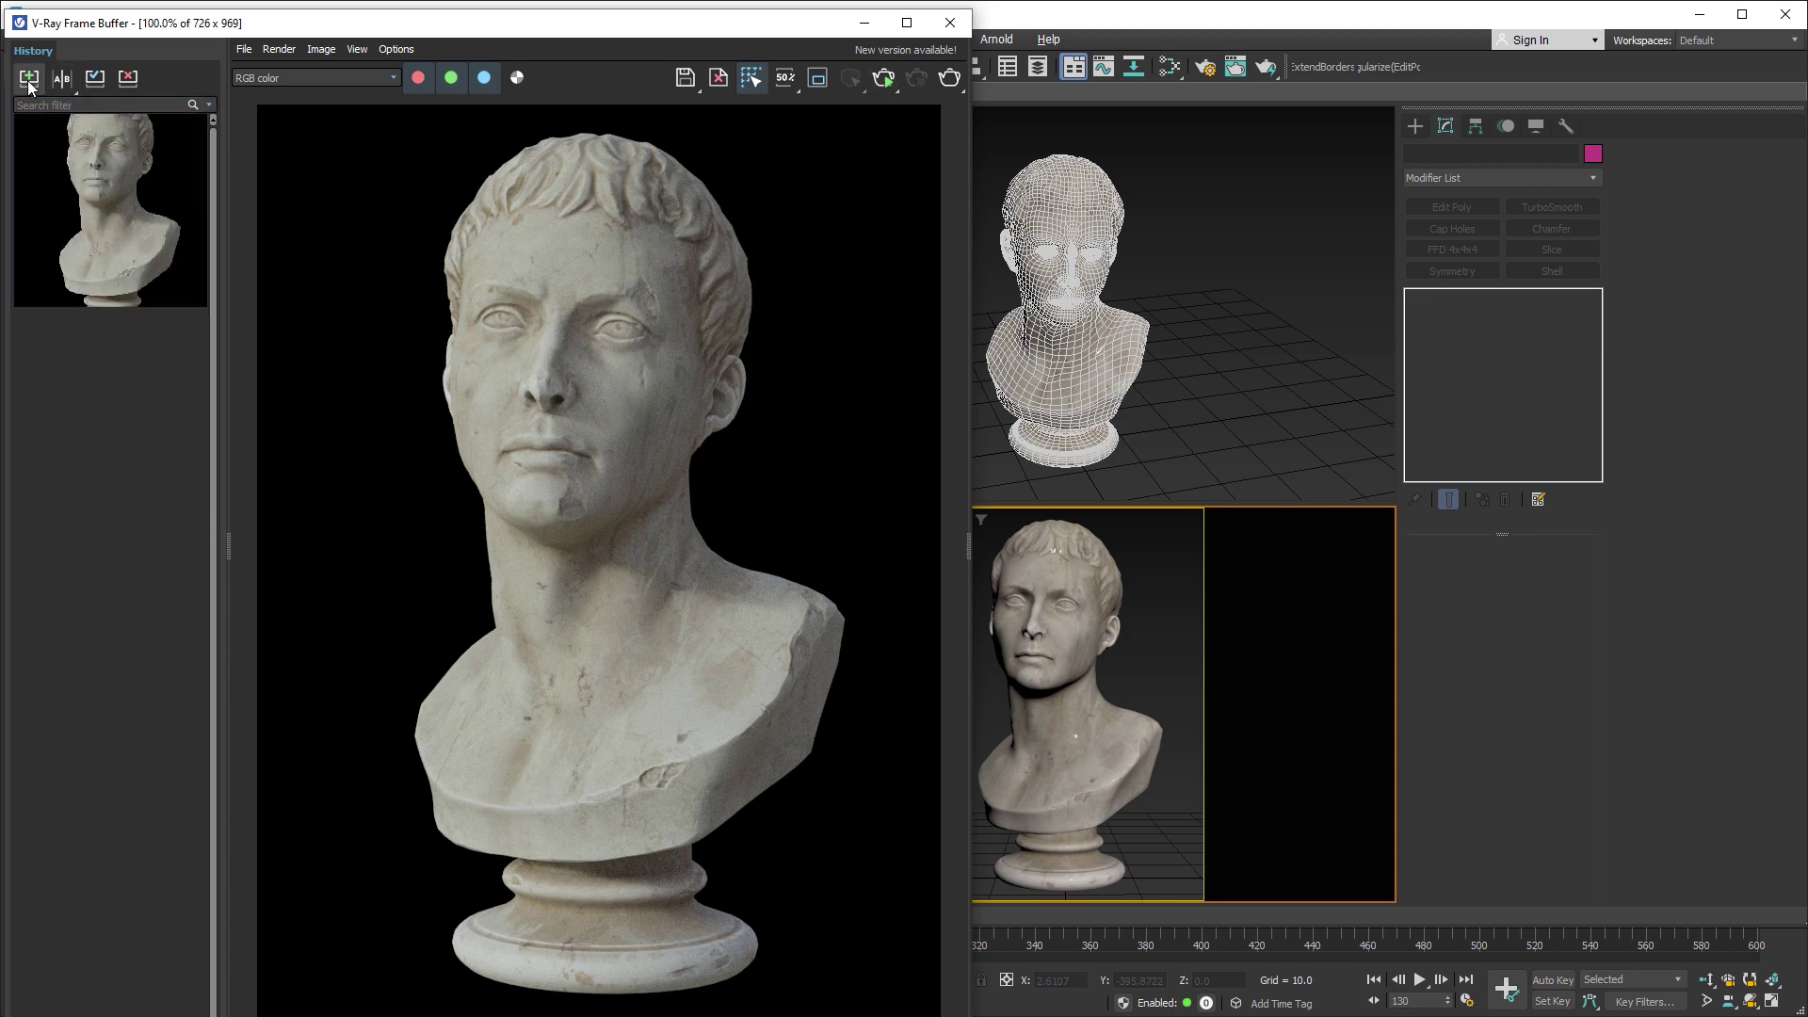
mouse_move(106, 209)
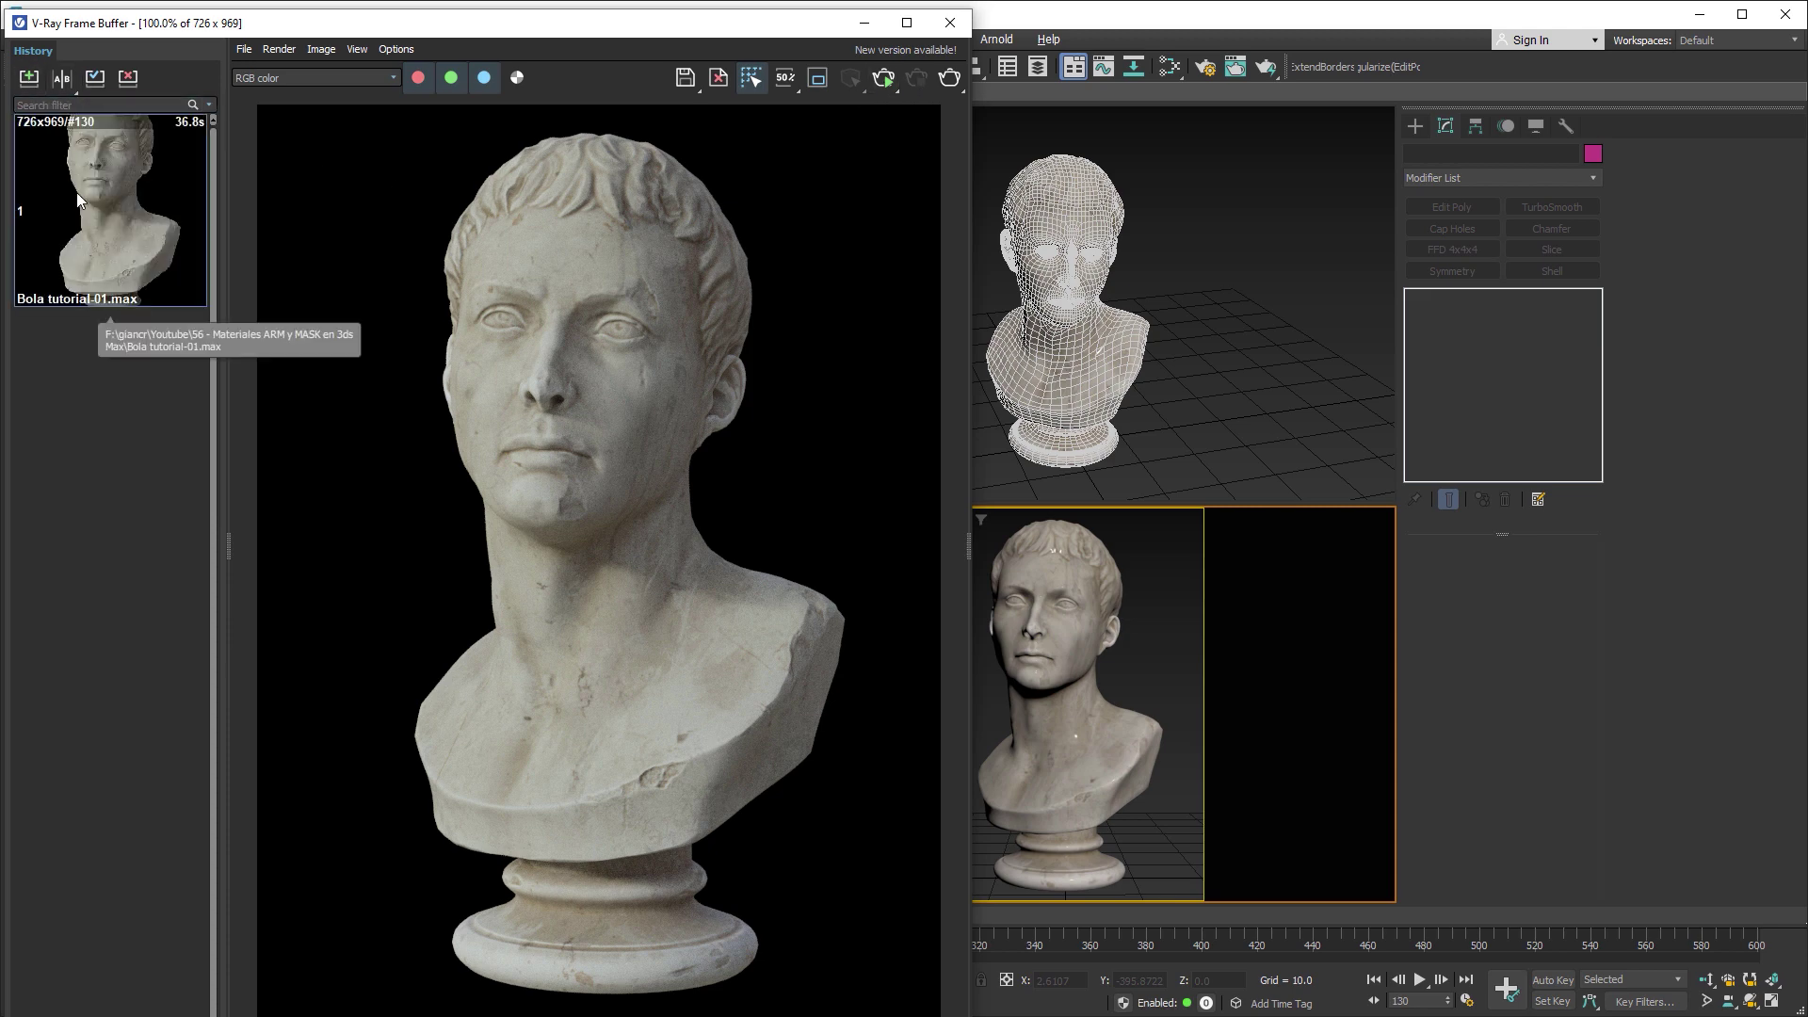
- Reopen the Slate Material Editor with M and move it to the right
key(m)
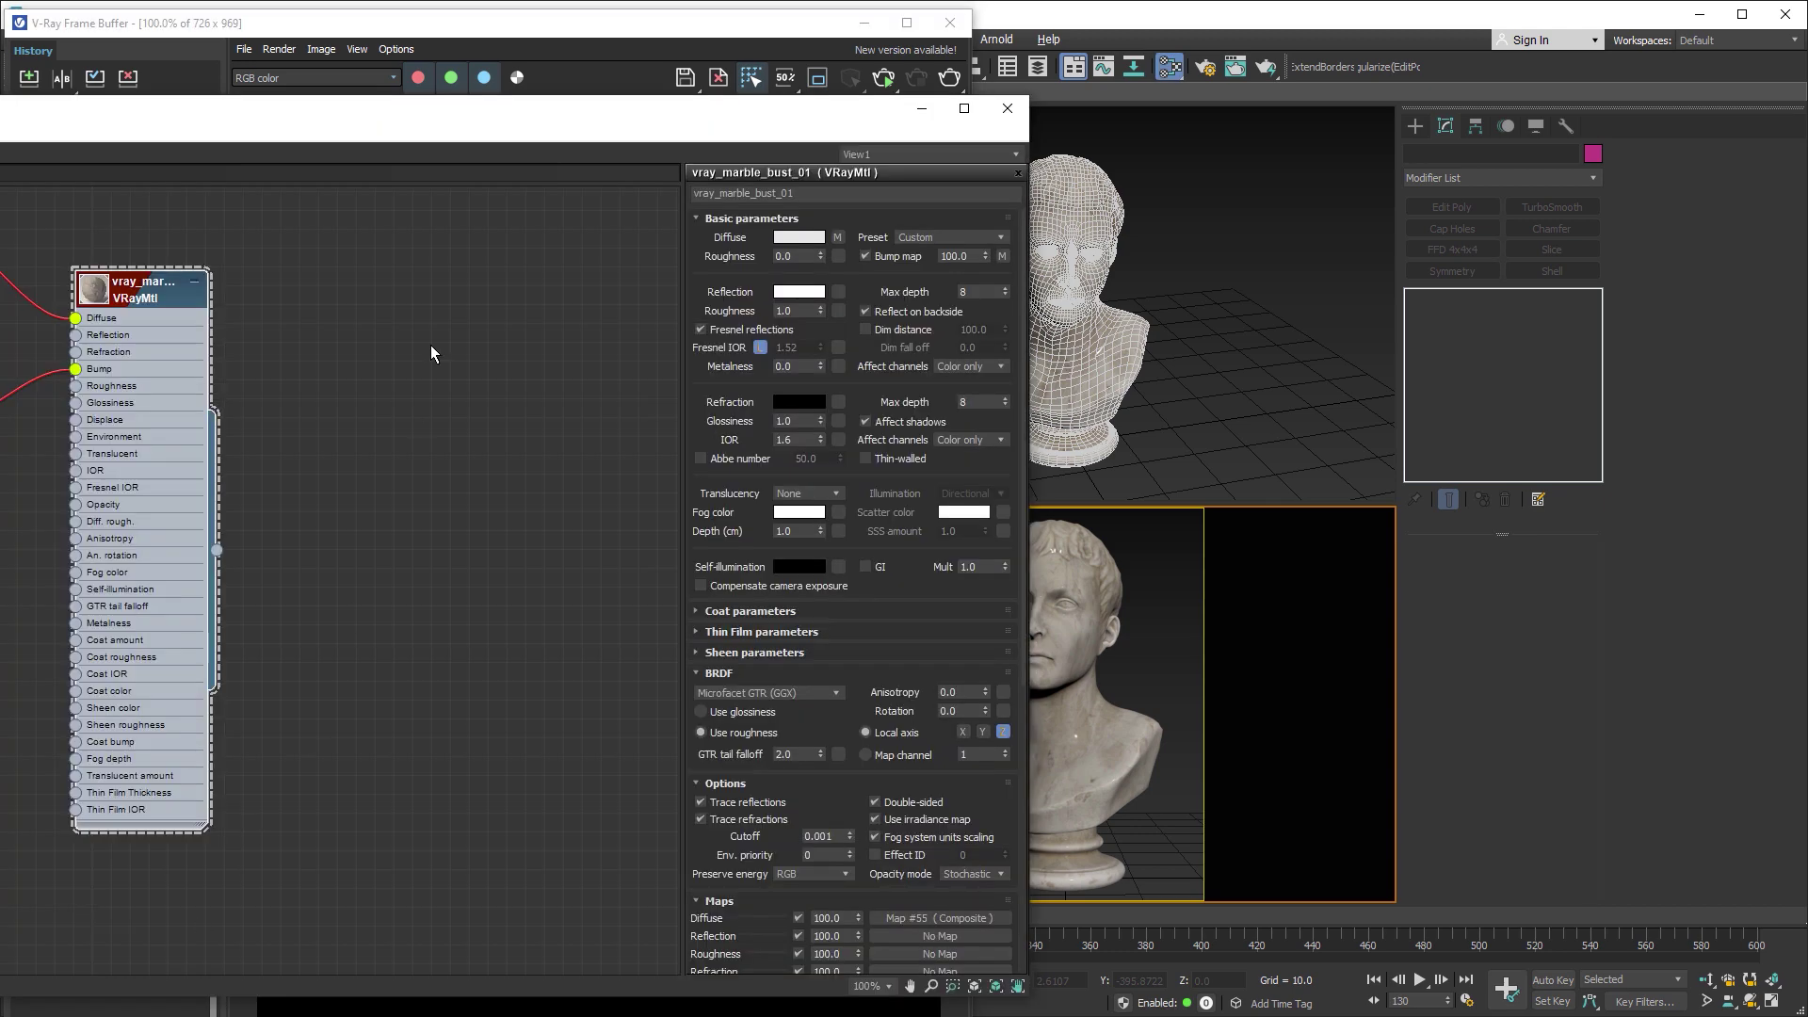
drag(481, 118, 1157, 76)
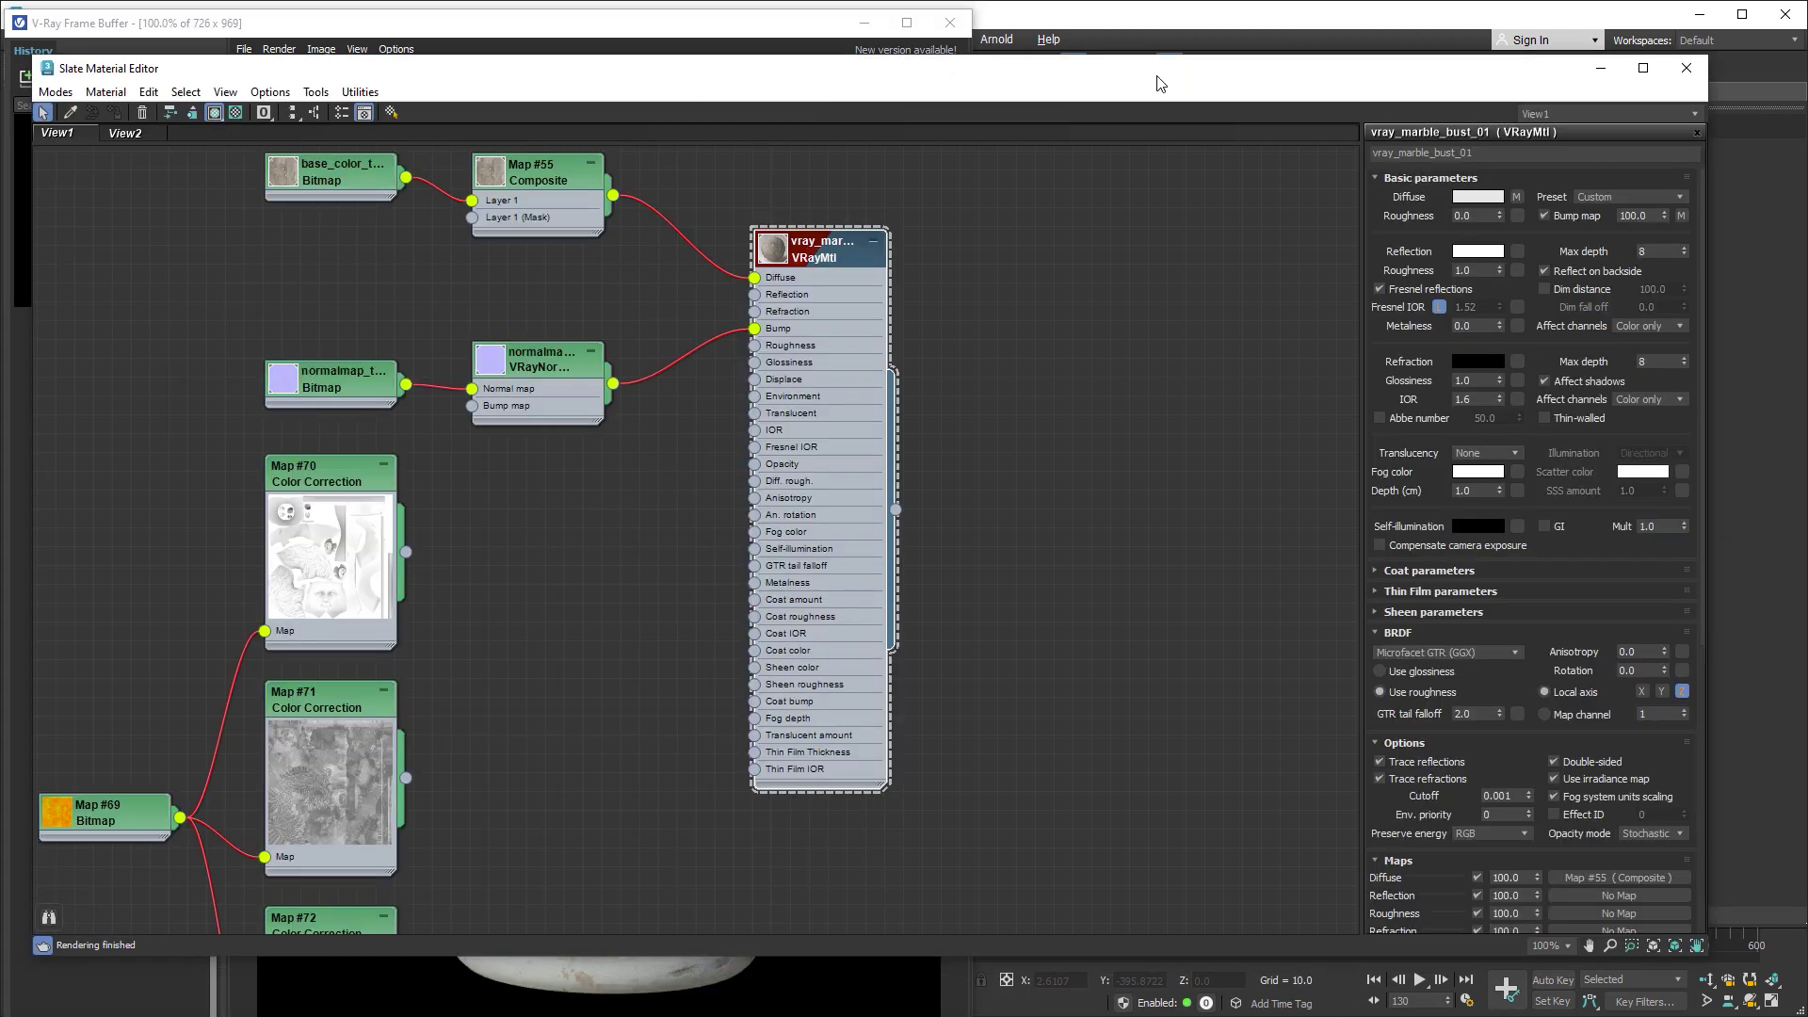
middle_drag(634, 474, 739, 480)
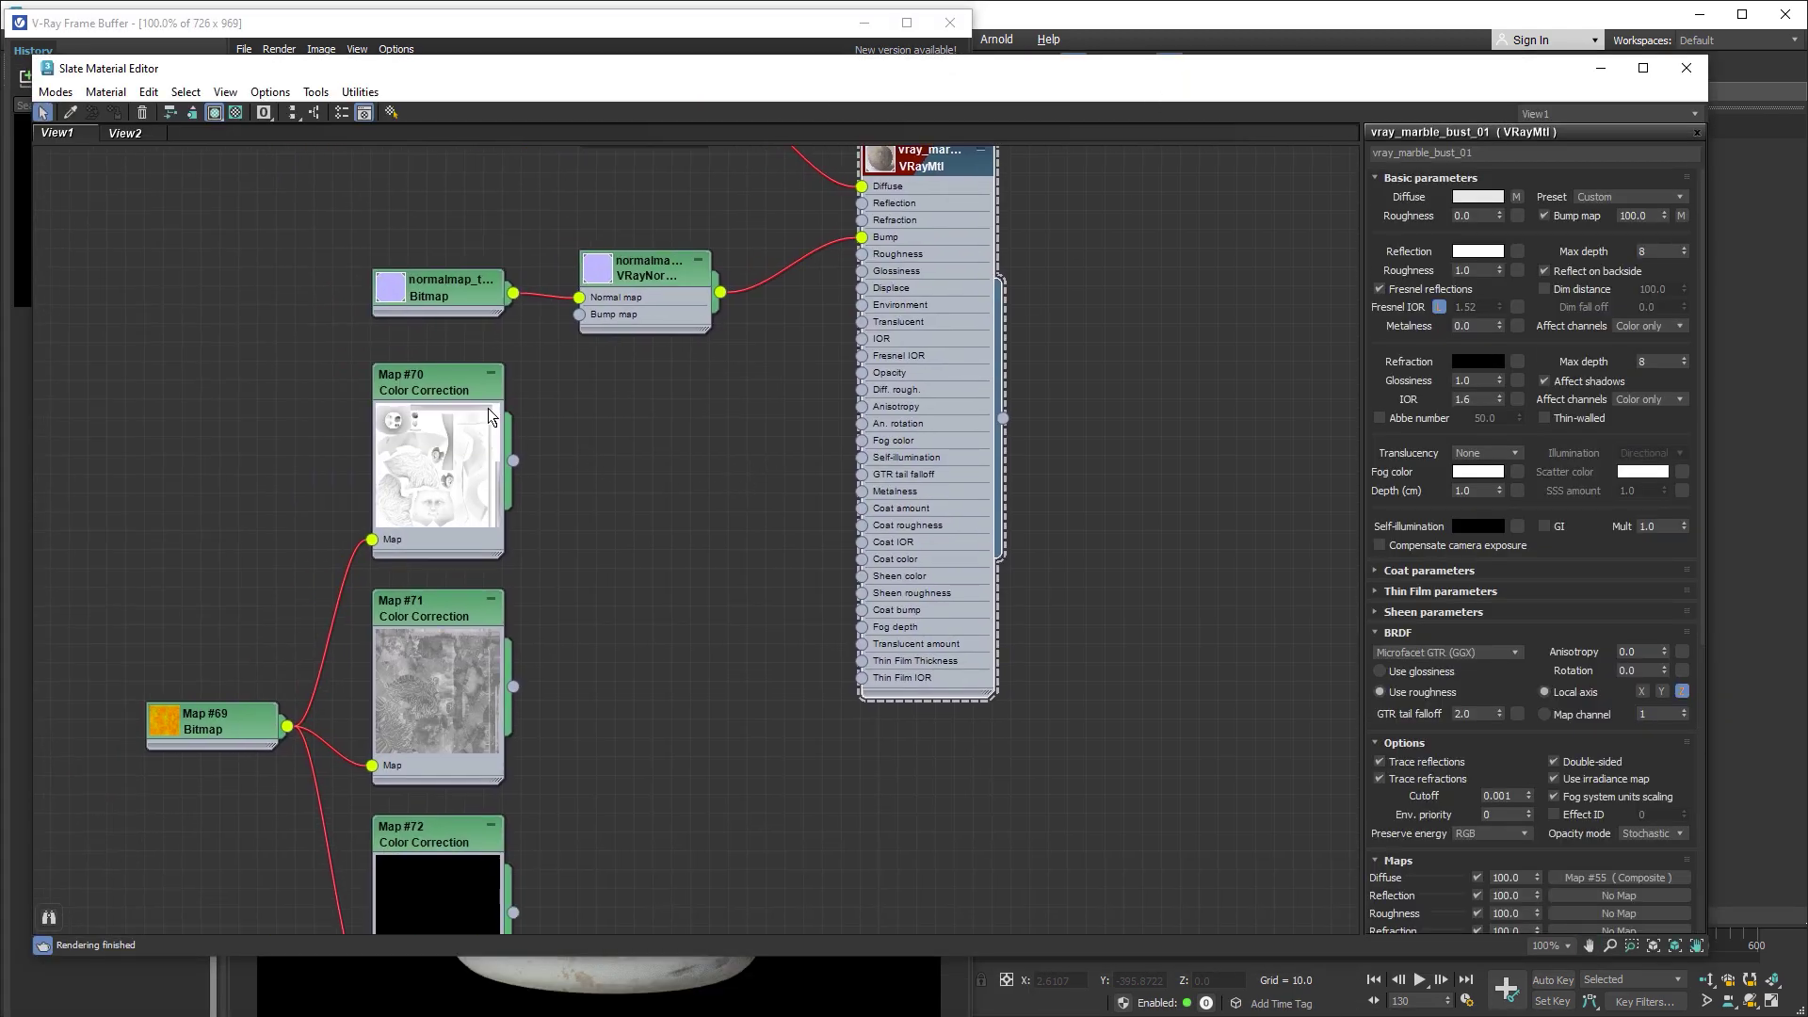
- Add Layer 2 to the Map #55 Composite, fed by Map #70 with Multiply blending
click(437, 386)
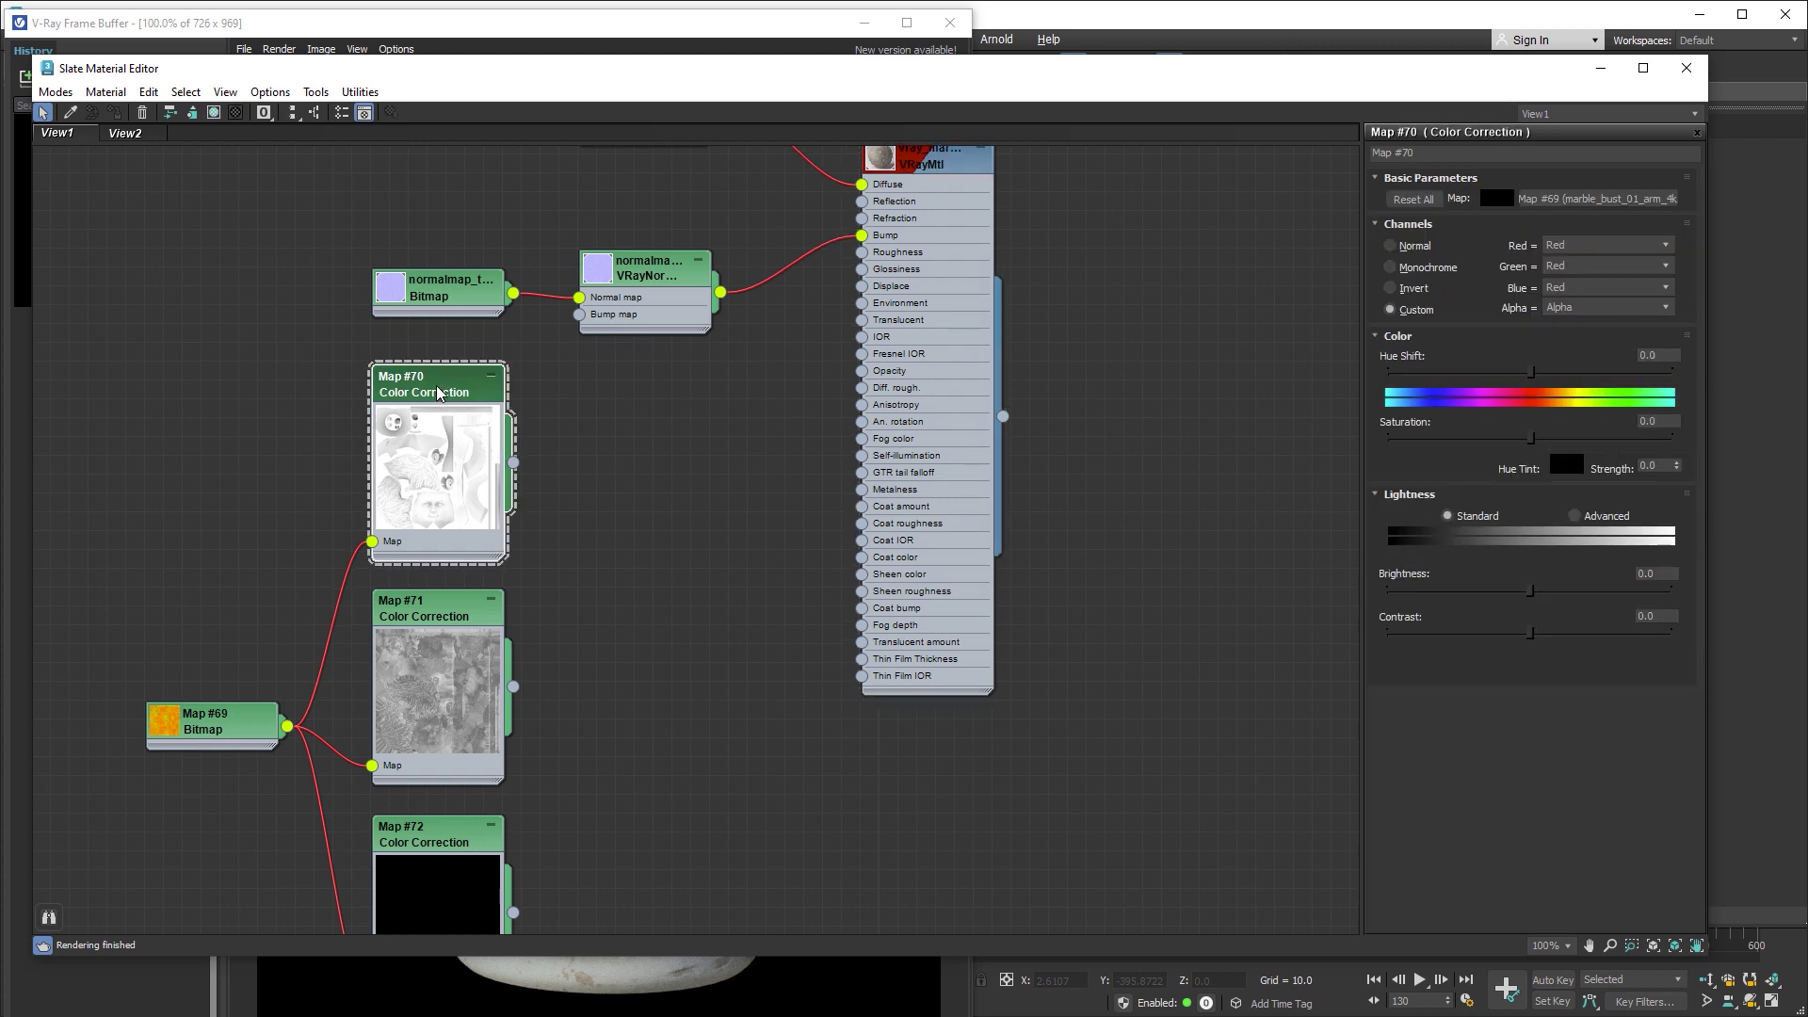
middle_drag(658, 412, 646, 604)
double_click(648, 300)
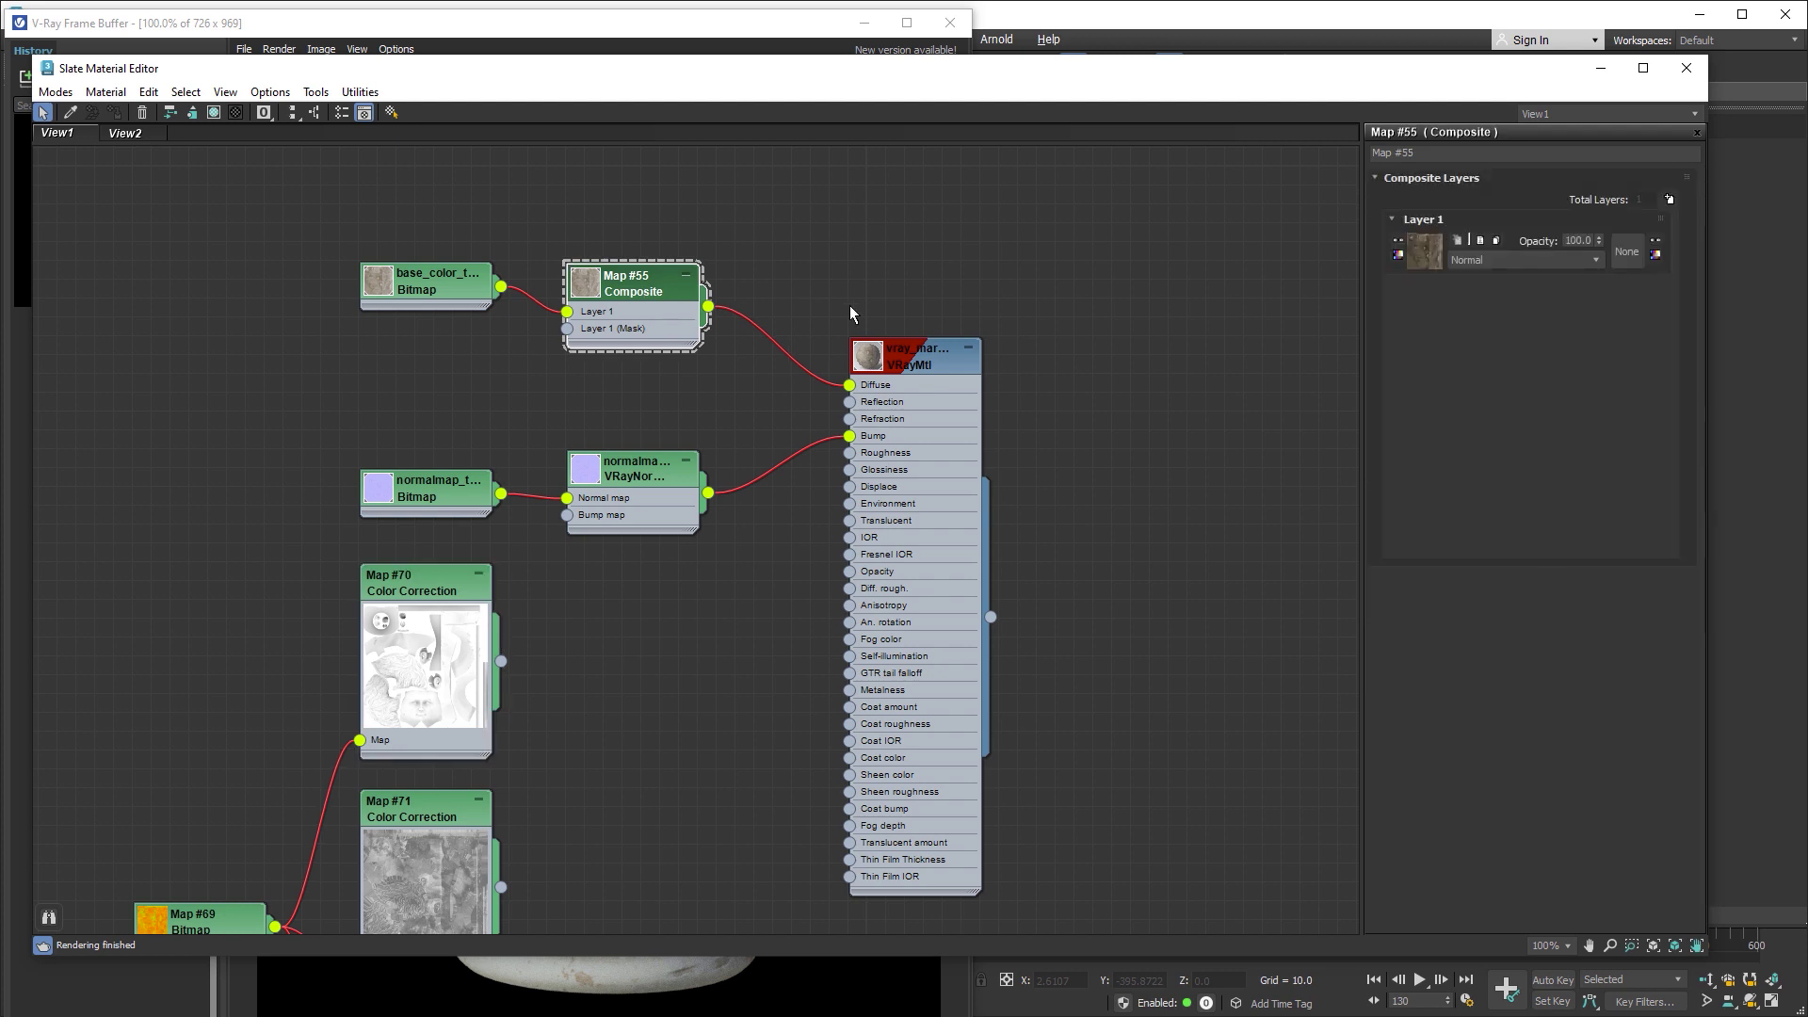
click(1669, 199)
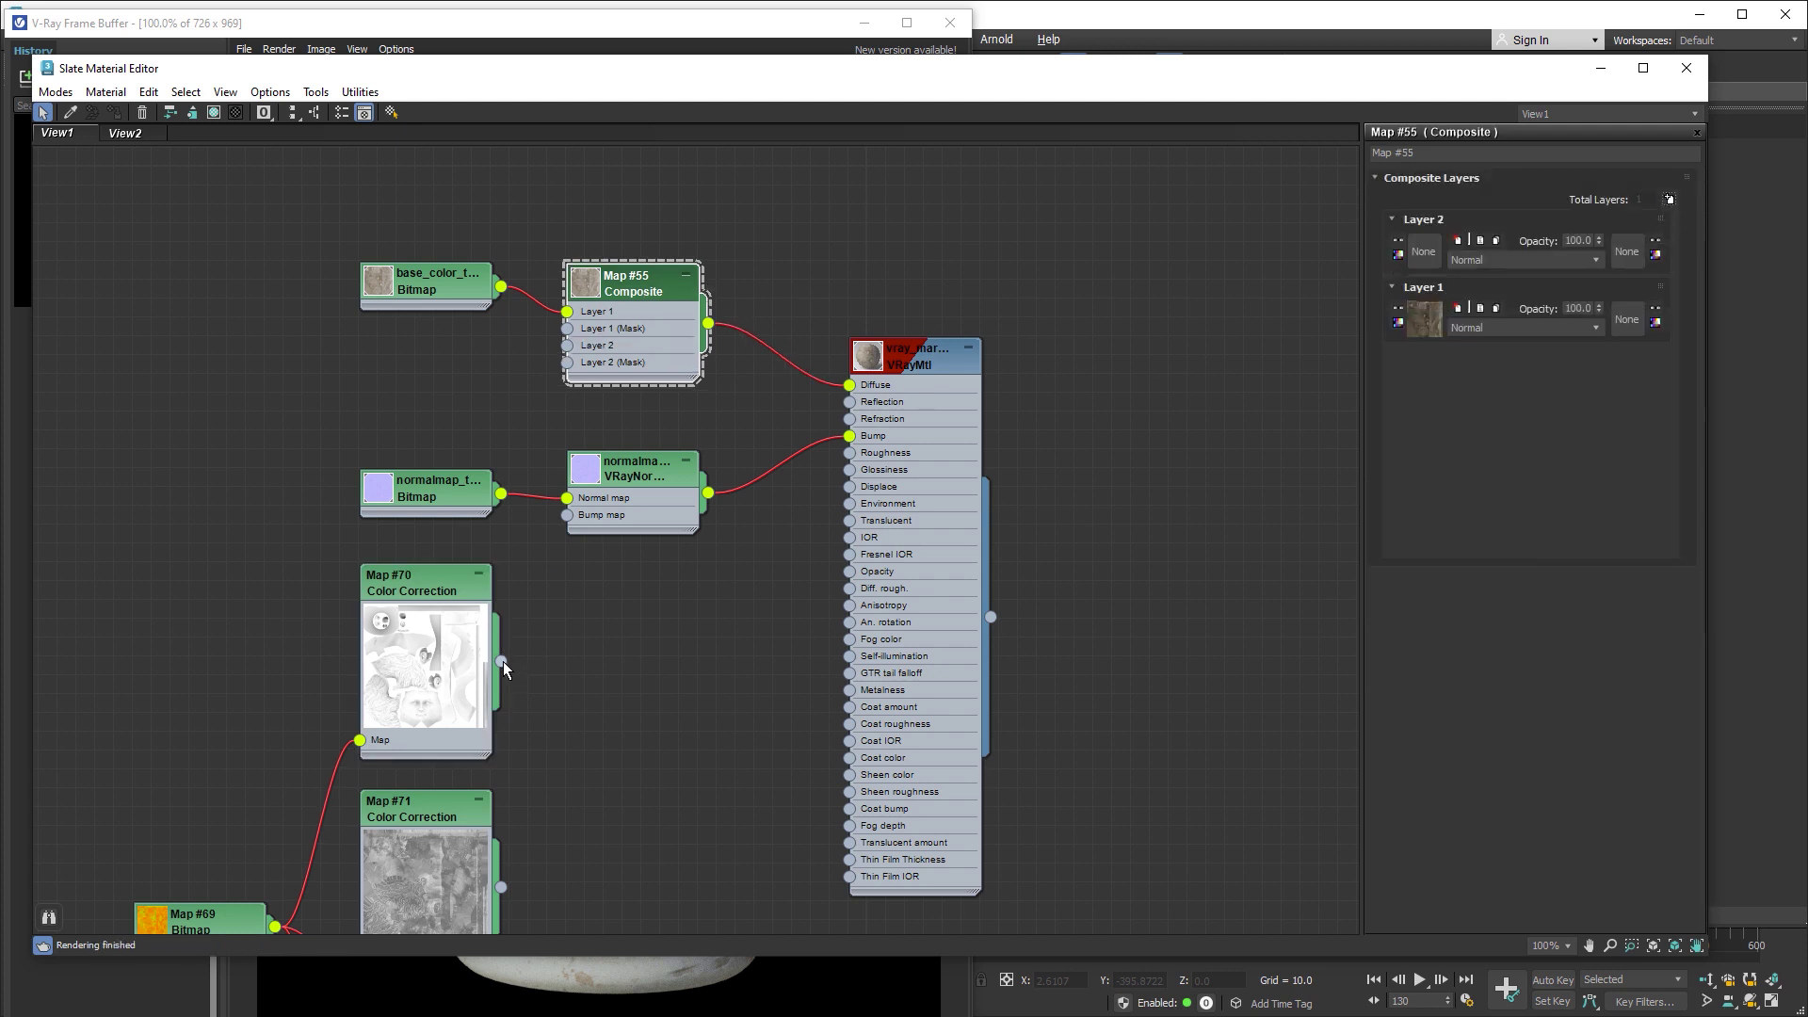
mouse_move(501, 660)
mouse_down()
mouse_move(529, 389)
mouse_move(567, 346)
mouse_up()
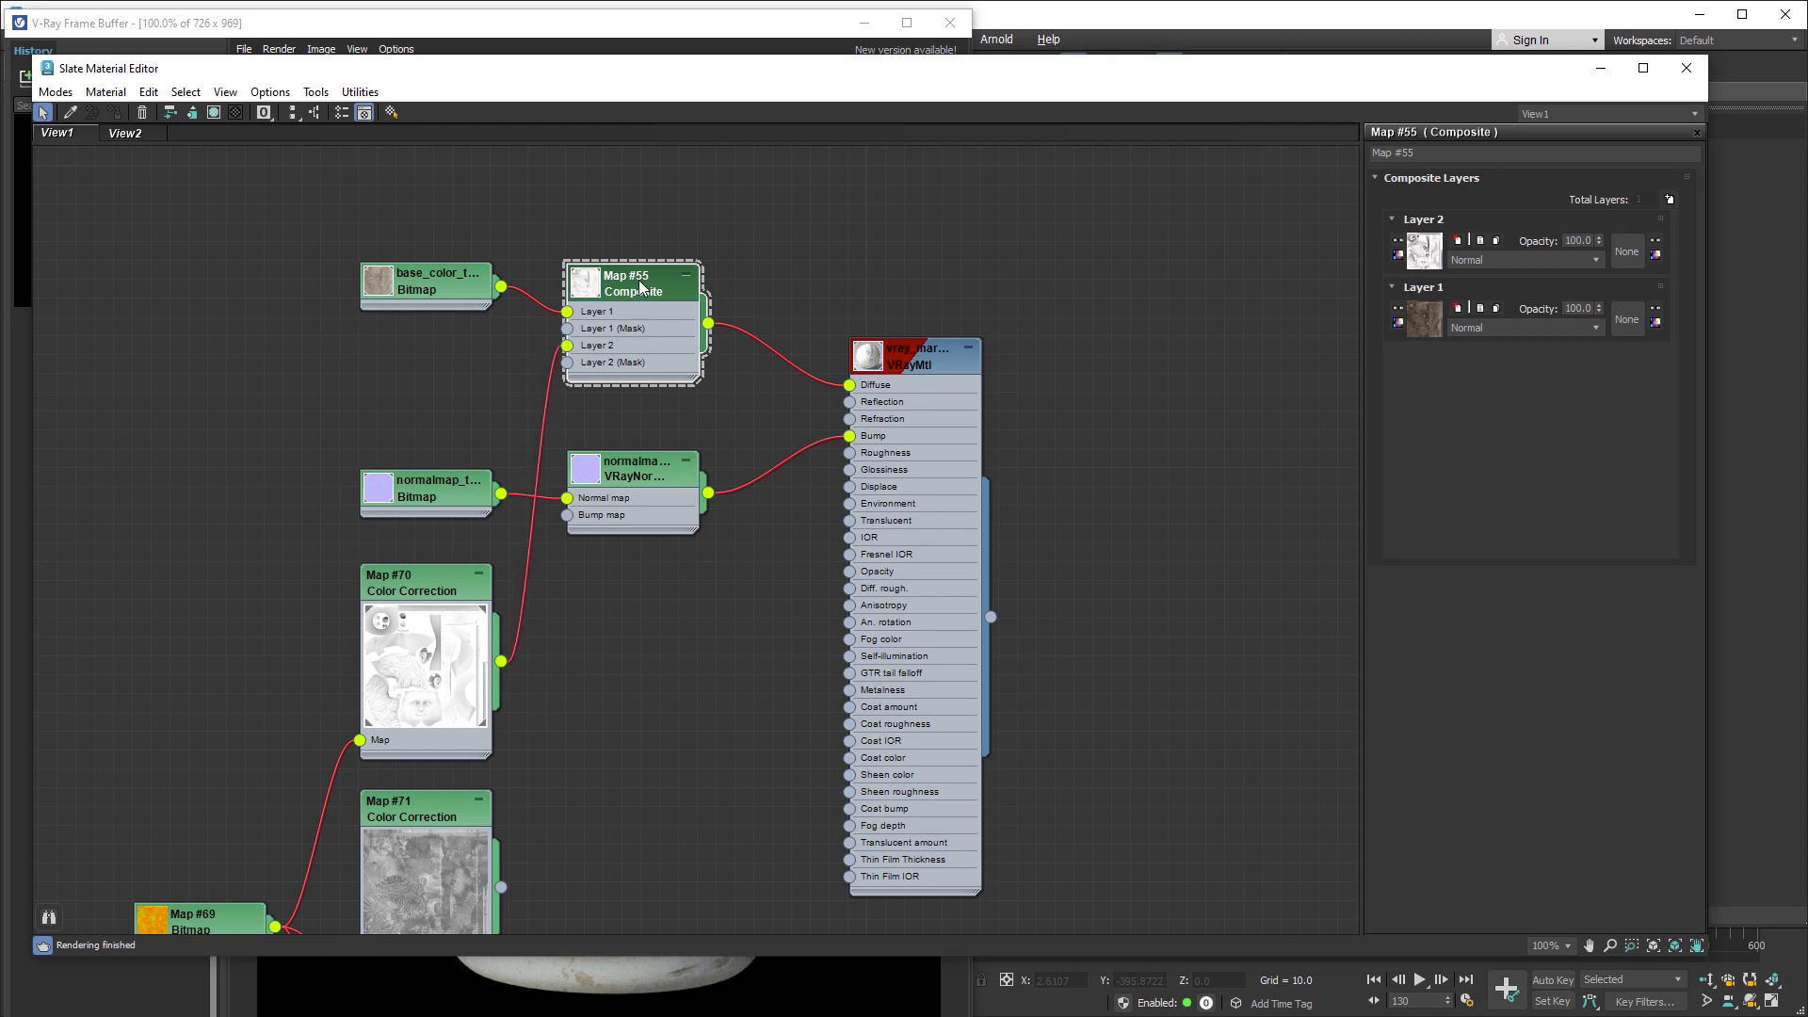
click(1496, 261)
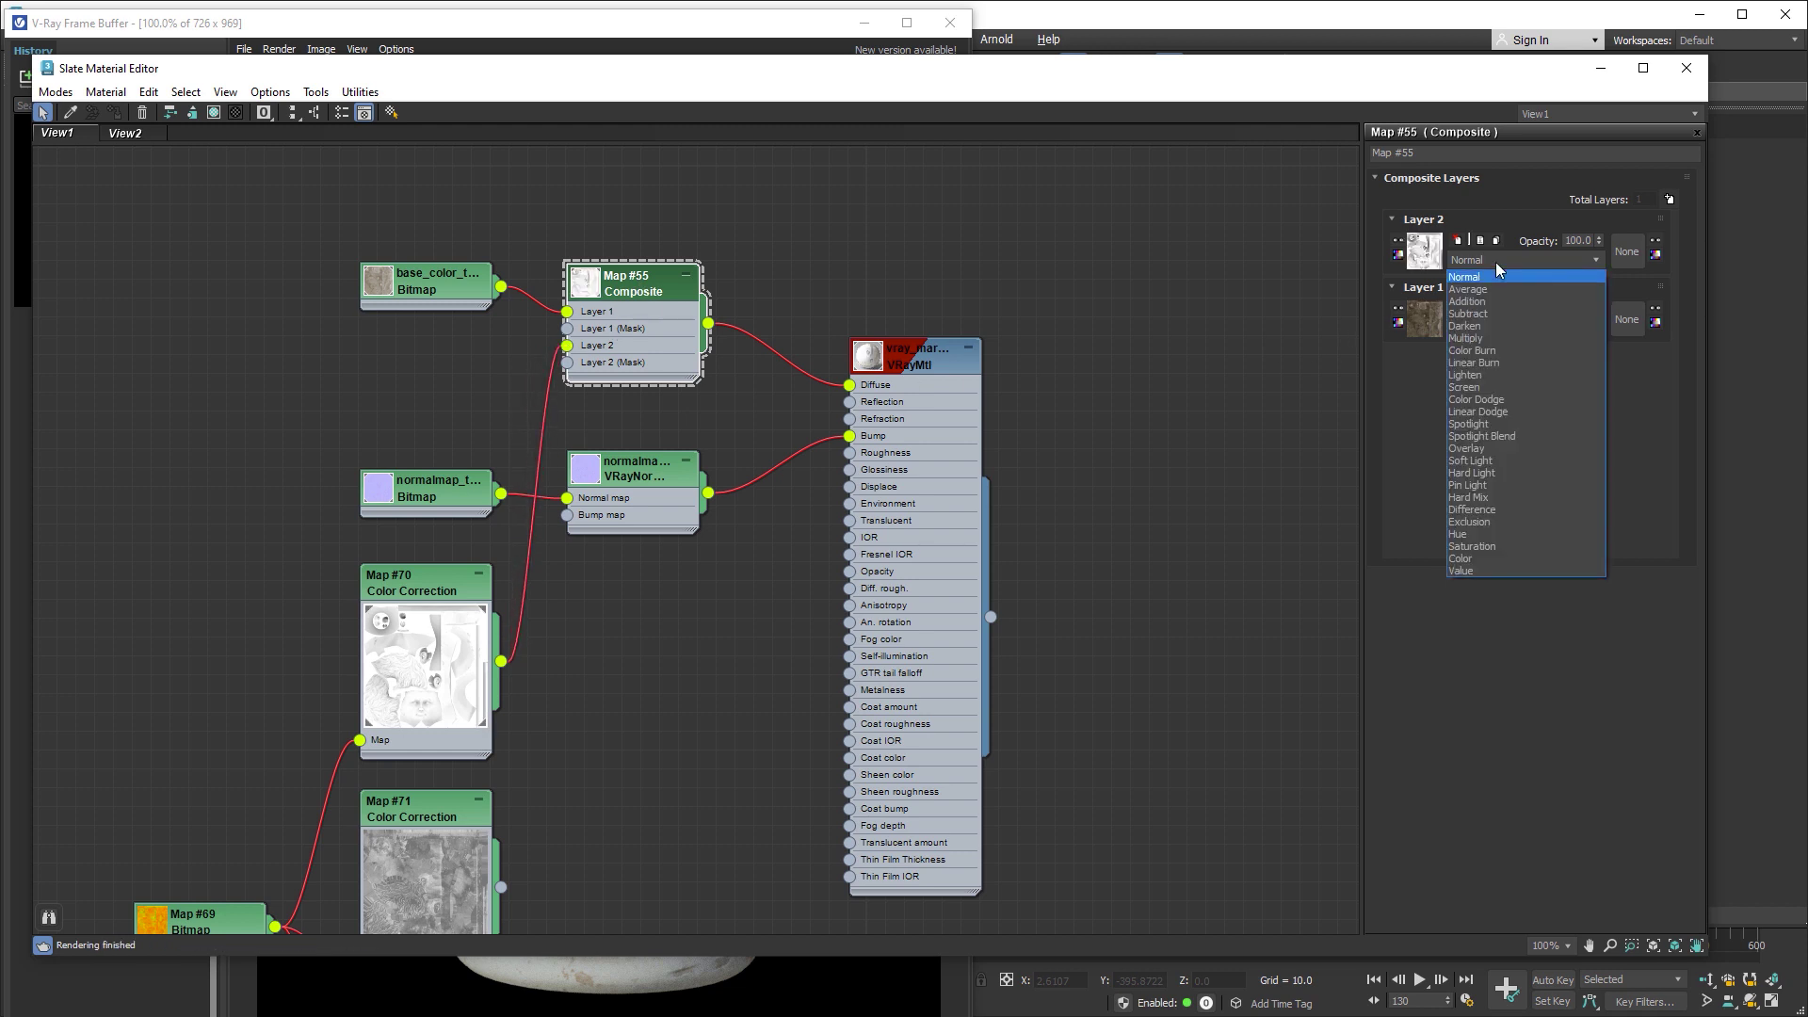
click(1486, 340)
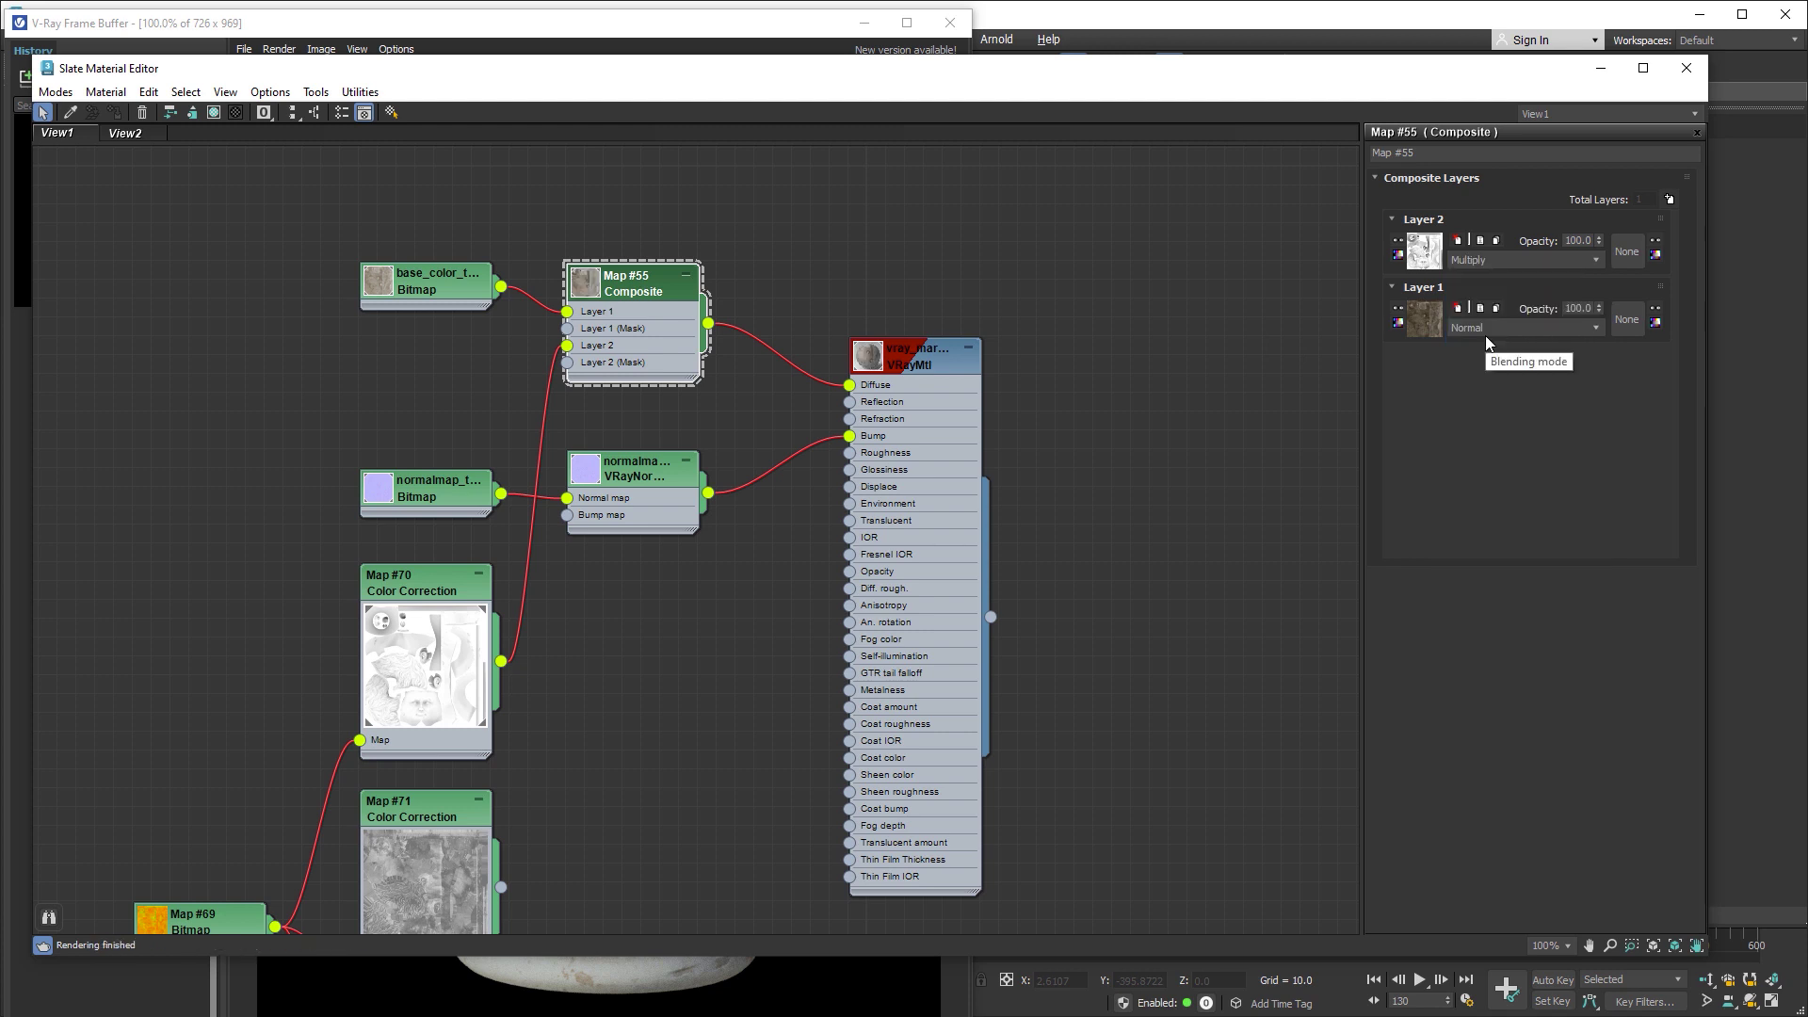
middle_drag(1114, 600, 1110, 394)
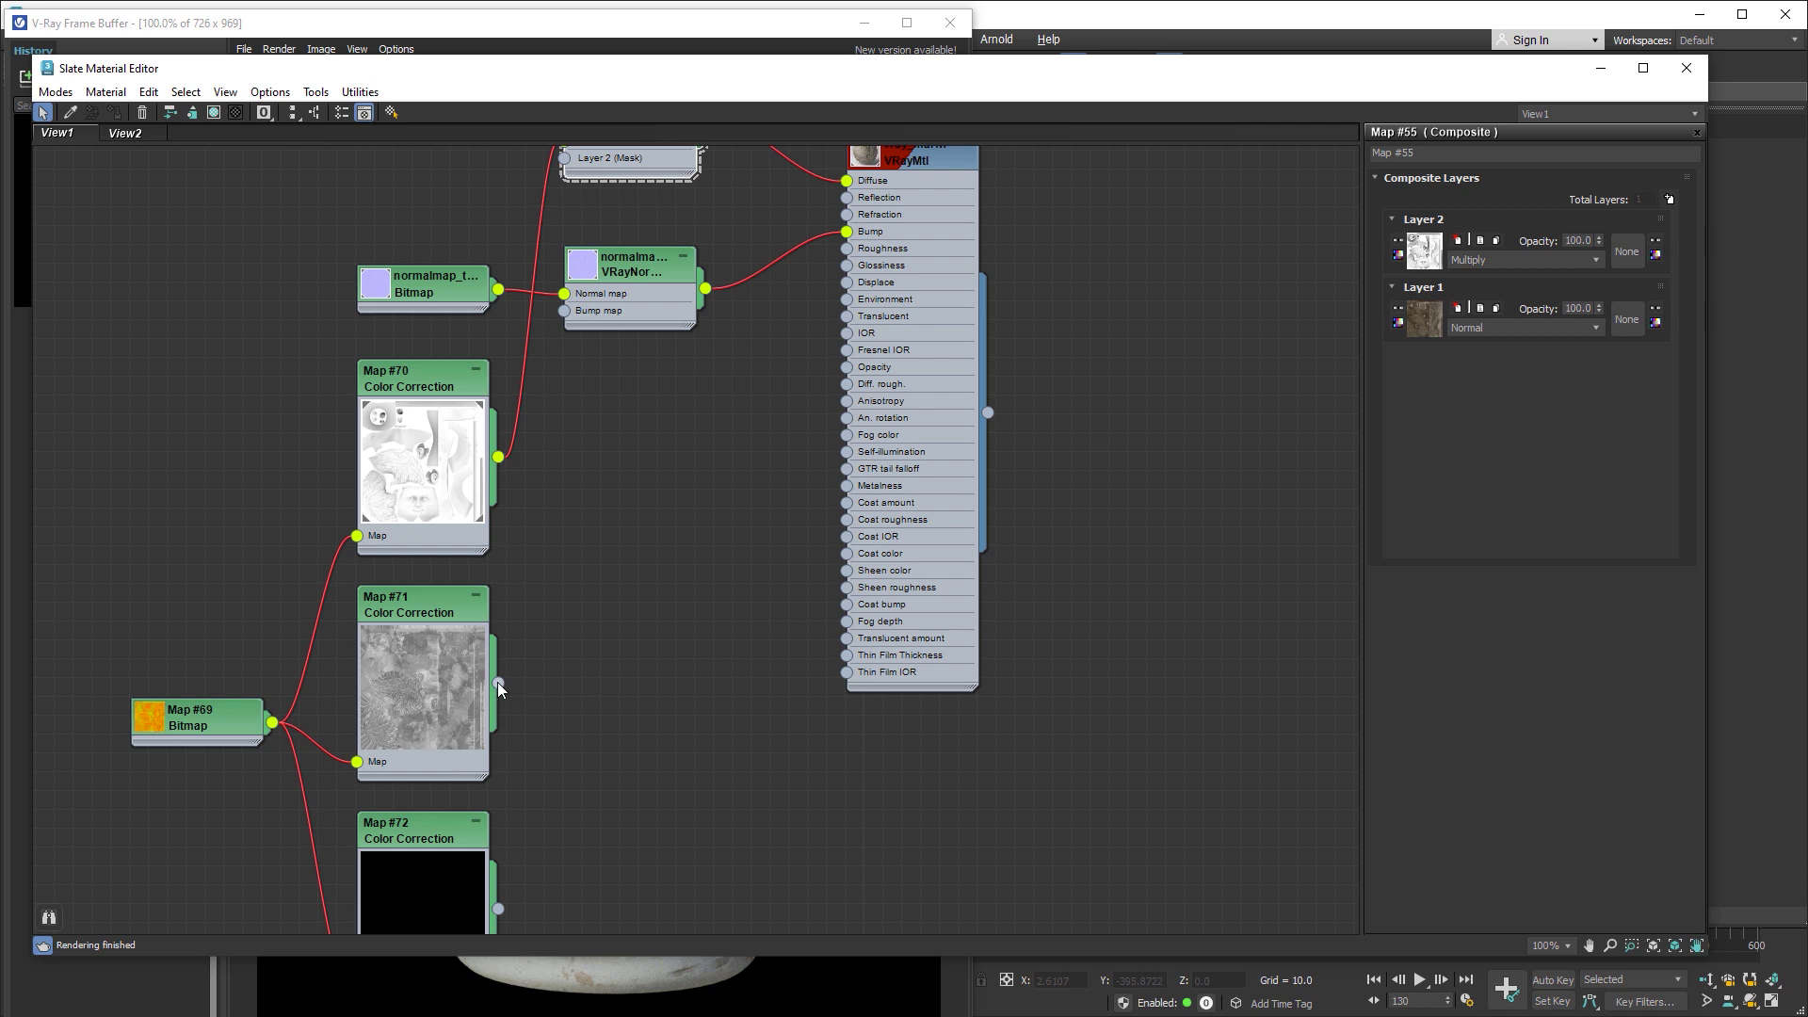
- Connect Map #71's output to the marble VRayMtl's Roughness slot
mouse_move(497, 682)
mouse_down()
mouse_move(805, 343)
mouse_move(847, 249)
mouse_up()
middle_drag(847, 253, 834, 322)
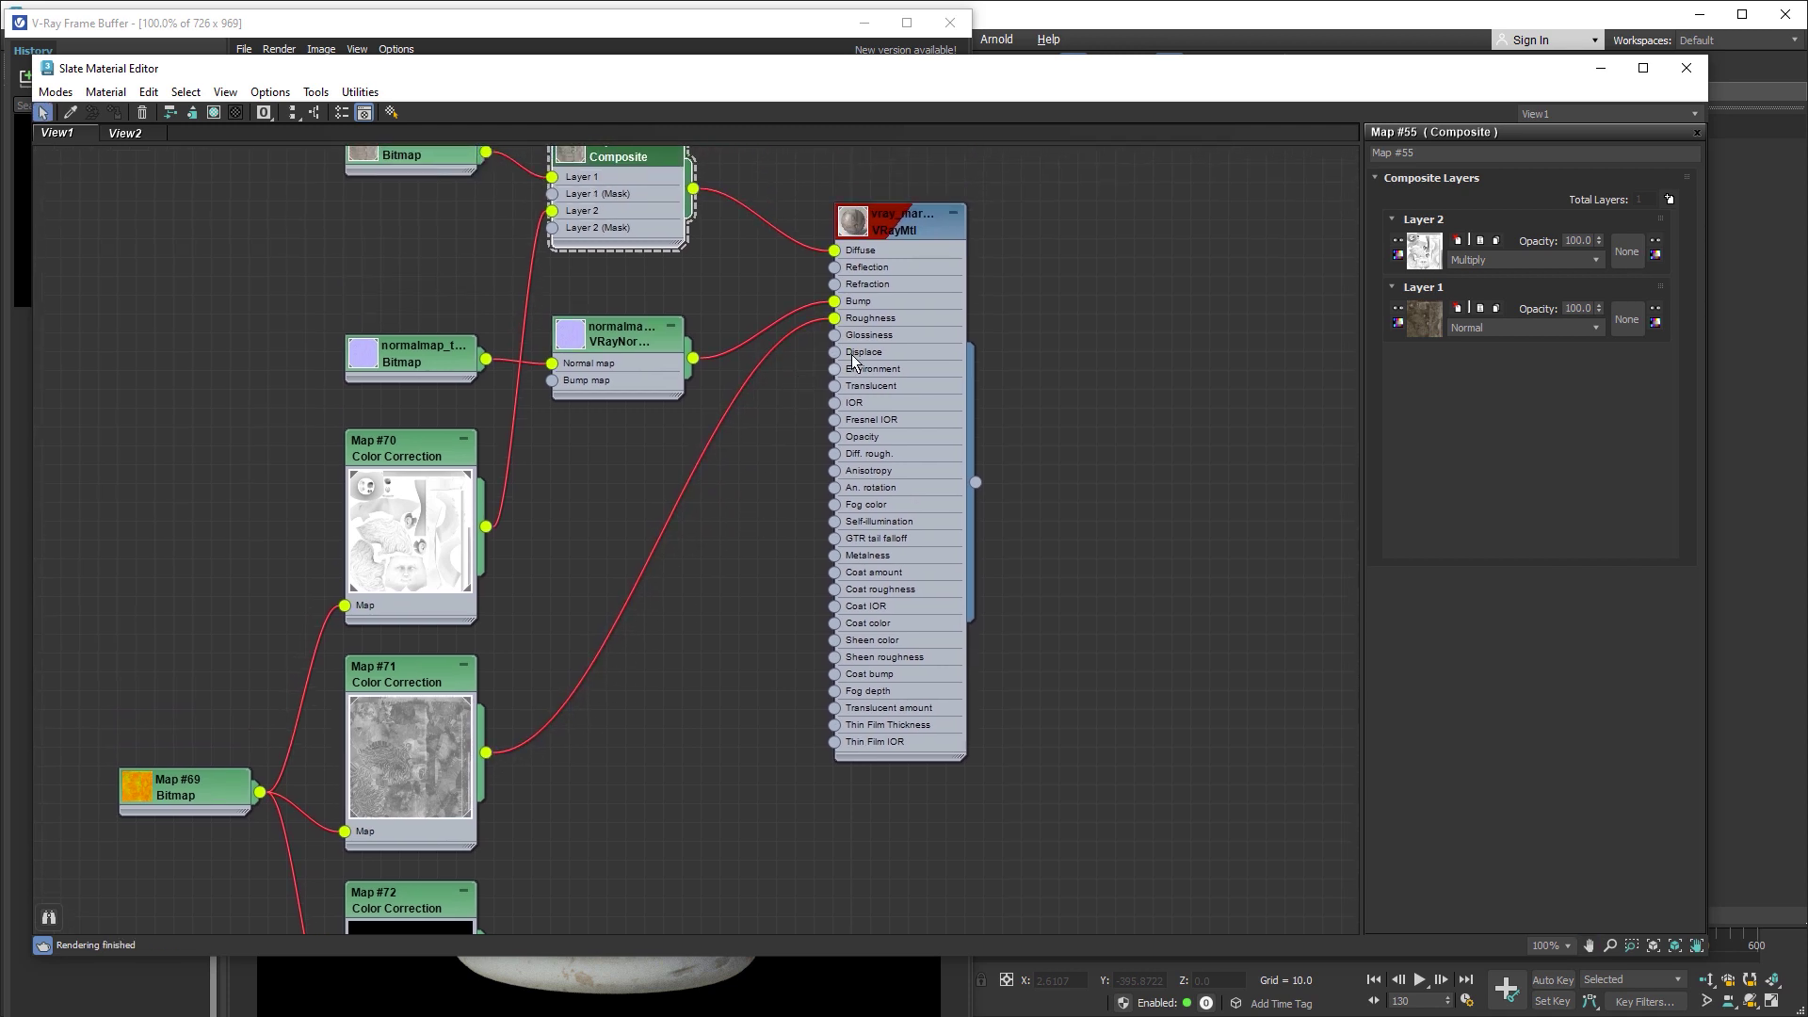
click(912, 228)
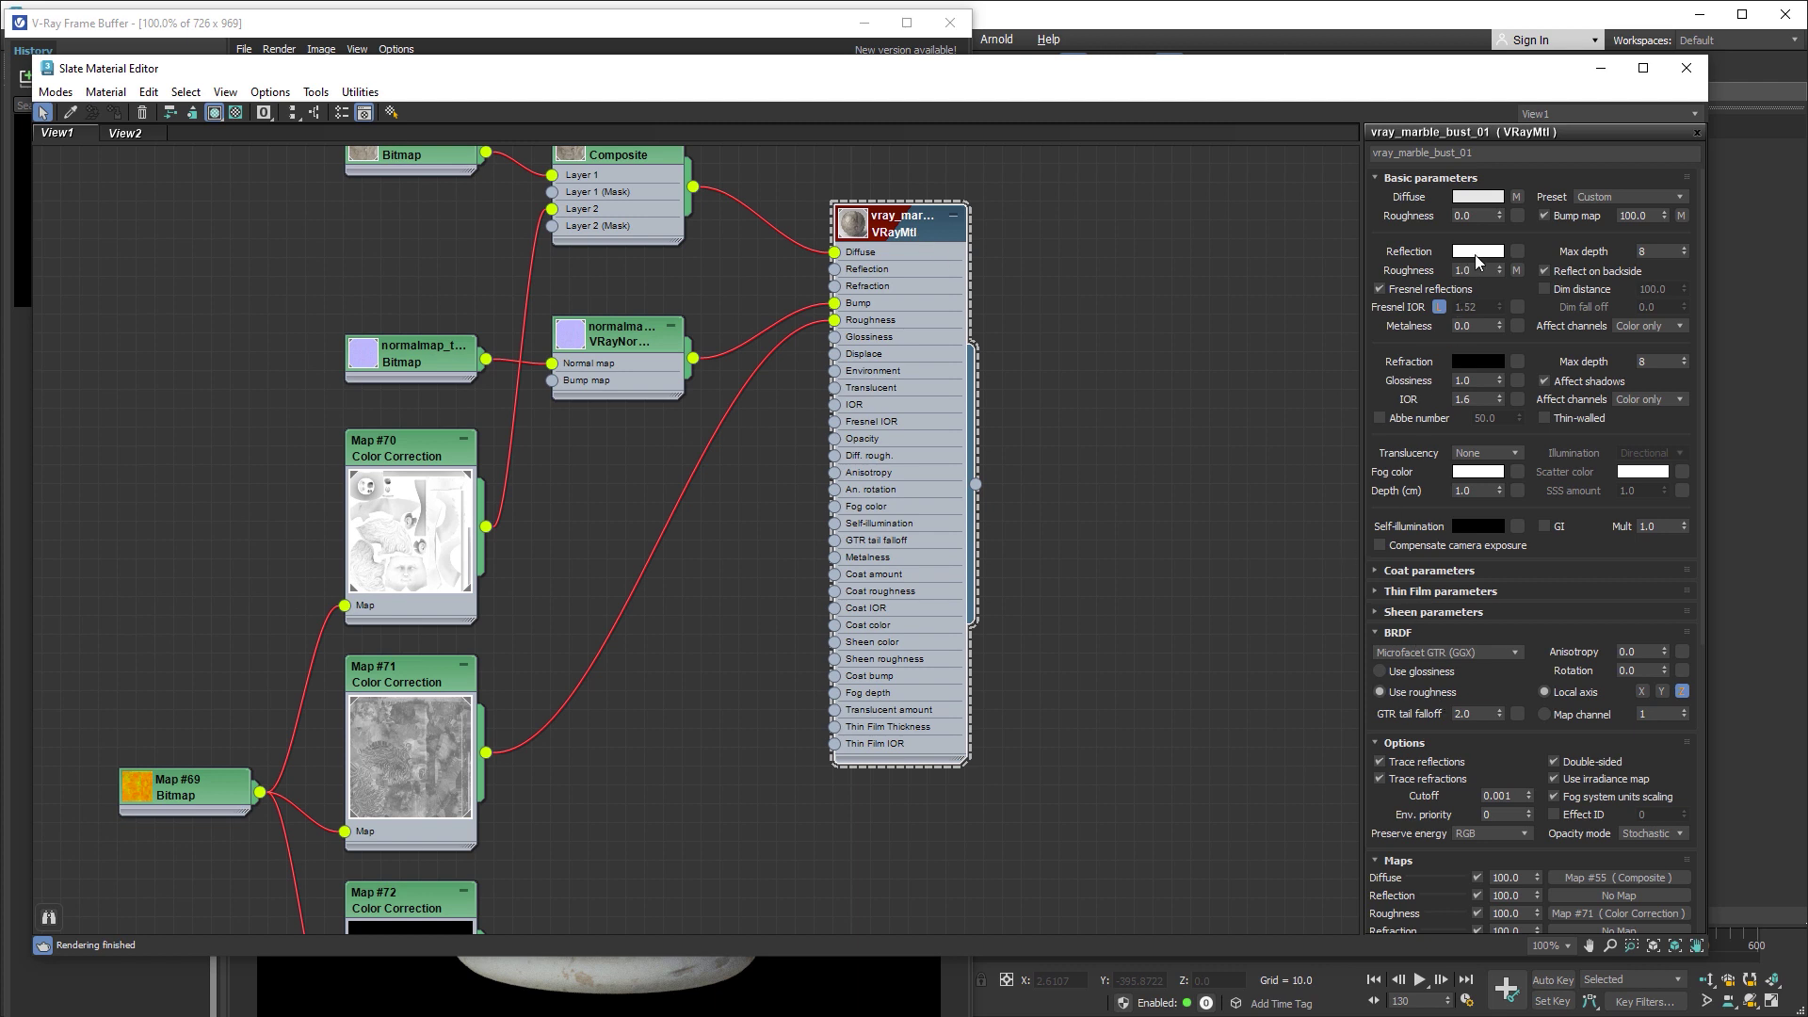
- Connect Map #72's output to the marble VRayMtl's Metalness slot
middle_drag(703, 689, 742, 434)
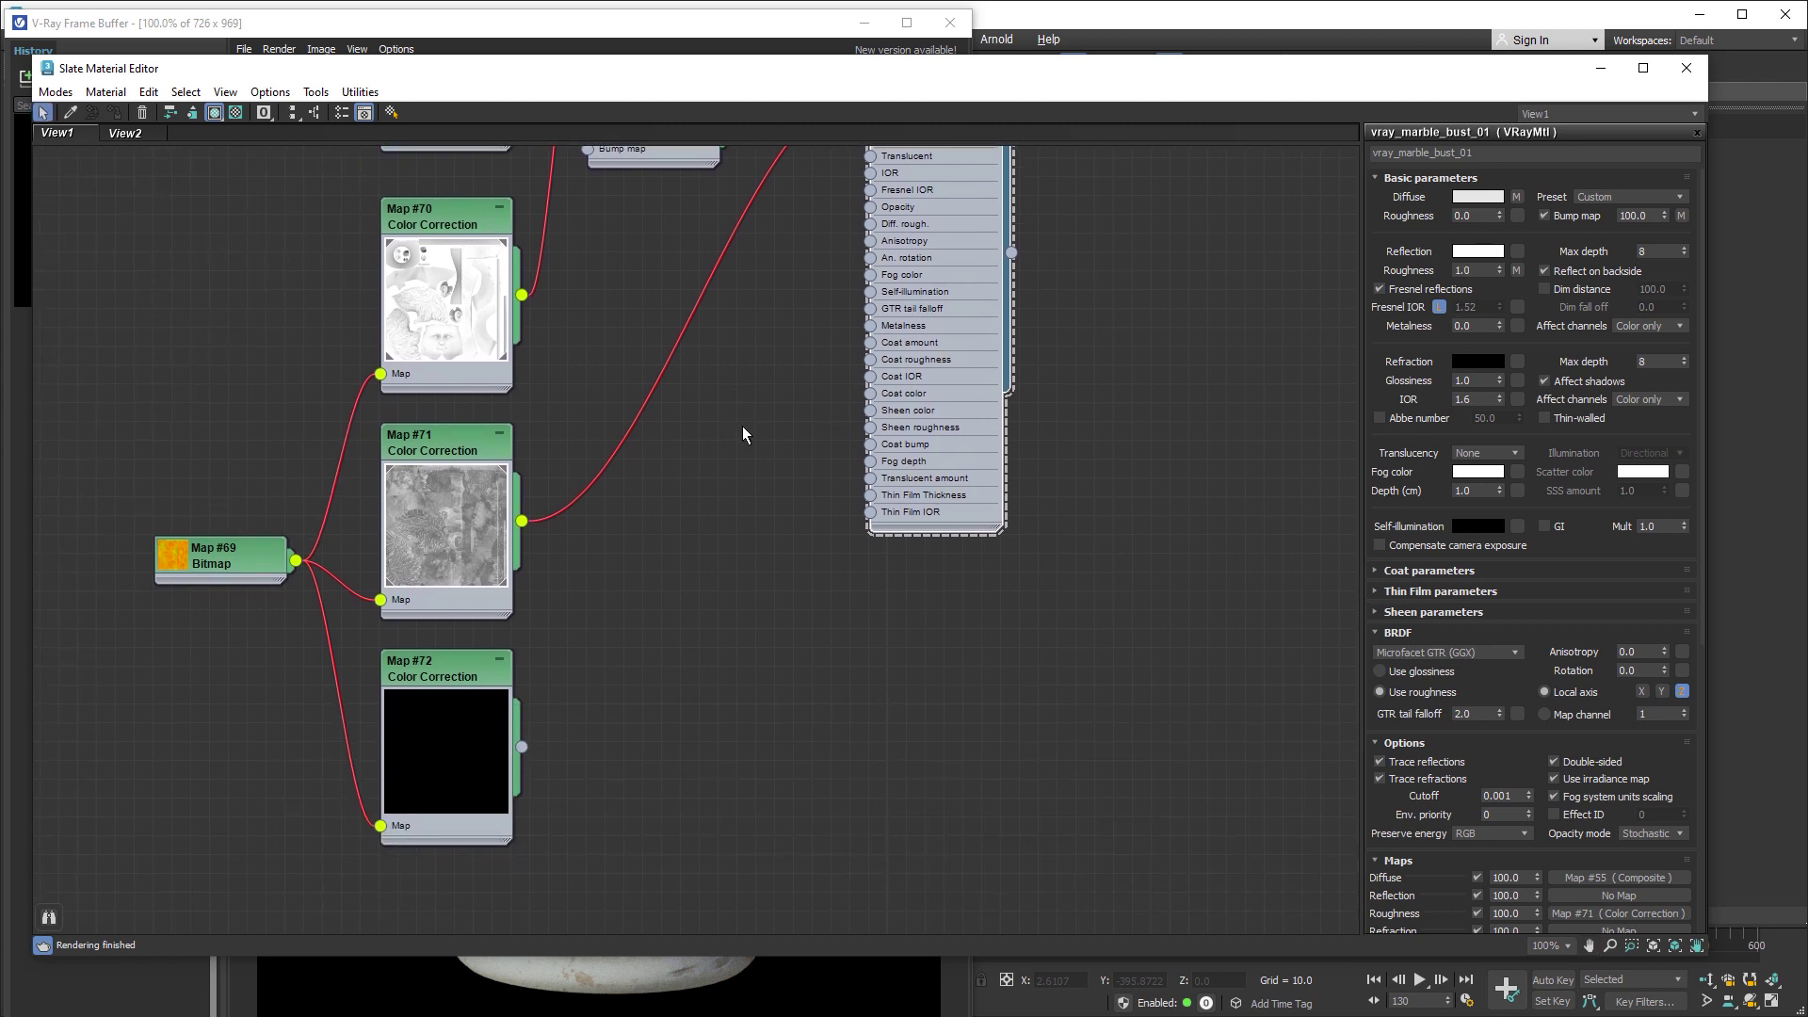
click(455, 672)
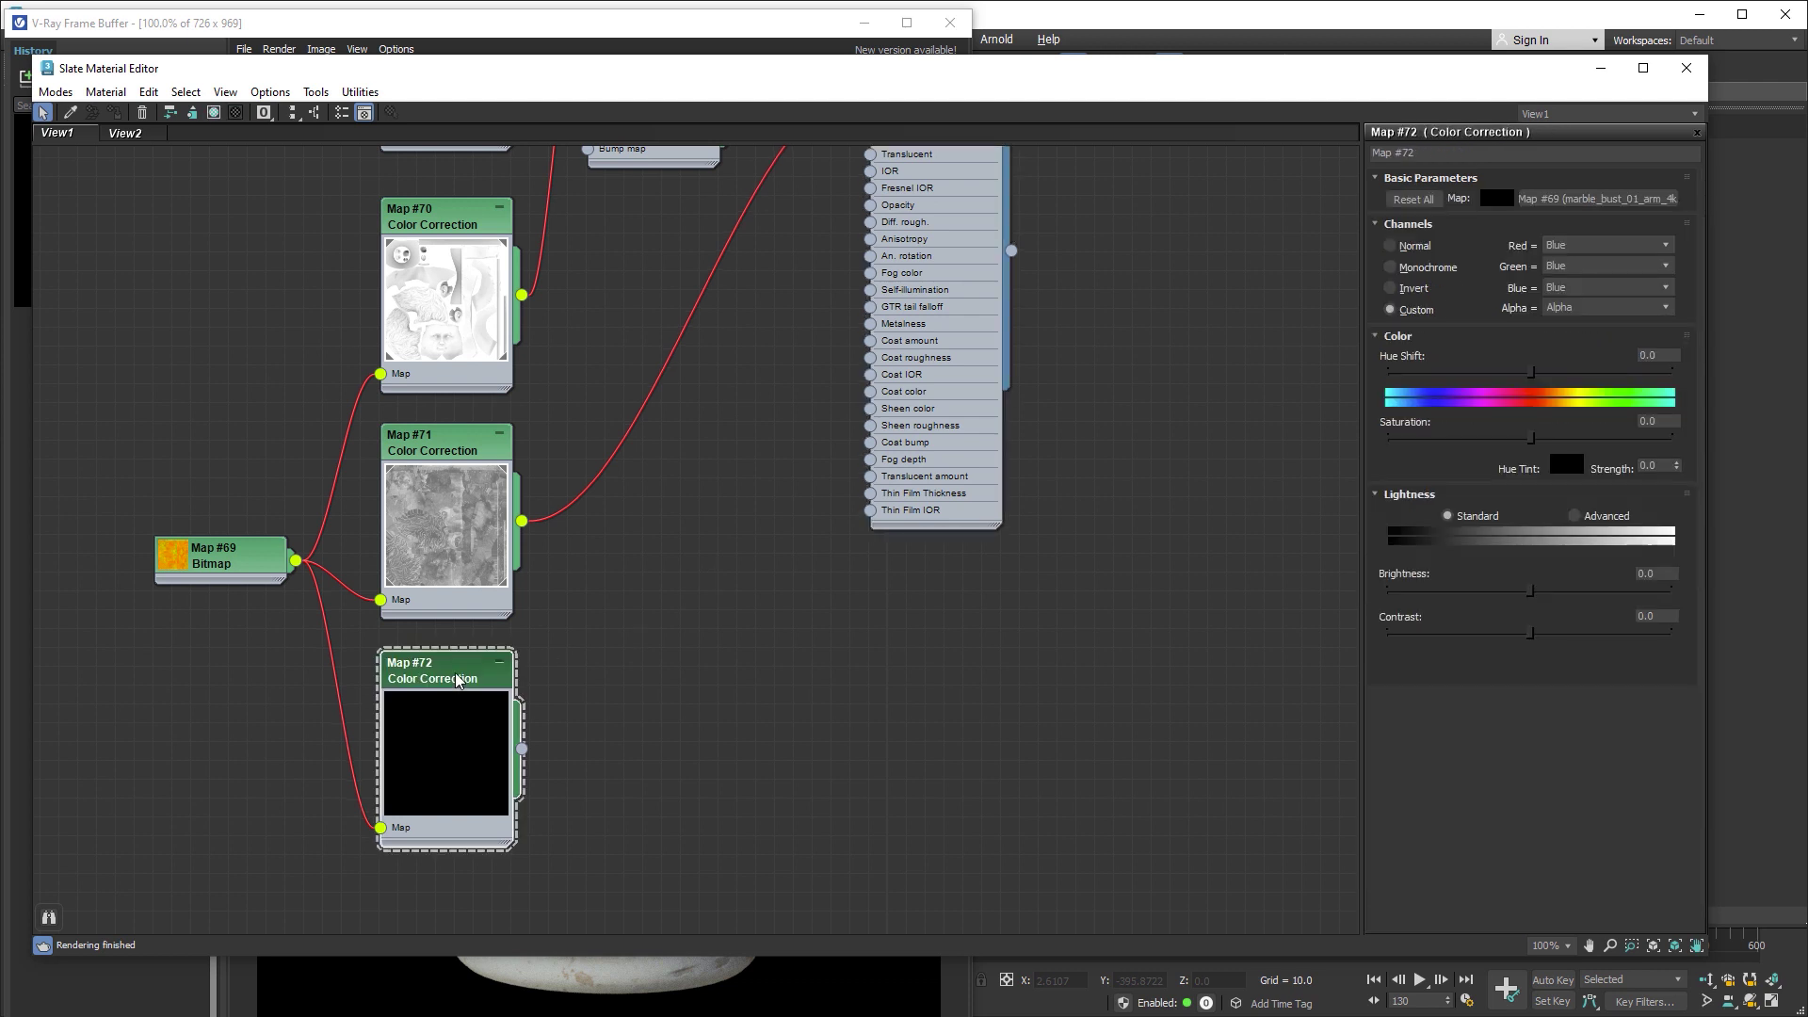
middle_drag(636, 612, 589, 725)
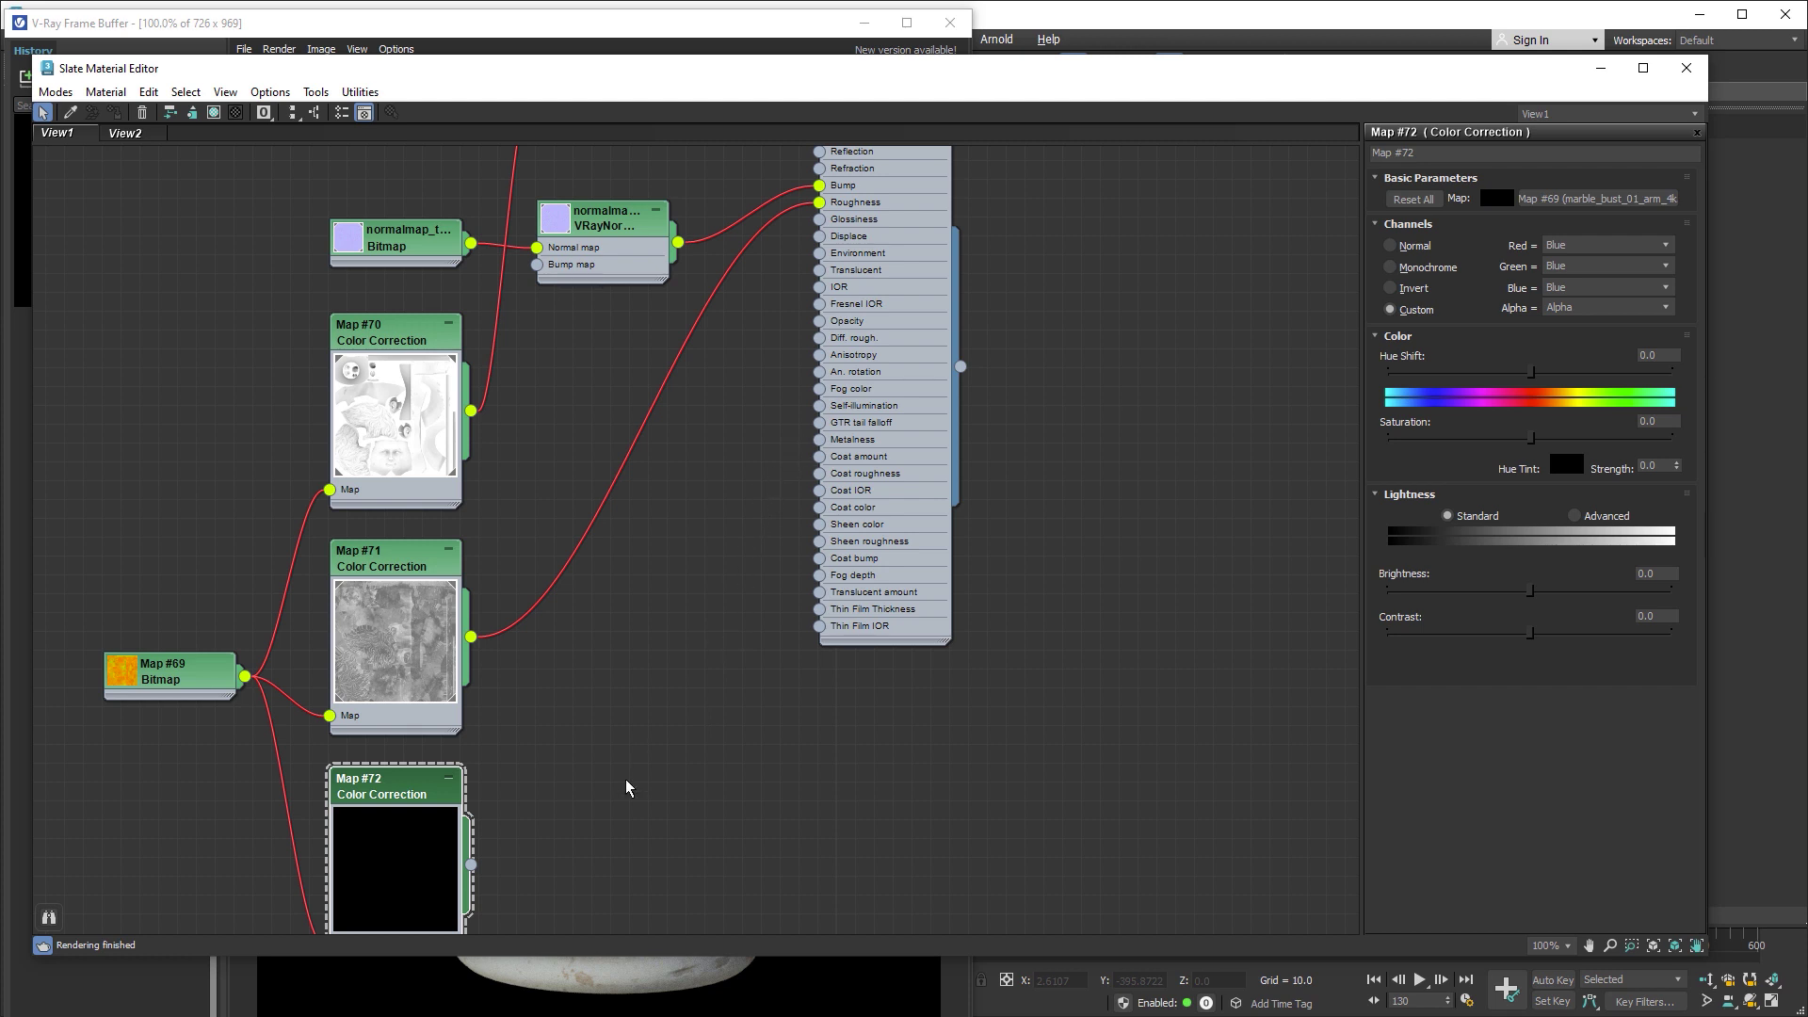
mouse_move(471, 864)
mouse_down()
mouse_move(746, 495)
mouse_move(819, 442)
mouse_up()
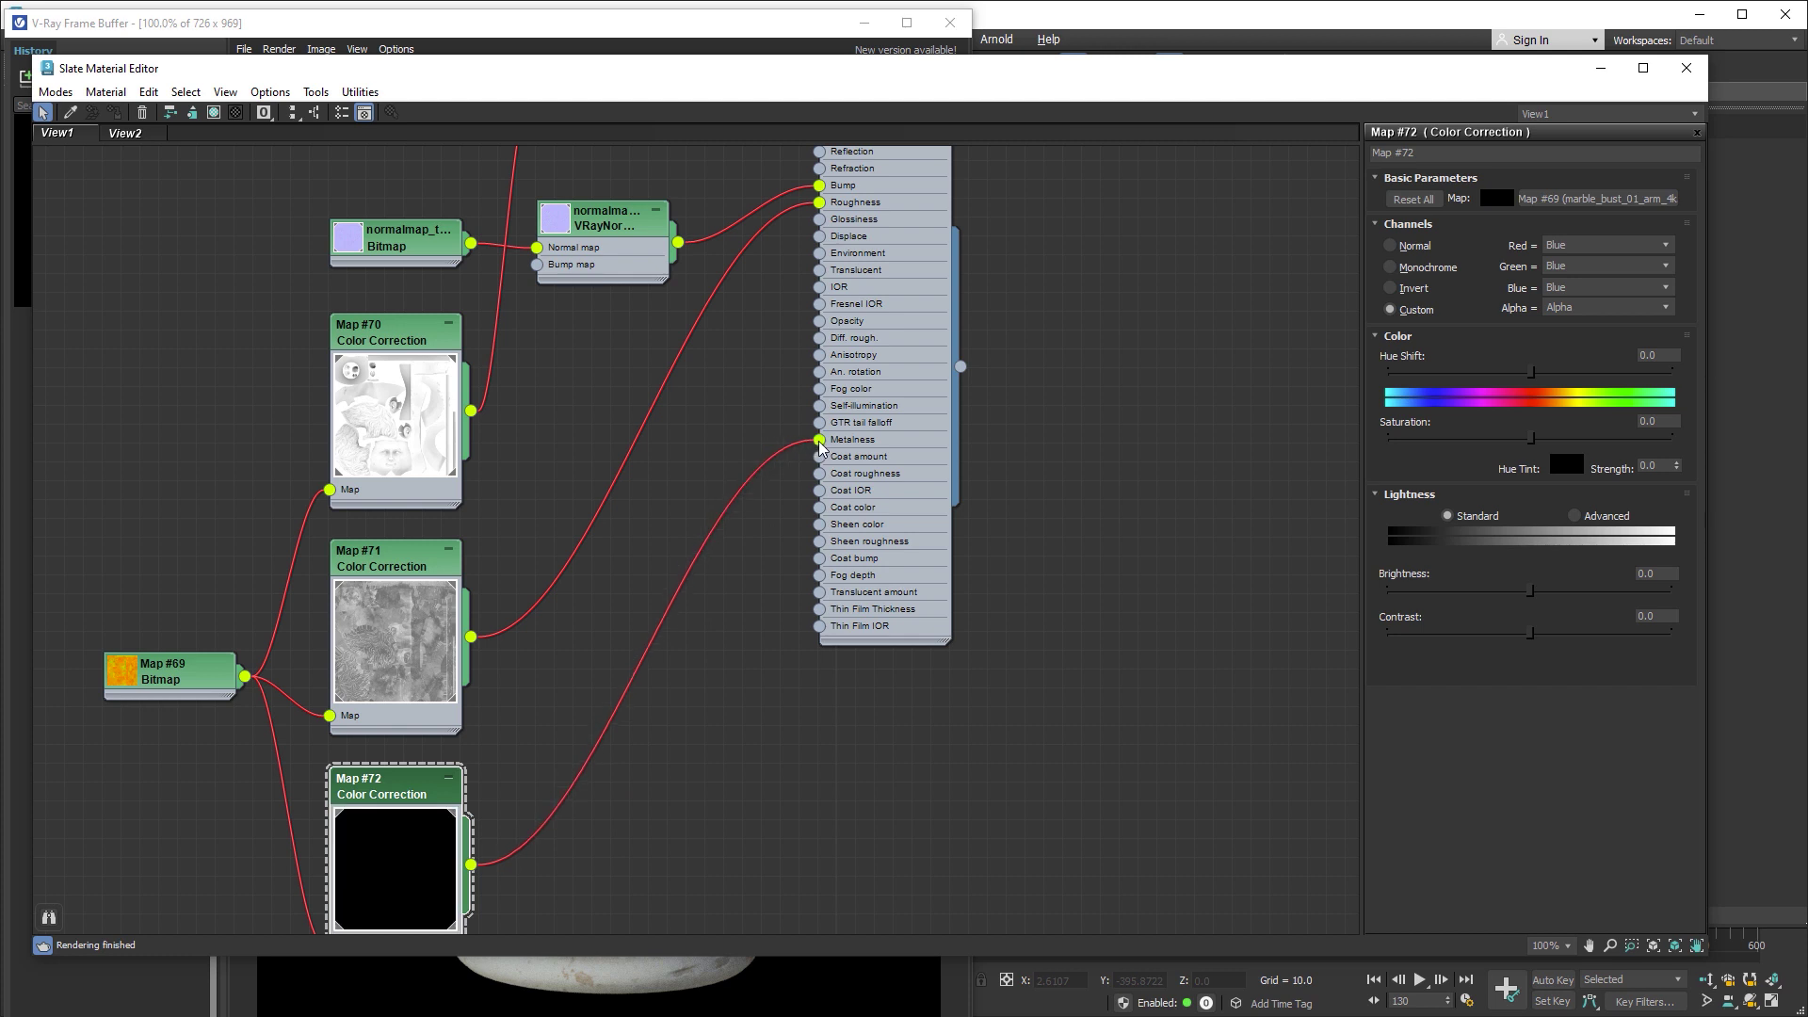
middle_drag(1160, 364, 1098, 562)
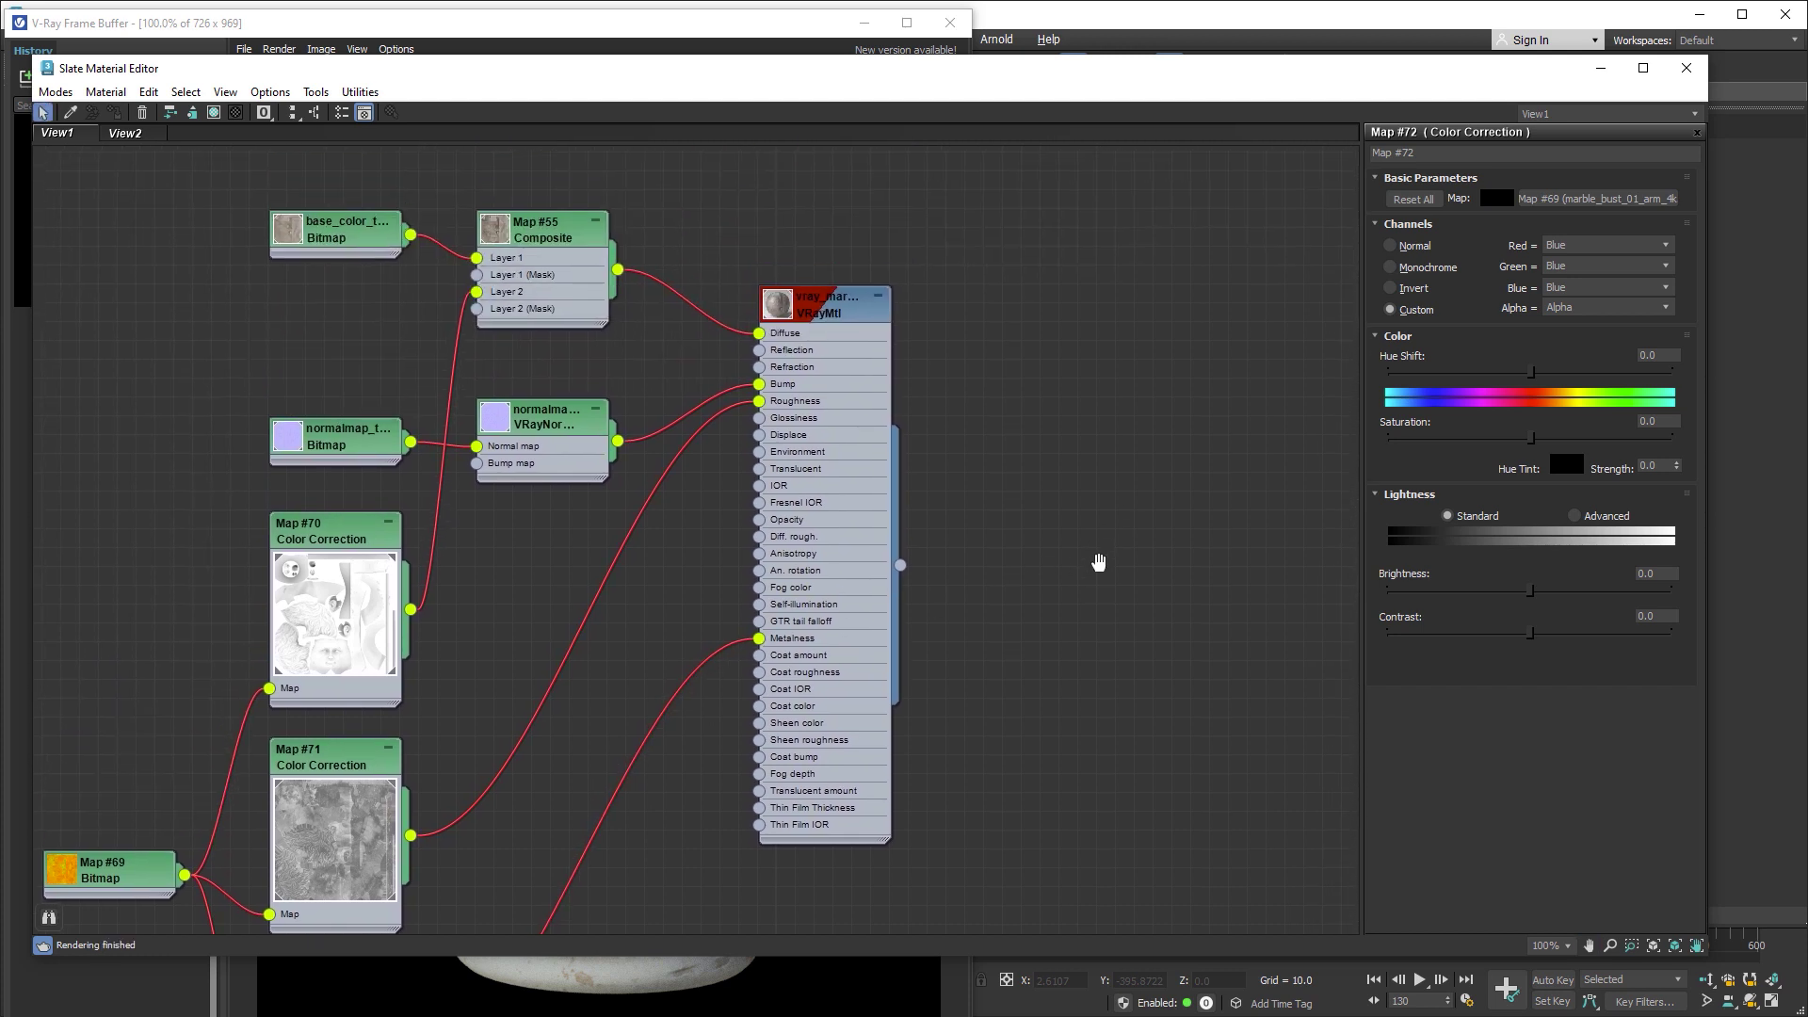
- Render the updated bust interactively and save the new render to history
click(1599, 70)
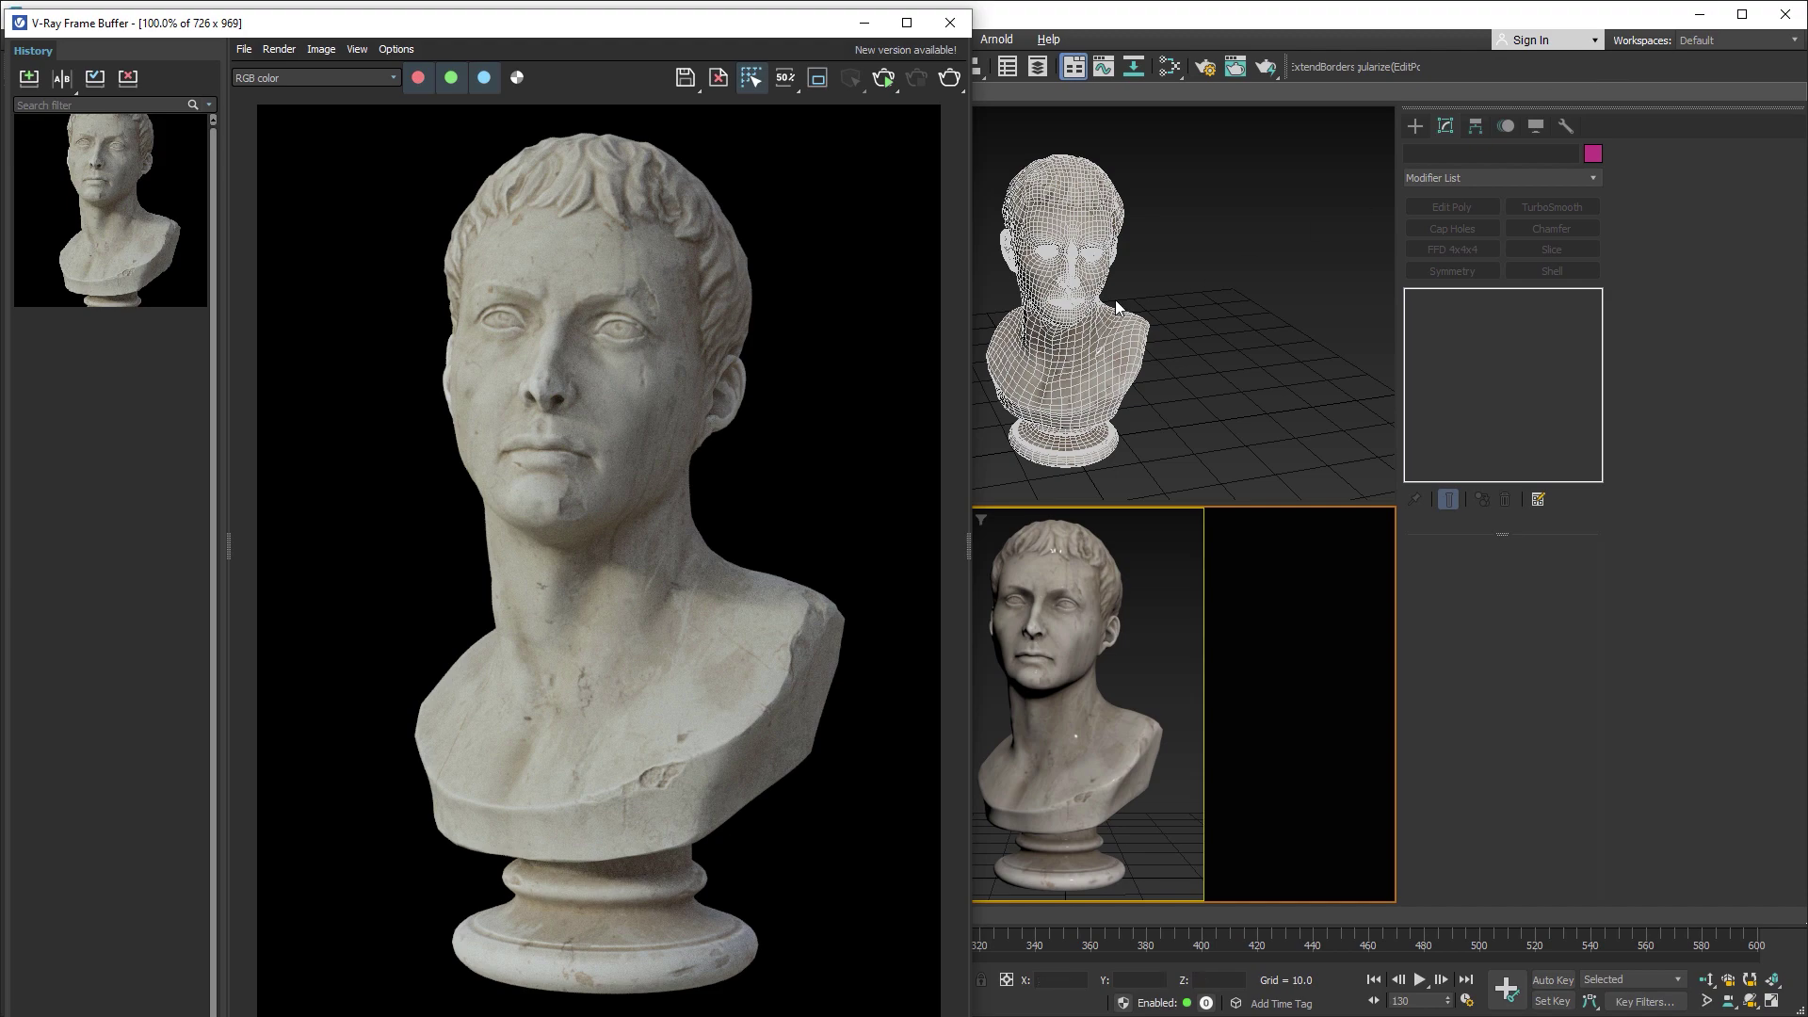
click(888, 82)
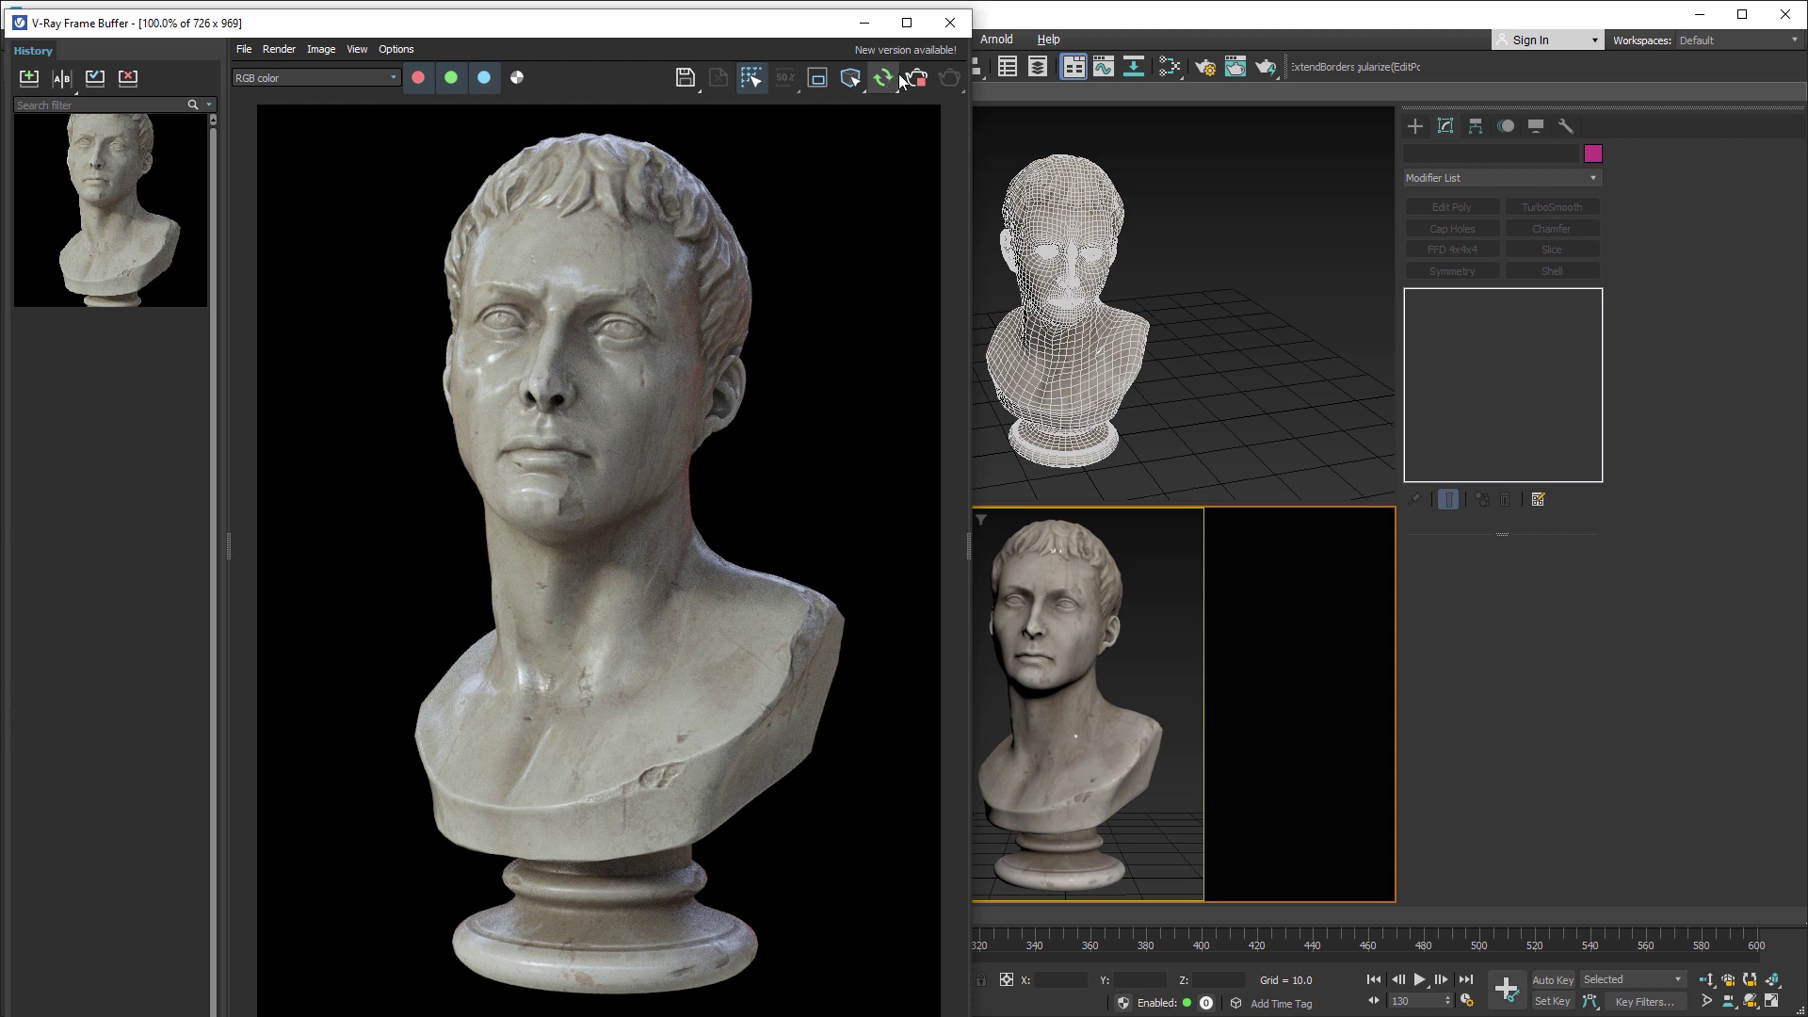
click(919, 81)
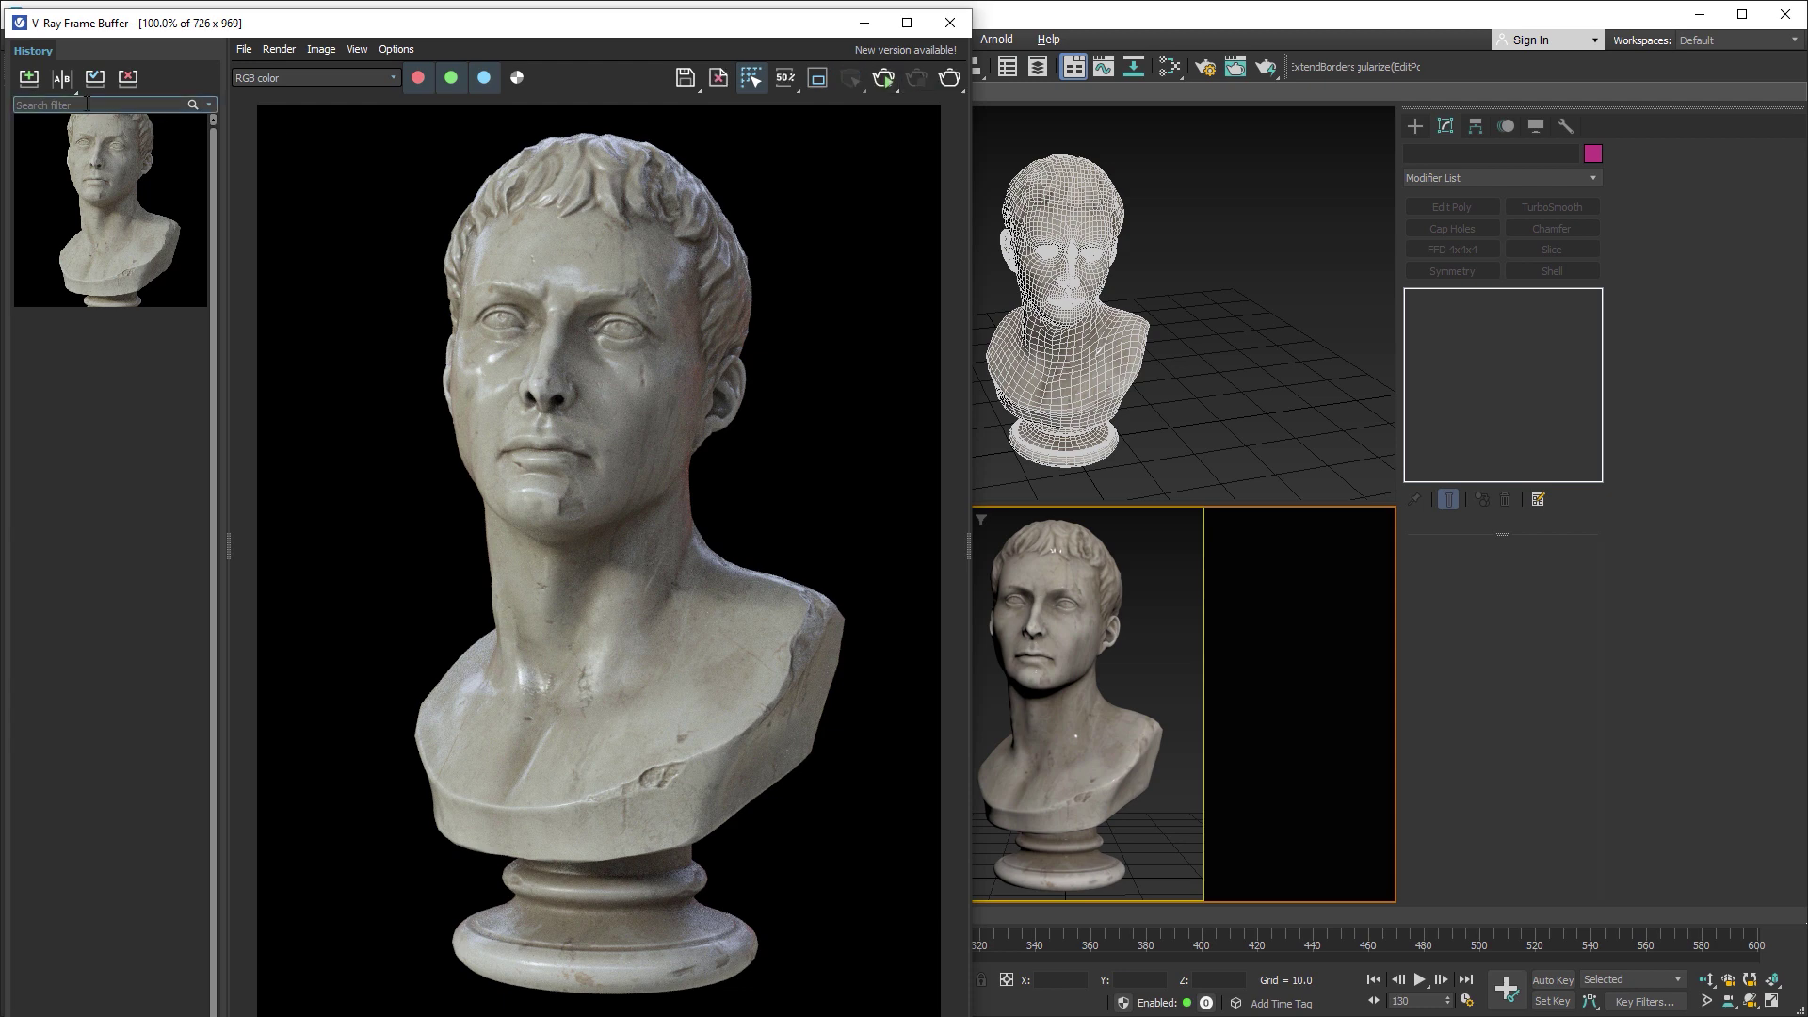
click(30, 78)
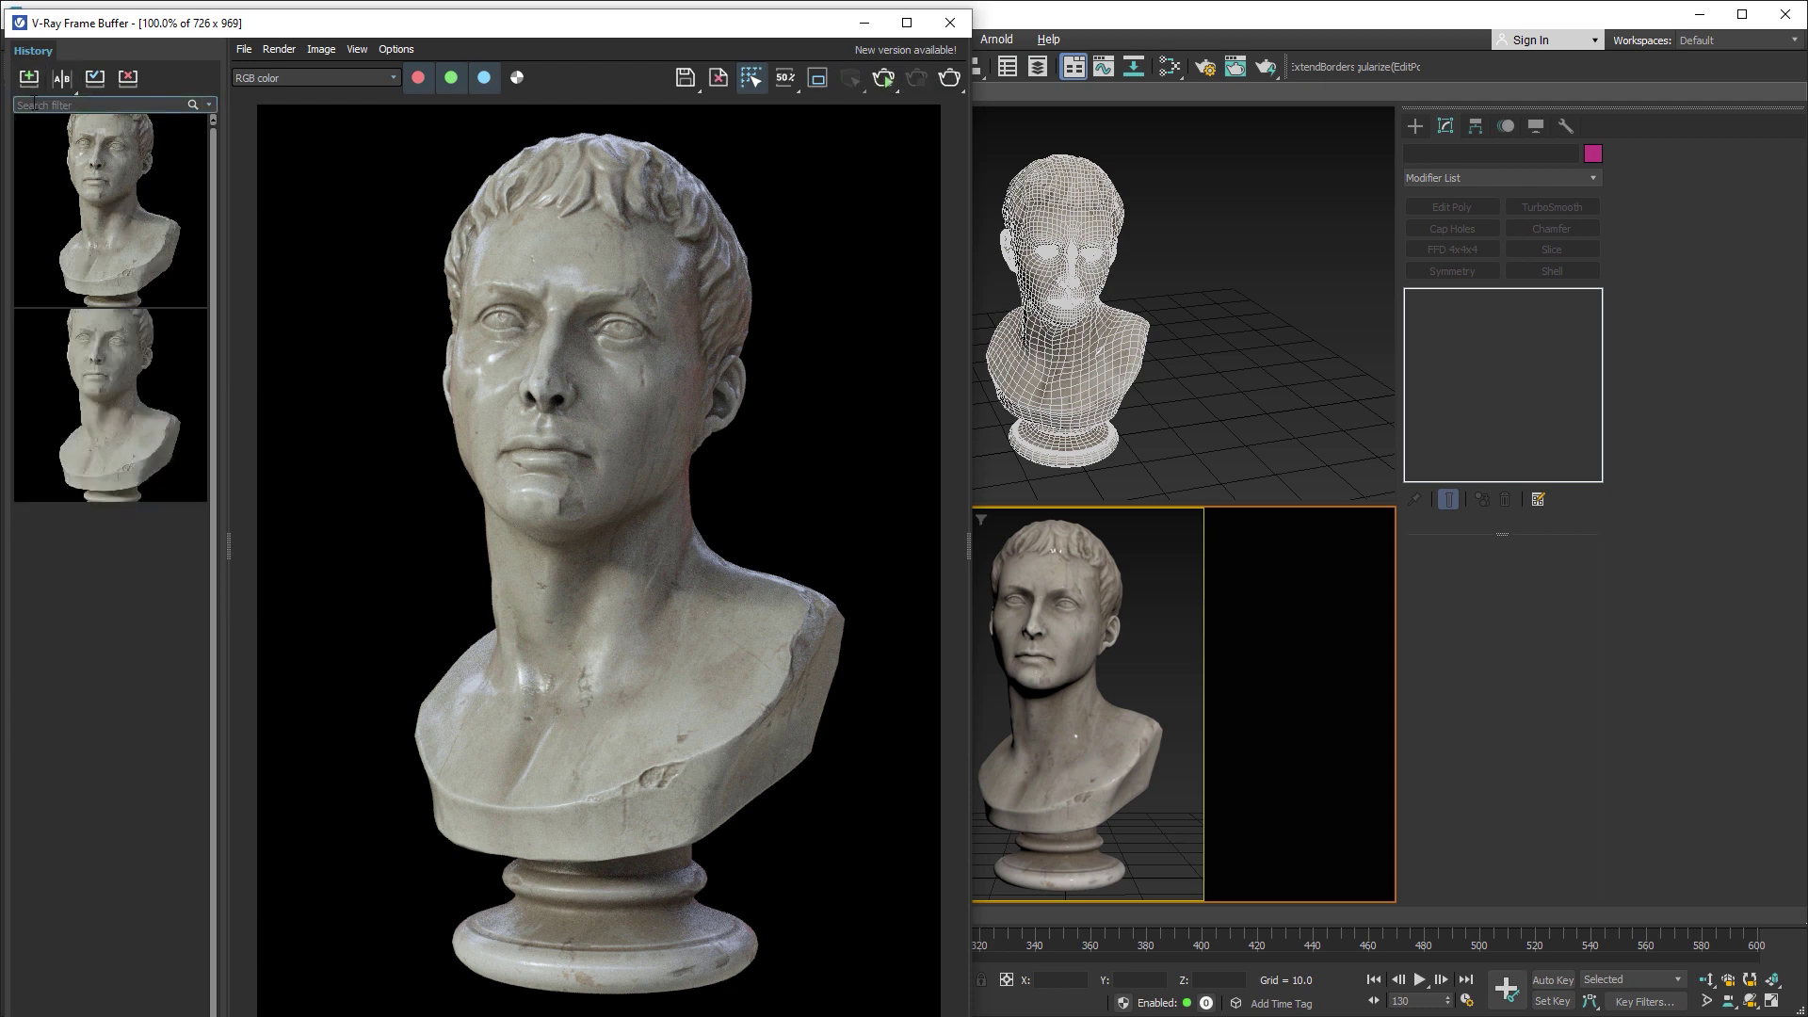
- A/B compare the new render with the earlier one, then minimize the frame buffer
click(53, 382)
click(147, 262)
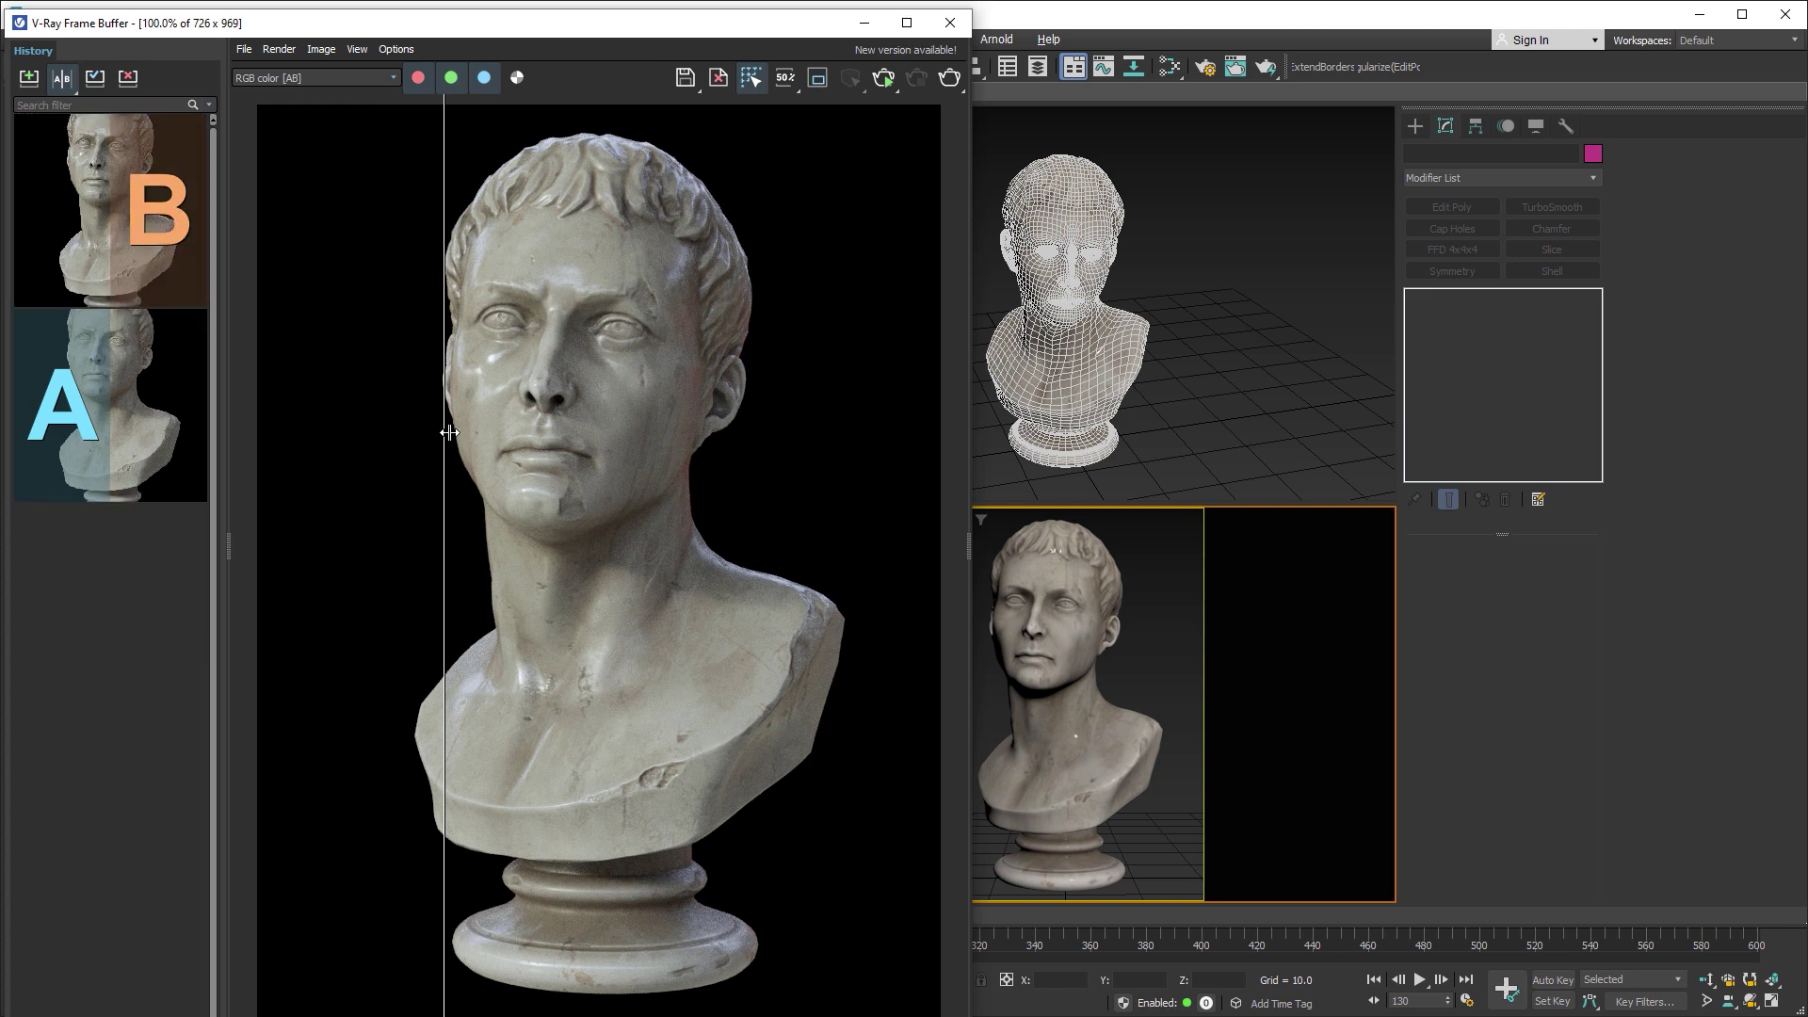
mouse_move(444, 432)
mouse_down()
mouse_move(879, 442)
mouse_move(314, 434)
mouse_move(881, 436)
mouse_move(335, 417)
mouse_move(859, 423)
mouse_move(360, 428)
mouse_up()
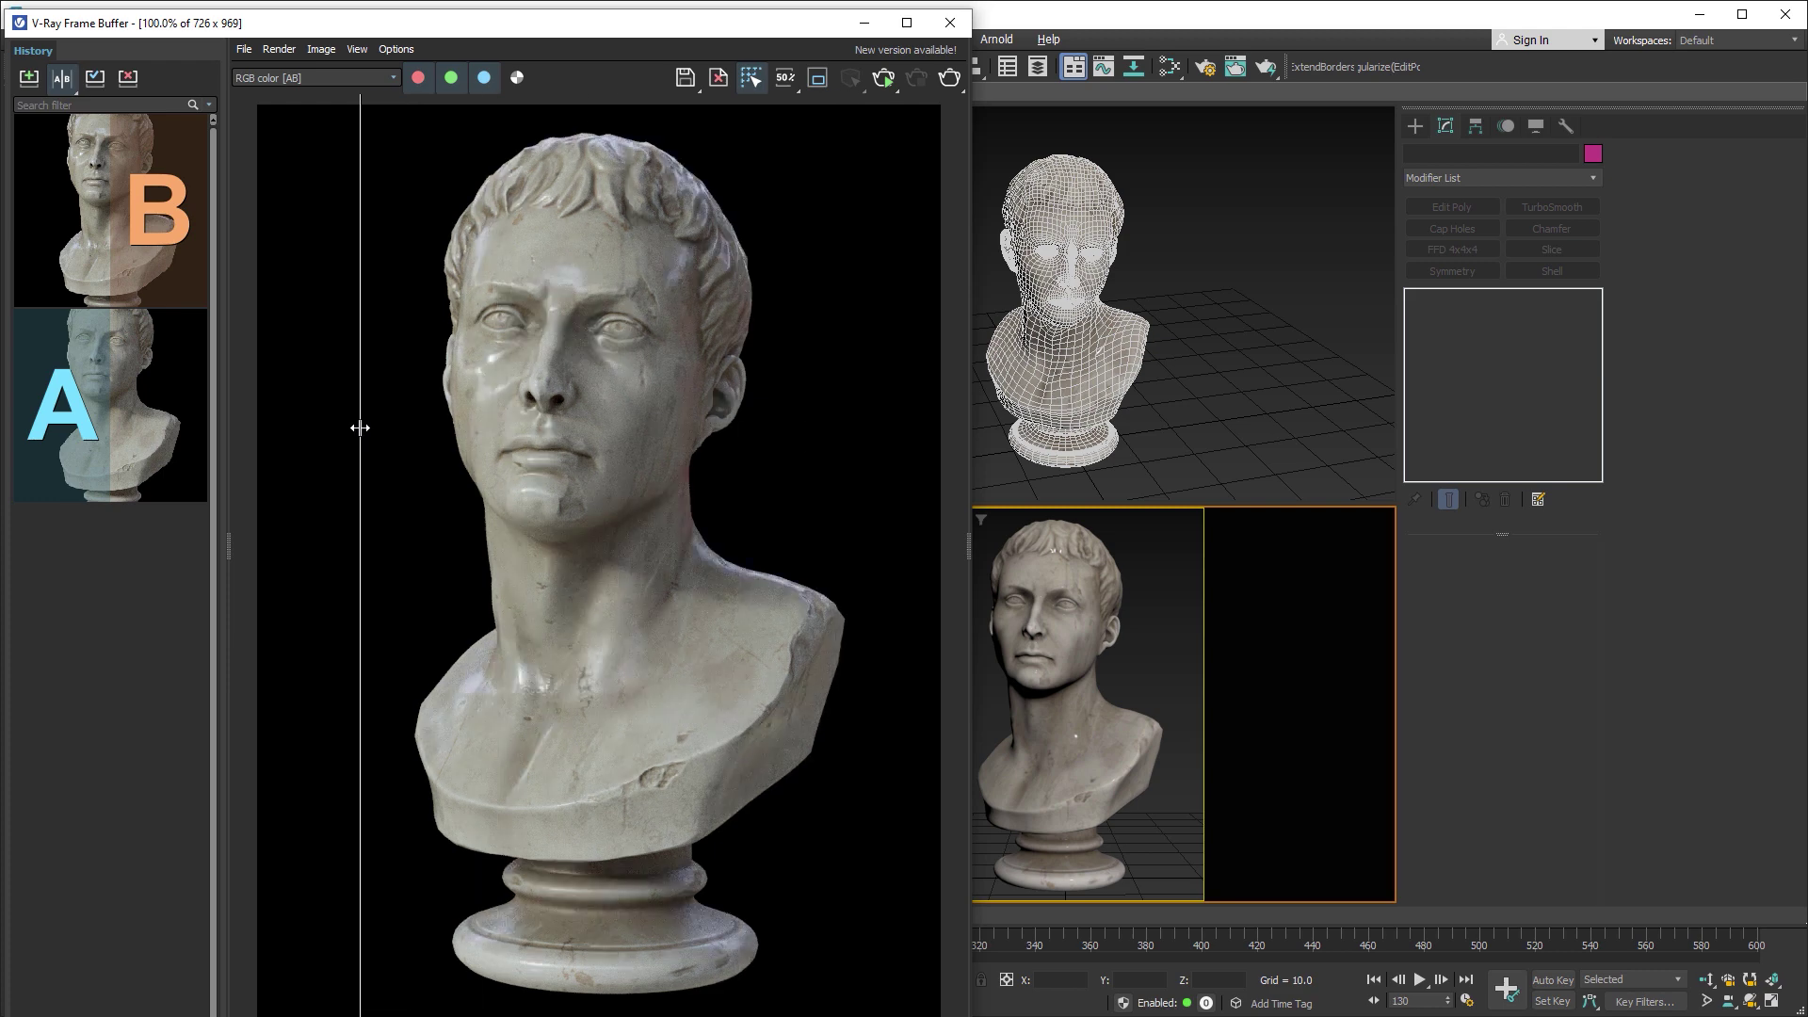
click(70, 87)
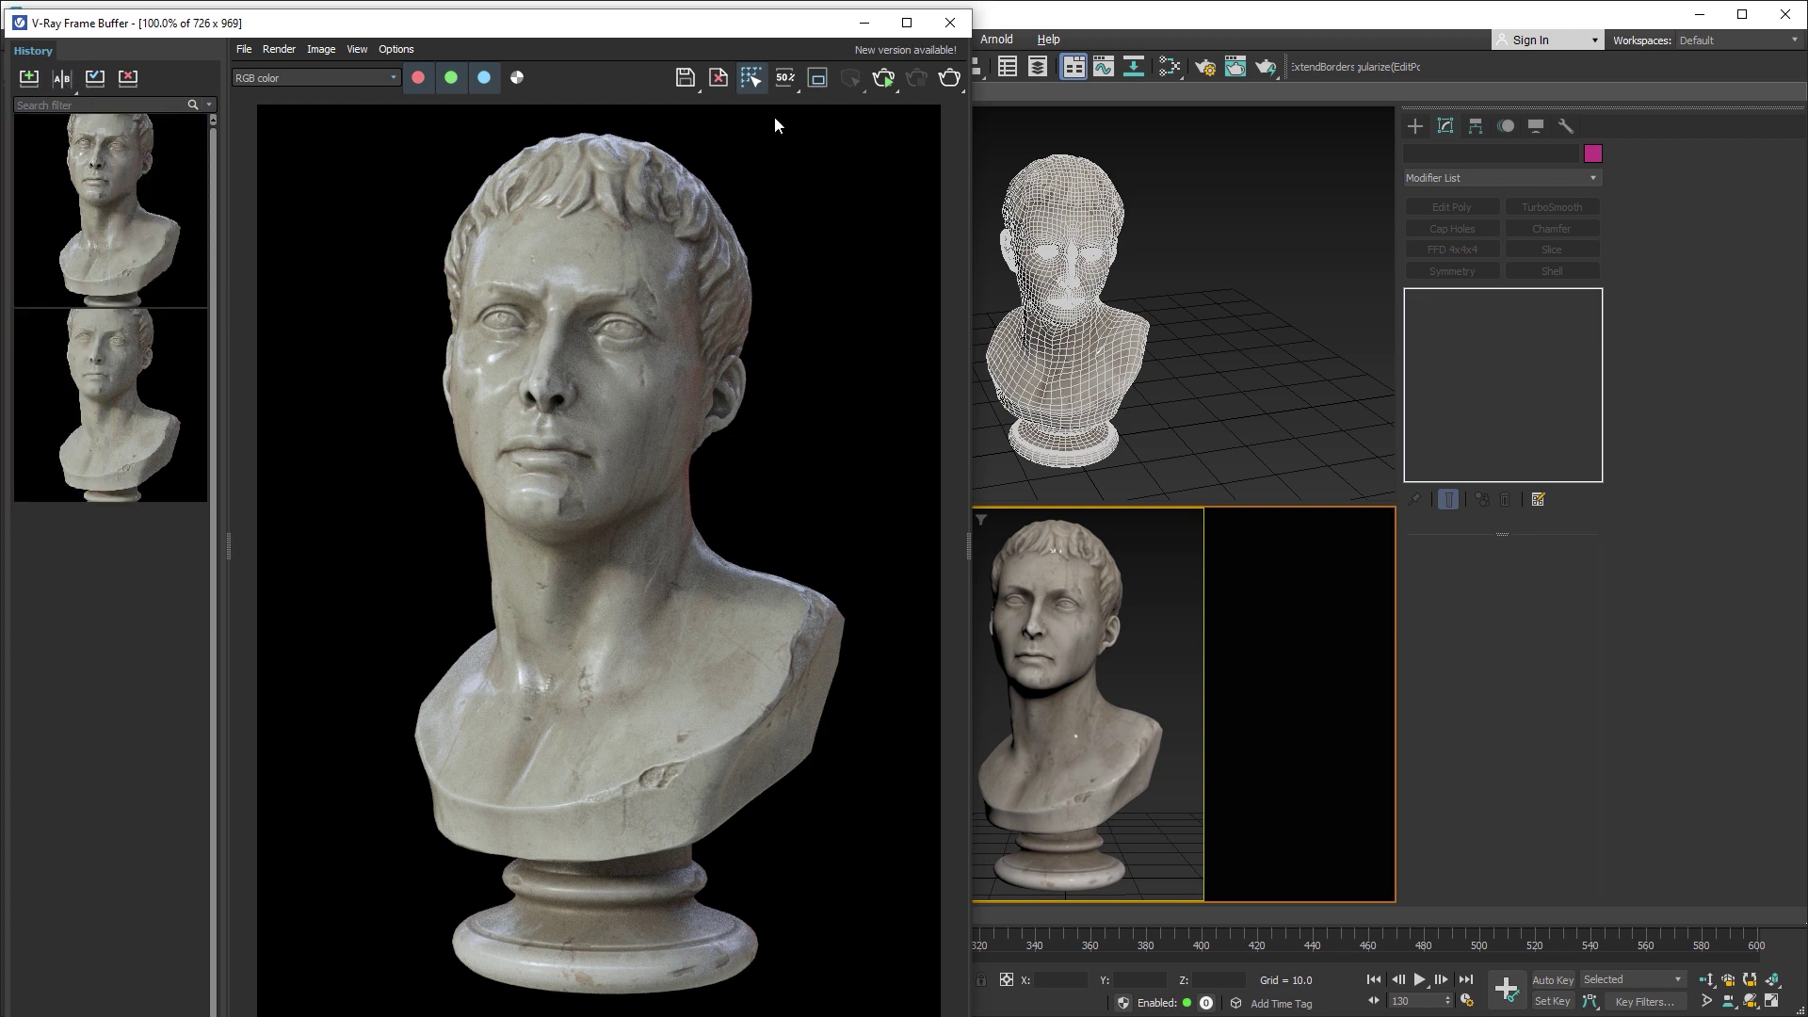
click(859, 26)
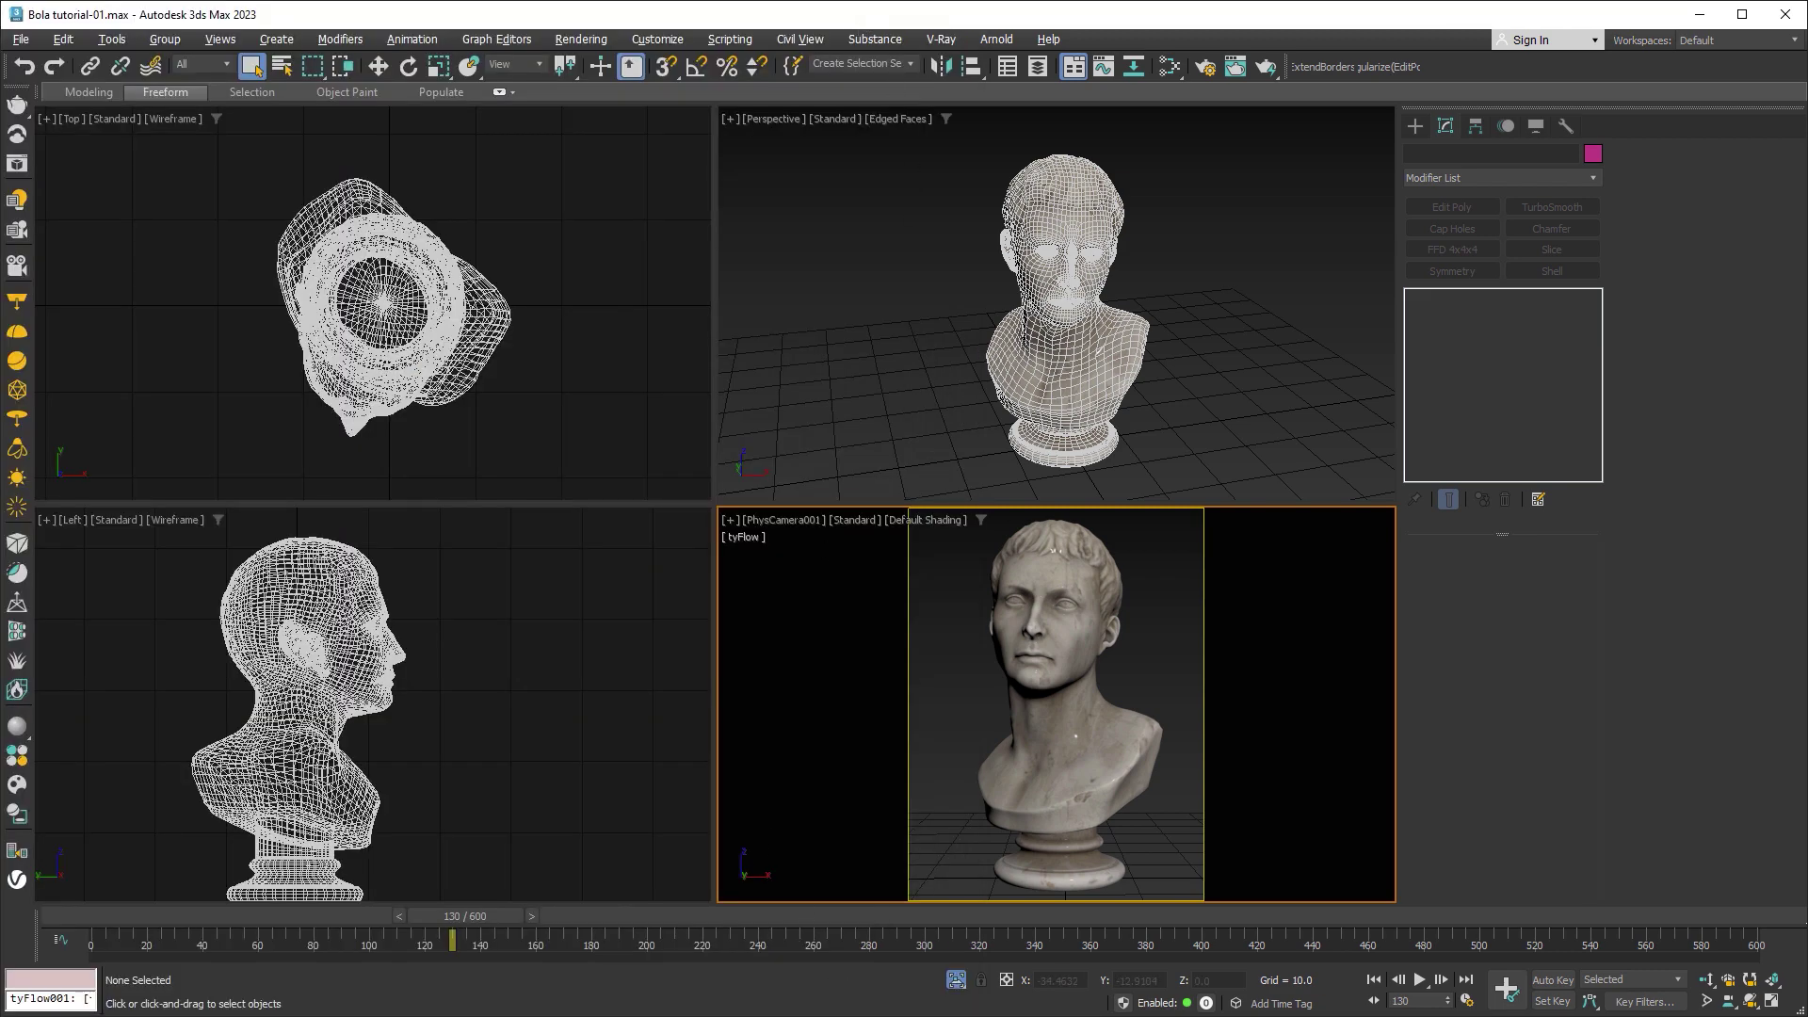
- Drag brushed_concrete_2_mask_4k.tif from the Cemento PBR folder into the Slate editor
key(alt+Tab)
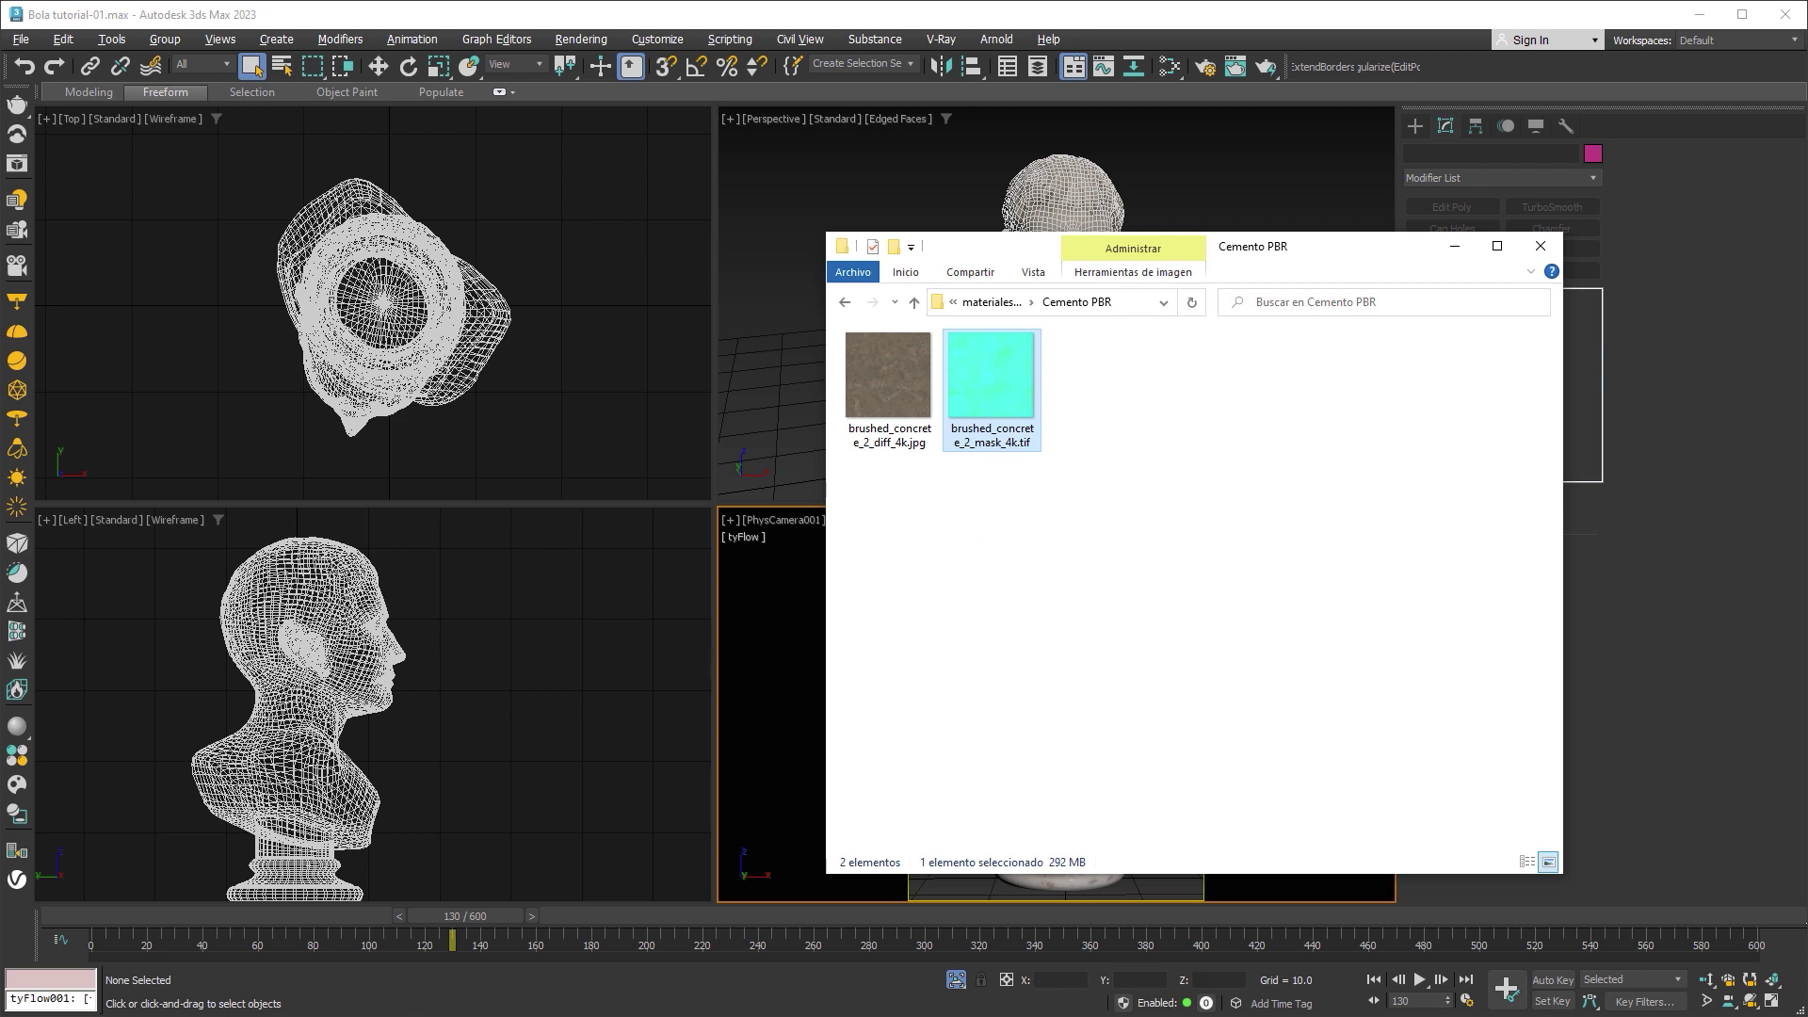
key(alt+Tab)
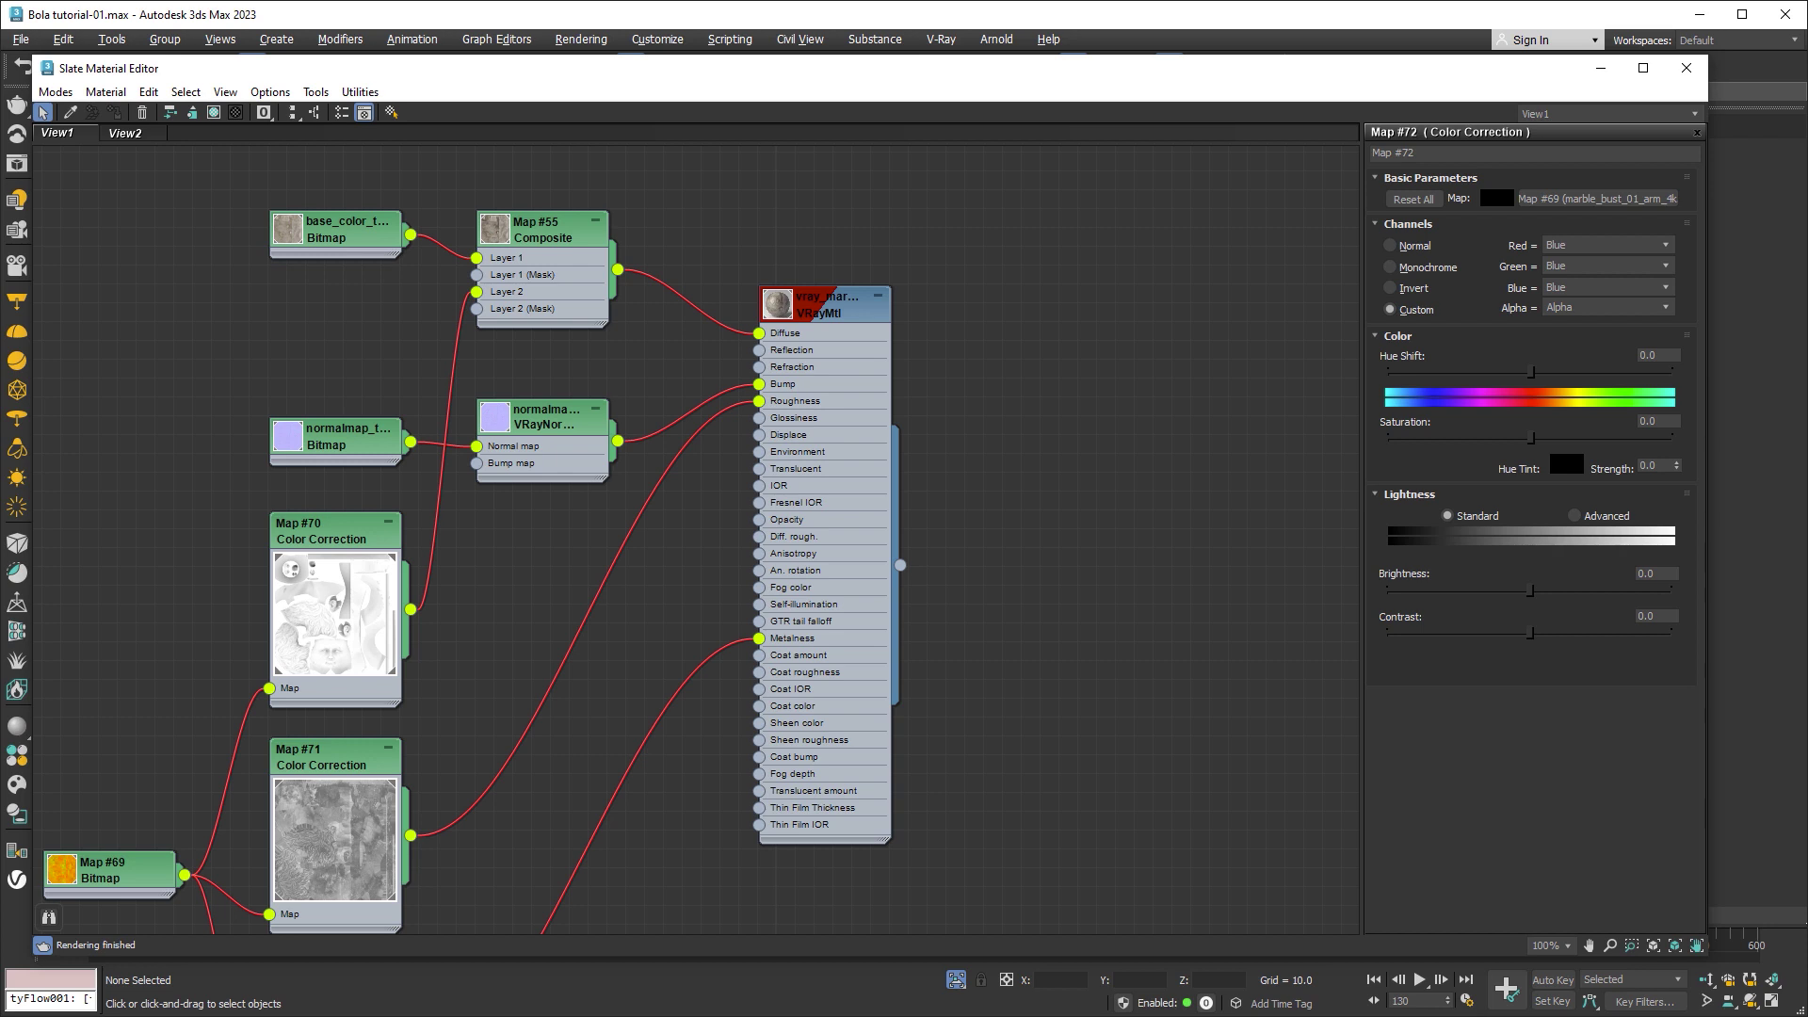
key(alt+Tab)
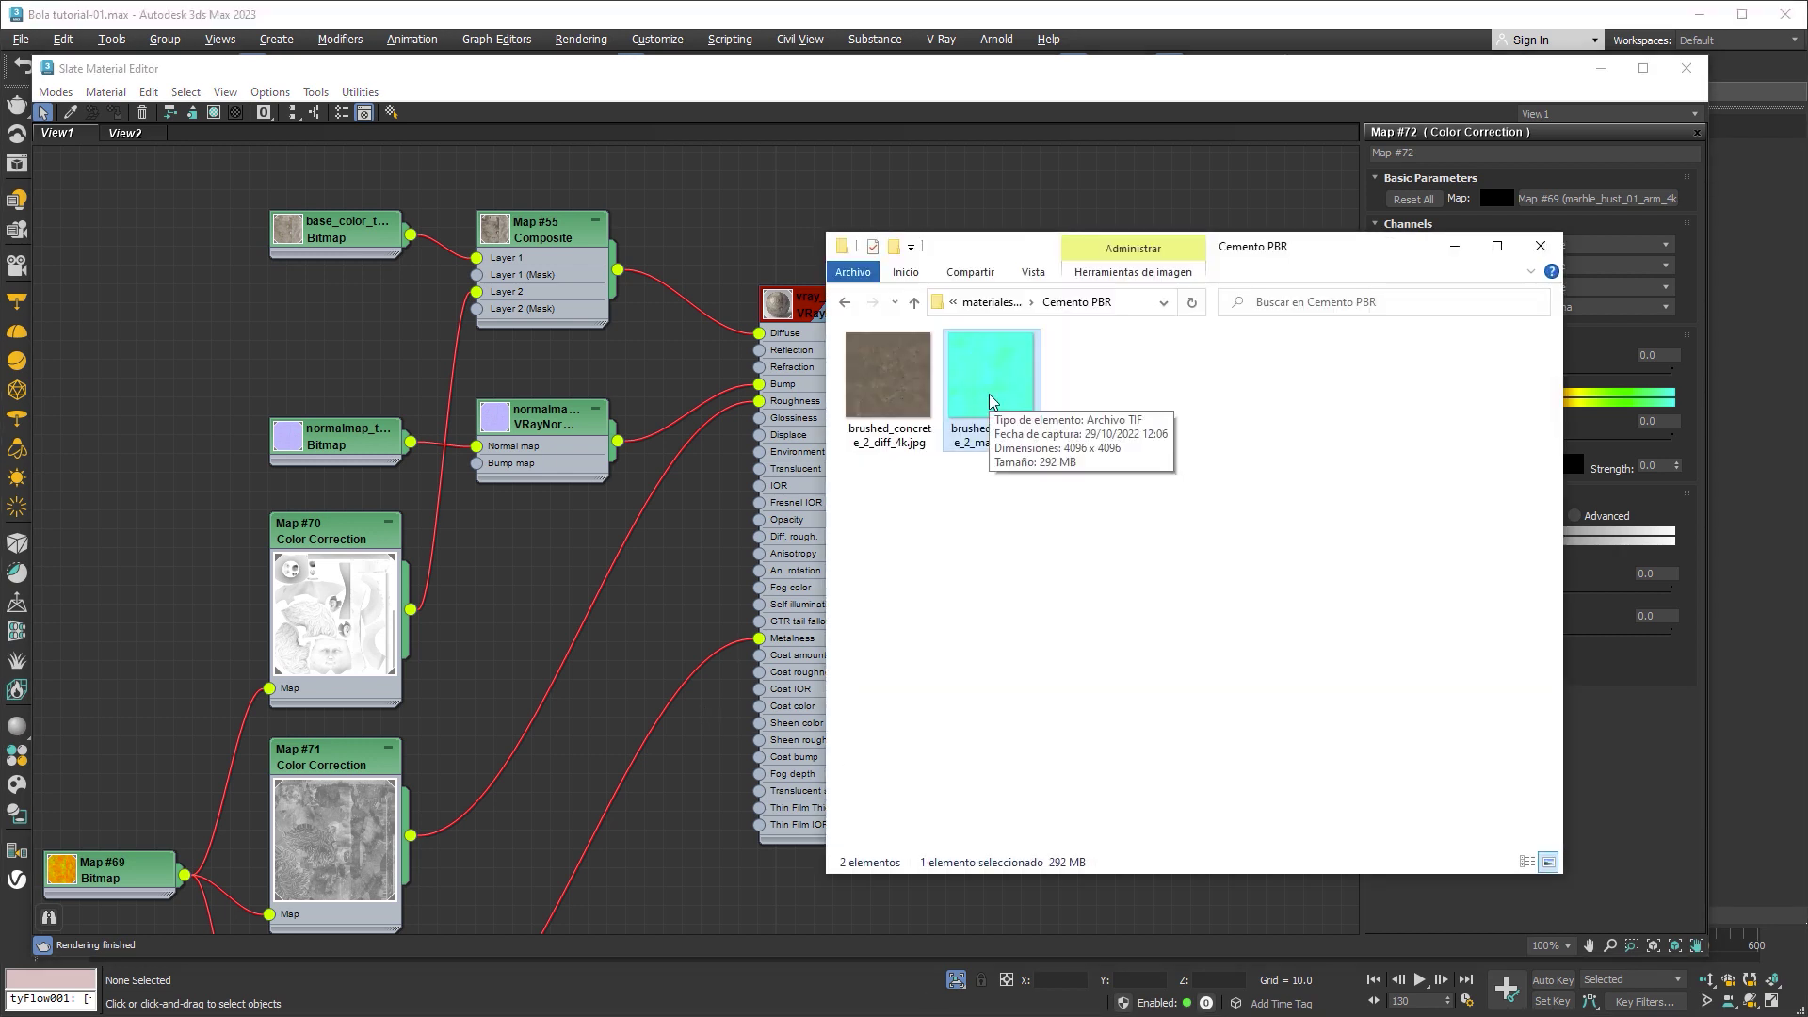
drag(989, 394, 138, 490)
- Position the new Map #73 bitmap node below the concrete Material #4
middle_drag(366, 550, 522, 321)
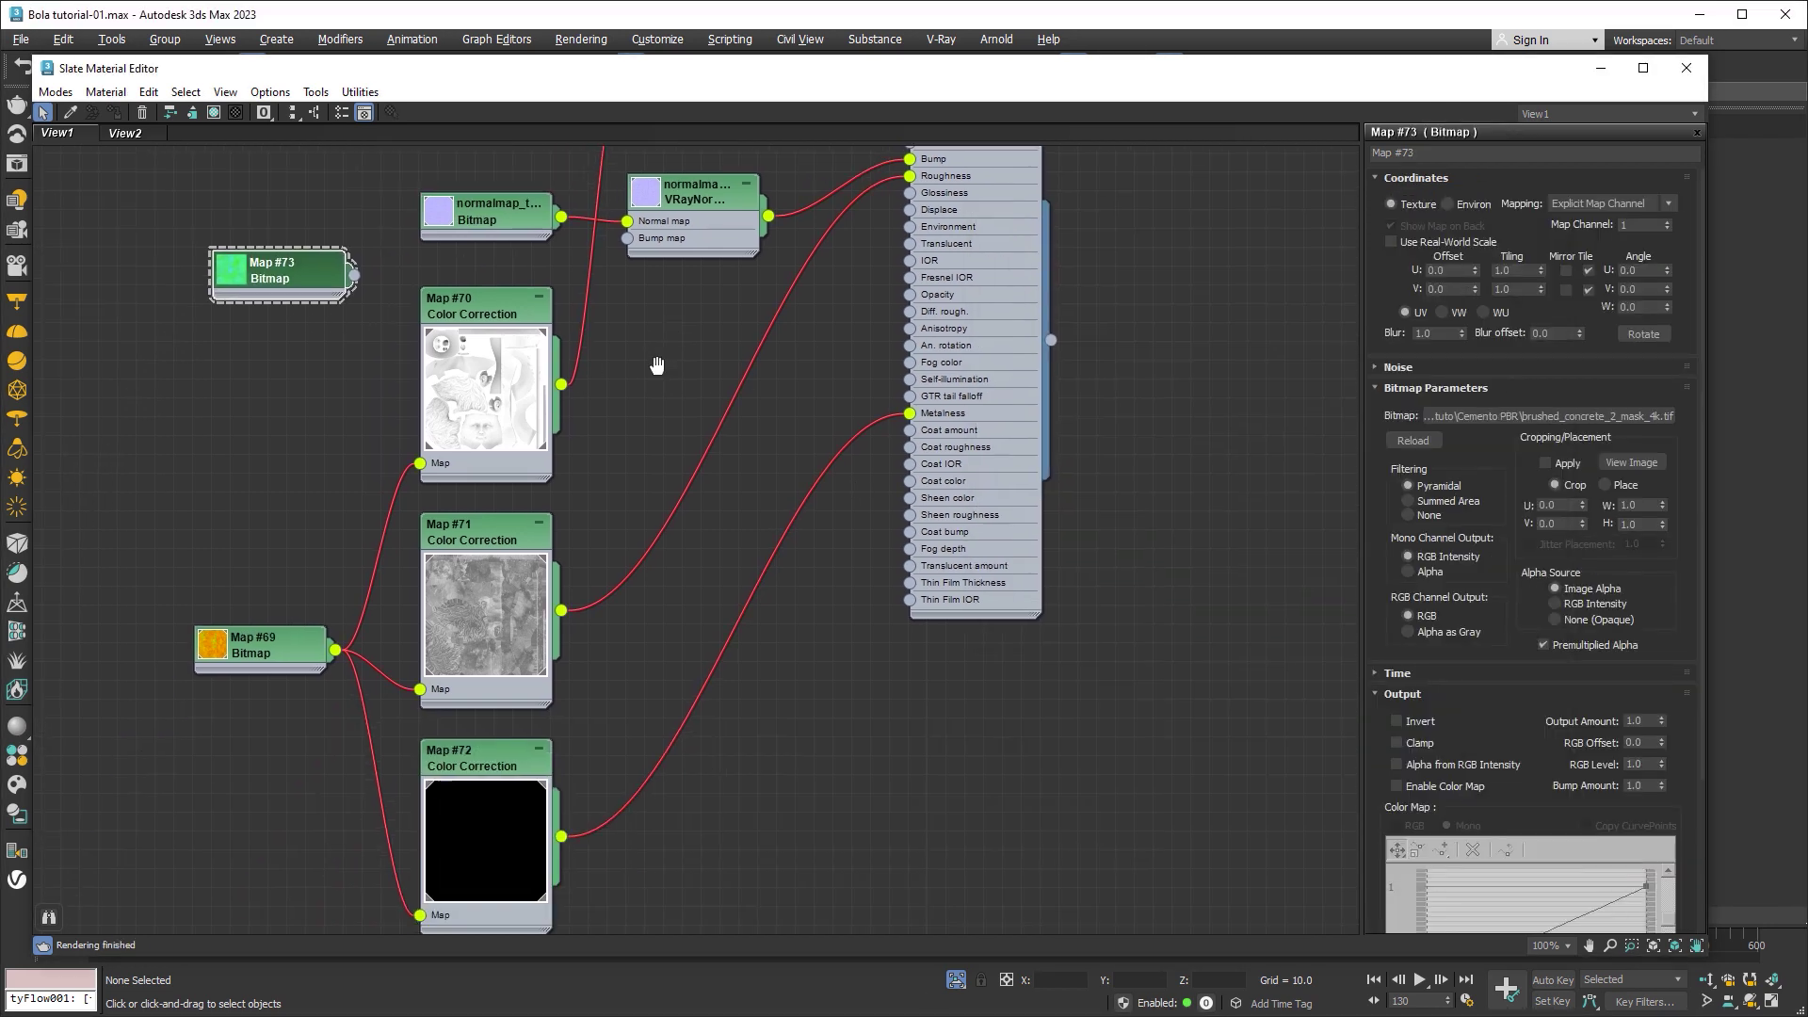
drag(282, 273, 148, 801)
middle_drag(672, 775, 782, 292)
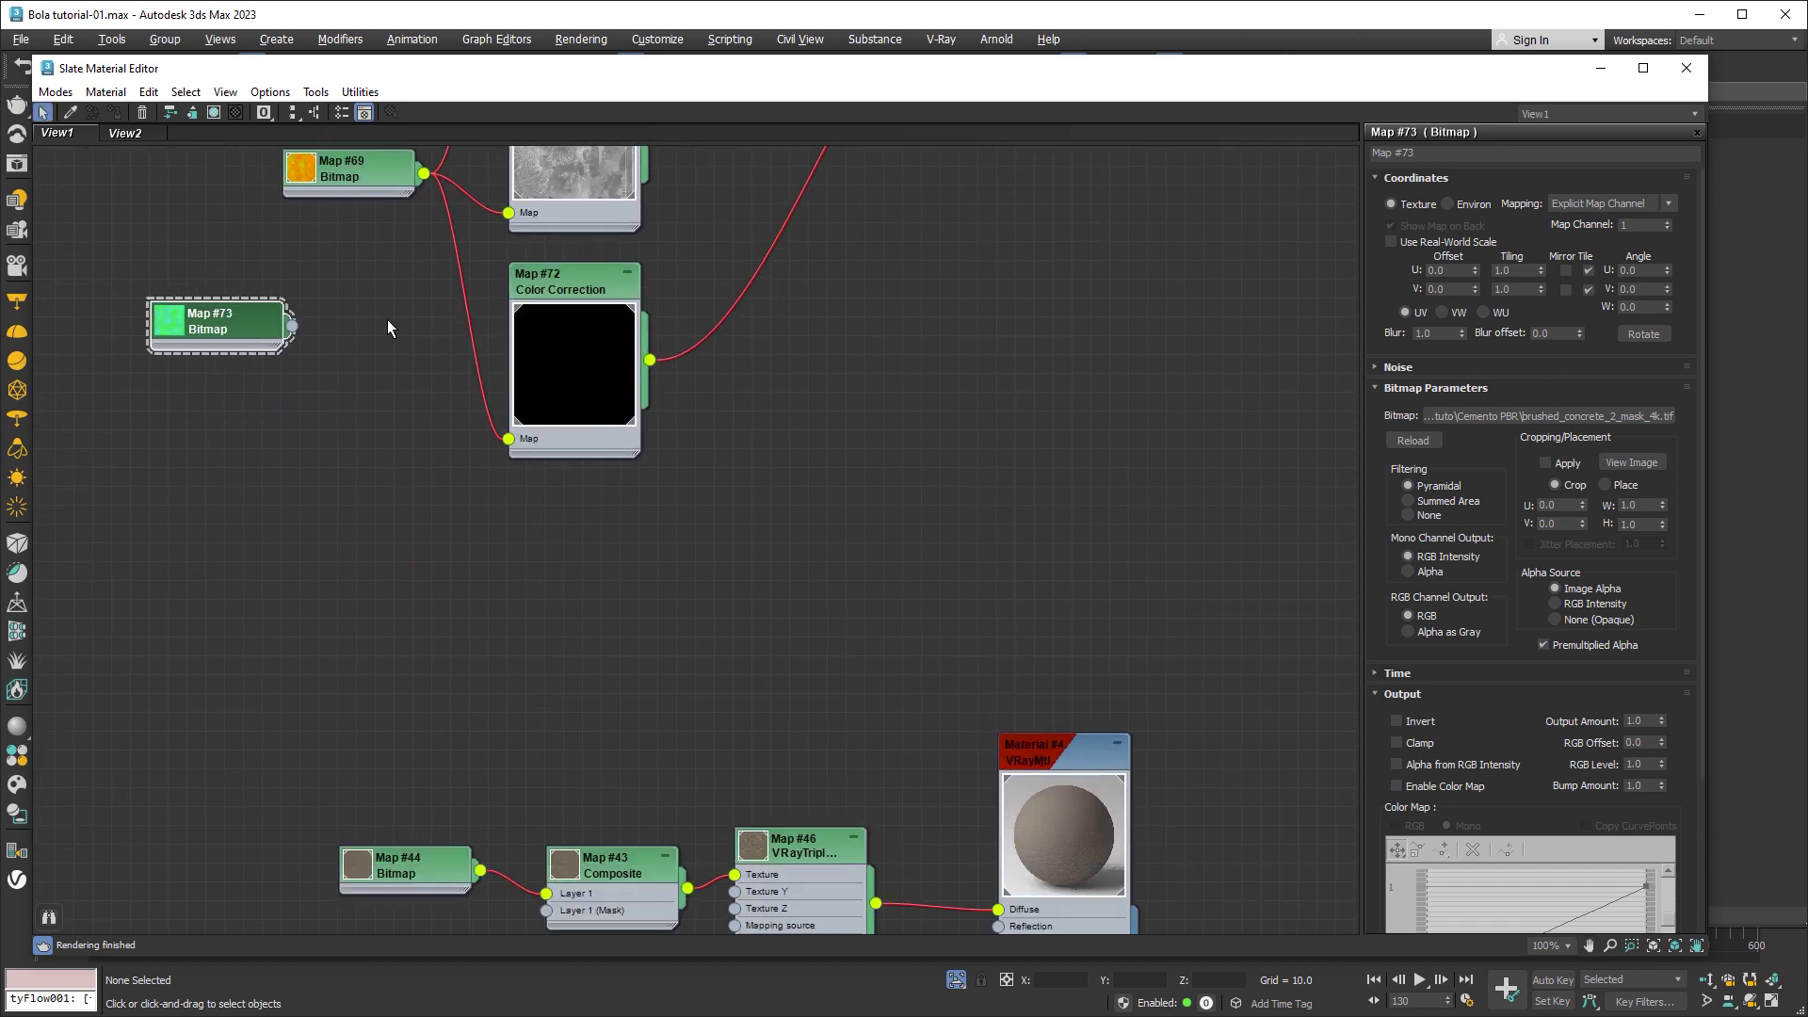
drag(216, 362, 309, 644)
middle_drag(820, 681, 777, 277)
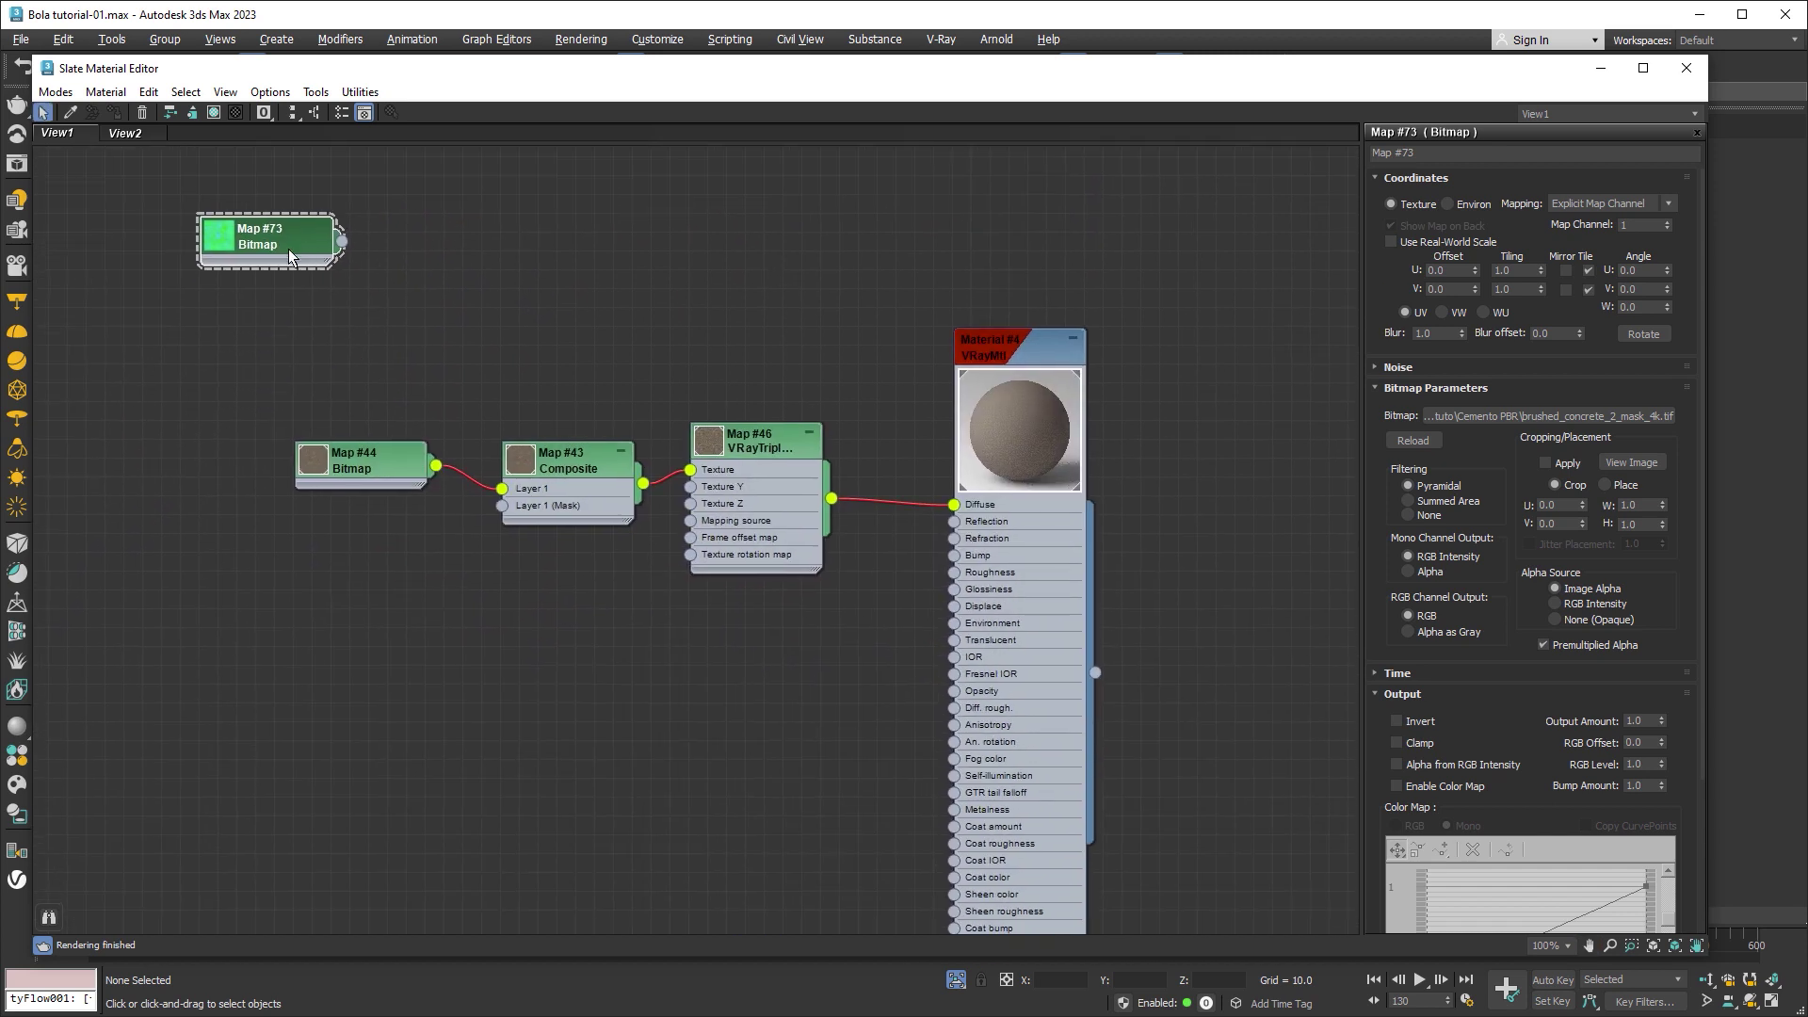
drag(263, 243, 541, 803)
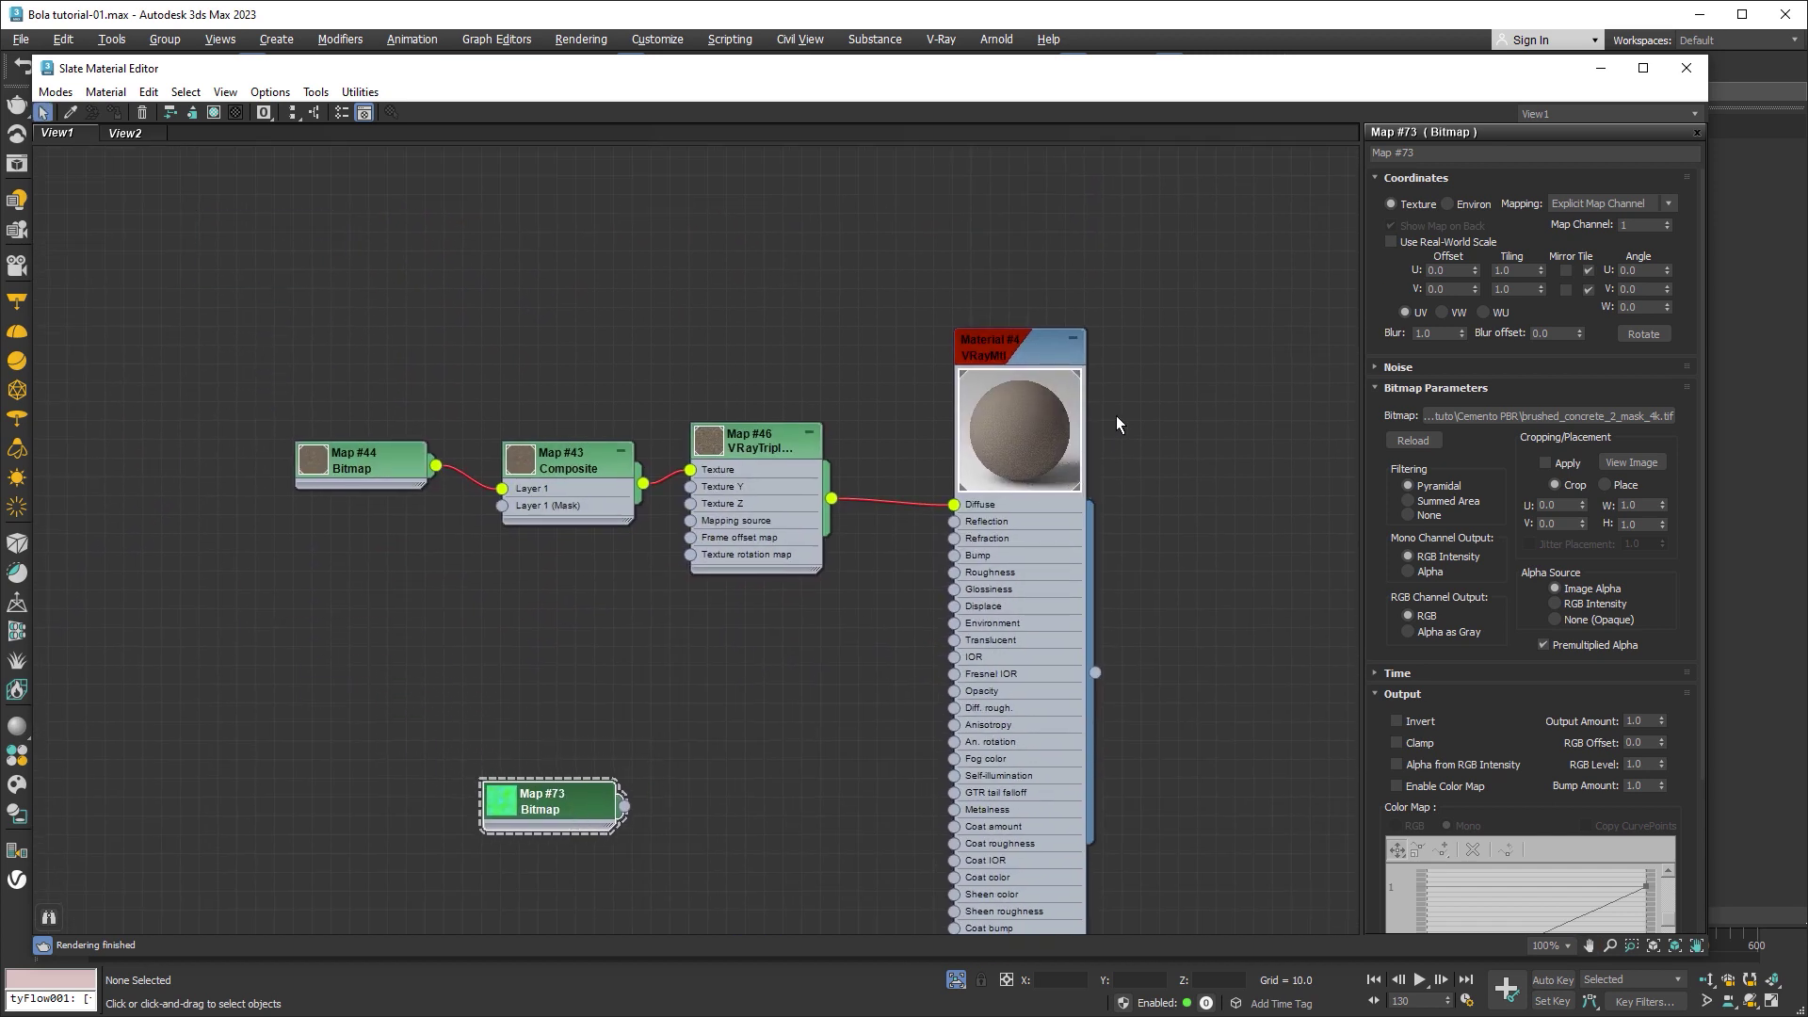
- Close Slate, end isolation to show the hidden objects, and select the bust mesh tyMesher001
click(1686, 68)
click(956, 980)
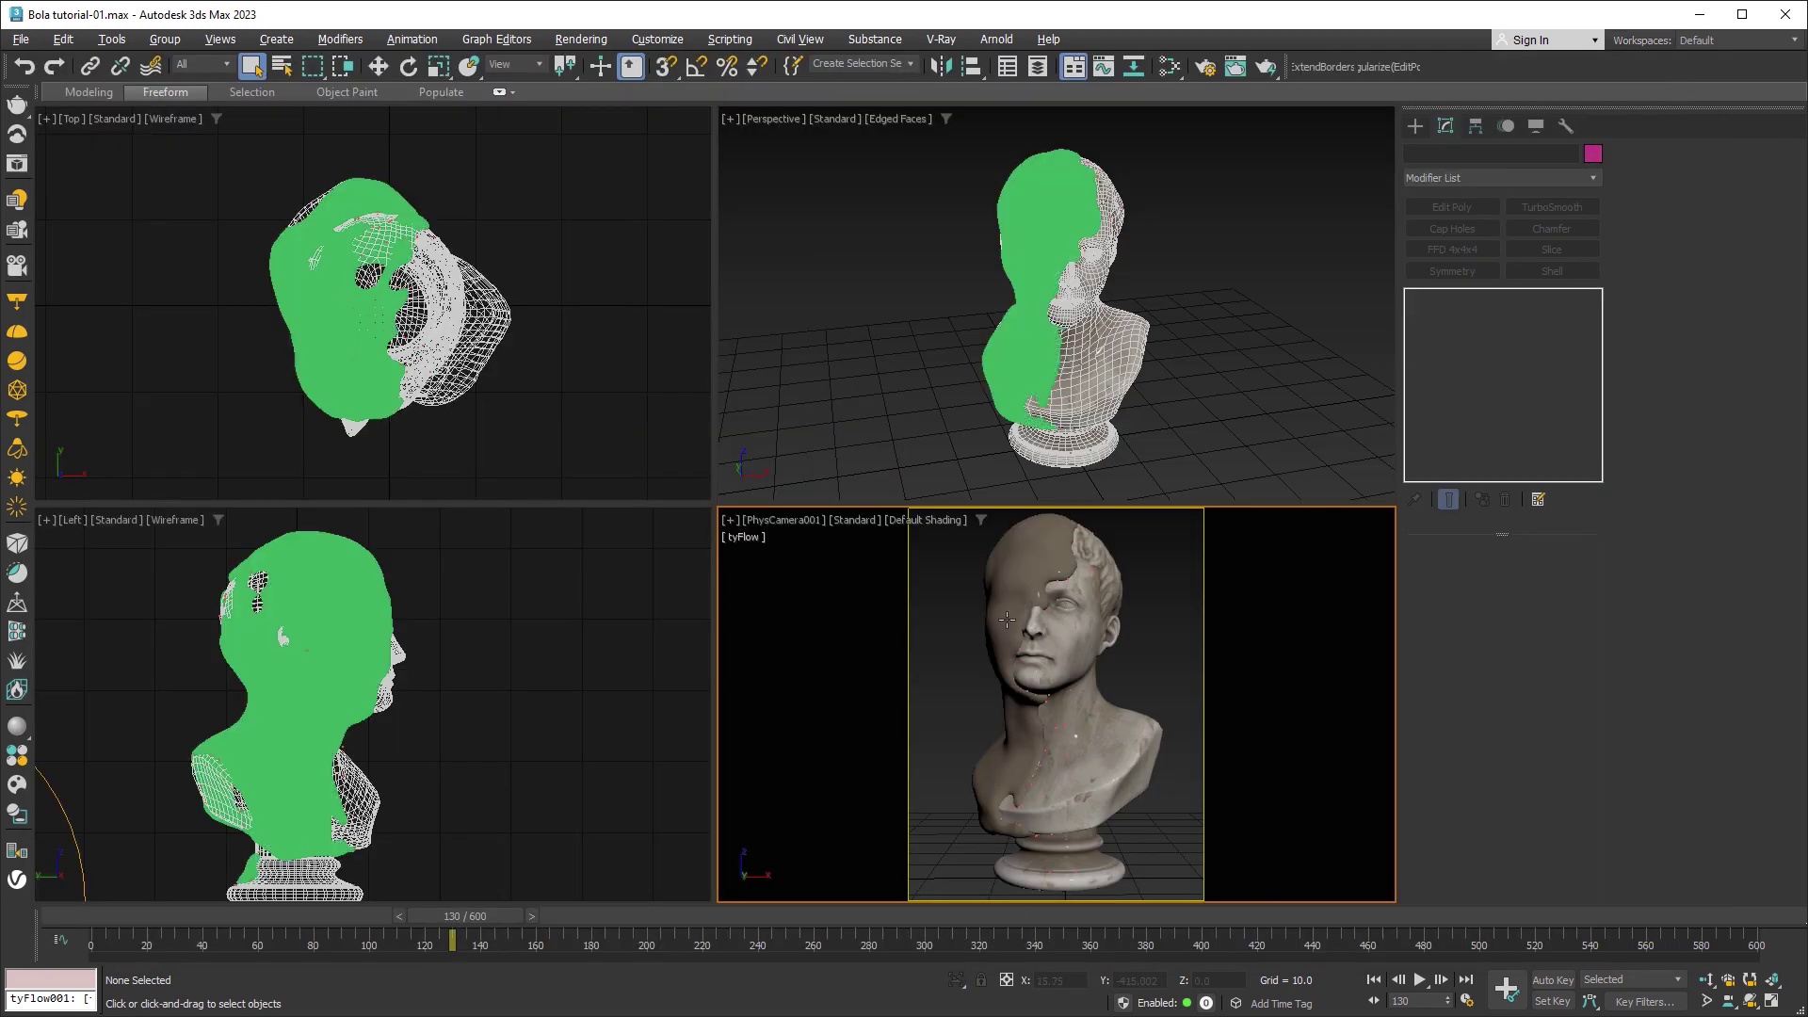
click(1010, 590)
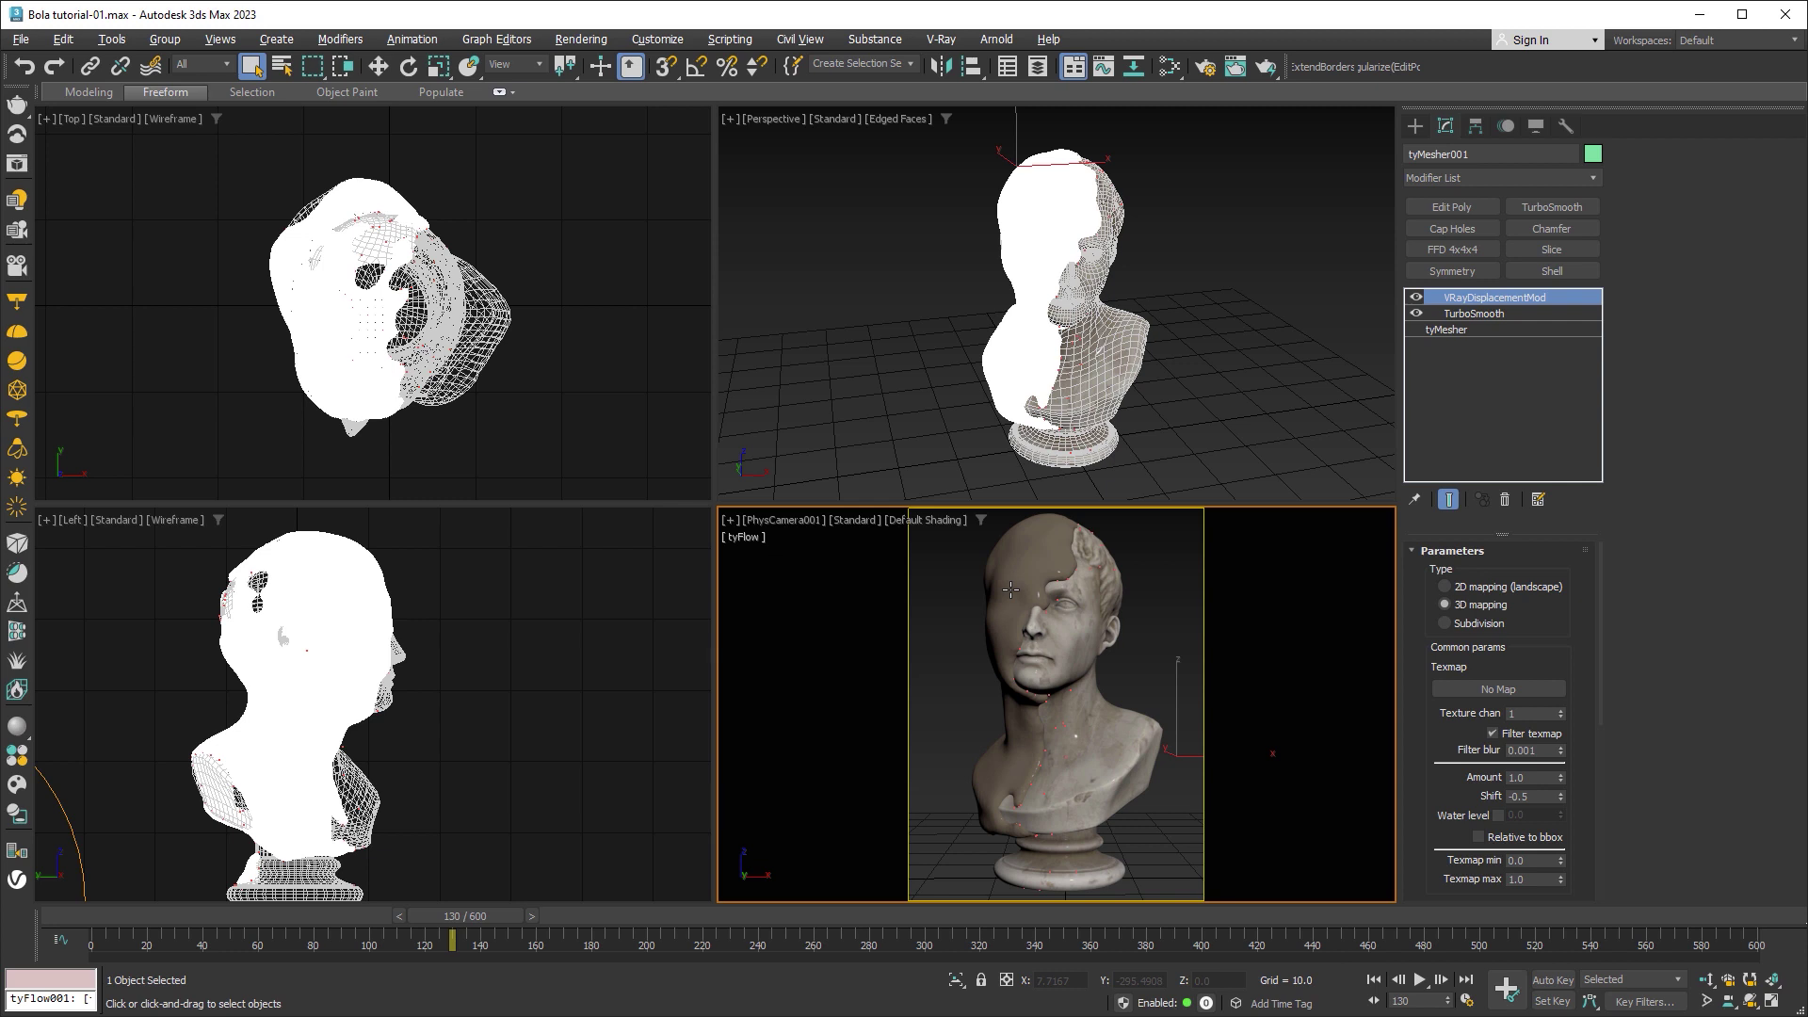
- Reopen Slate, select the concrete V-Ray material, and move the Map #73 mask bitmap to the lower left
click(1169, 66)
middle_drag(995, 361, 925, 230)
click(937, 226)
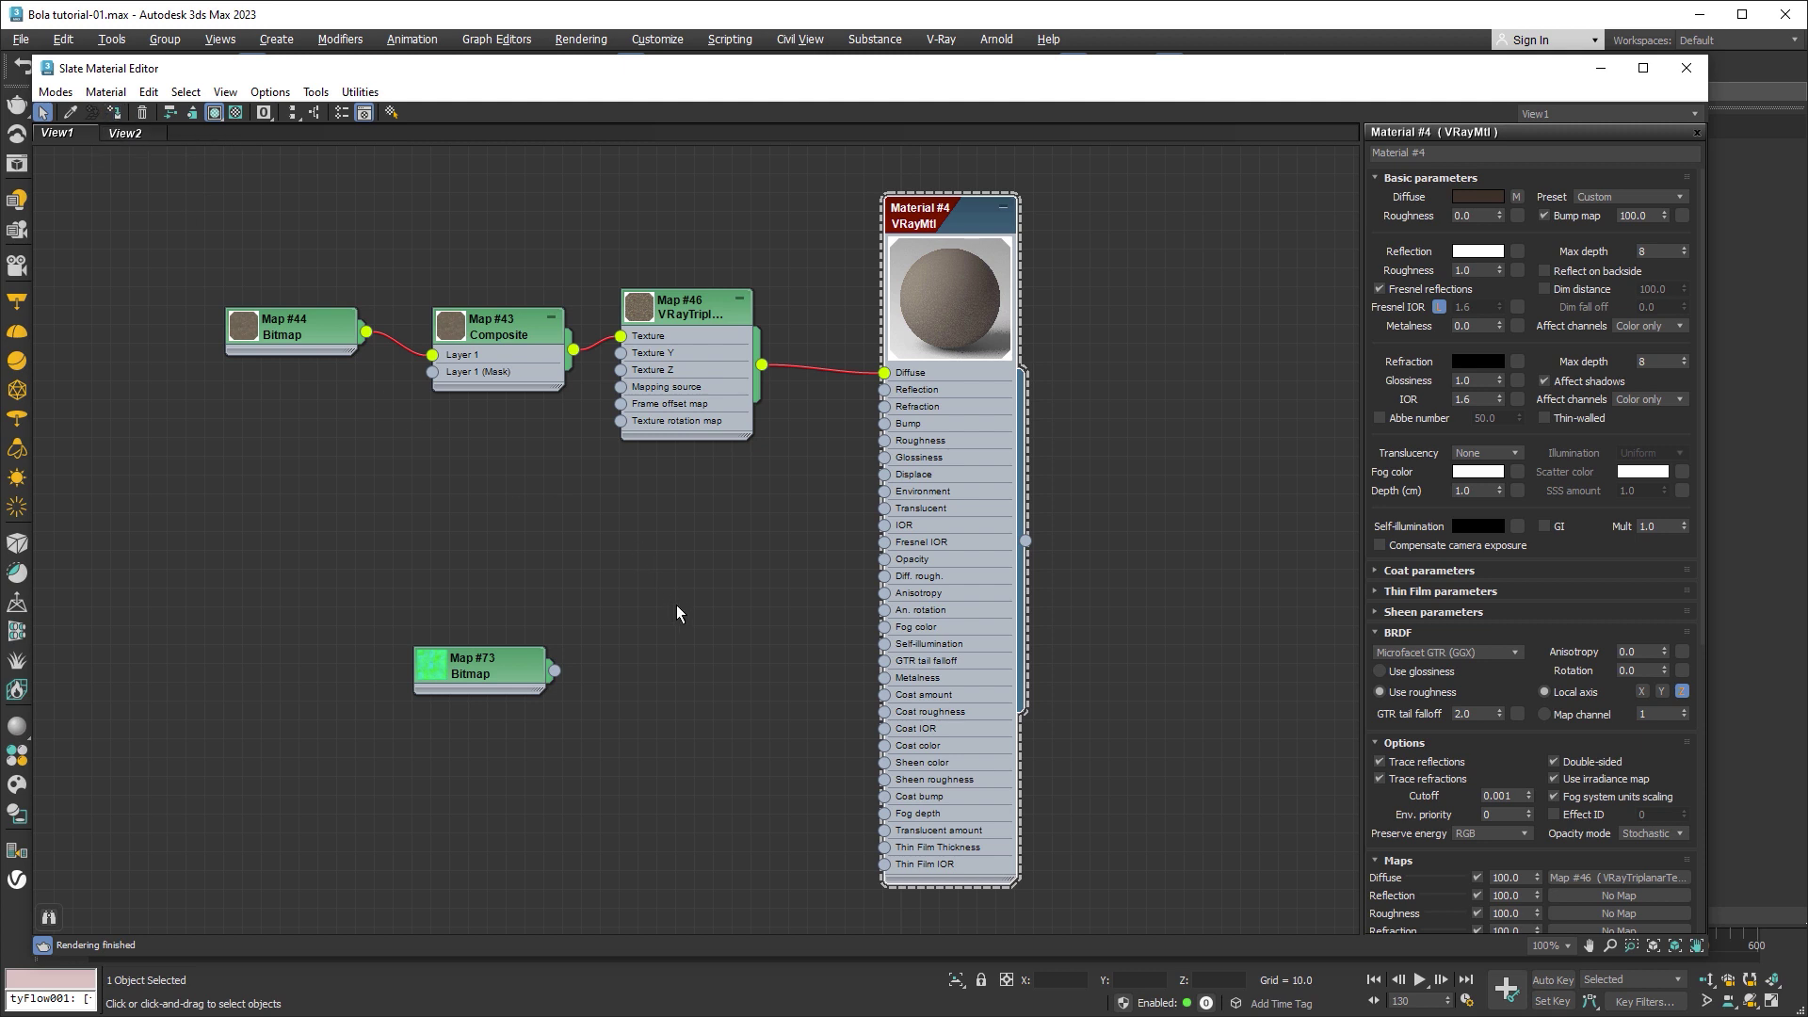
middle_drag(676, 614, 859, 419)
mouse_move(655, 497)
mouse_down()
mouse_move(315, 640)
mouse_move(502, 509)
mouse_up()
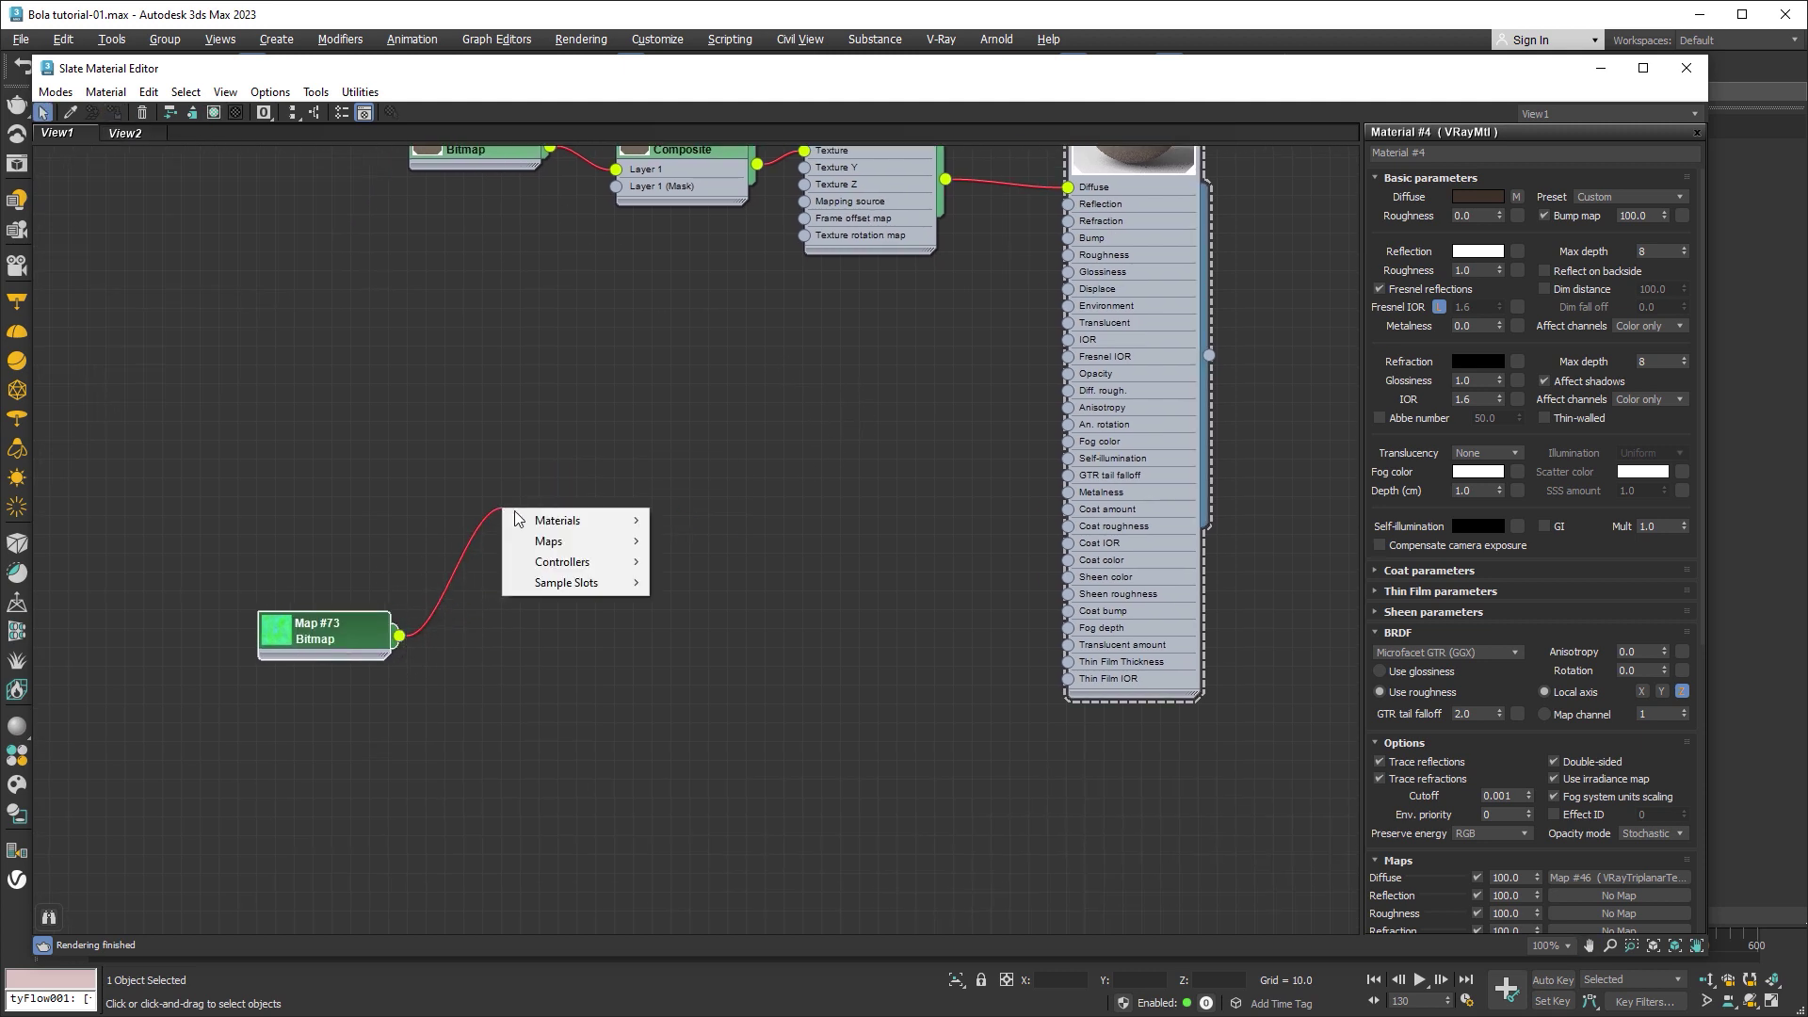
mouse_move(554, 541)
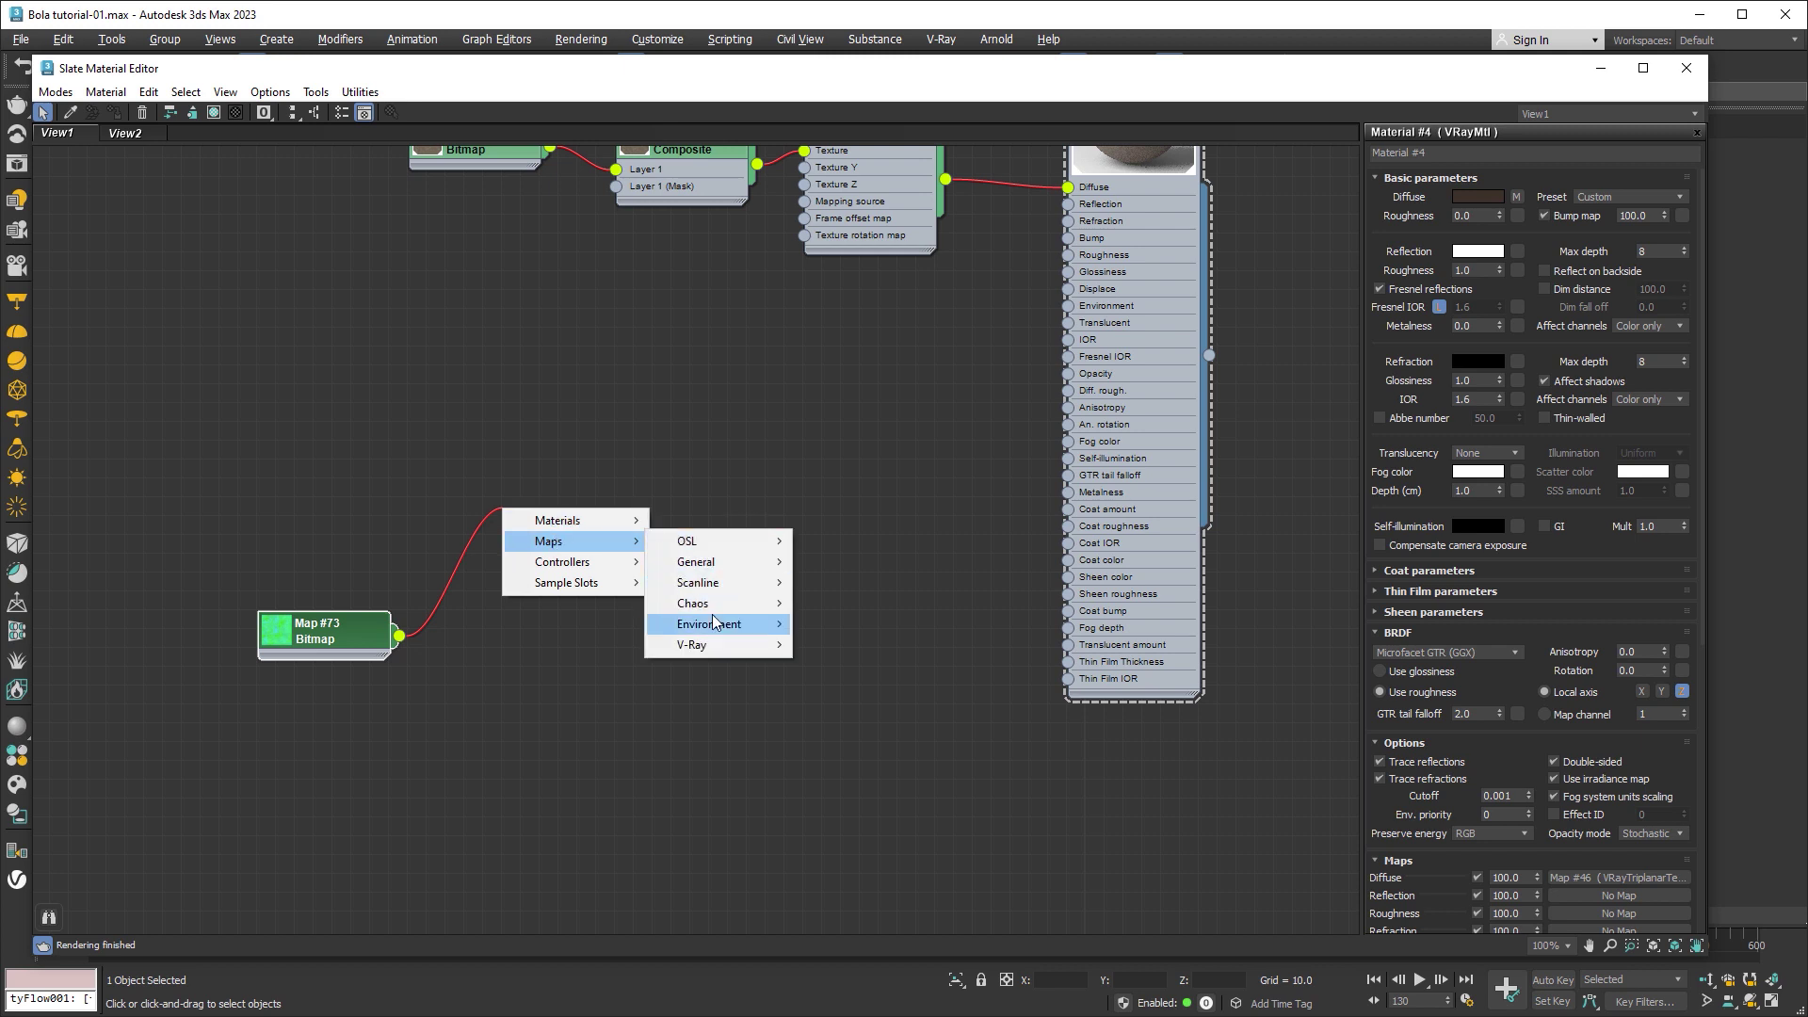
mouse_move(698, 562)
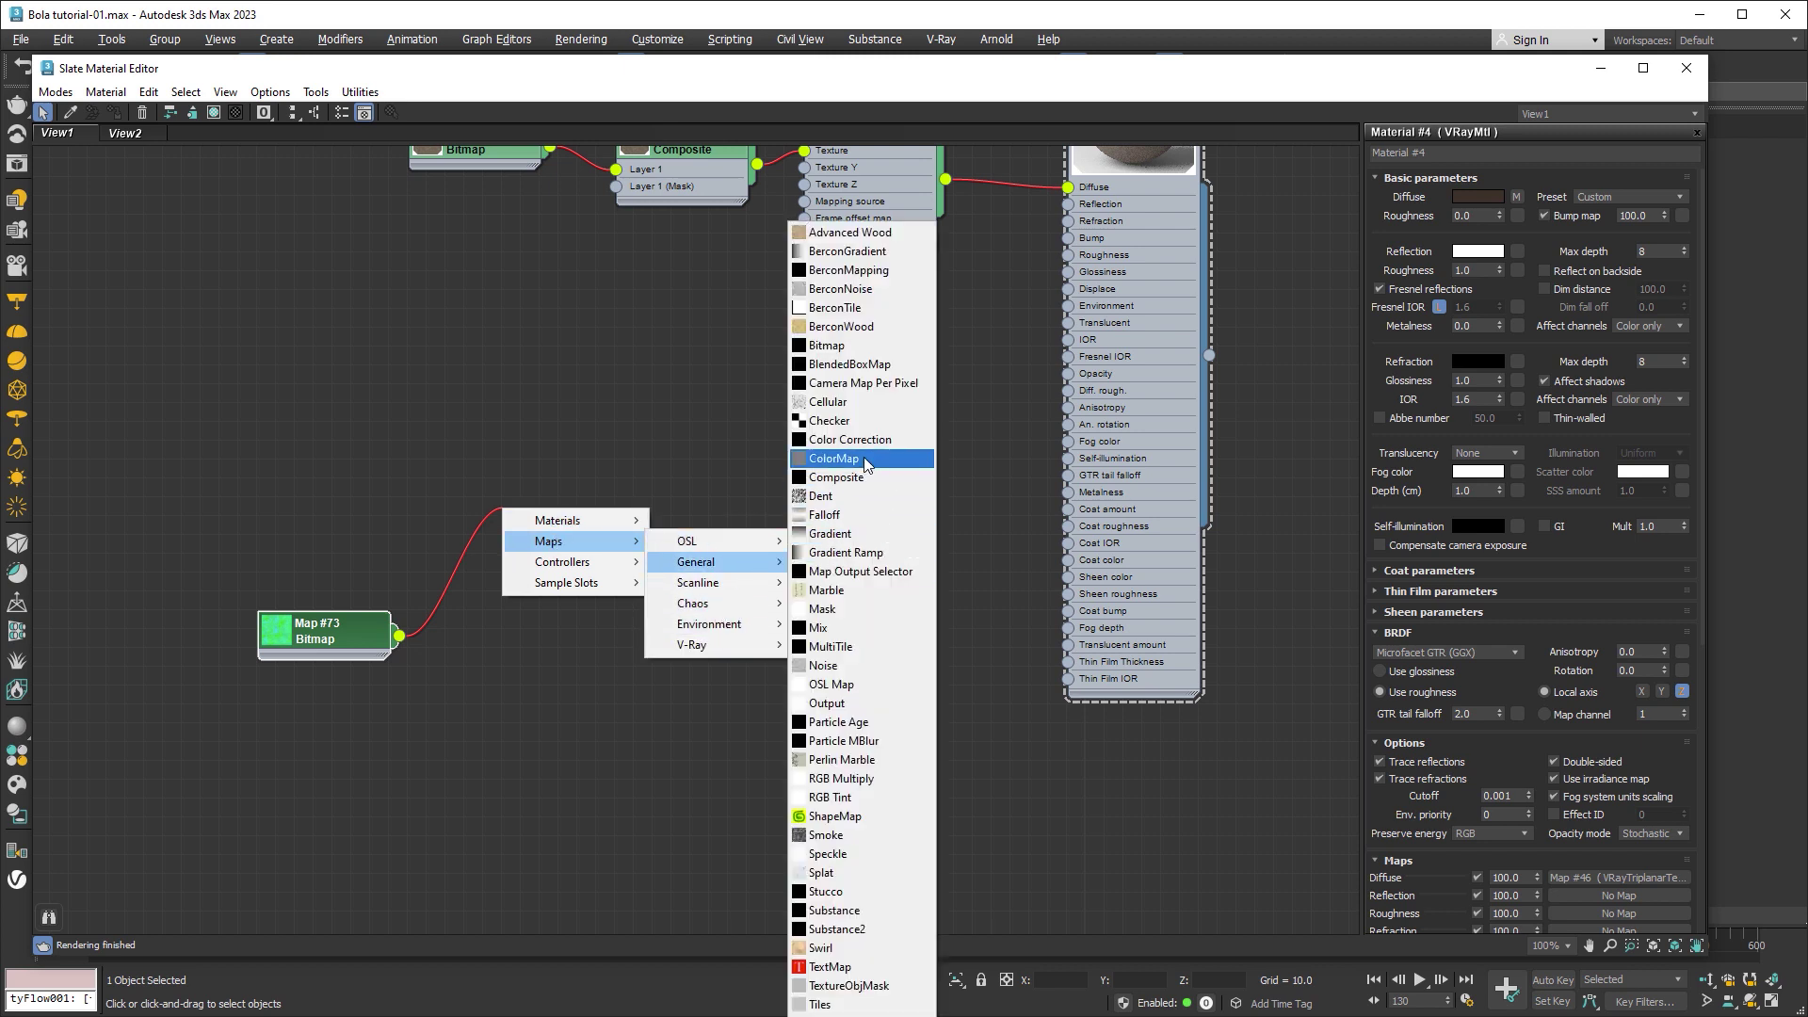
- Create four Color Correction maps (Map #74–#77) fed by the Map #73 mask bitmap
click(868, 442)
mouse_move(501, 507)
mouse_down()
mouse_move(551, 416)
mouse_move(483, 393)
mouse_move(527, 350)
mouse_move(512, 569)
mouse_move(553, 608)
mouse_up()
double_click(483, 394)
middle_drag(553, 608, 489, 401)
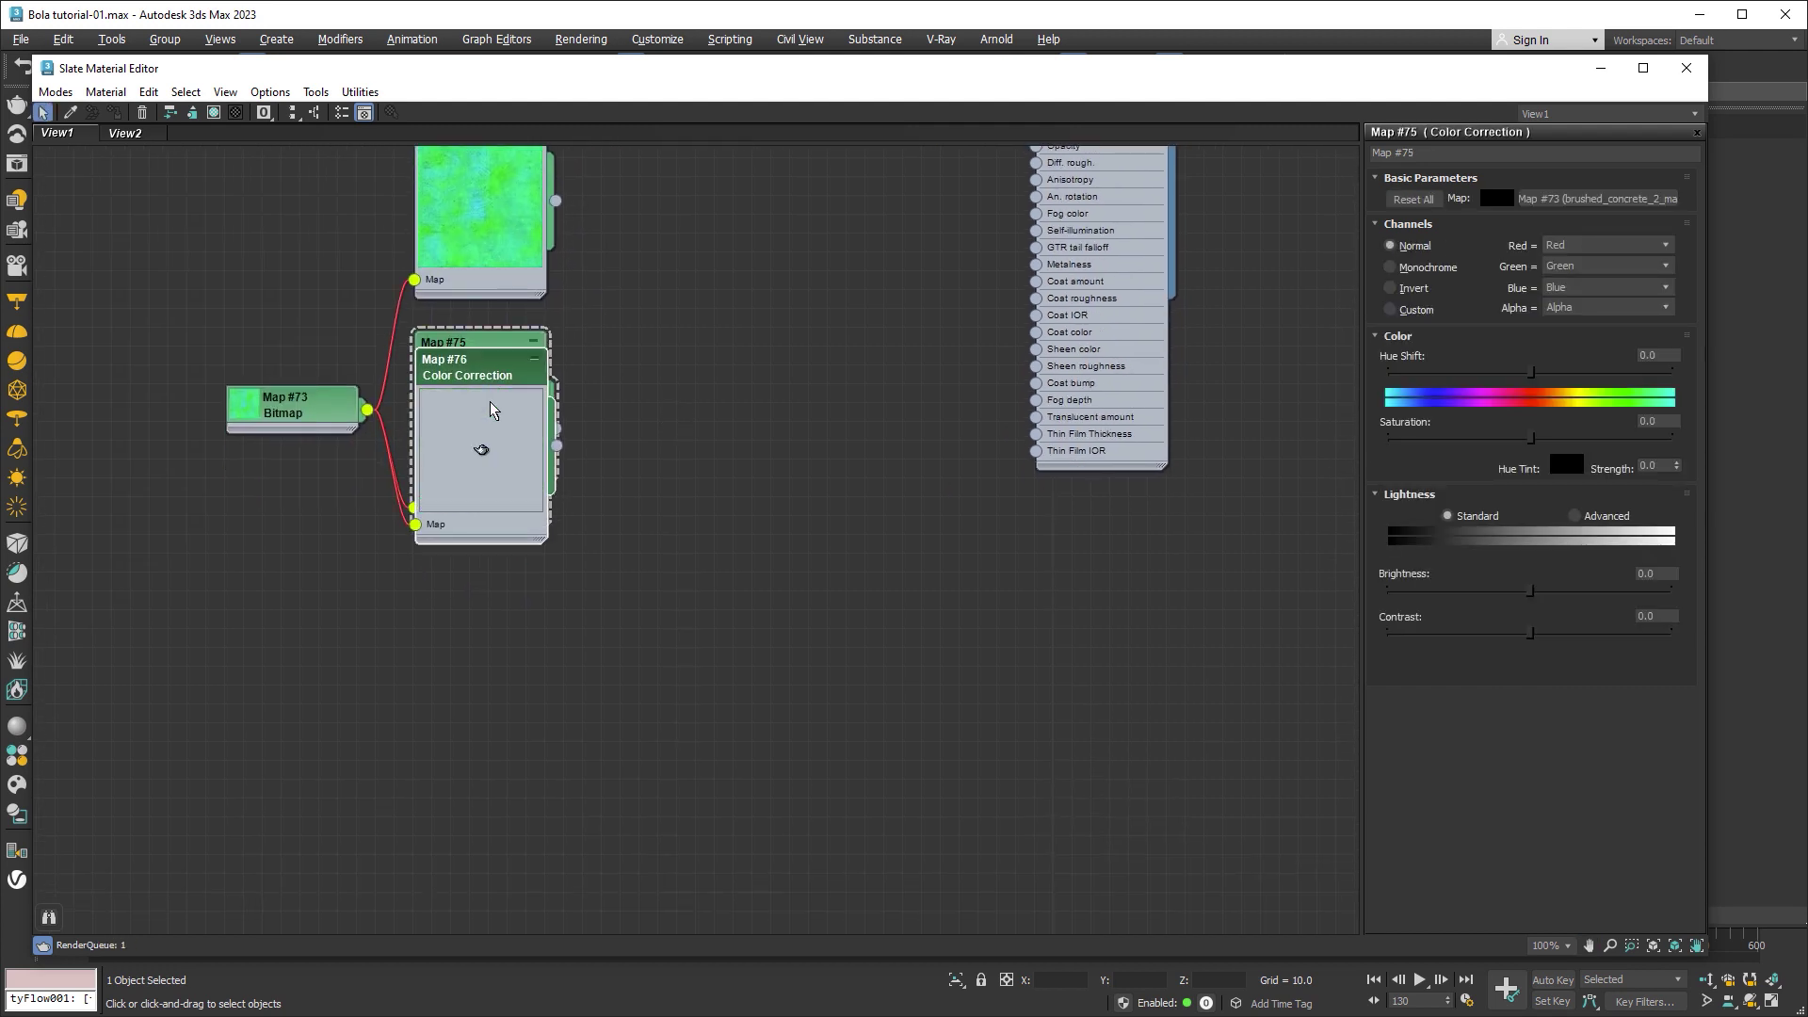
drag(490, 401, 484, 601)
middle_drag(484, 600, 515, 471)
shift+drag(515, 471, 522, 707)
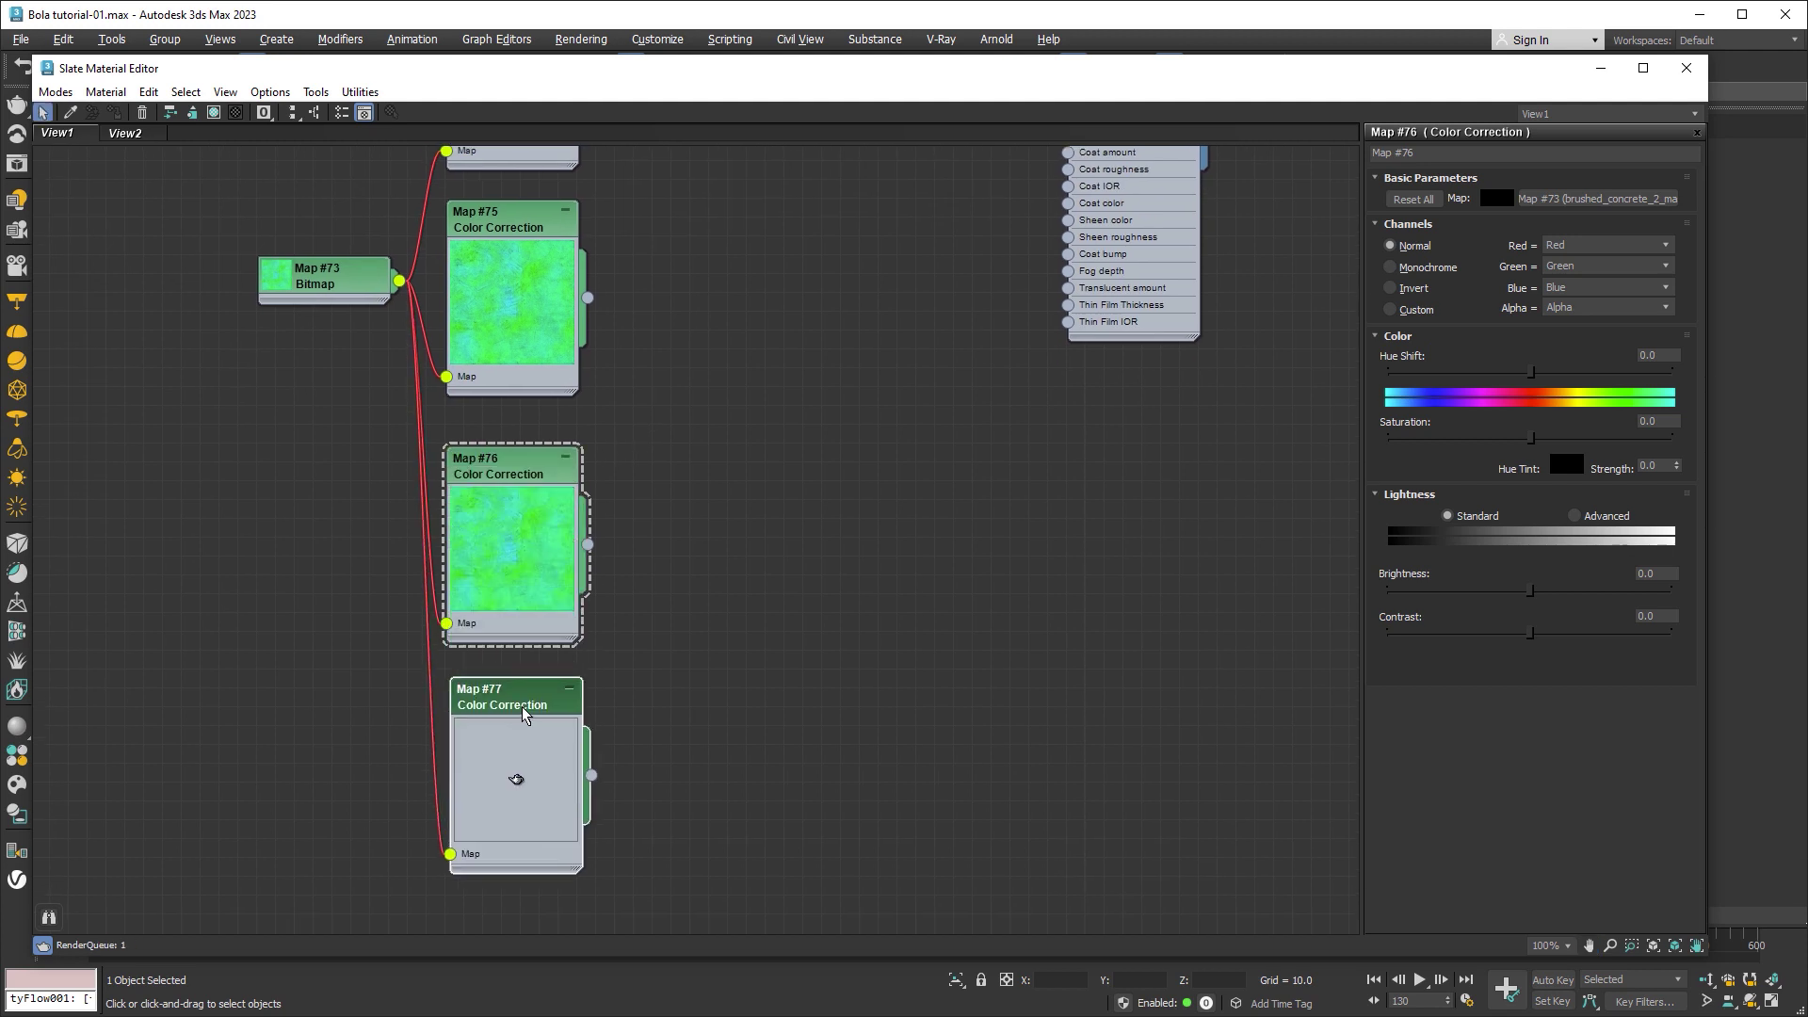
drag(352, 297, 325, 446)
middle_drag(738, 332, 692, 550)
- Set Map #74 to output only red and Map #75 to output only green
click(466, 243)
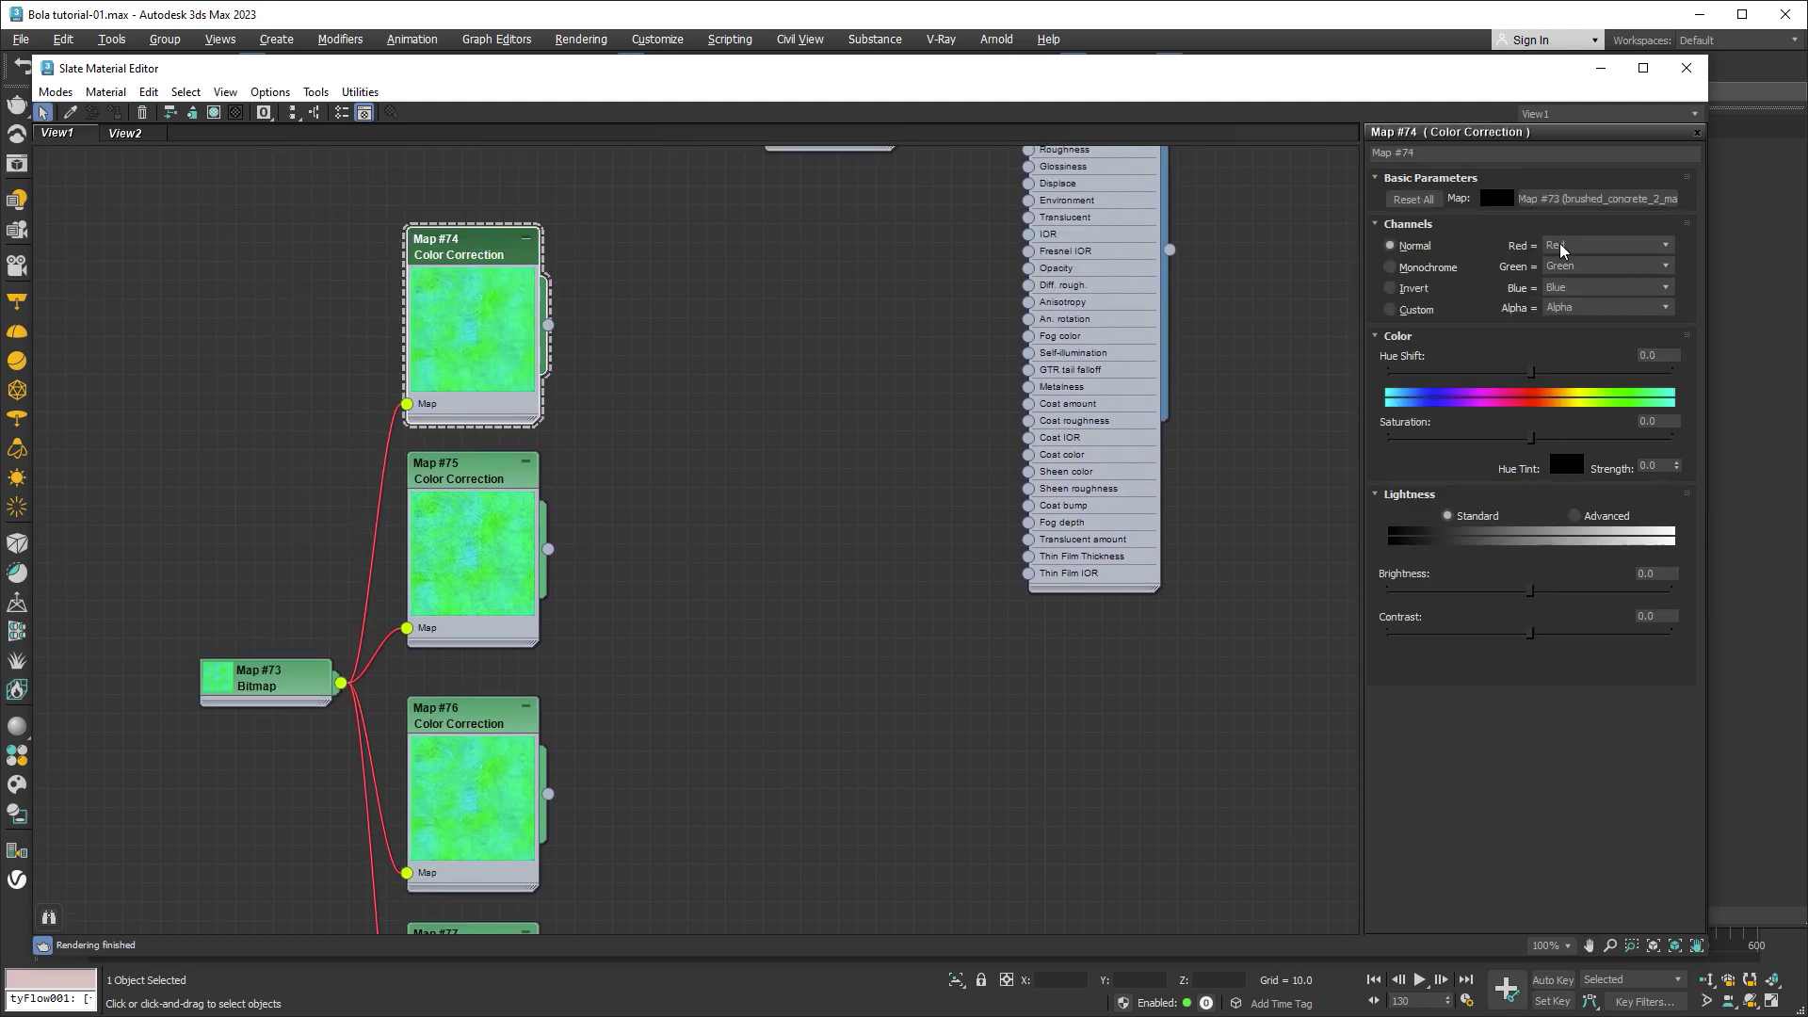
click(1571, 268)
click(1573, 283)
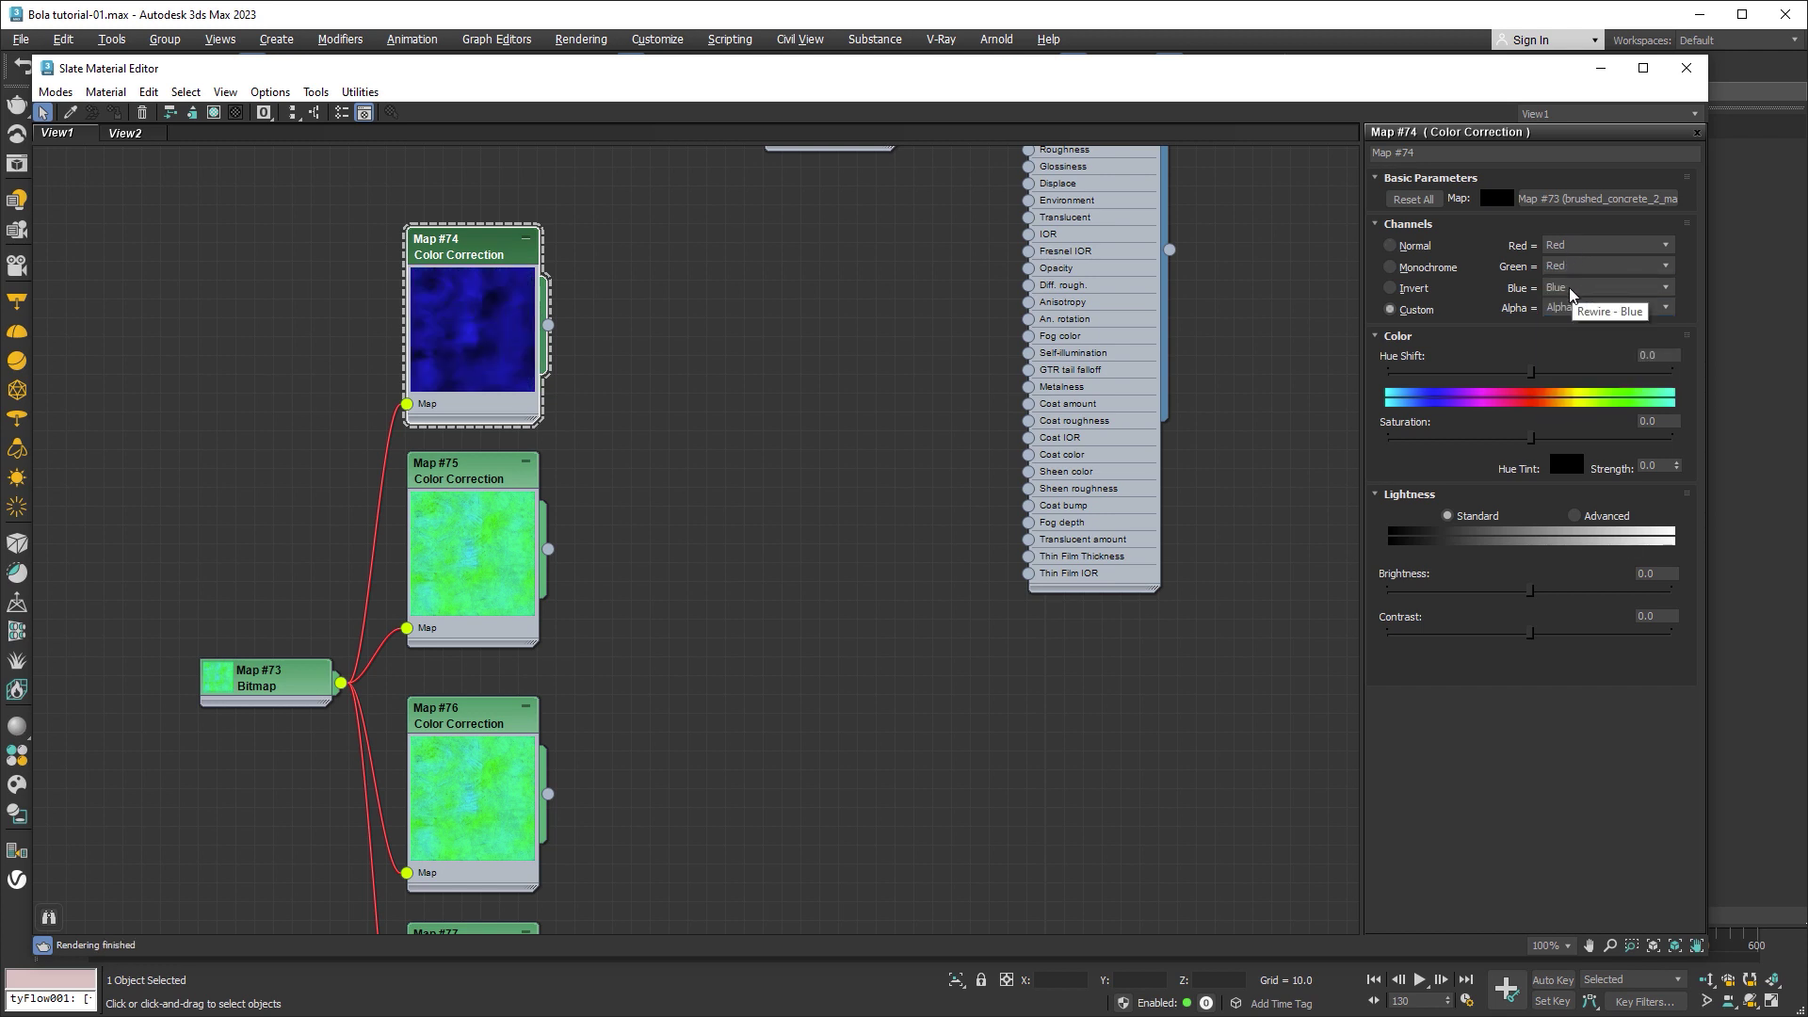
click(1570, 288)
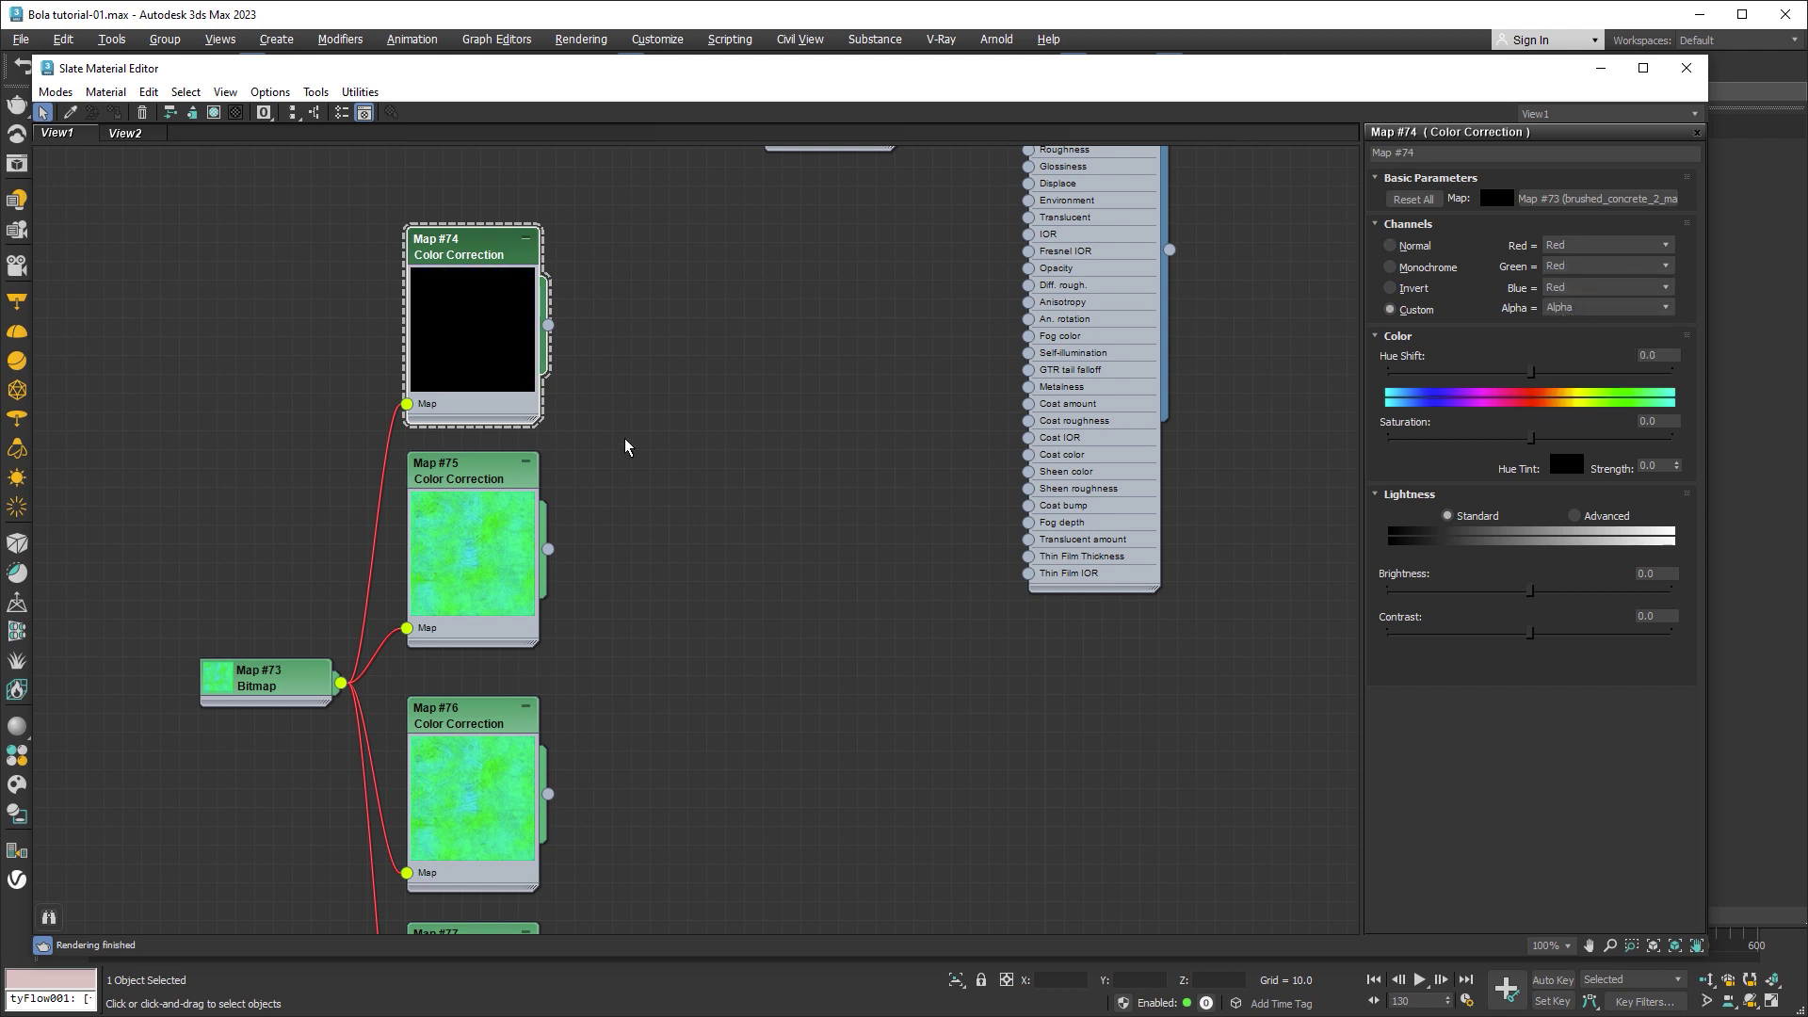
click(469, 471)
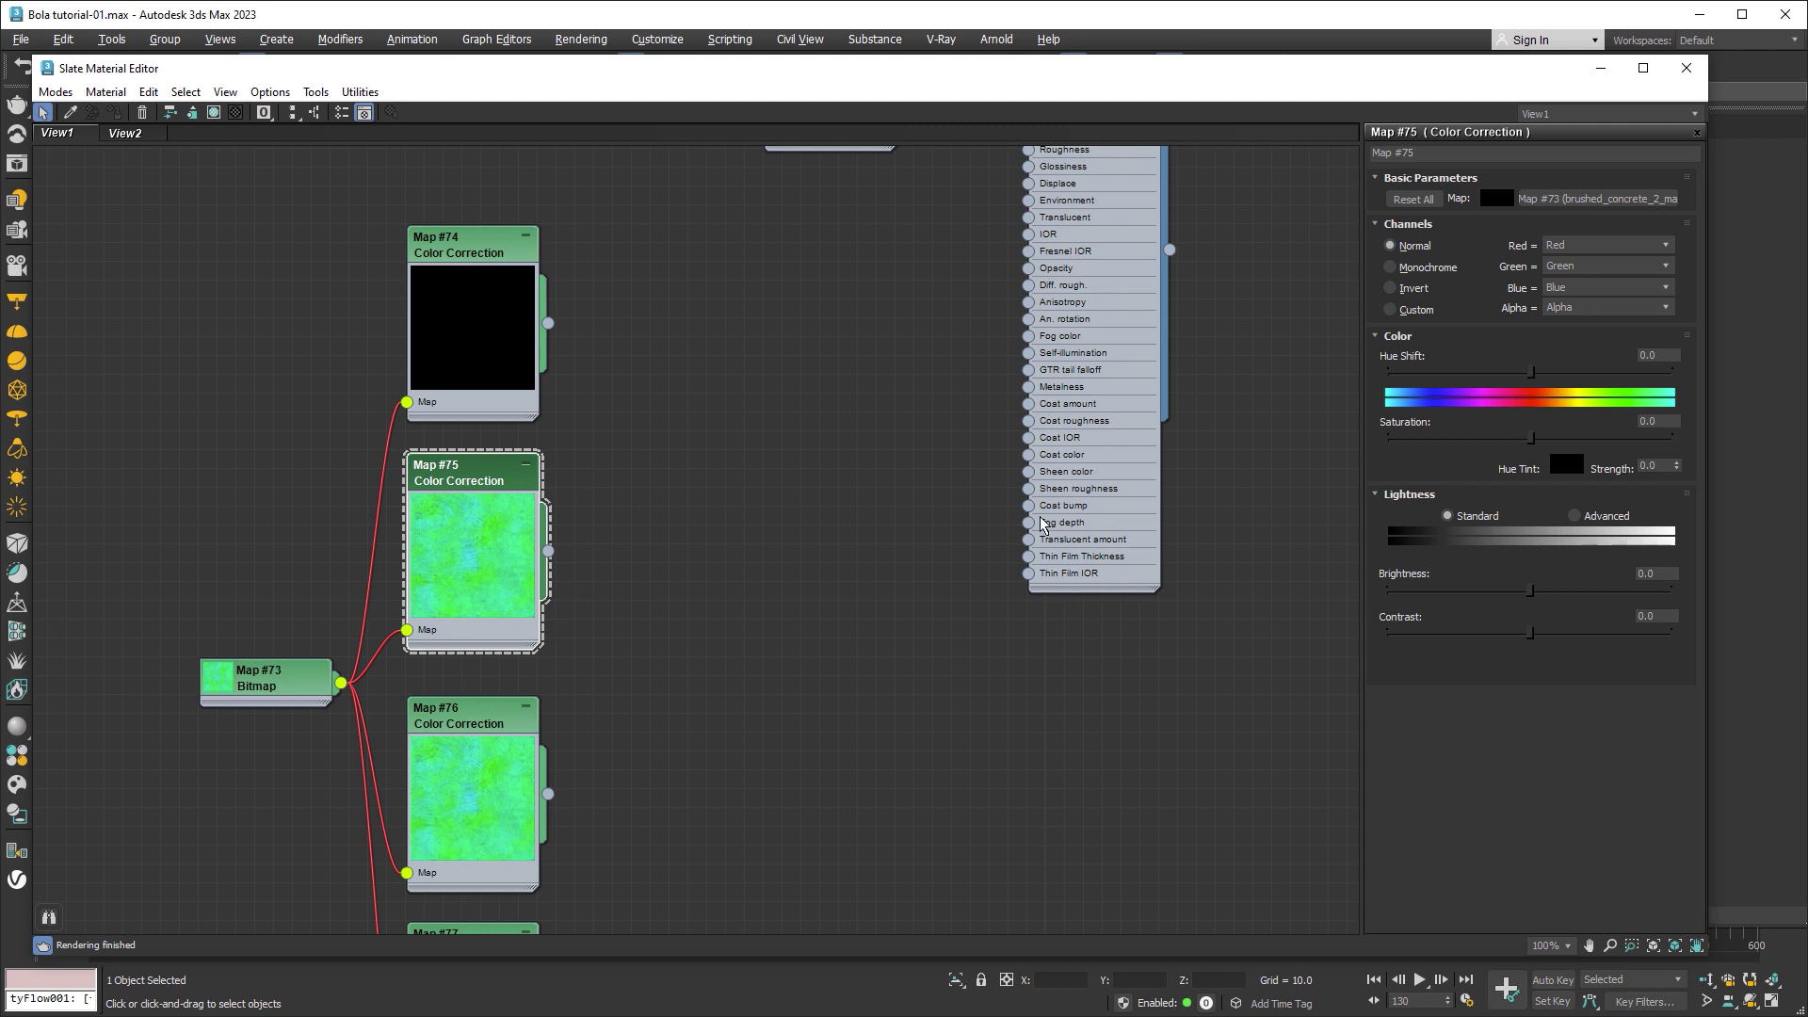
click(1571, 246)
click(1568, 273)
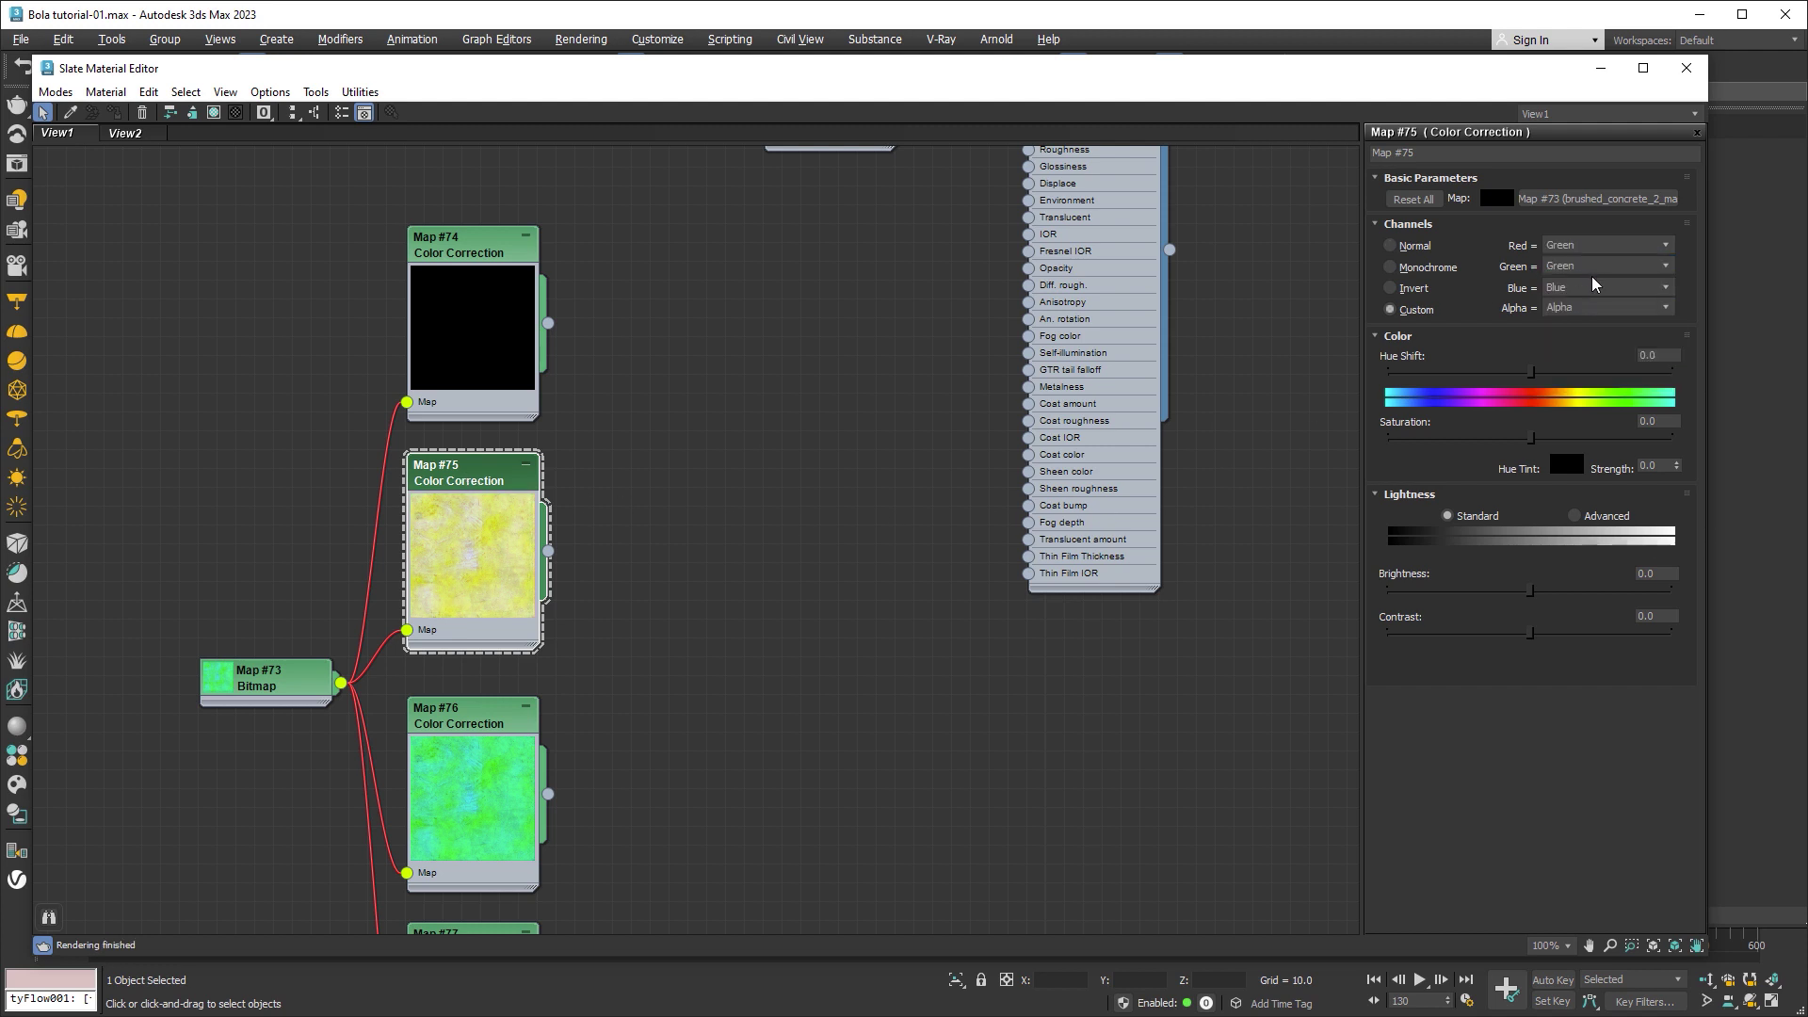
click(1575, 317)
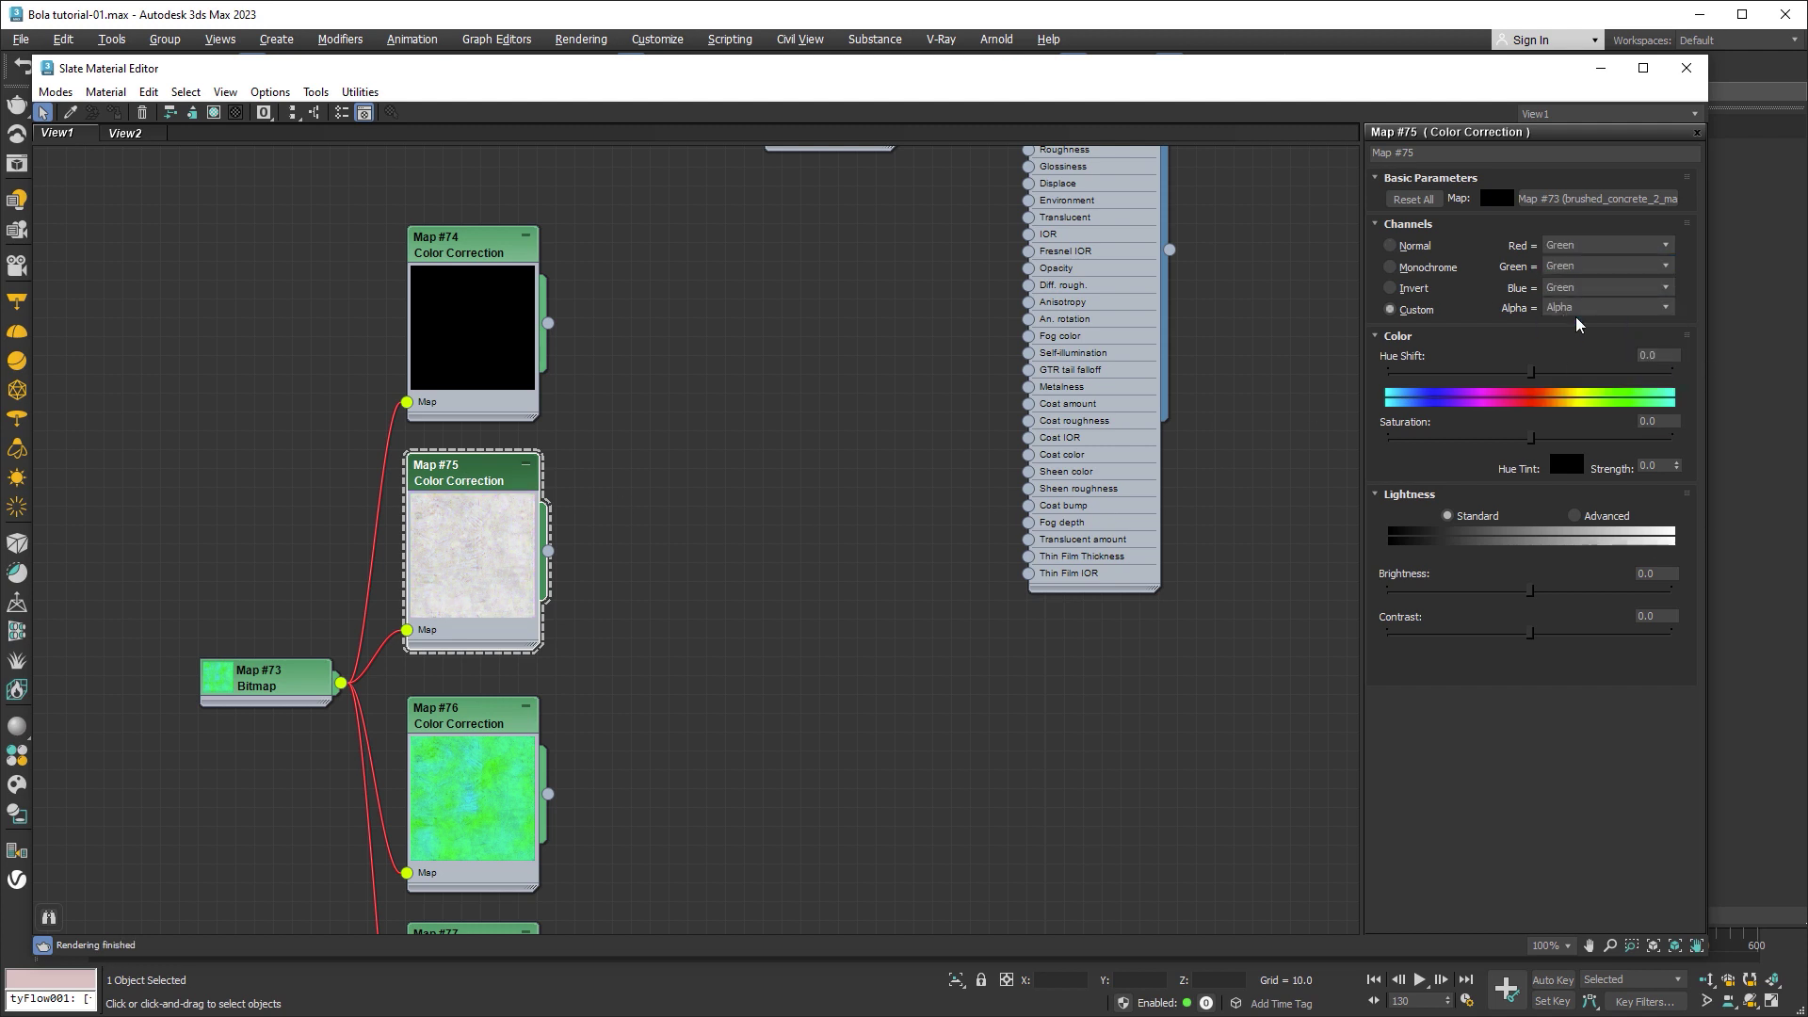
- Set Map #76 to output only blue and Map #77 to output only alpha
middle_drag(815, 581, 808, 362)
click(476, 506)
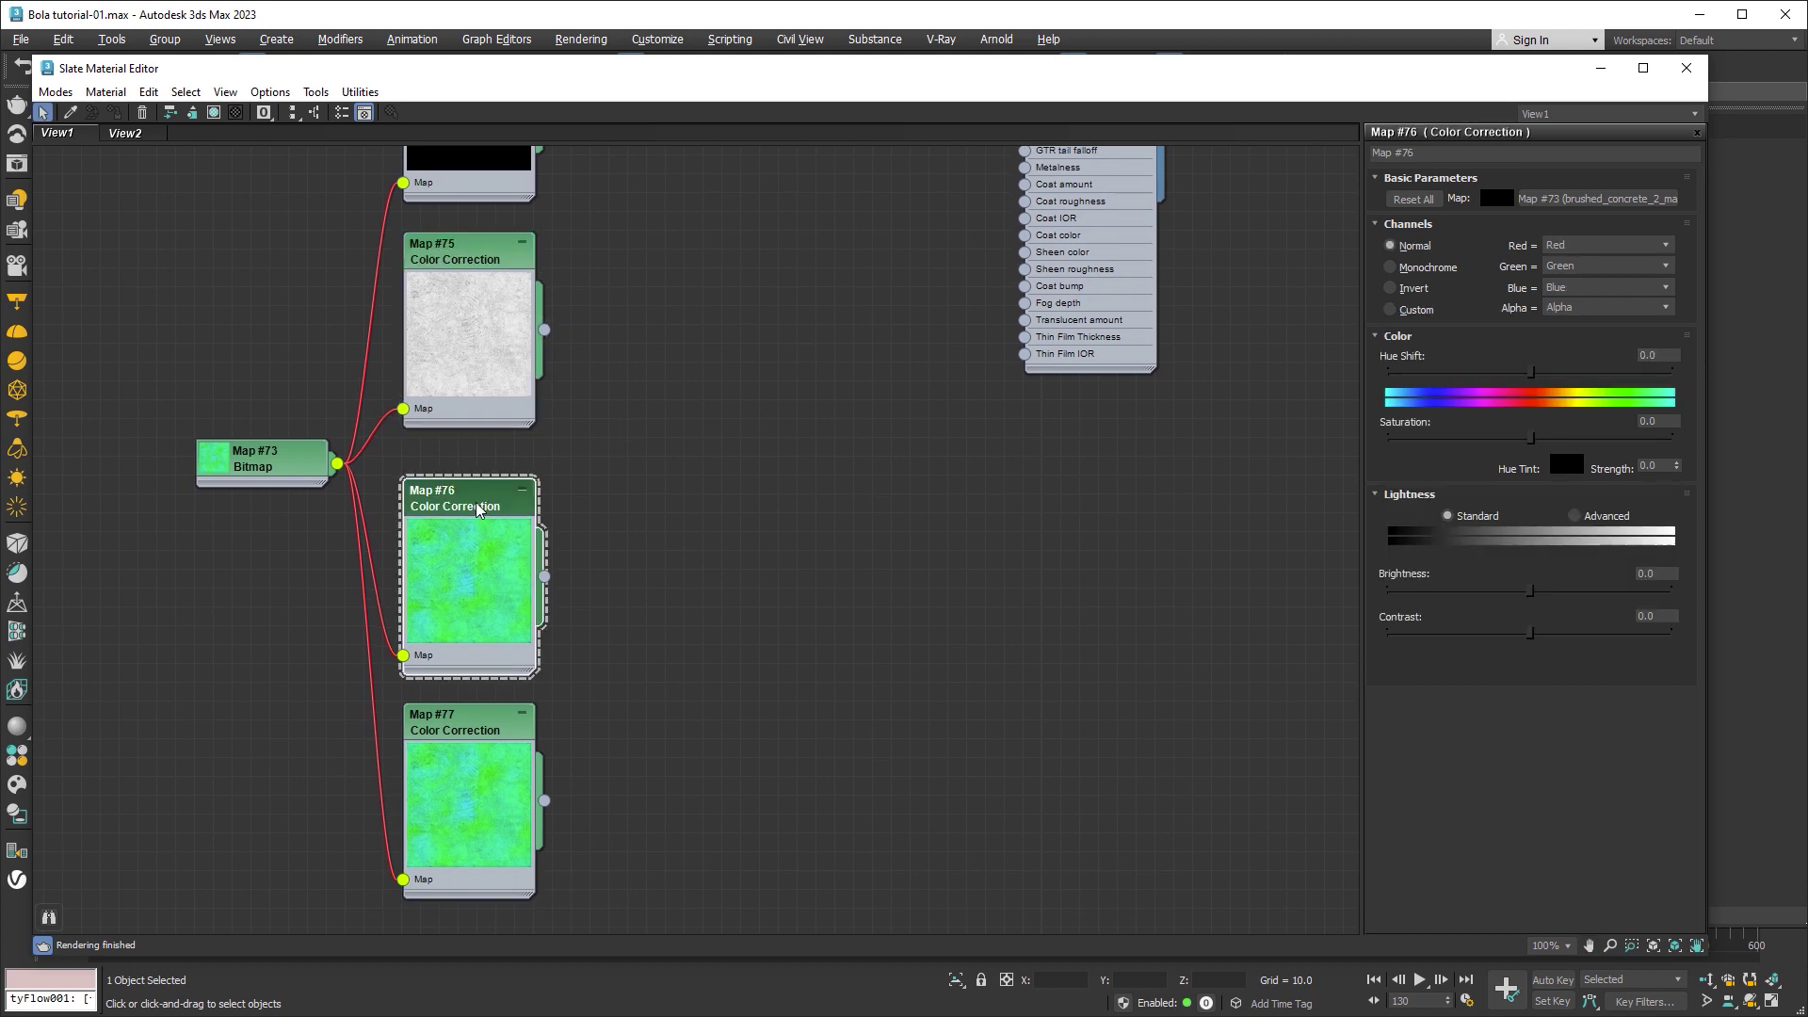
click(1571, 246)
click(1567, 287)
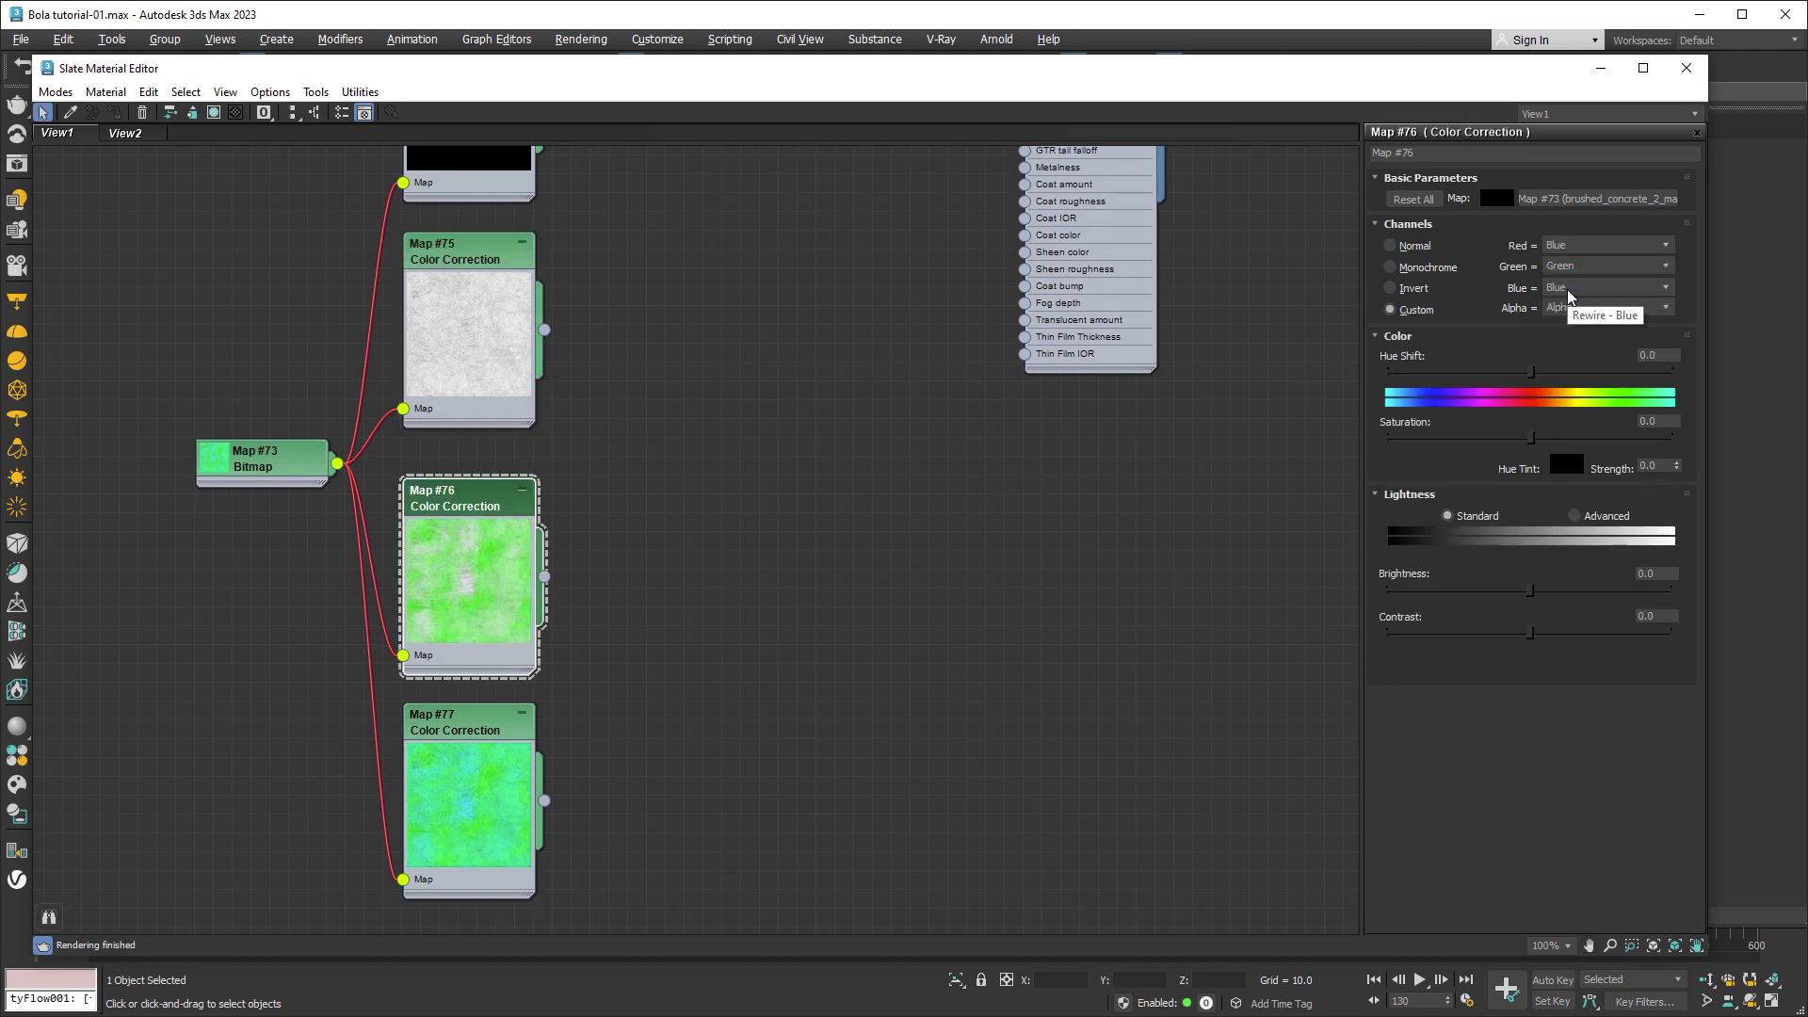
click(1569, 308)
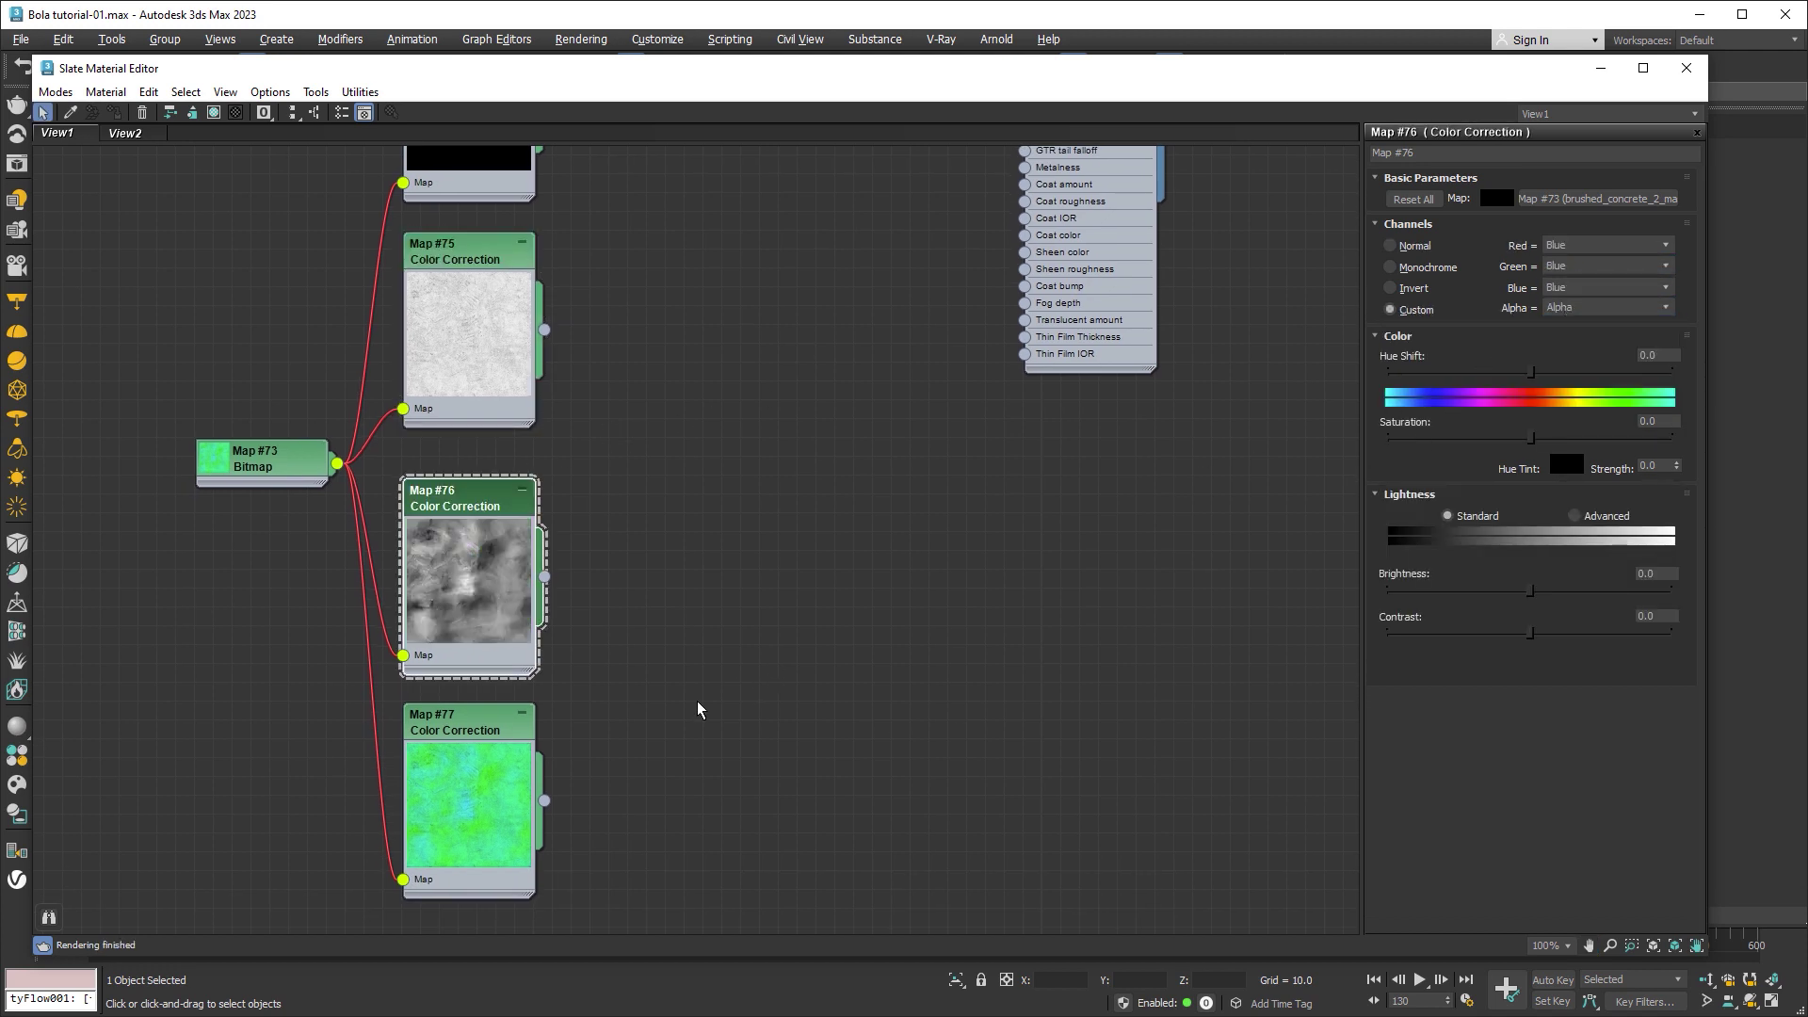
click(459, 718)
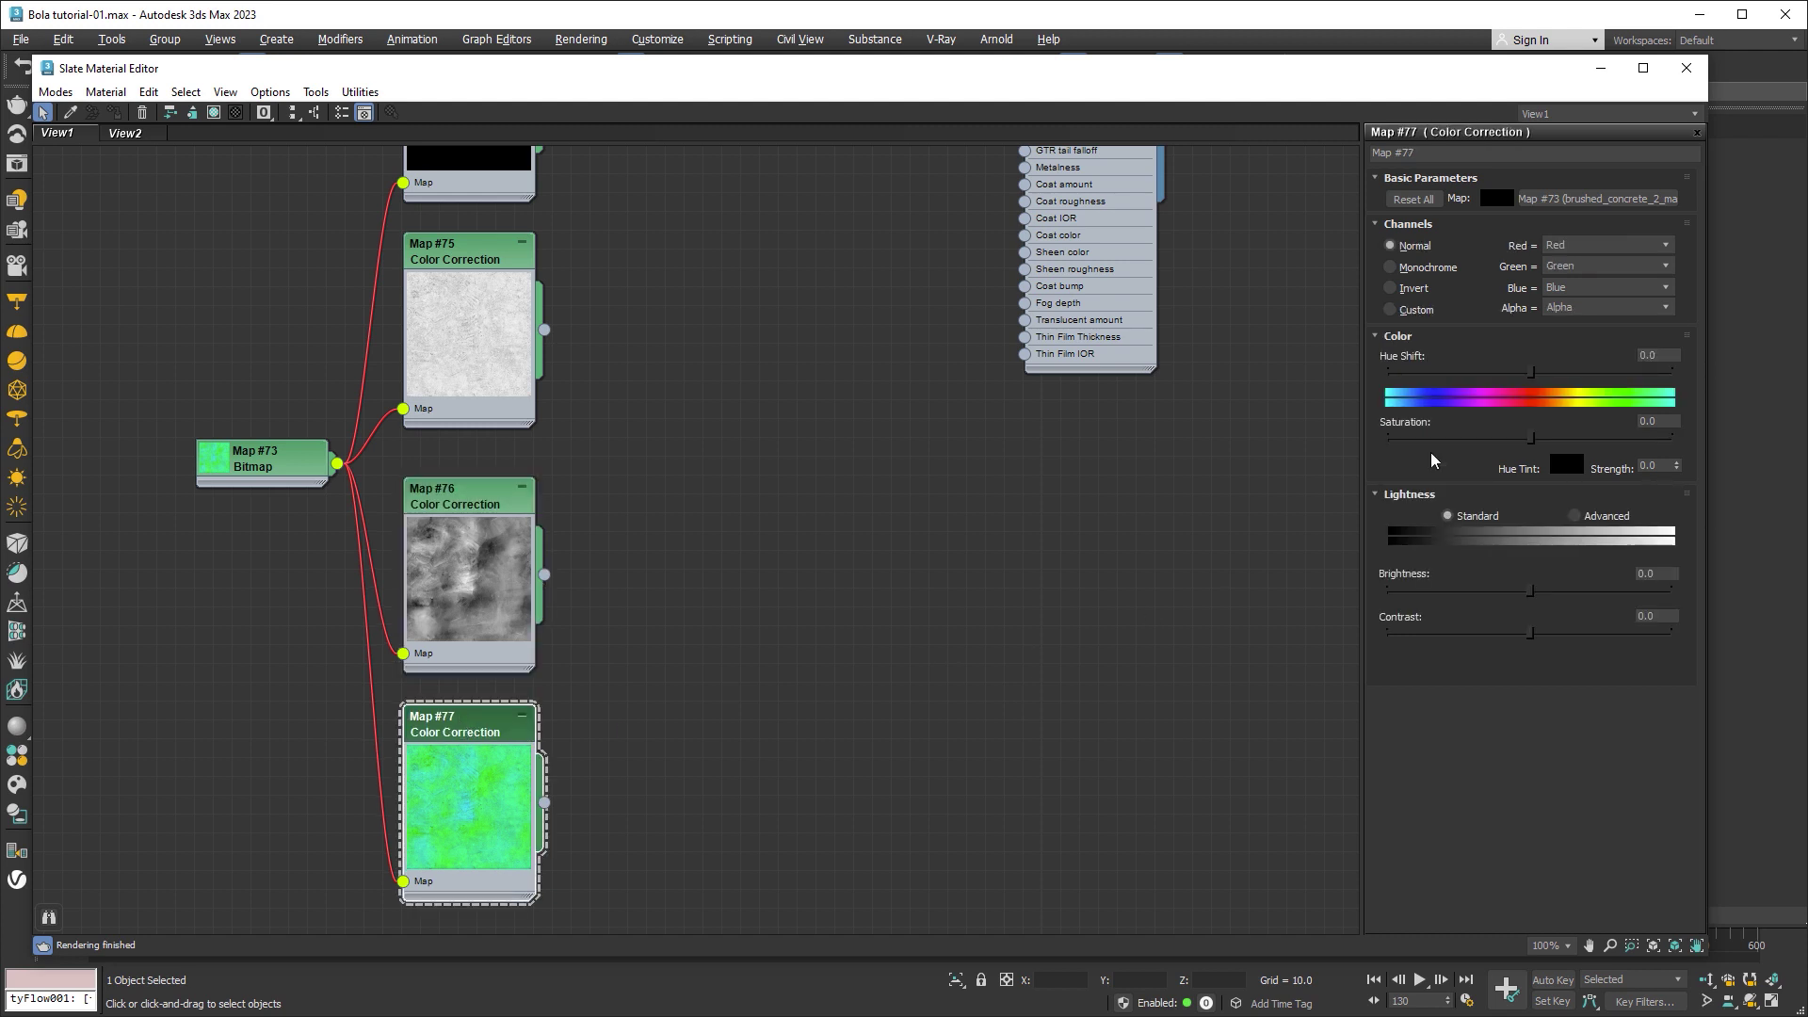
click(1567, 245)
click(1574, 298)
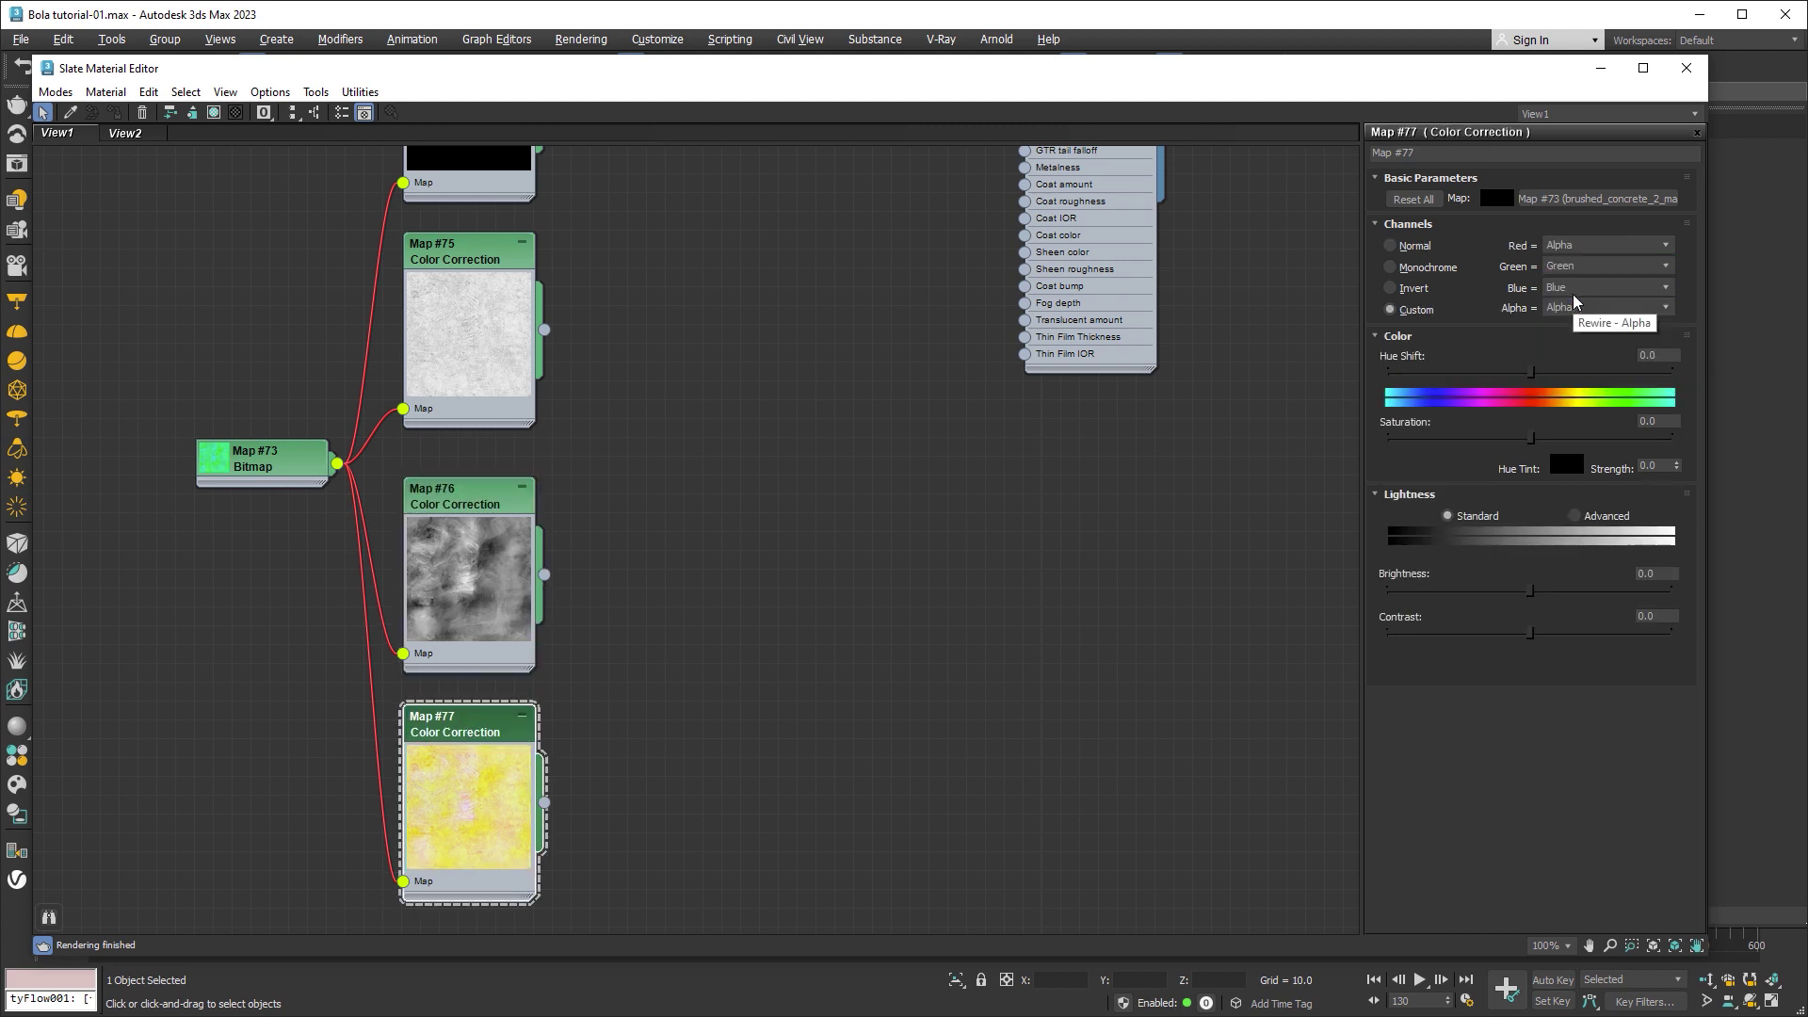
click(1572, 319)
click(1574, 287)
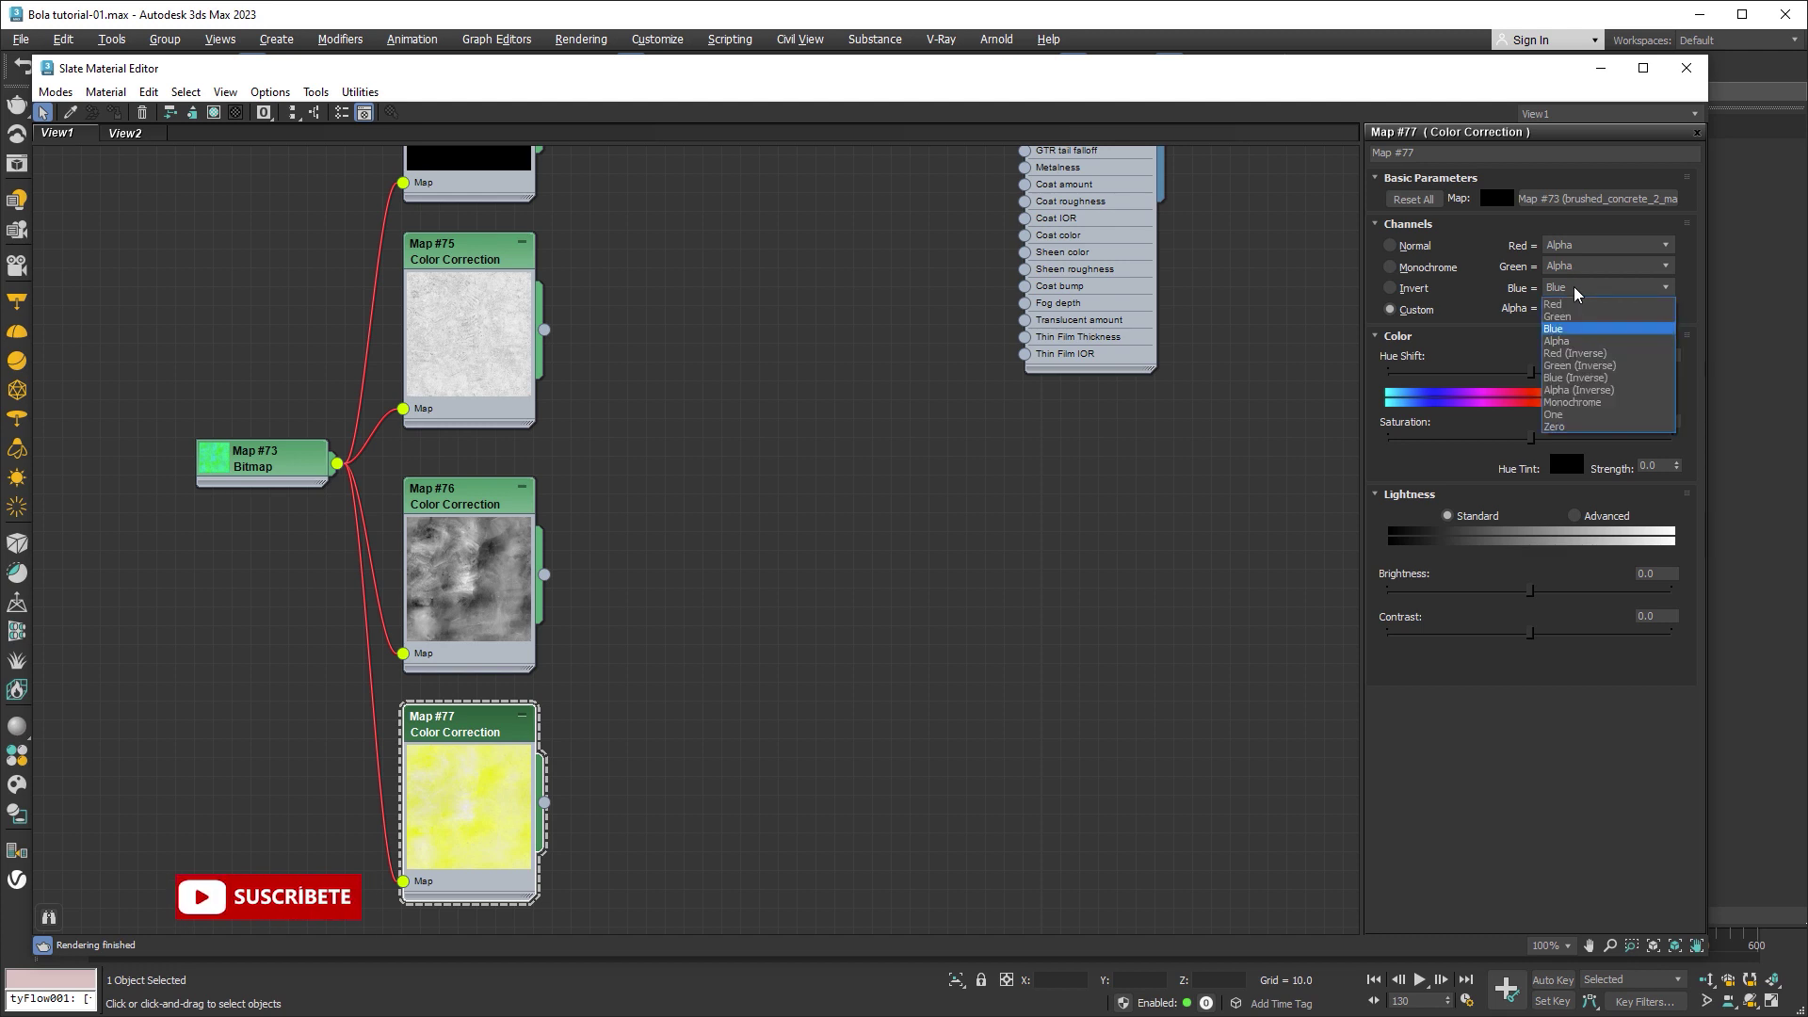
click(1575, 340)
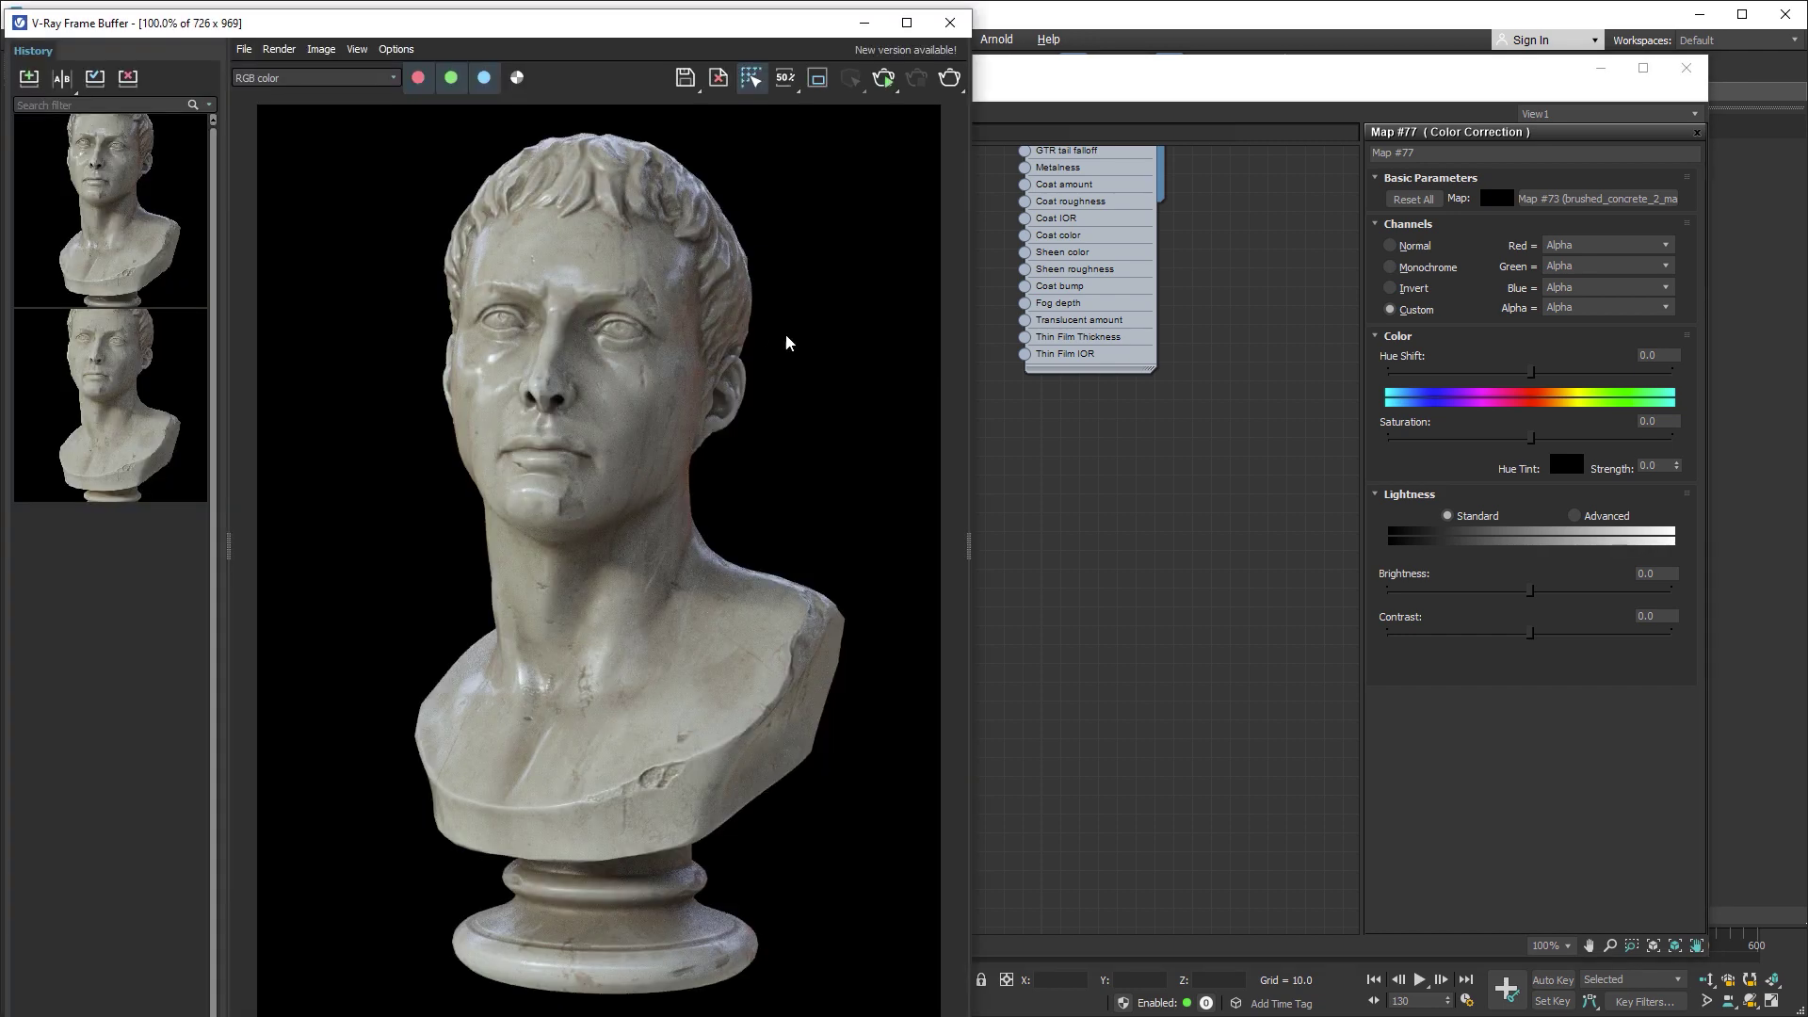
- Run and stop an IPR render of the concrete-patched bust, save it to History, and return to Slate
click(883, 81)
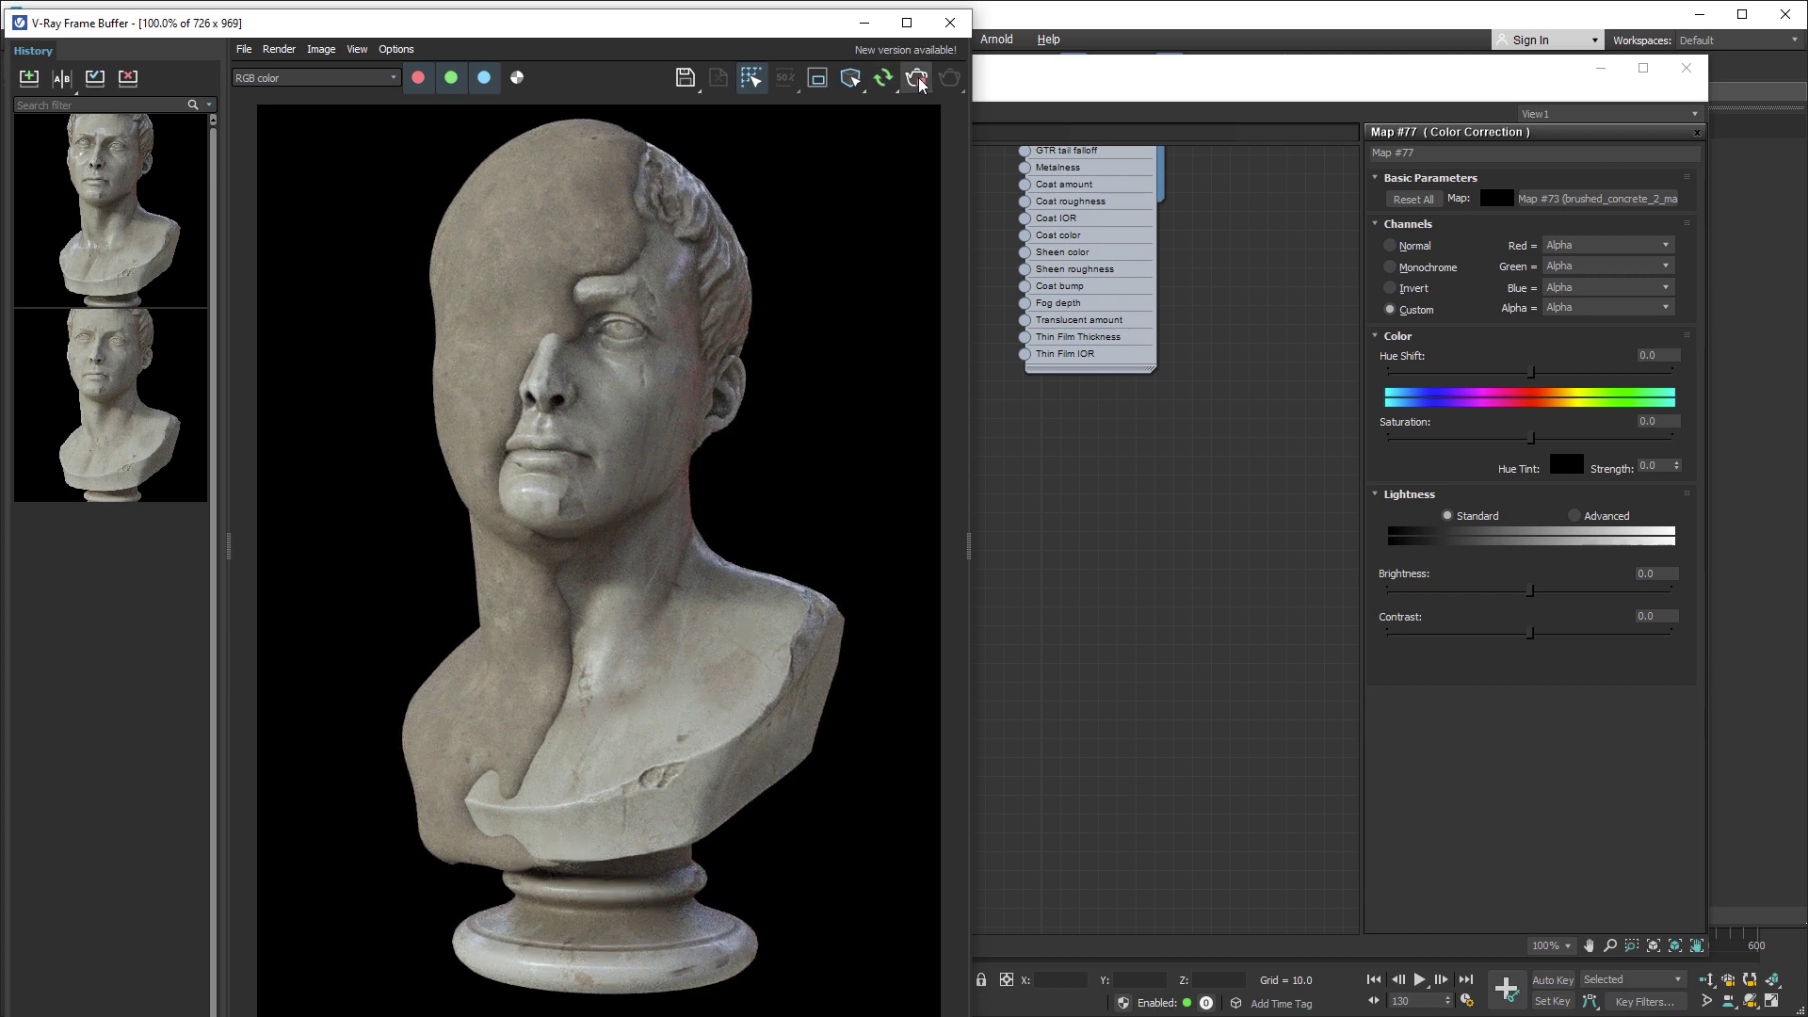
click(919, 82)
click(29, 78)
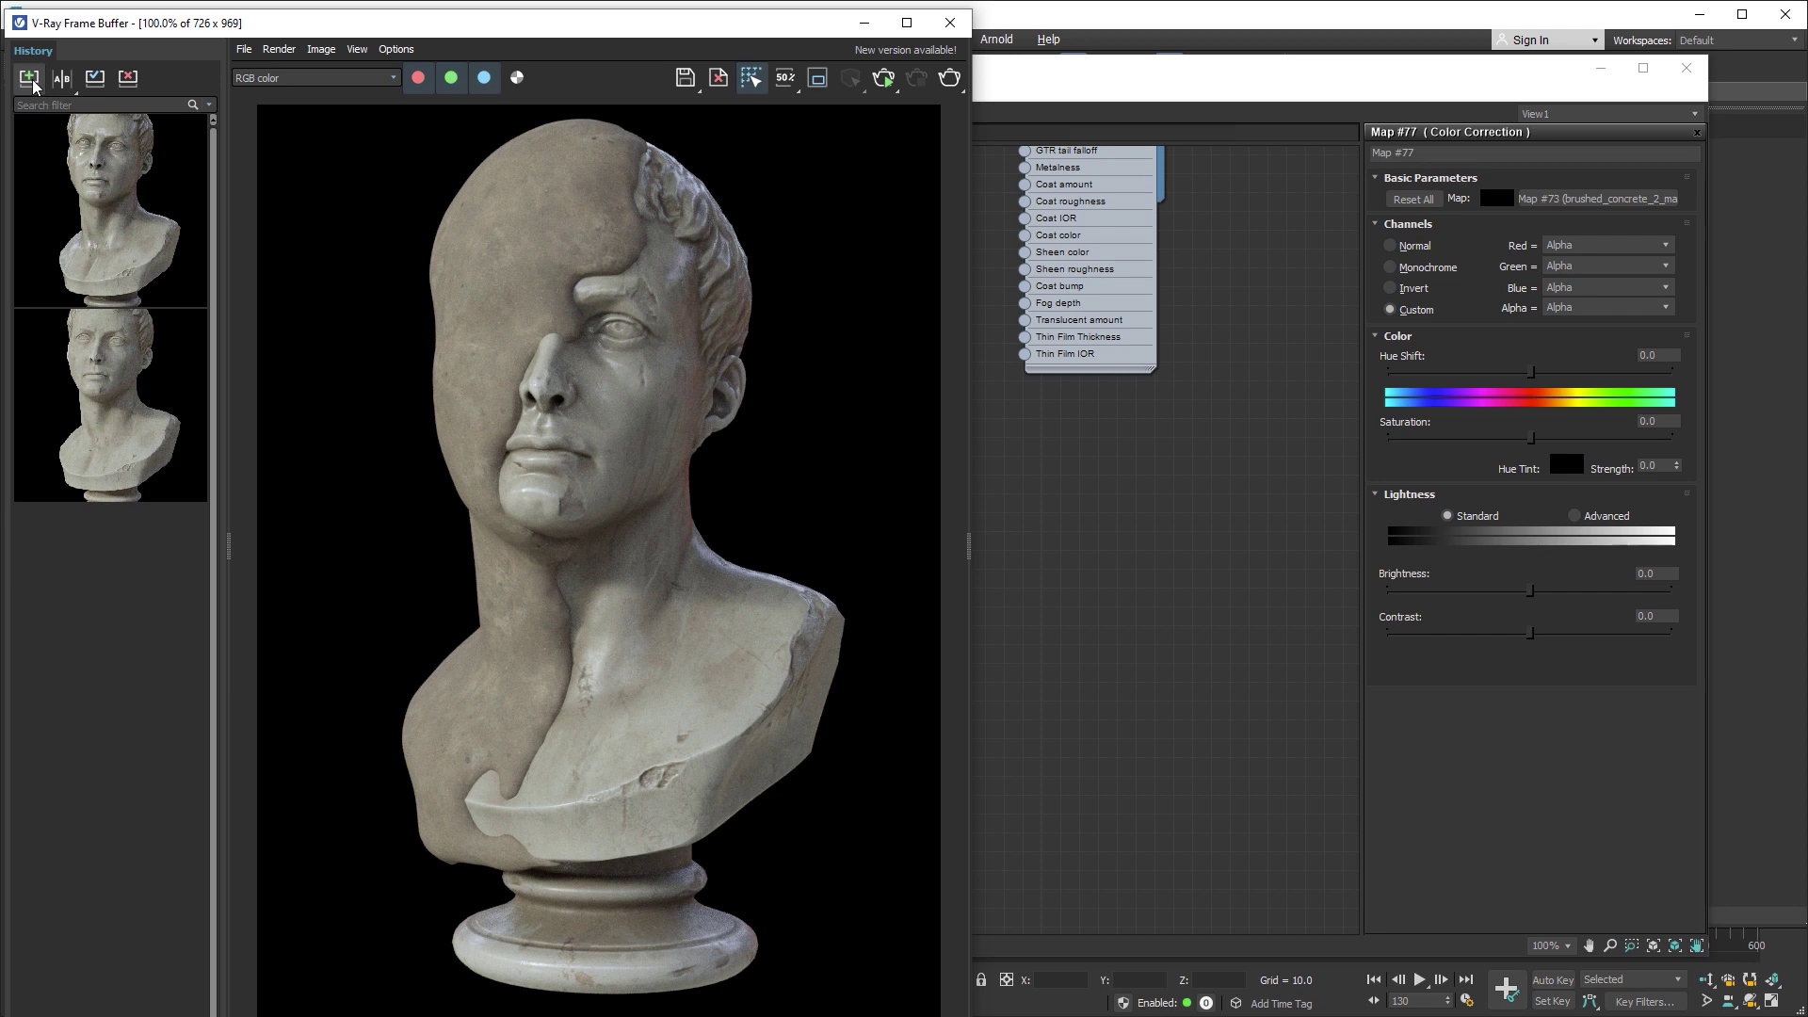
click(1065, 82)
- Wire the red-channel Map #74 into Material #4's Metalness input
middle_drag(804, 379, 718, 631)
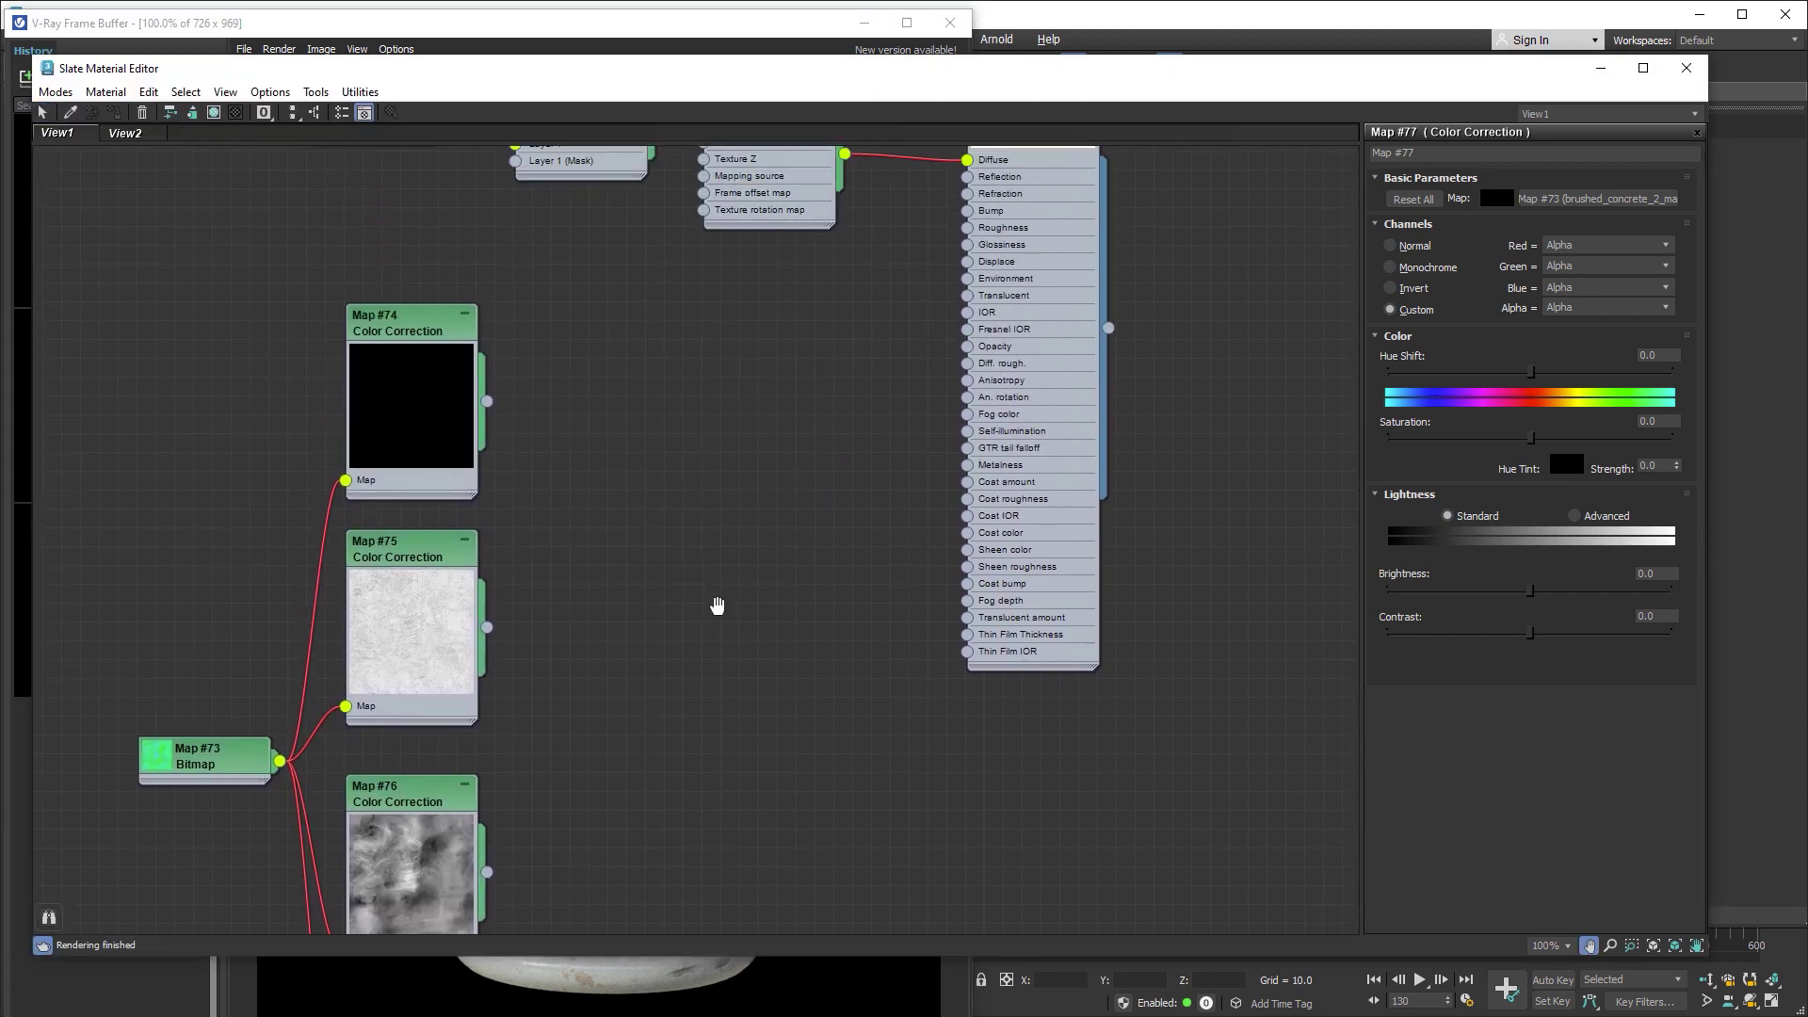
click(446, 360)
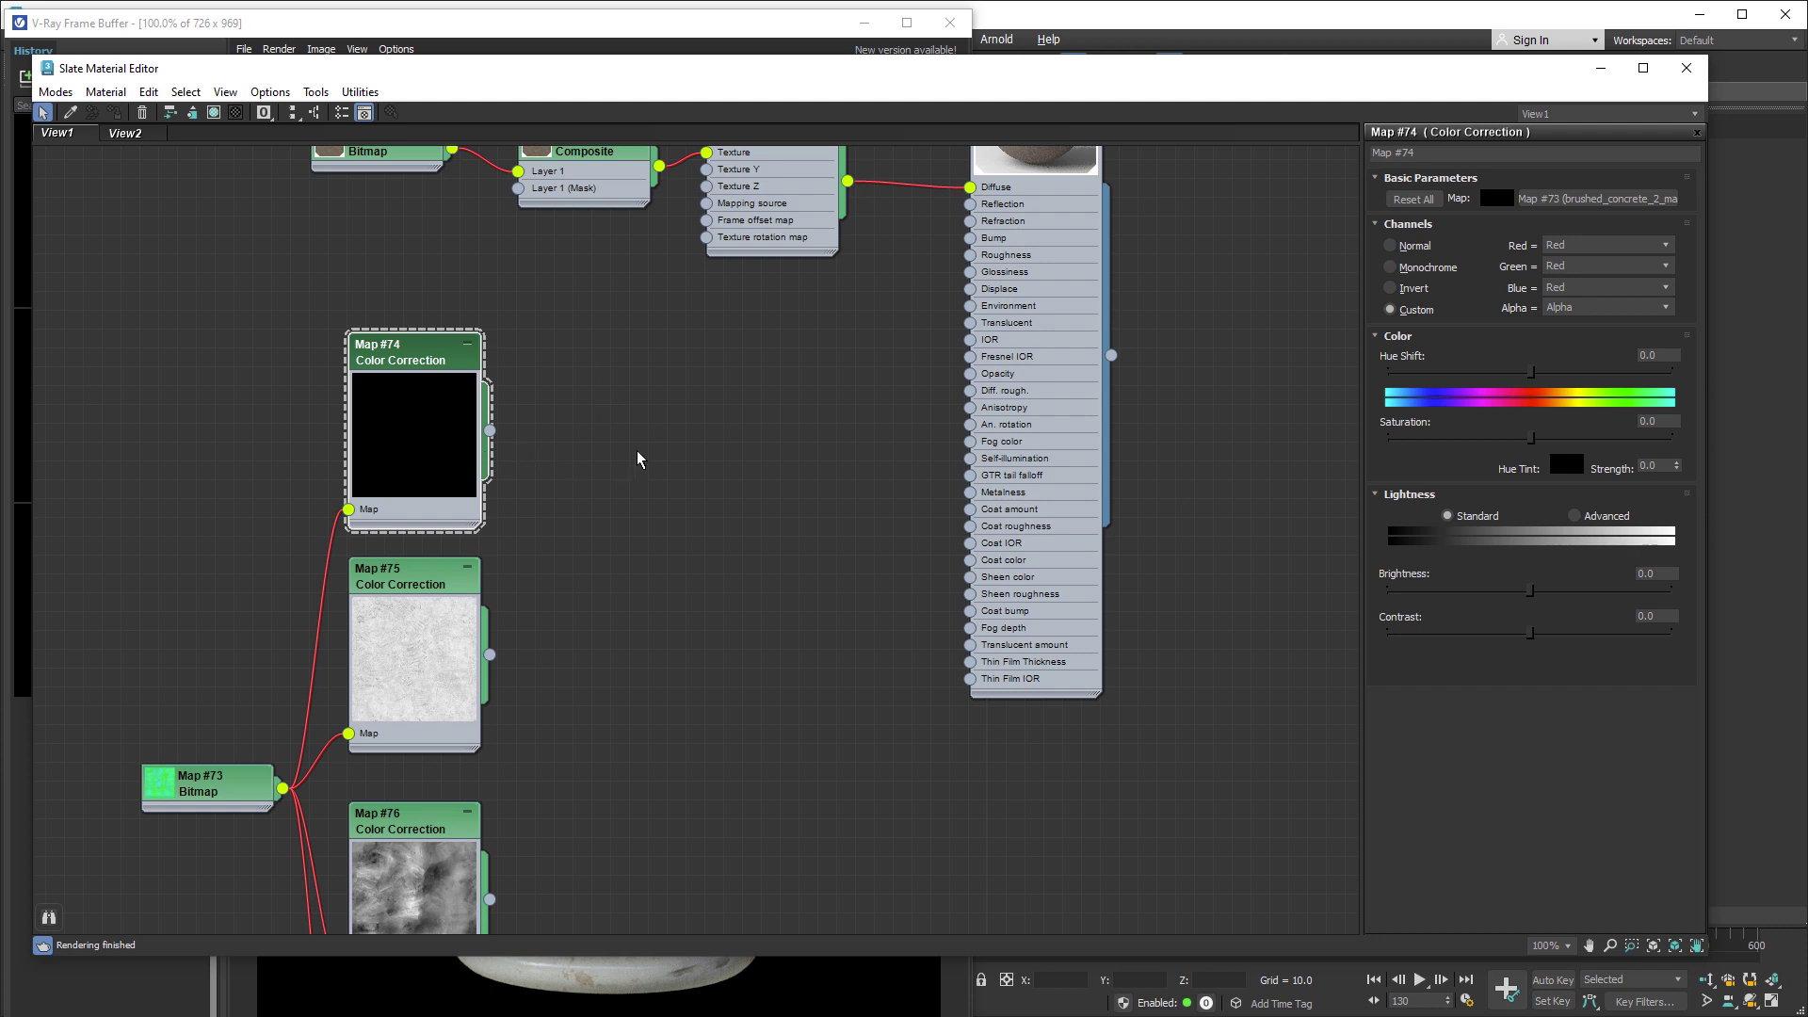
middle_drag(567, 458, 496, 557)
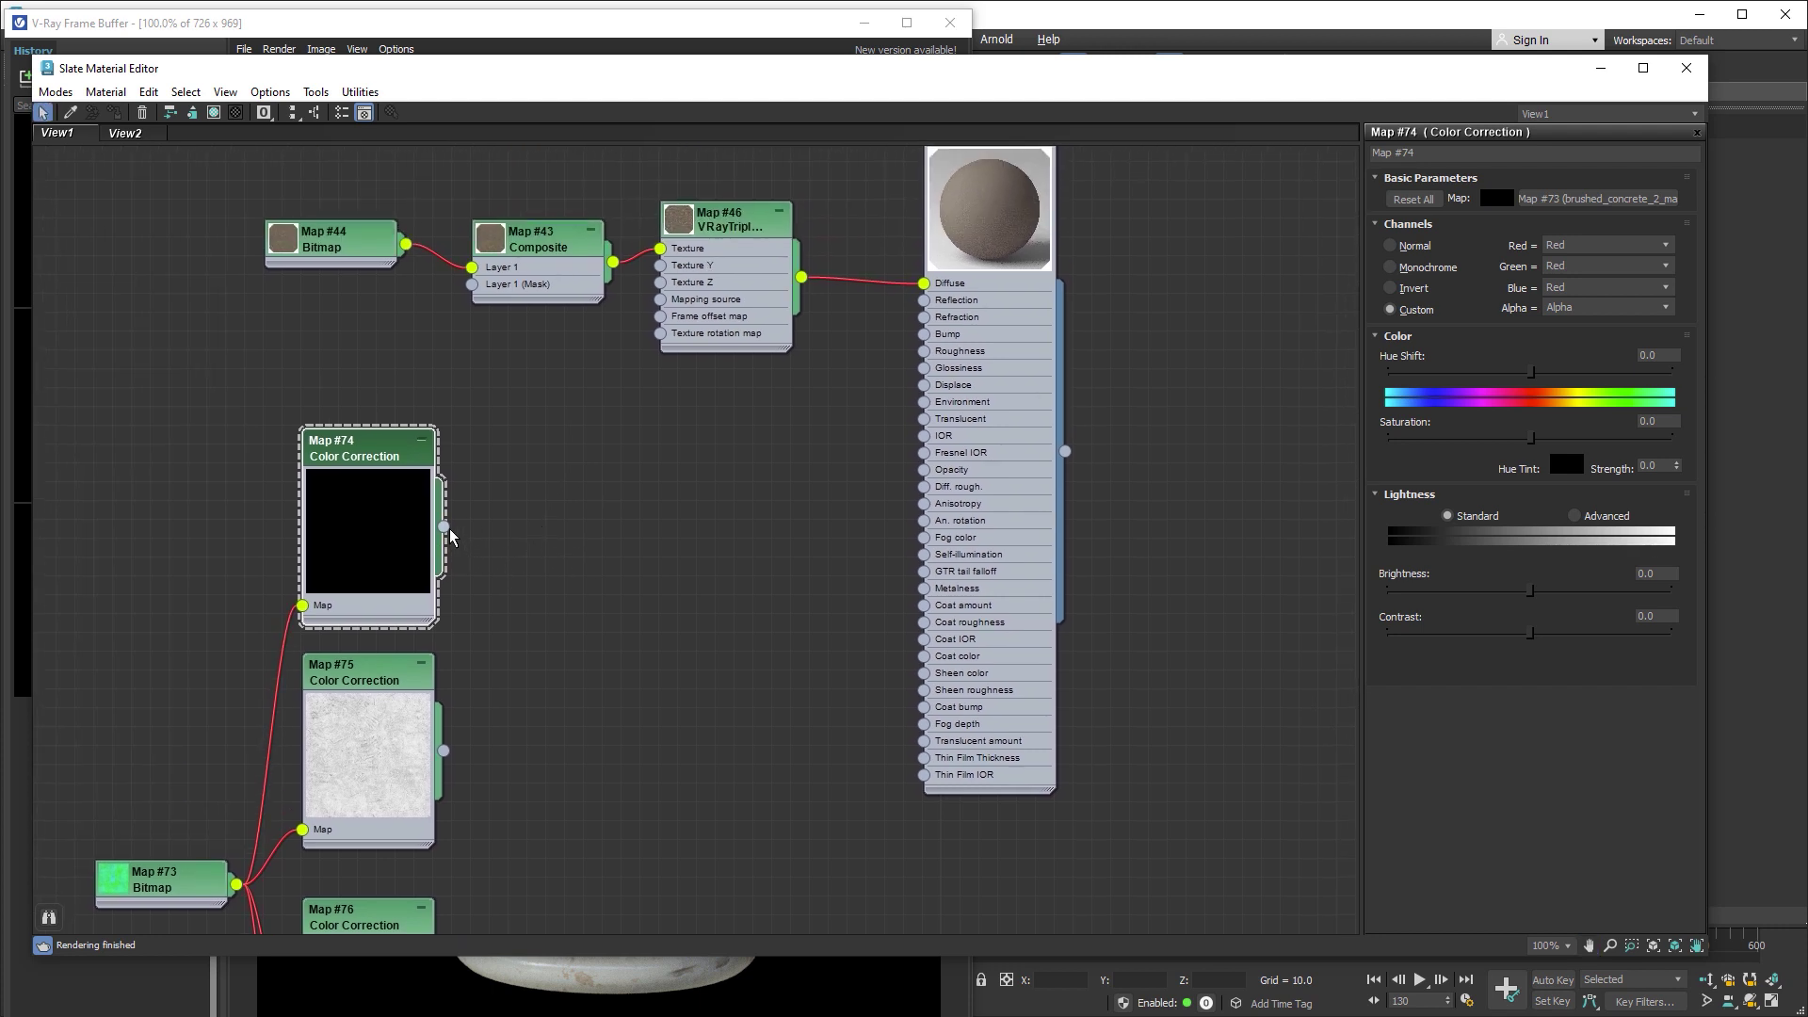
mouse_move(444, 527)
mouse_down()
mouse_move(758, 605)
mouse_move(923, 589)
mouse_up()
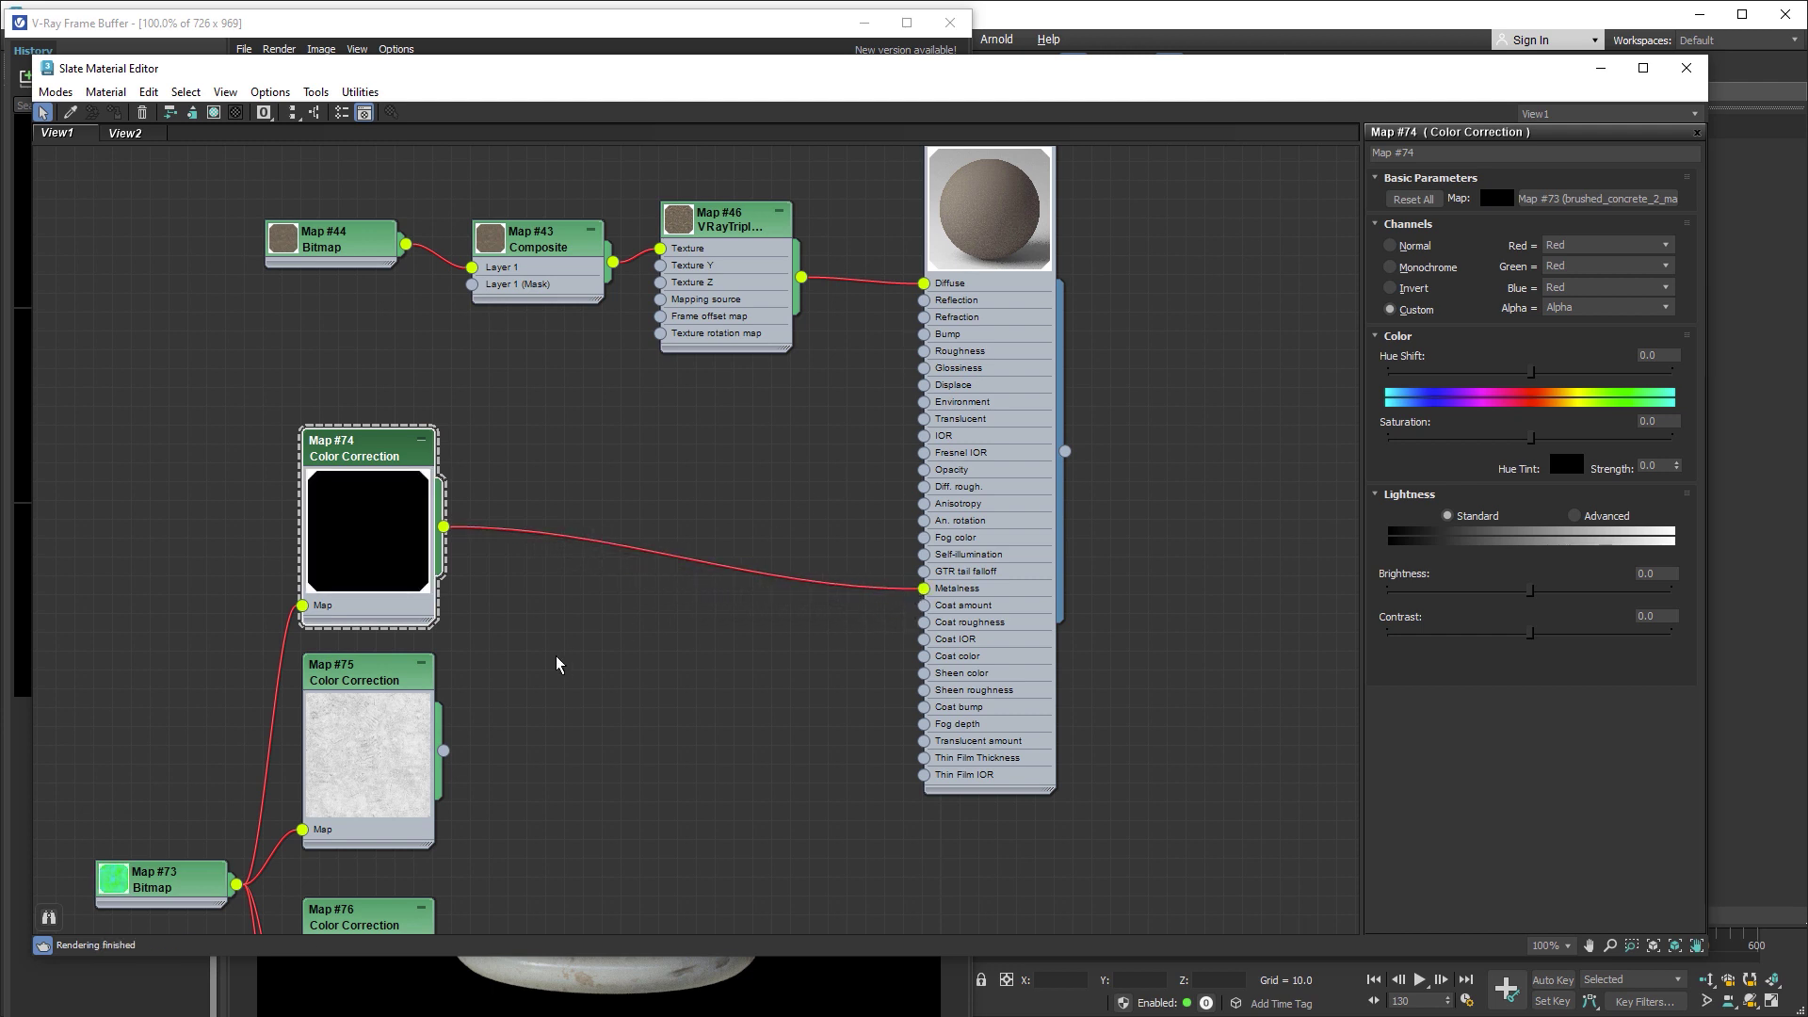
- Select the green-channel Map #75, then the Composite map
scroll(553, 637, down, 2)
click(373, 585)
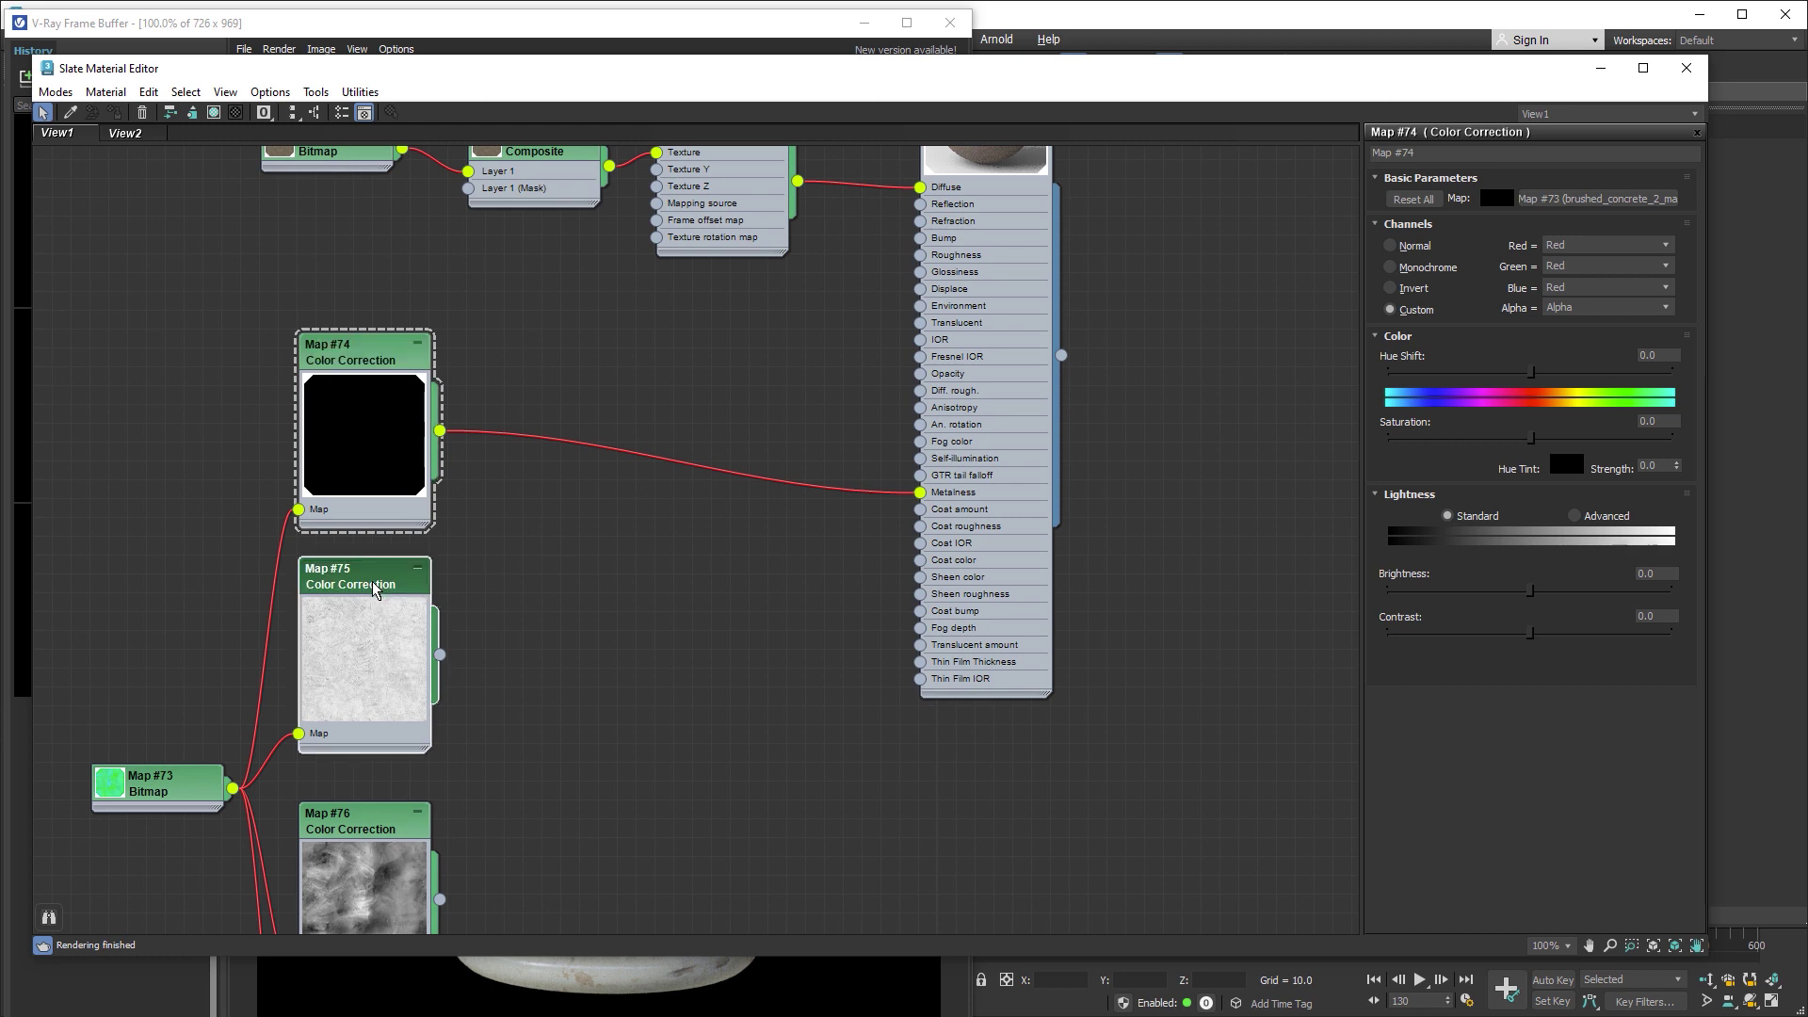
mouse_move(568, 415)
middle_down()
mouse_move(653, 508)
mouse_move(697, 476)
middle_up()
click(600, 269)
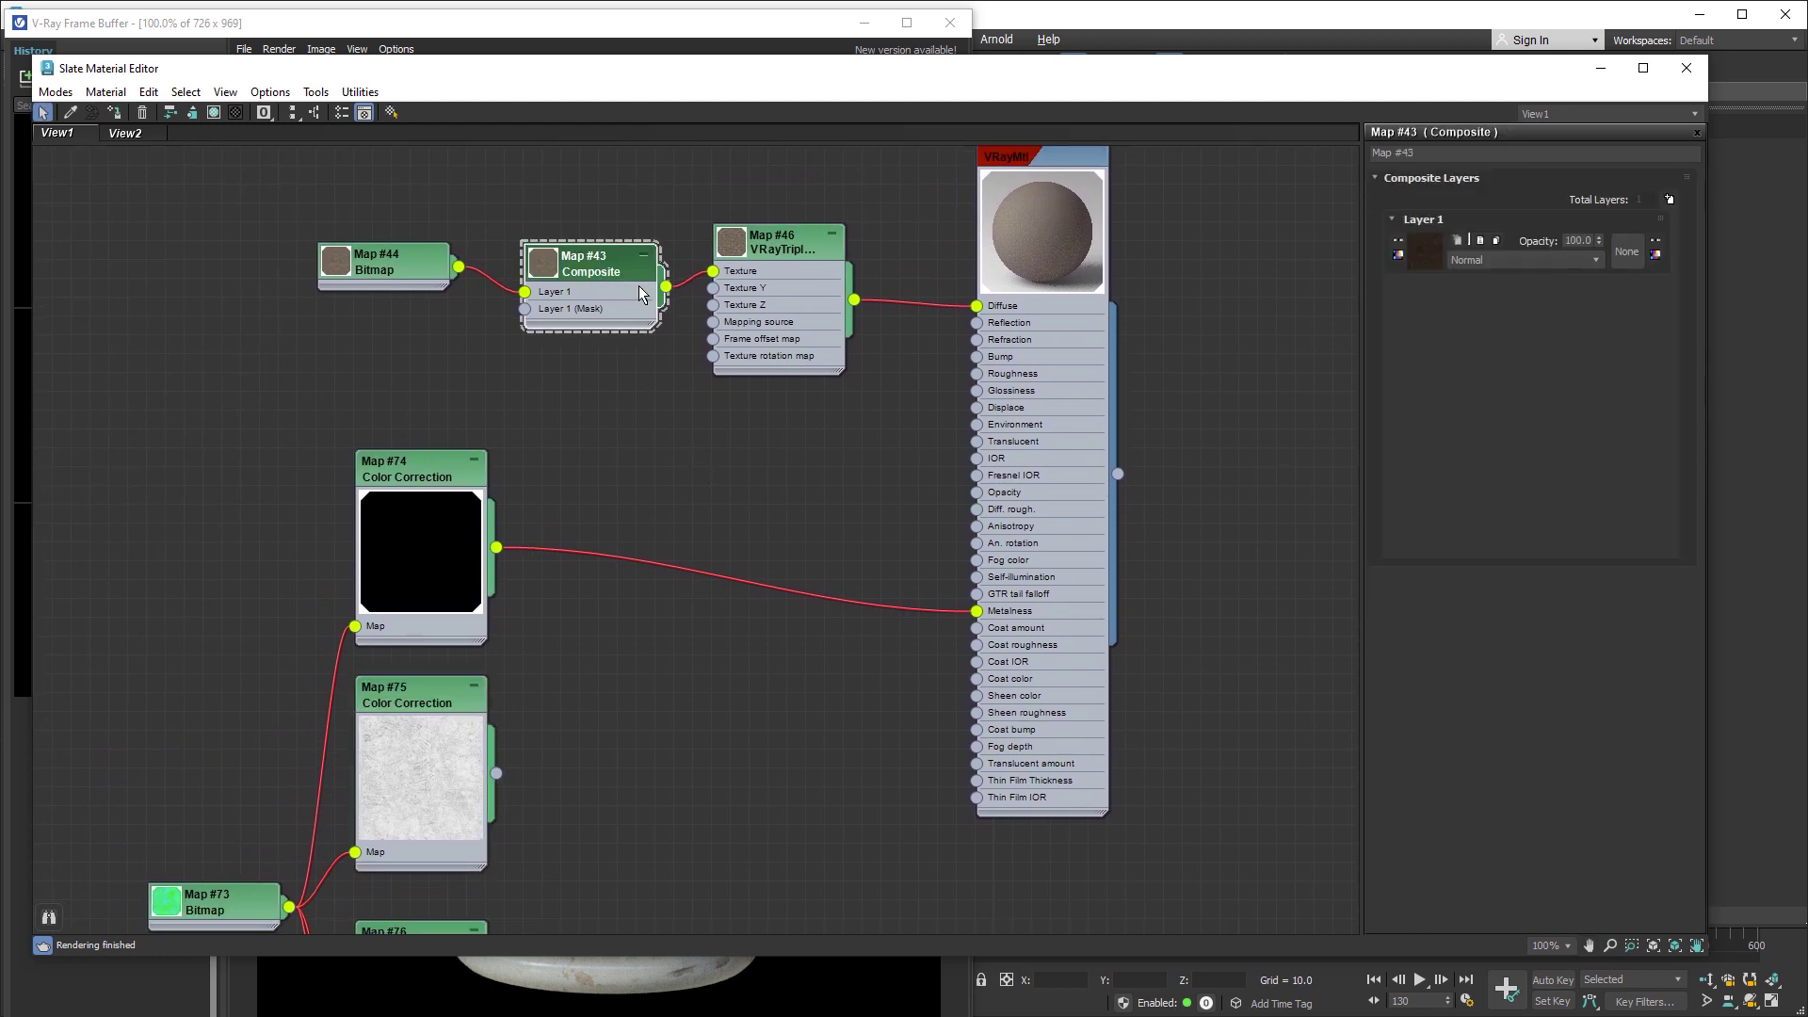
- Add Layer 2 to Composite Map #43, fed by Map #75 with Multiply blending
click(1671, 200)
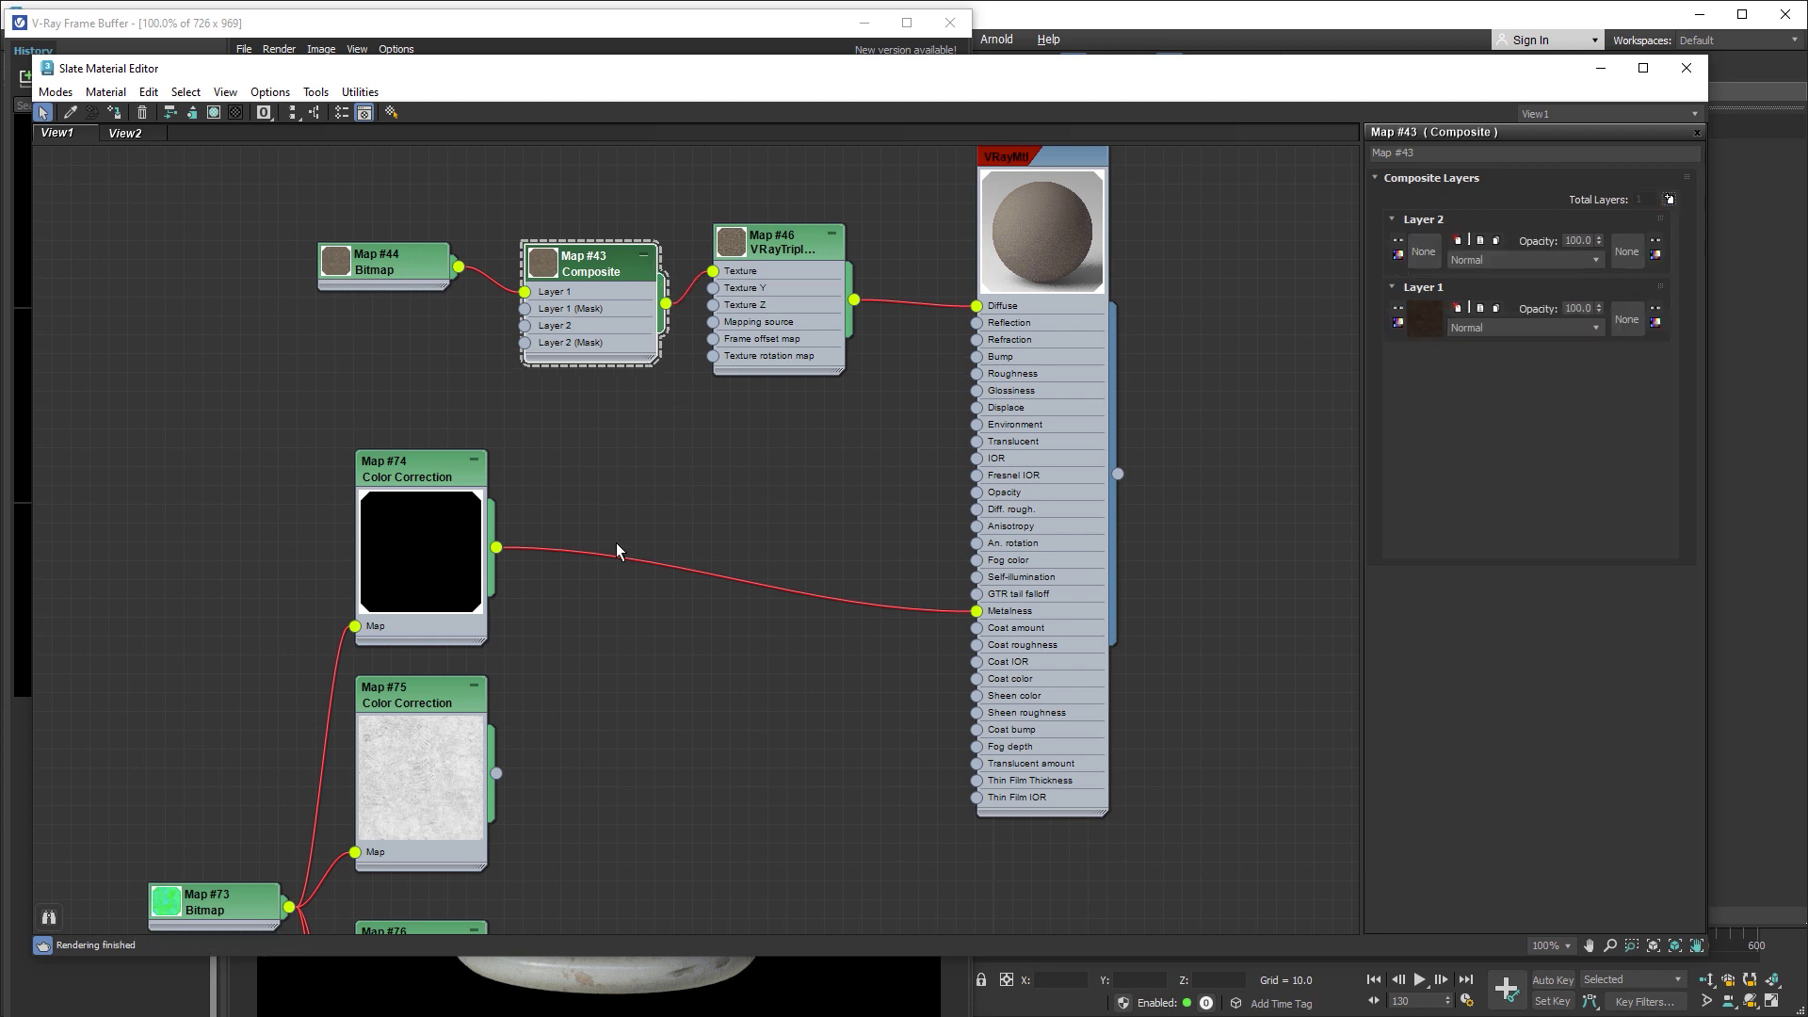
mouse_move(495, 773)
mouse_down()
mouse_move(505, 380)
mouse_move(524, 326)
mouse_up()
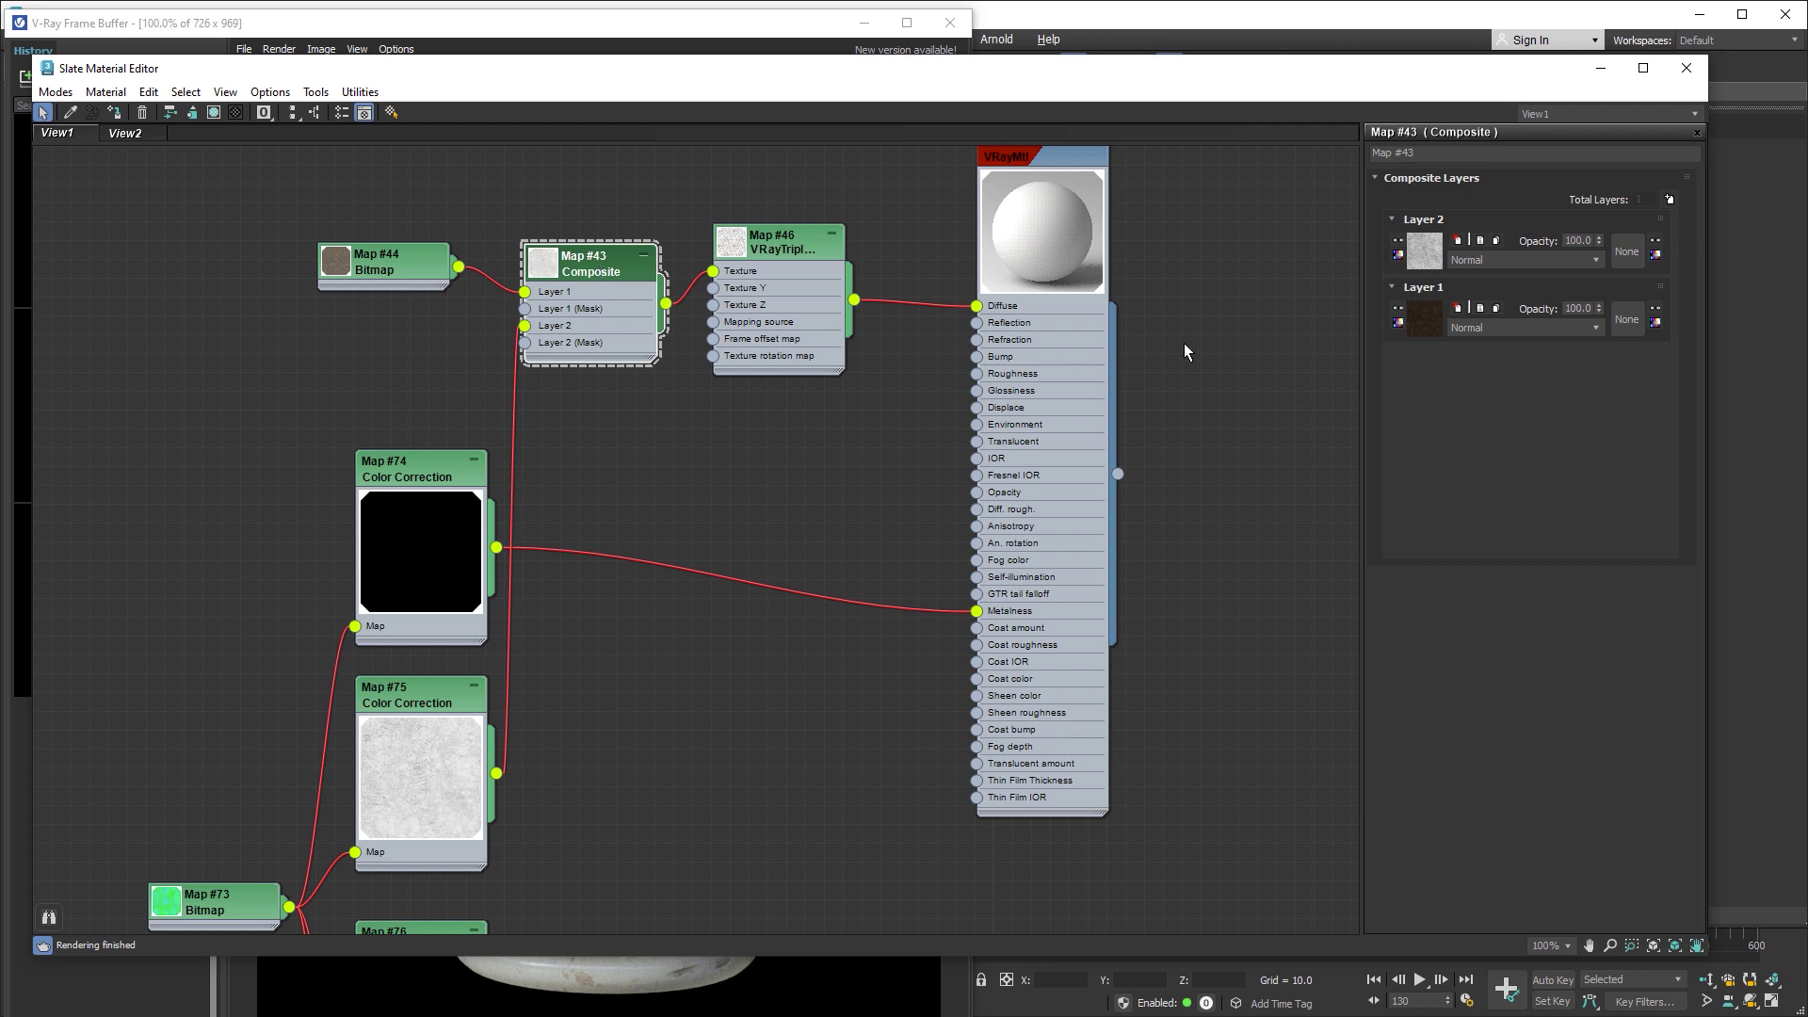
click(1505, 269)
click(1490, 336)
middle_drag(760, 694, 759, 392)
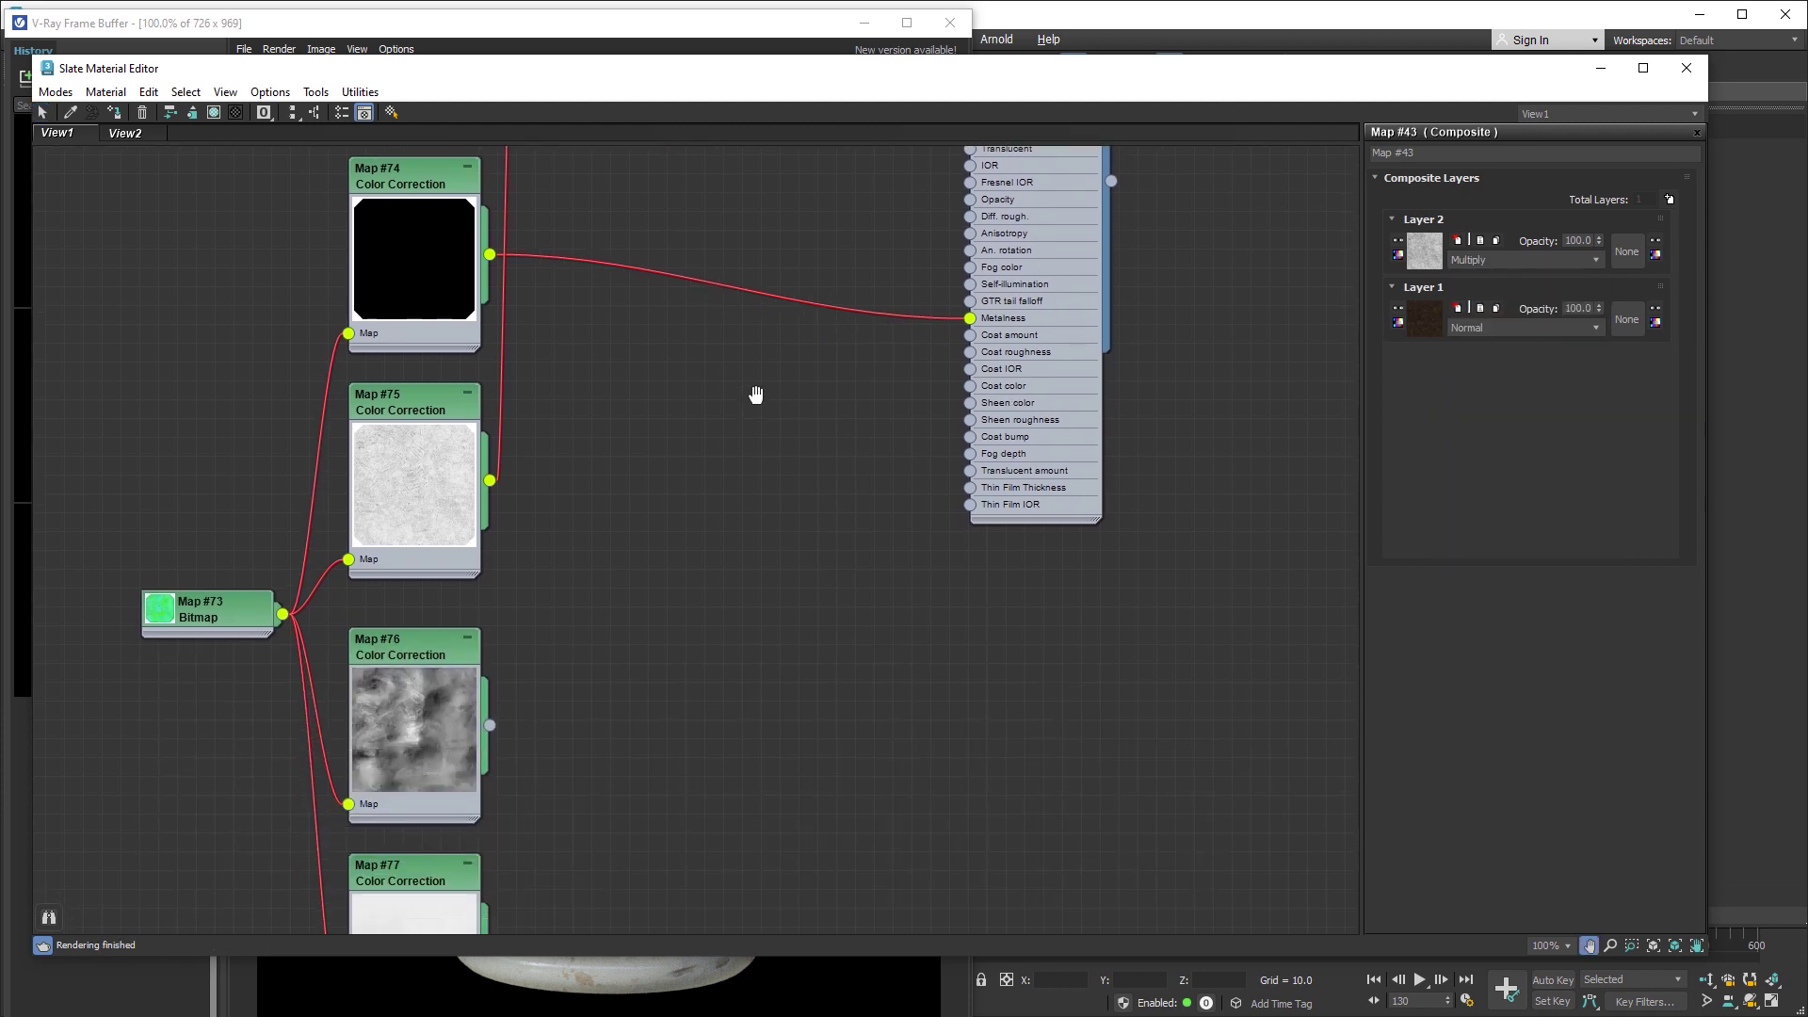
click(427, 634)
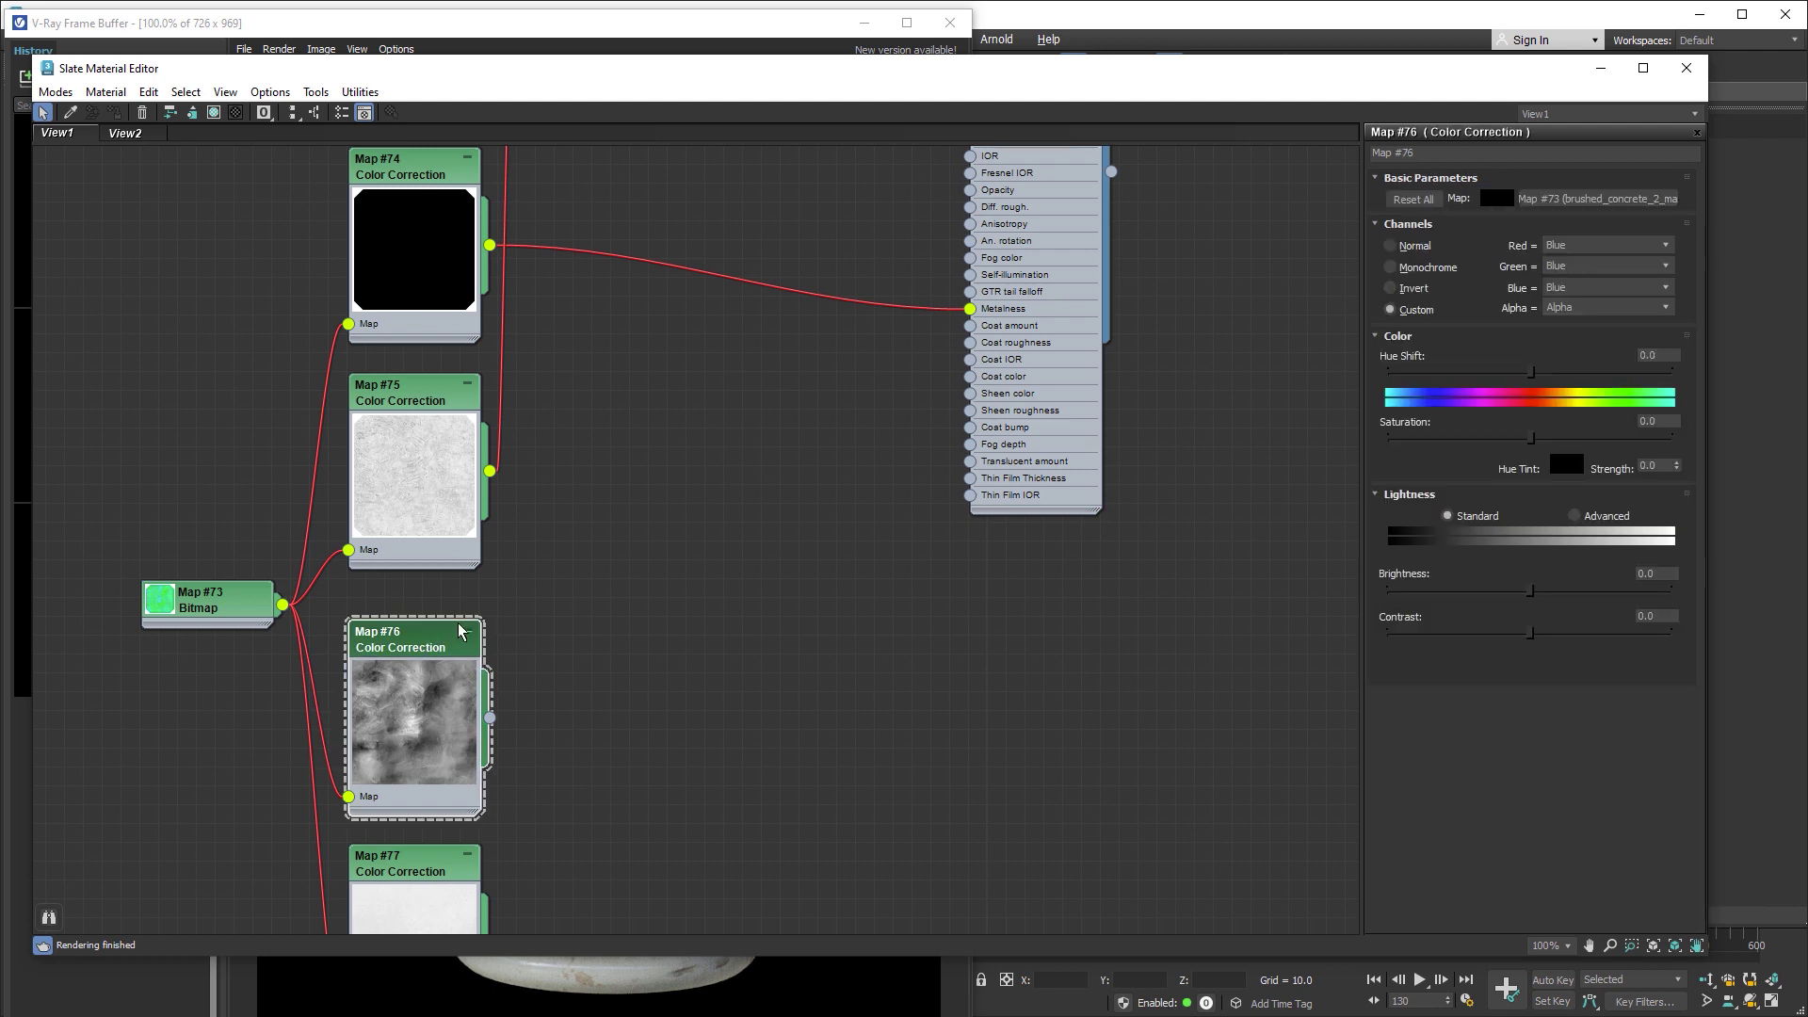
- Connect the alpha-channel Map #77 to Material #4's Roughness input
middle_drag(775, 716, 749, 501)
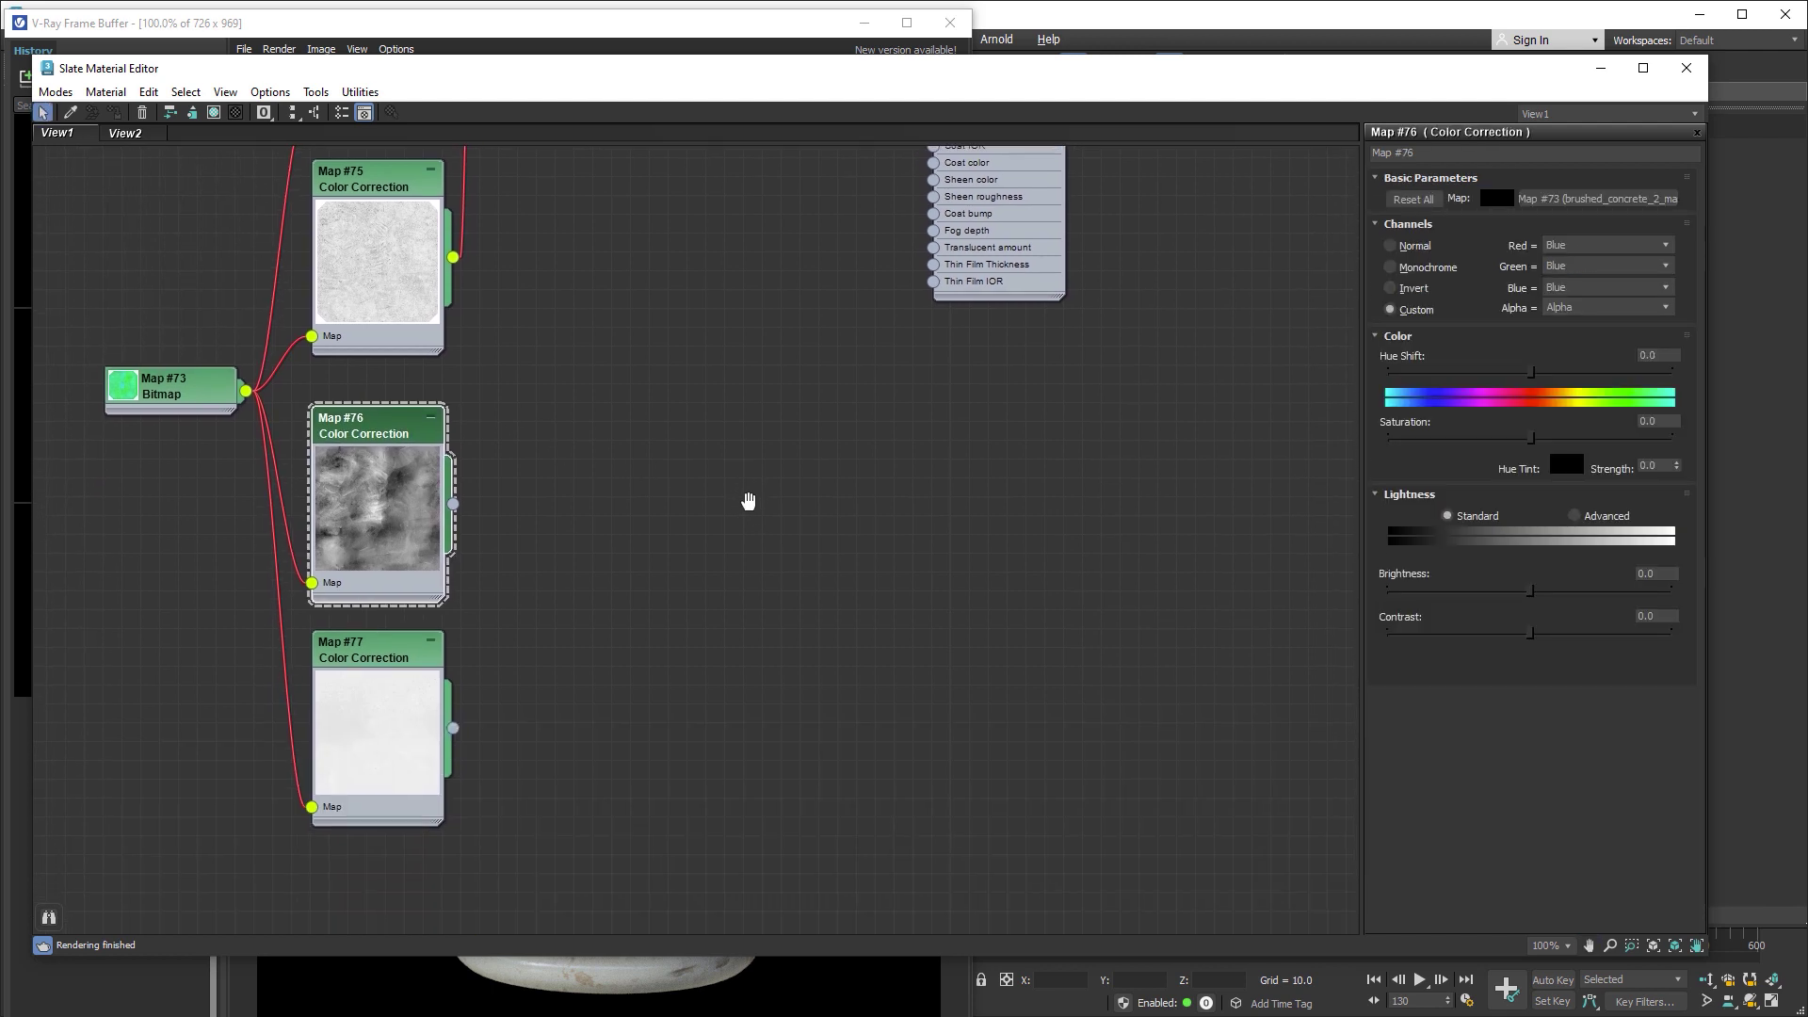
click(386, 653)
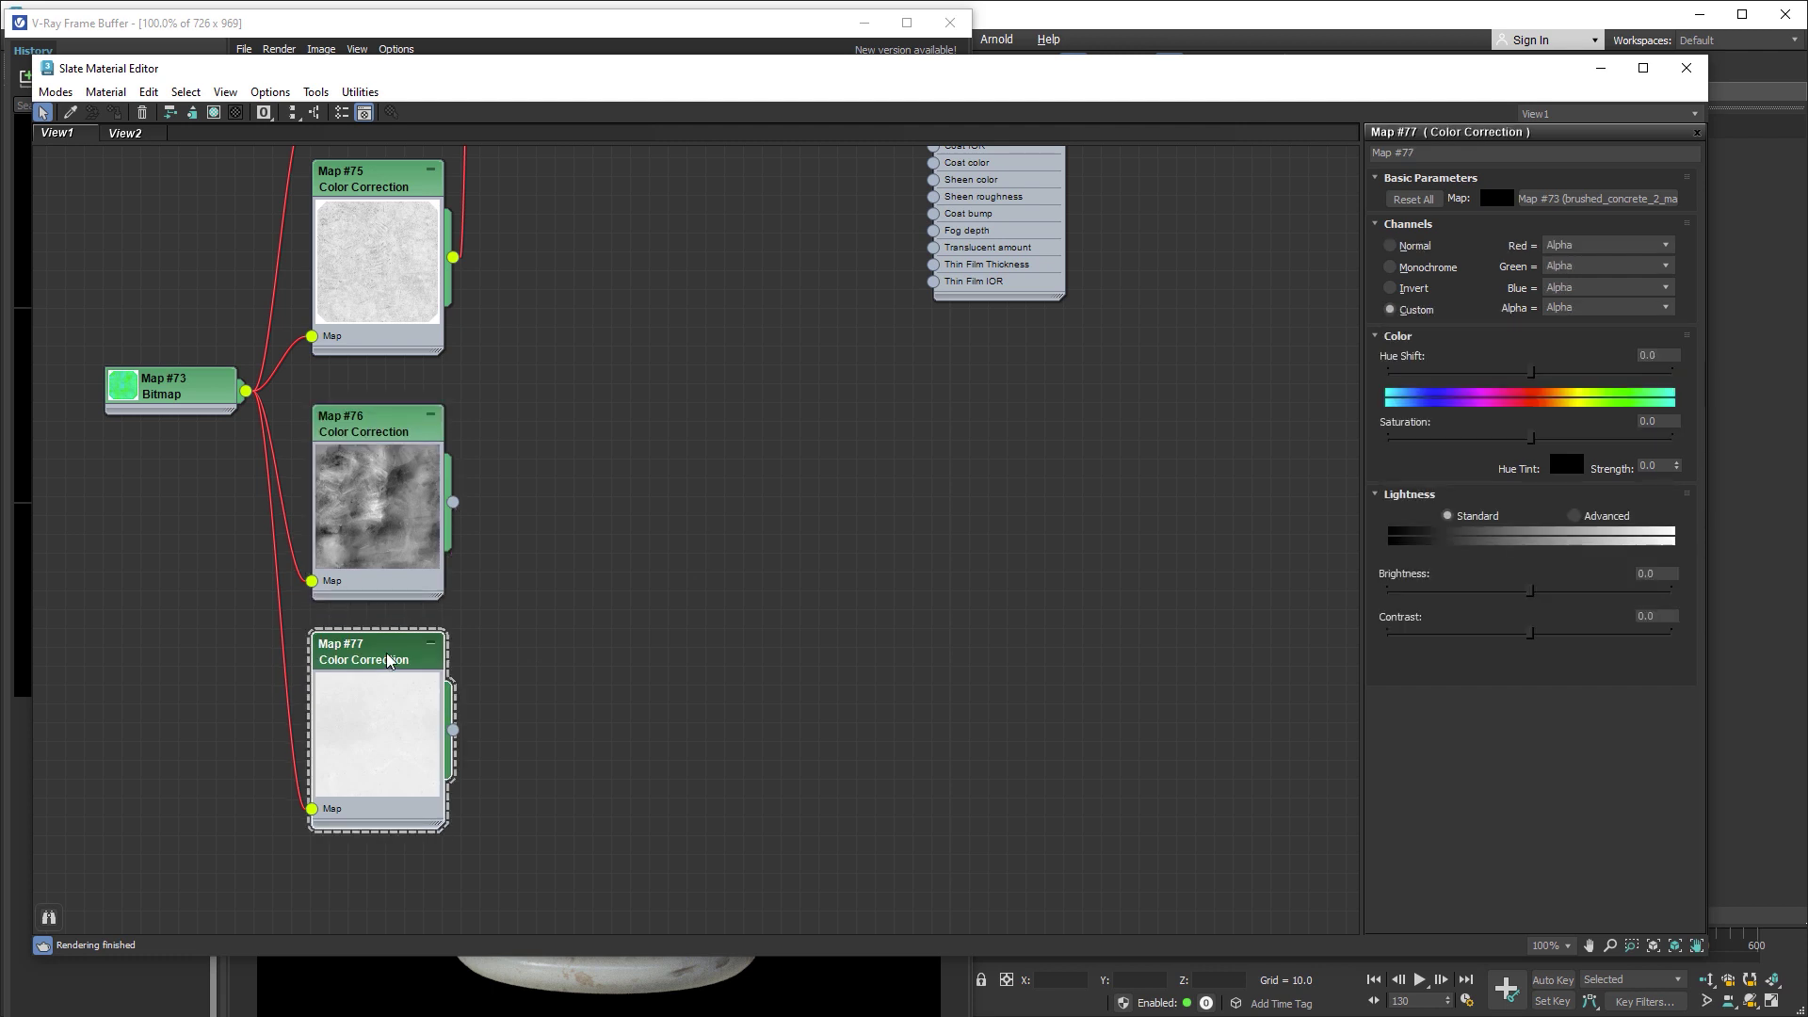
mouse_move(694, 625)
middle_down()
mouse_move(646, 637)
mouse_move(638, 745)
middle_up()
scroll(658, 655, down, 1)
scroll(678, 558, down, 1)
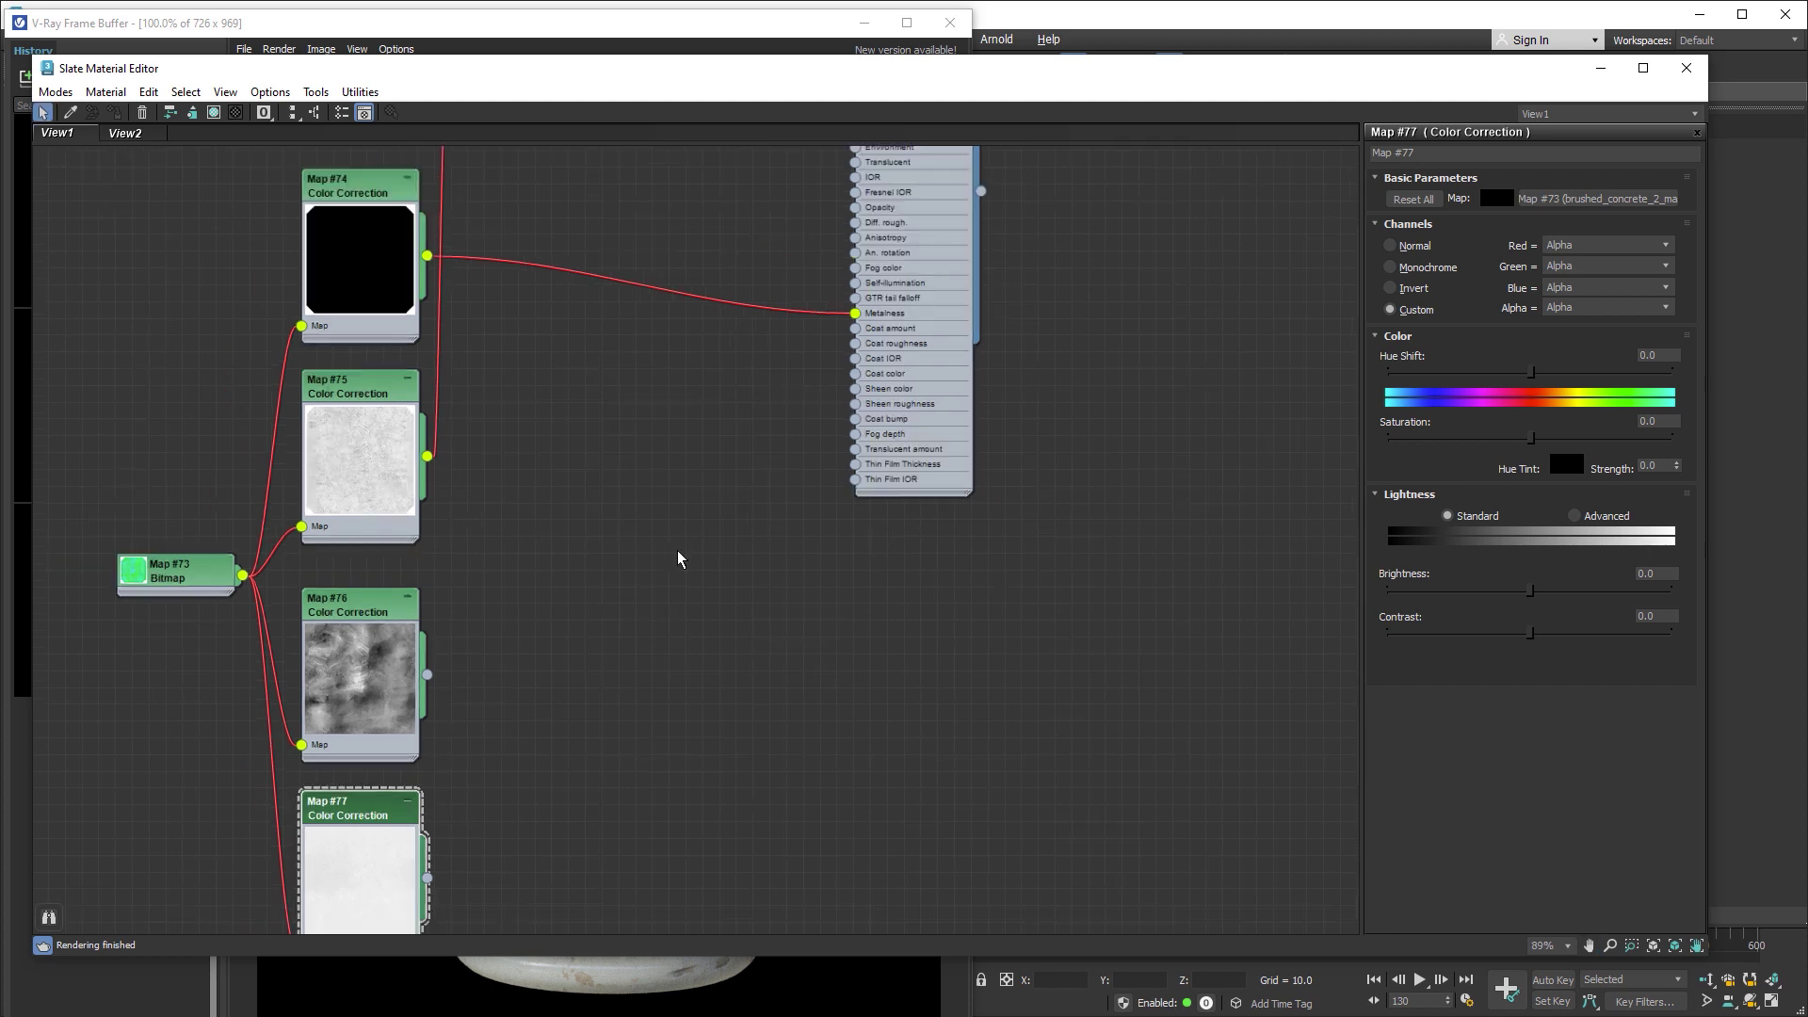
middle_drag(678, 558, 675, 590)
scroll(675, 590, down, 1)
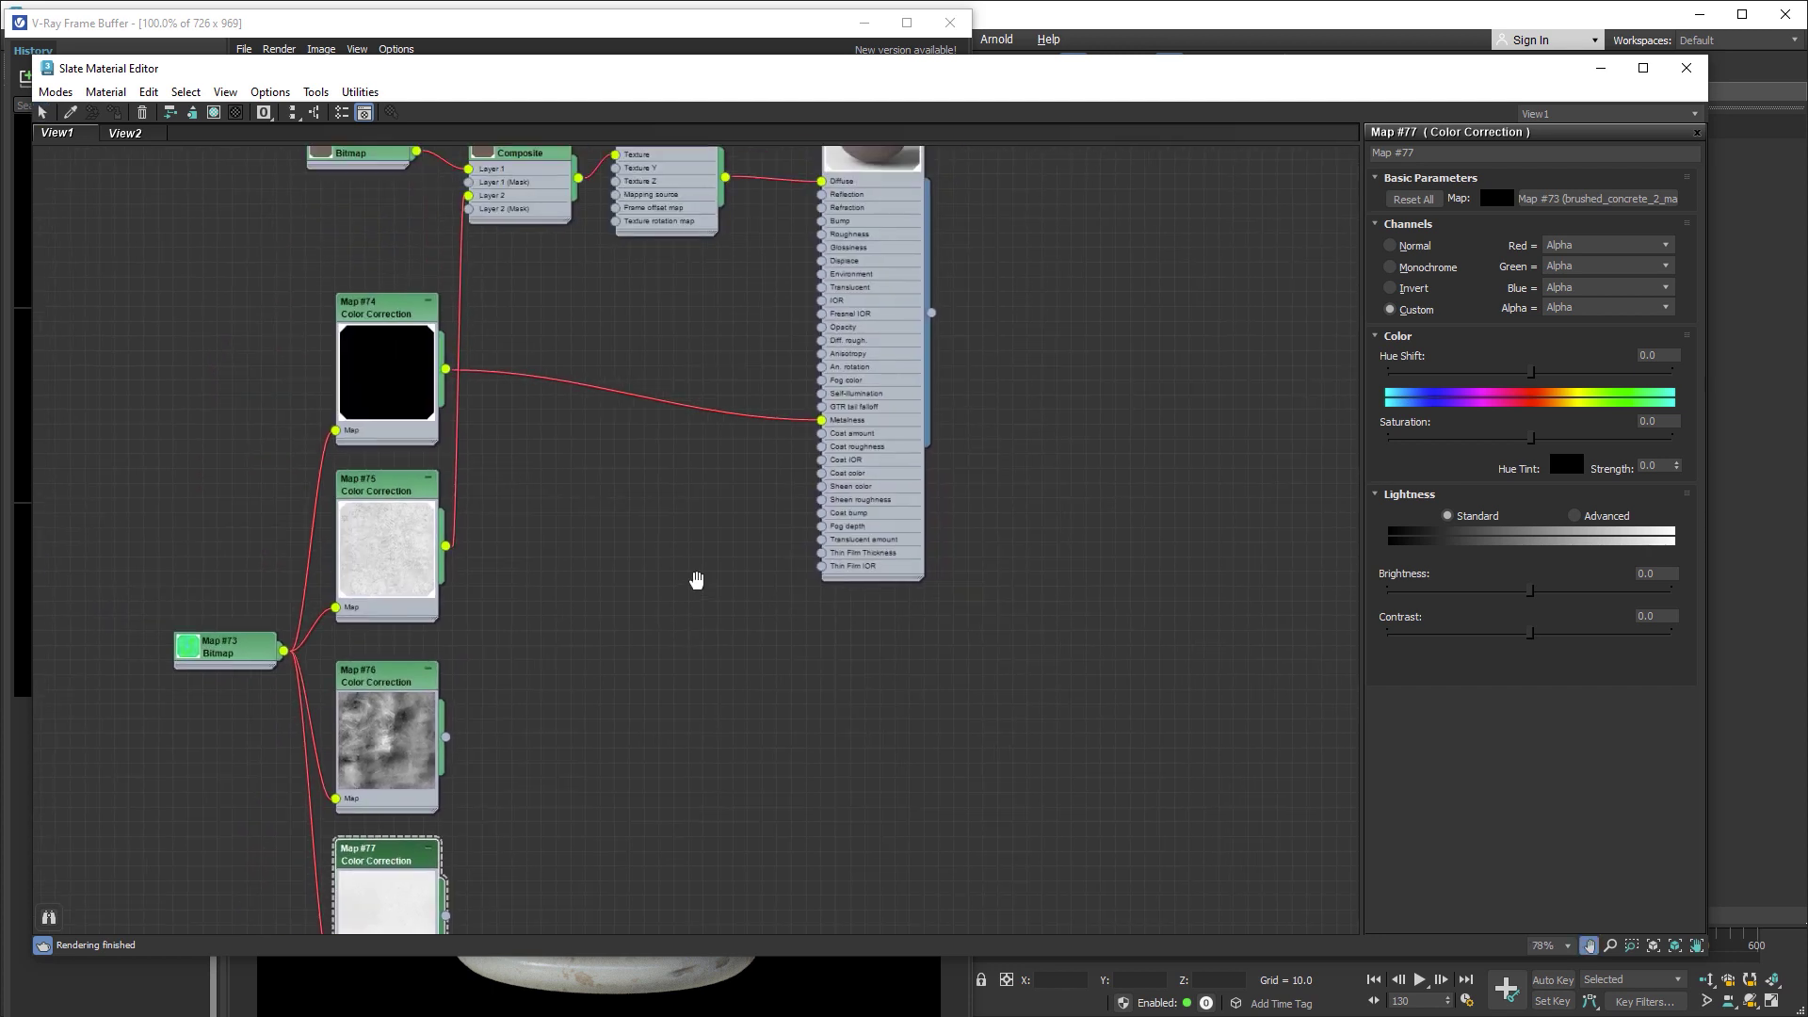
mouse_move(444, 918)
mouse_down()
mouse_move(733, 517)
mouse_move(821, 235)
mouse_up()
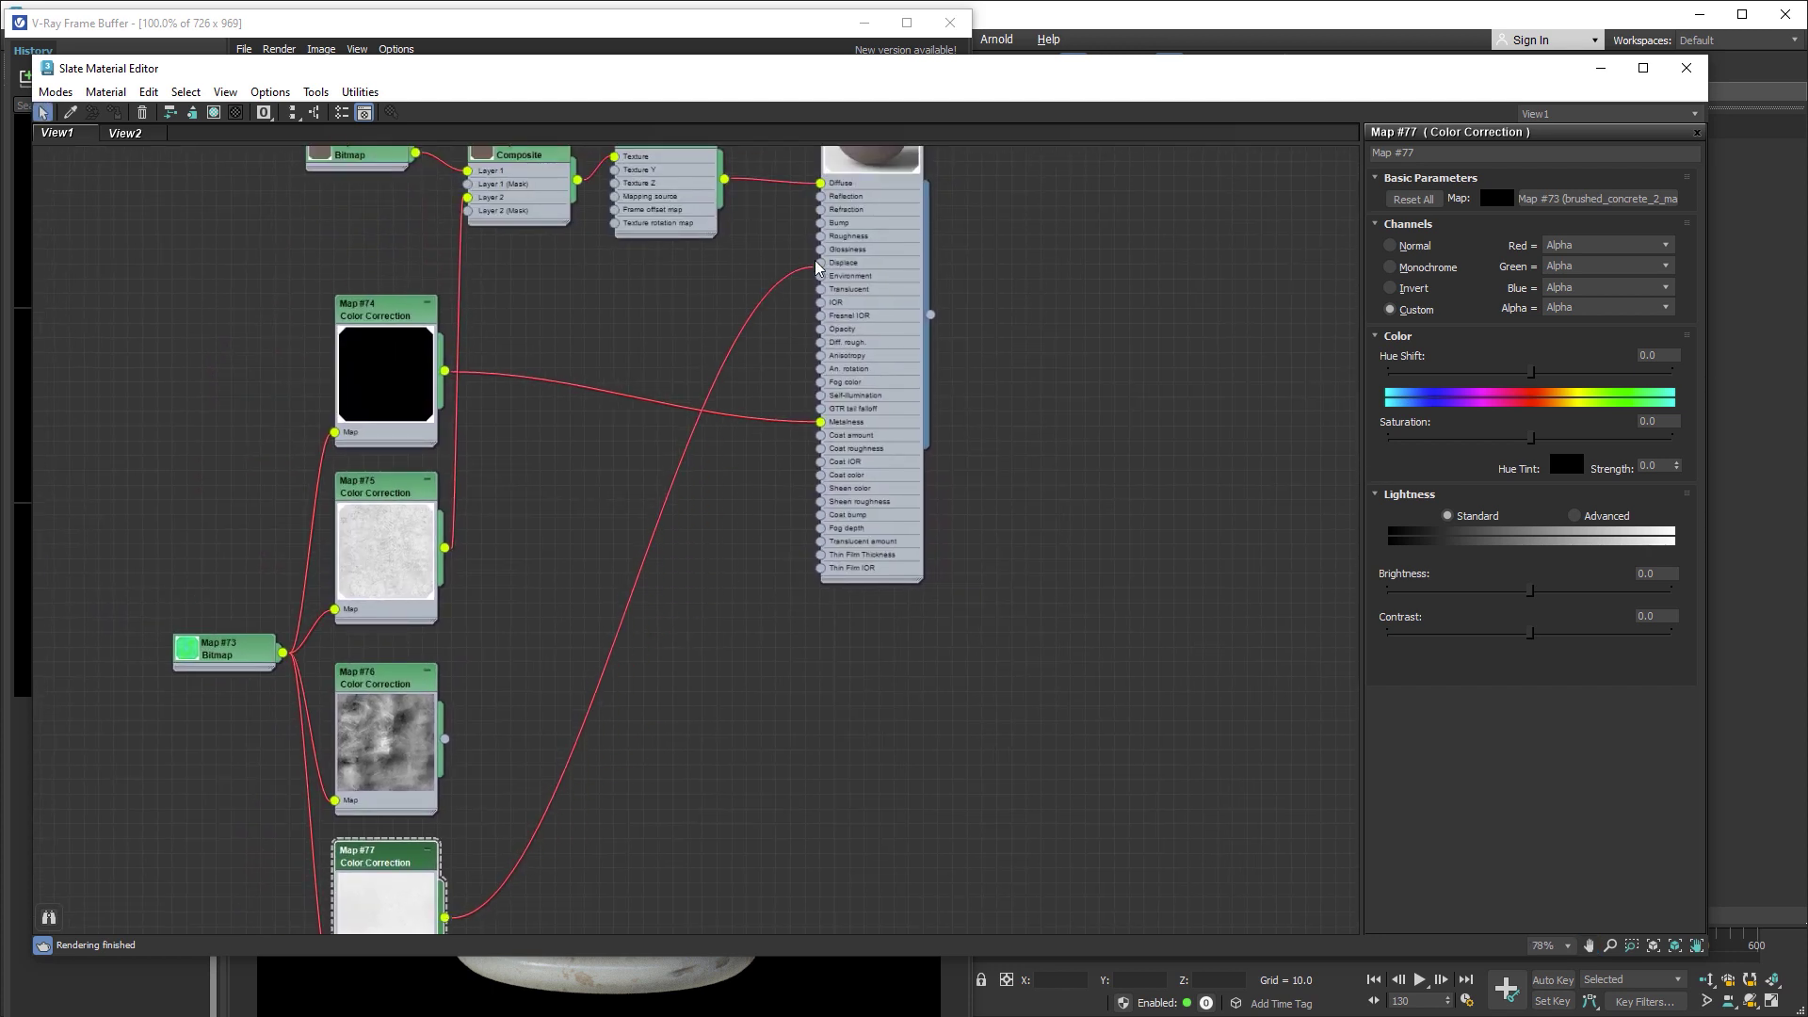
middle_drag(710, 275, 668, 378)
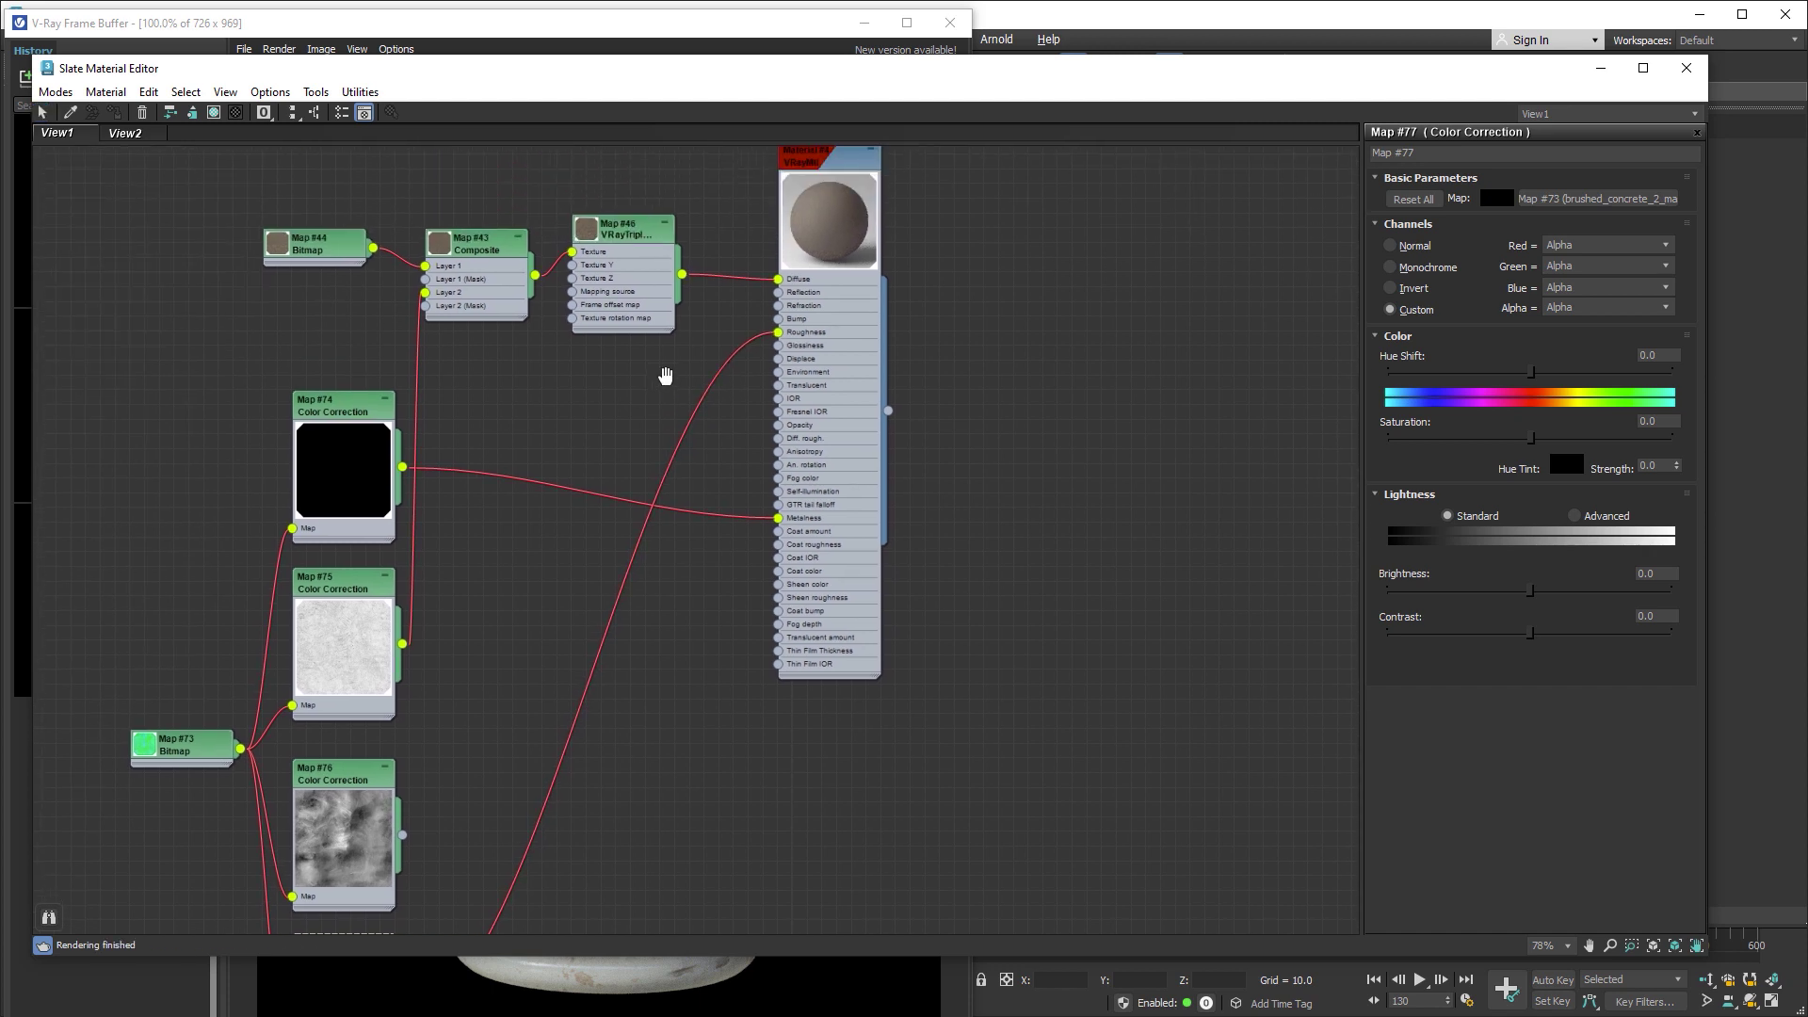
click(823, 168)
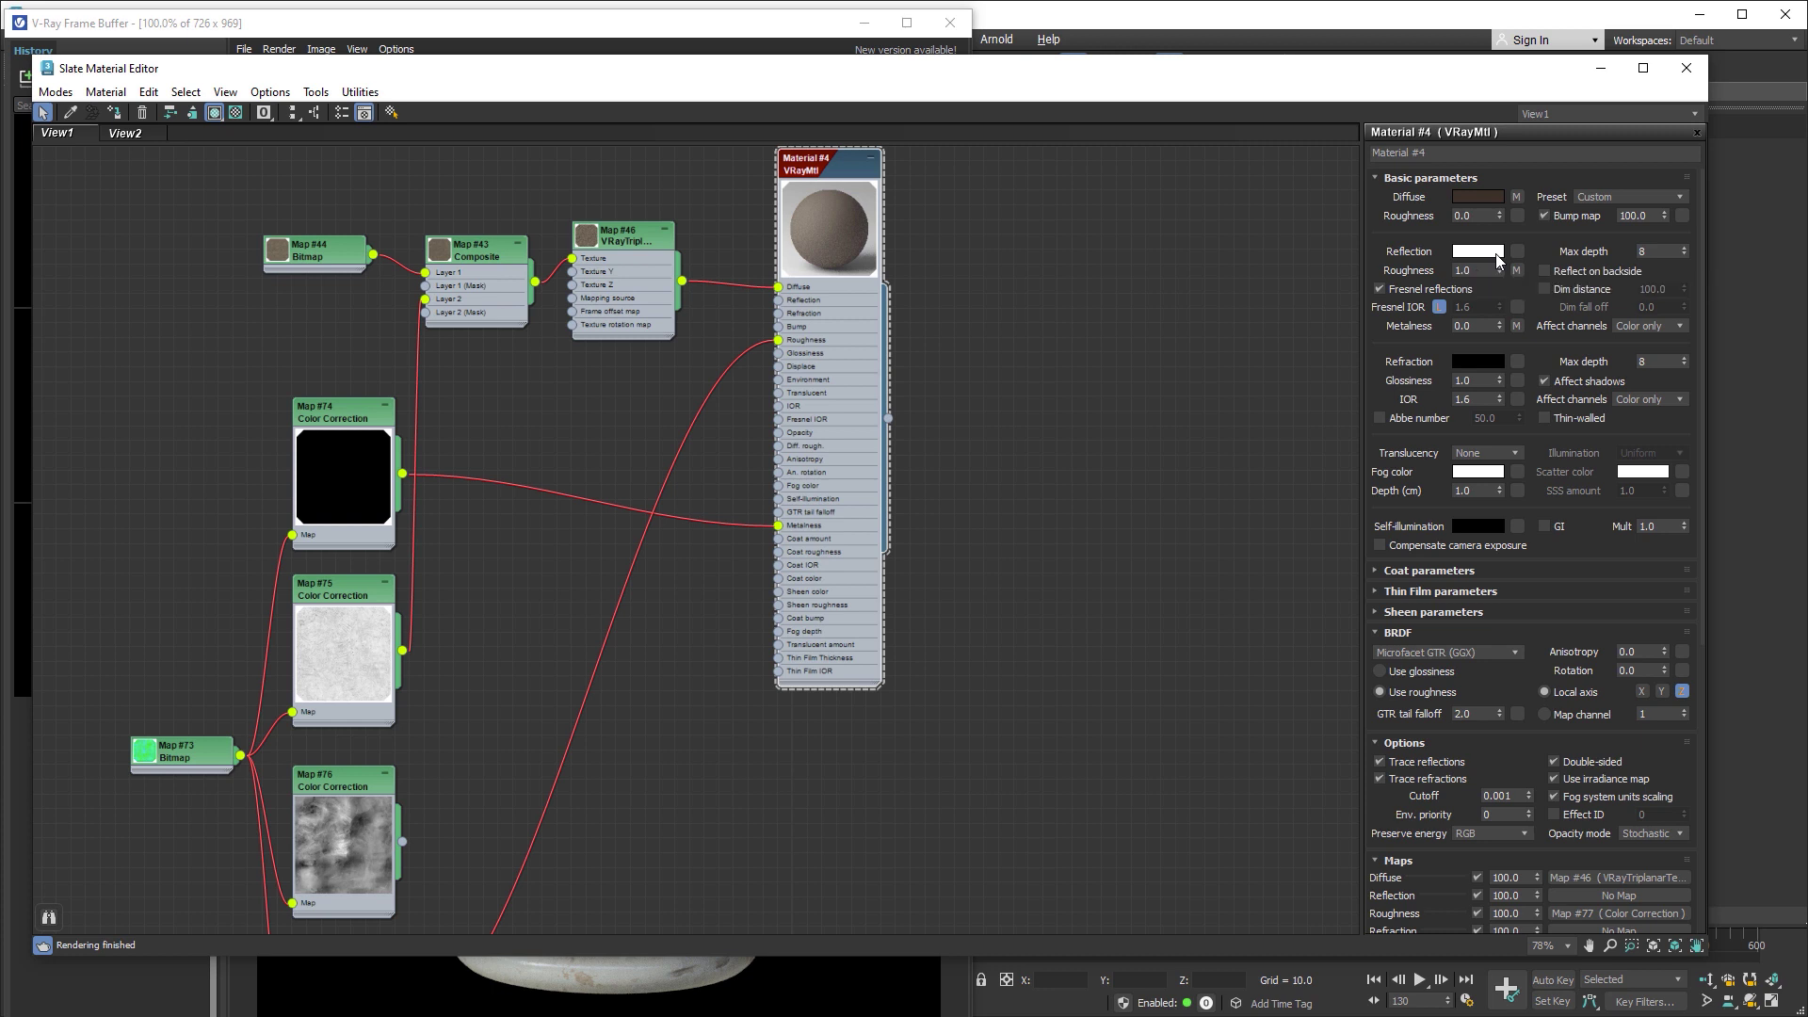
- Run and stop a new IPR render of the bust and save it to History
click(778, 28)
click(890, 81)
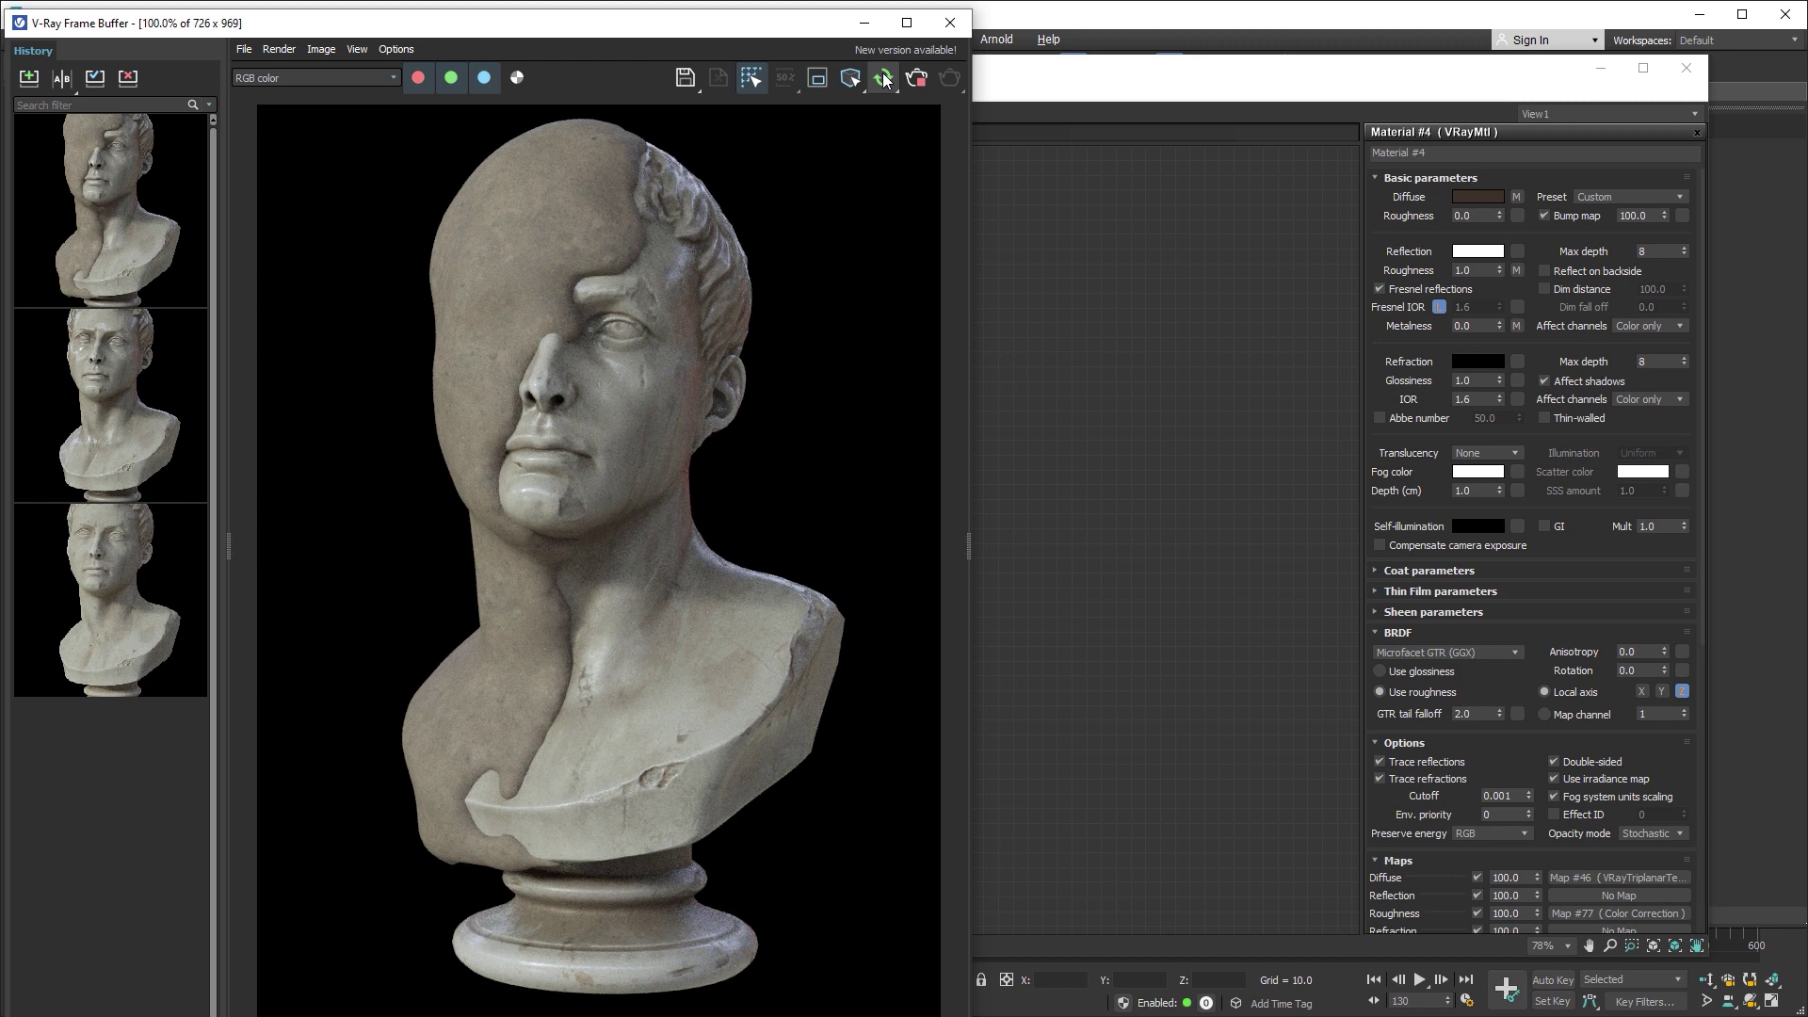
click(890, 83)
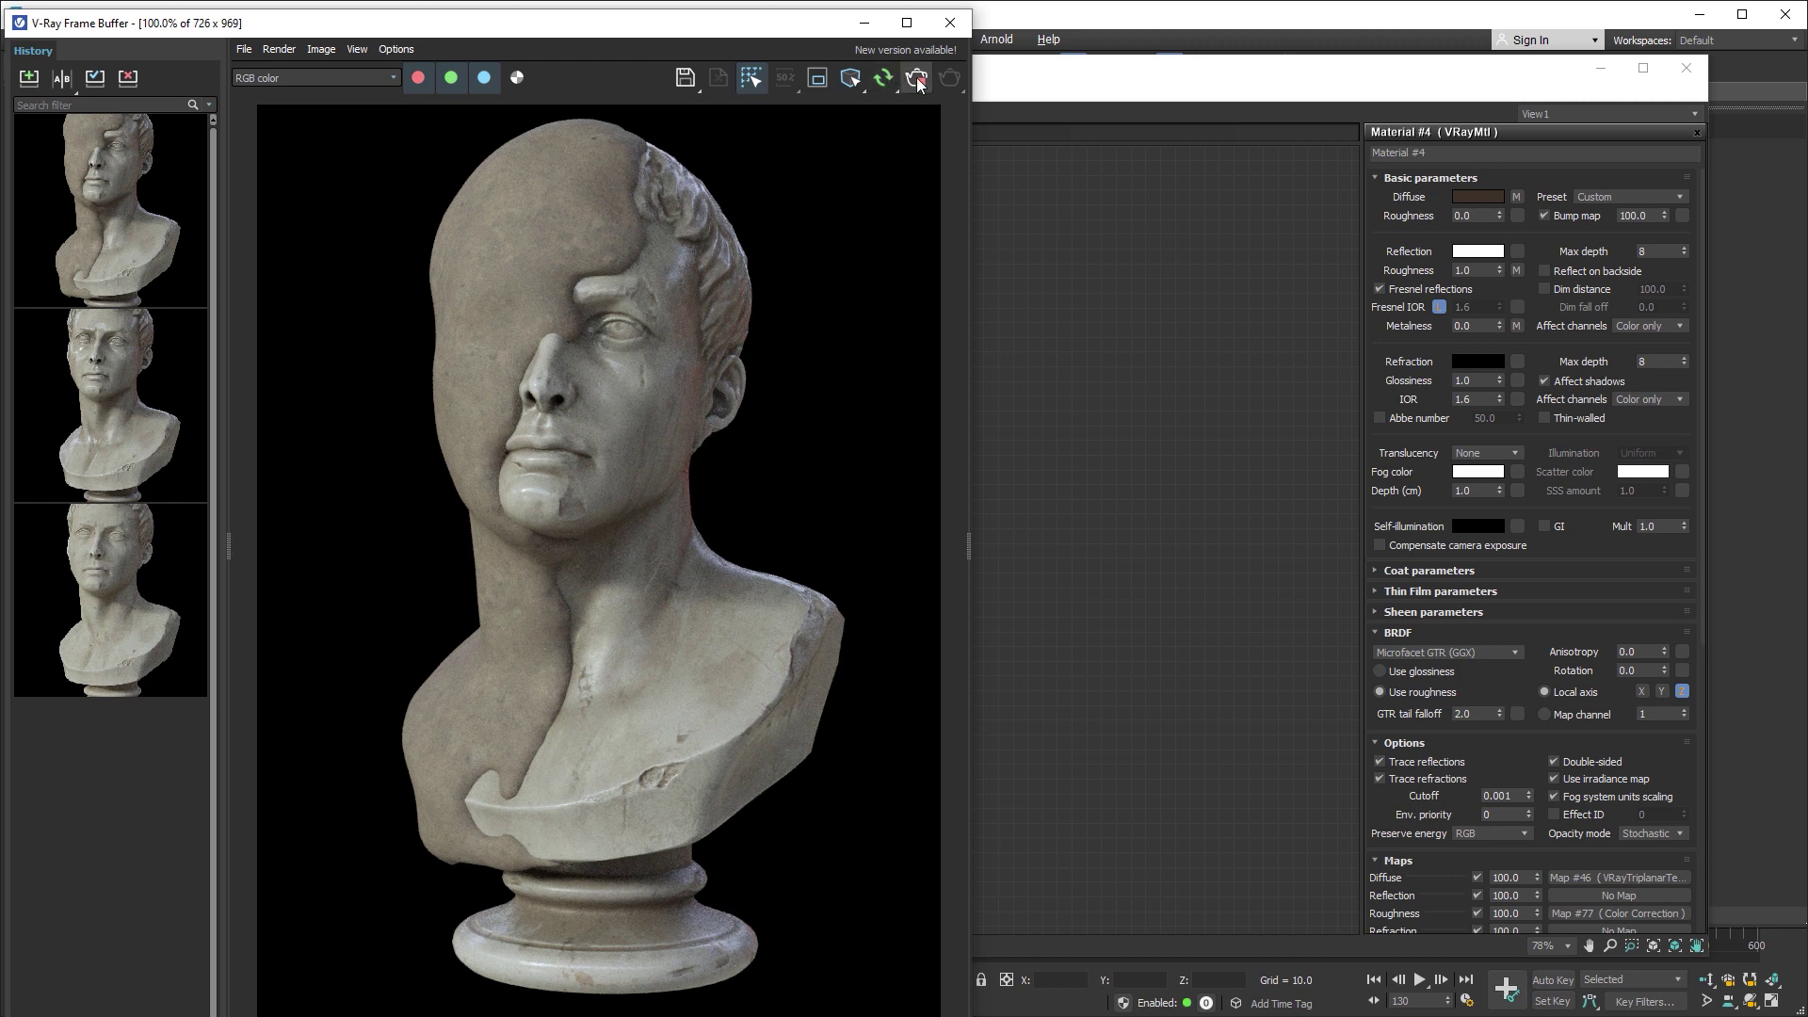
click(29, 81)
mouse_move(110, 403)
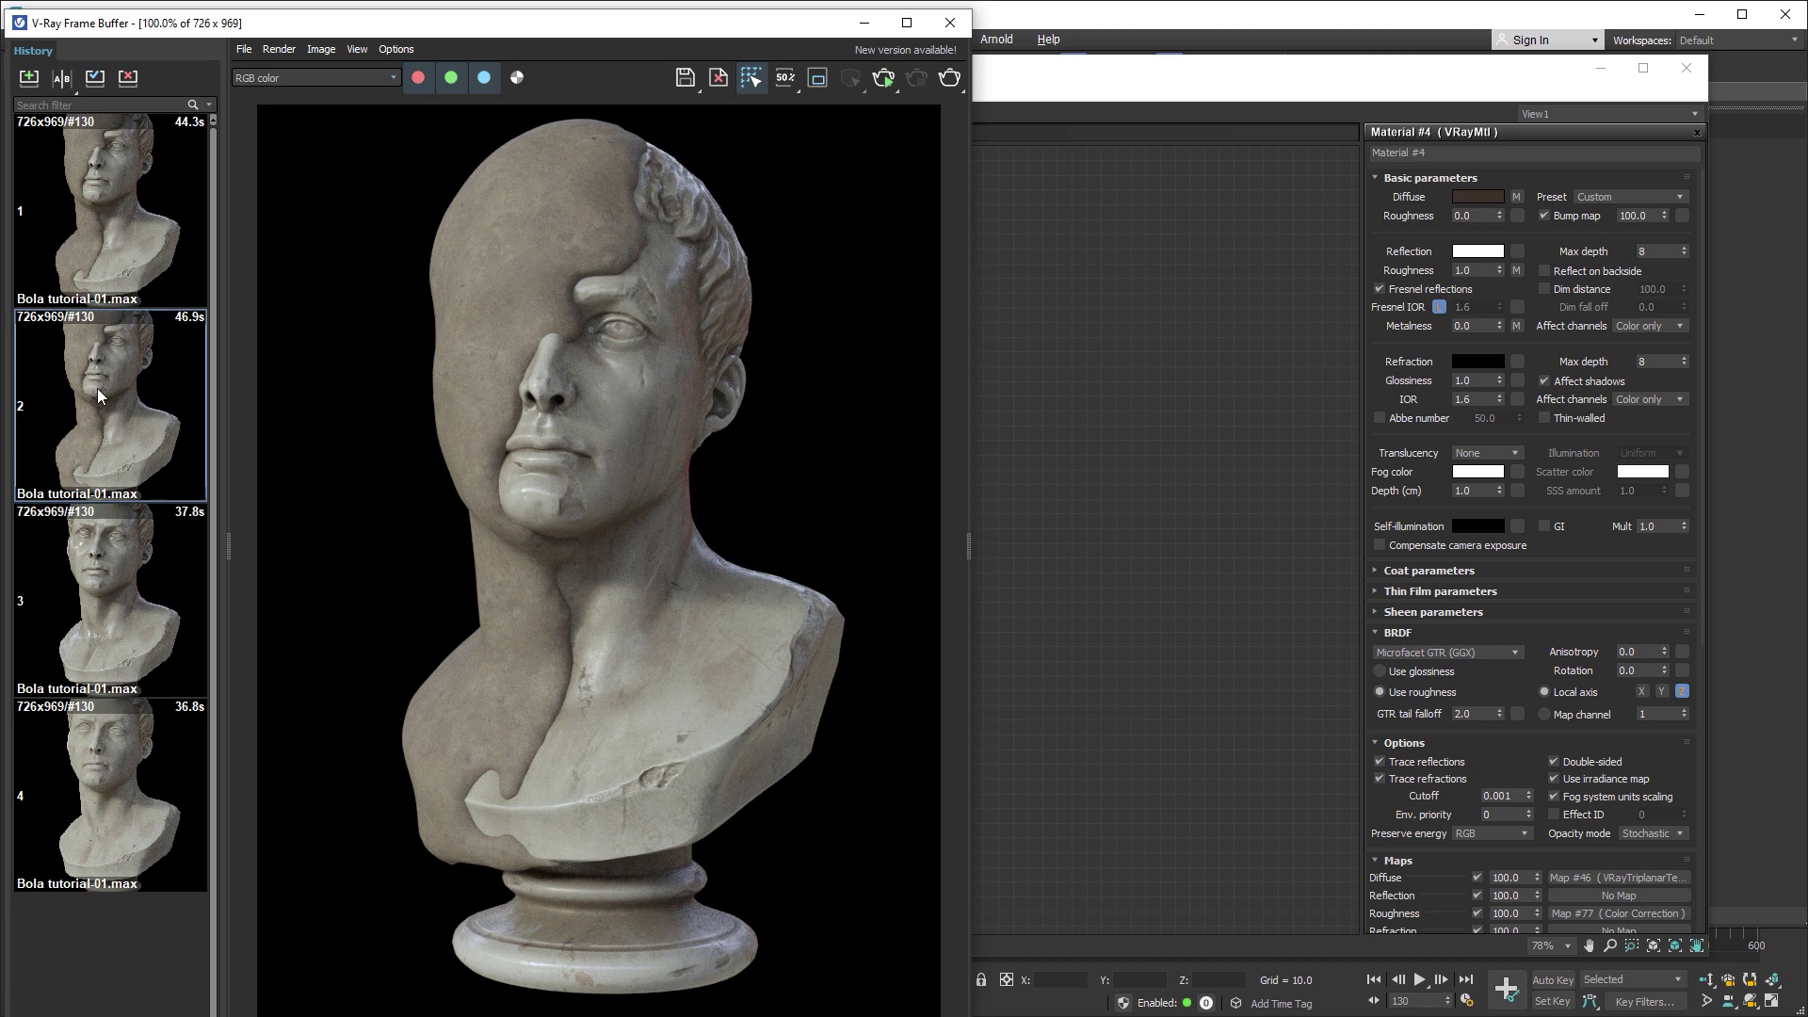
- Wipe an A/B comparison across the bust against the previous render, then turn it off
click(61, 78)
click(153, 209)
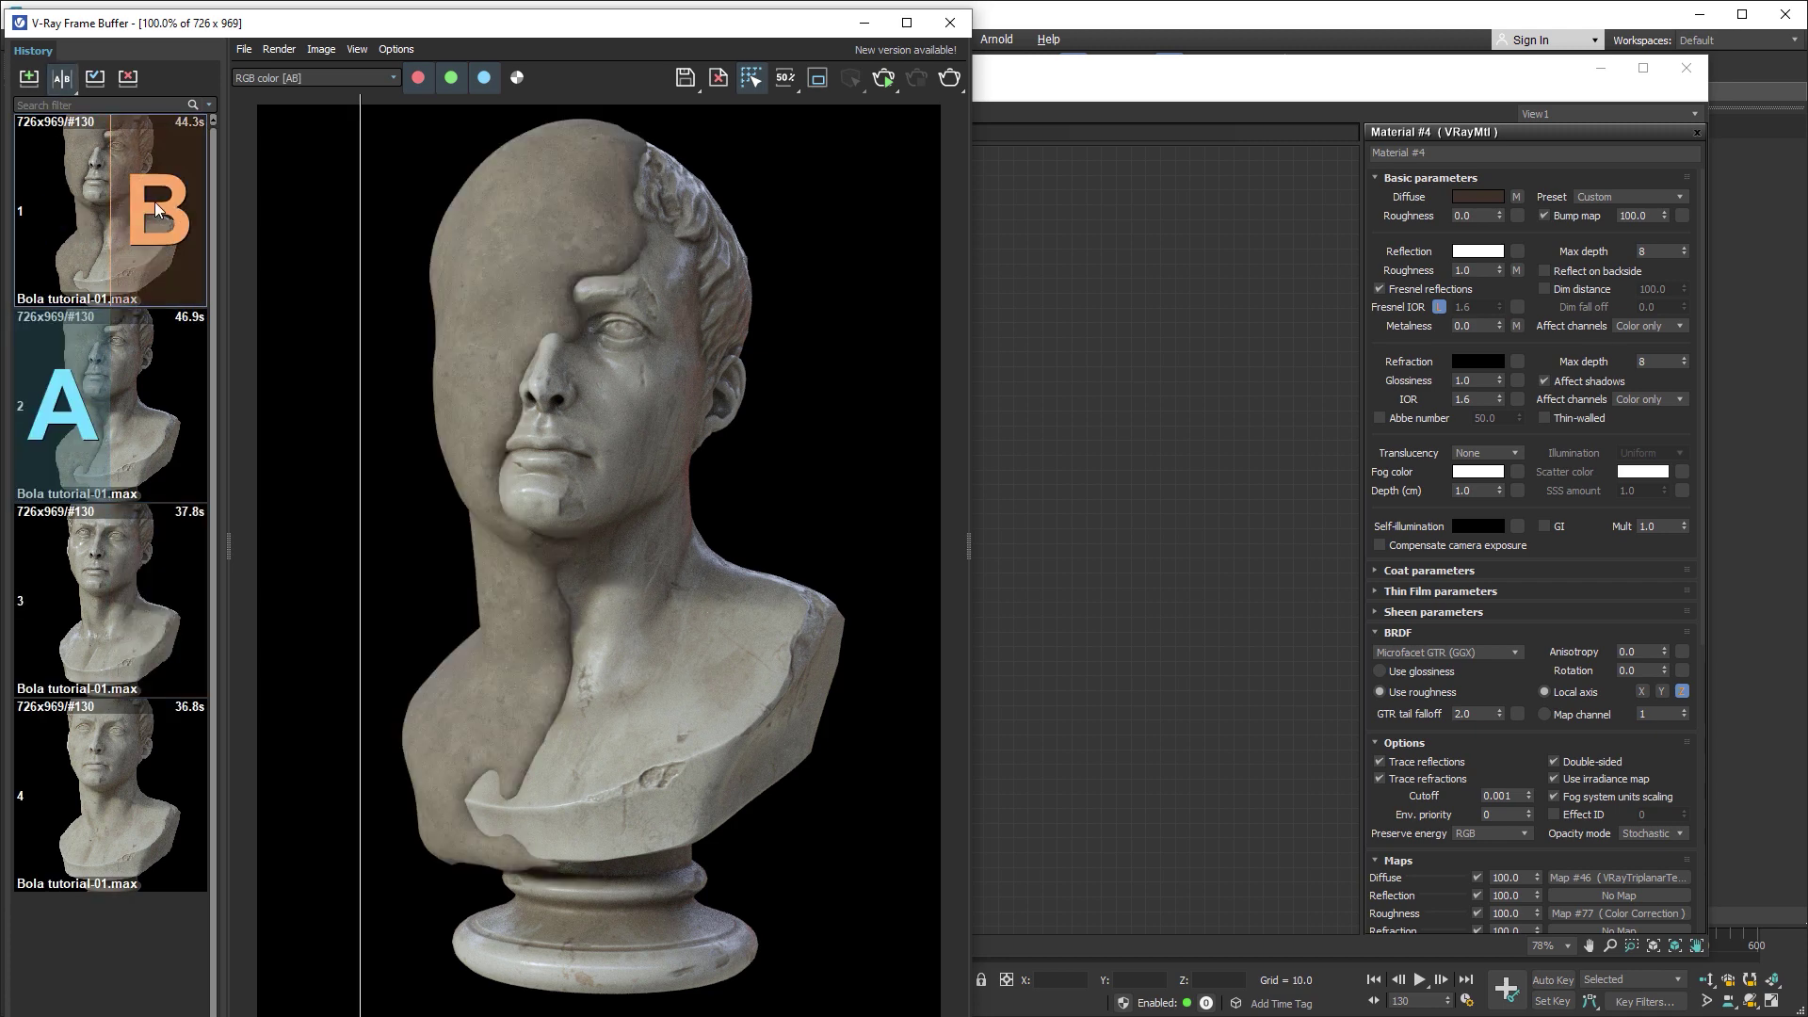
mouse_move(363, 366)
mouse_down()
mouse_move(726, 348)
mouse_move(339, 367)
mouse_move(730, 367)
mouse_move(403, 367)
mouse_move(697, 358)
mouse_up()
drag(697, 359, 391, 355)
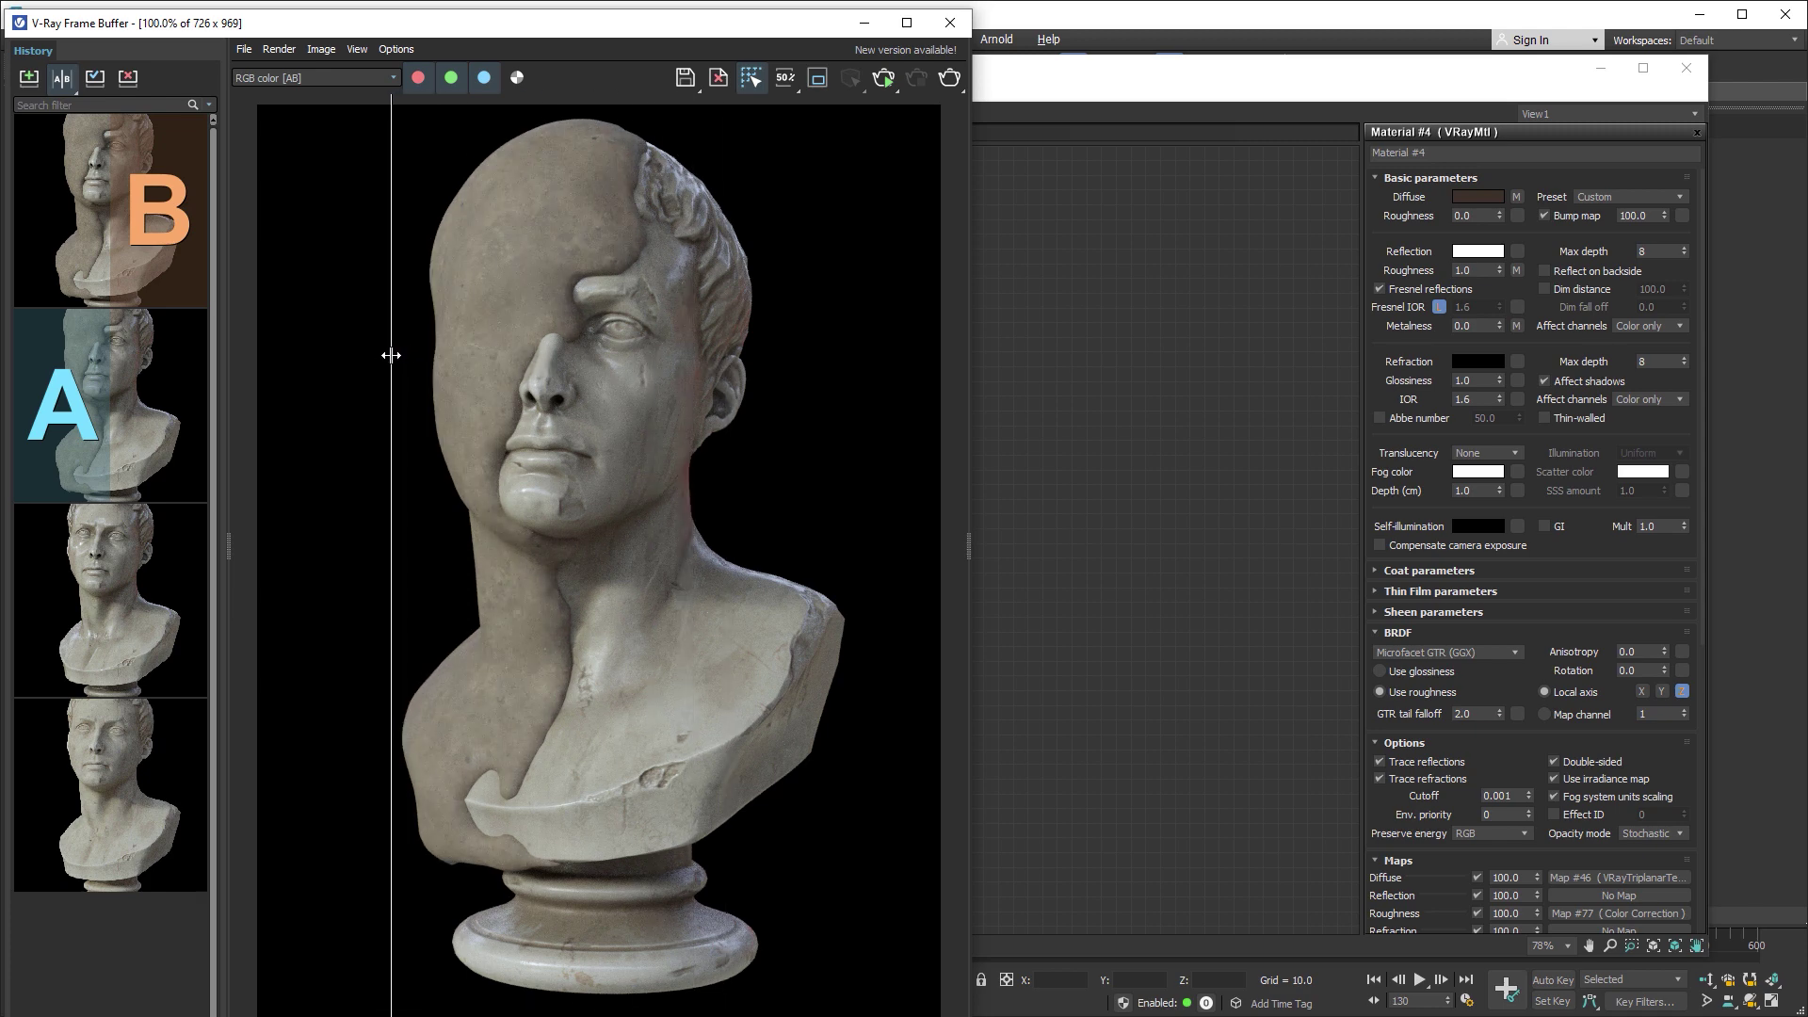
click(63, 78)
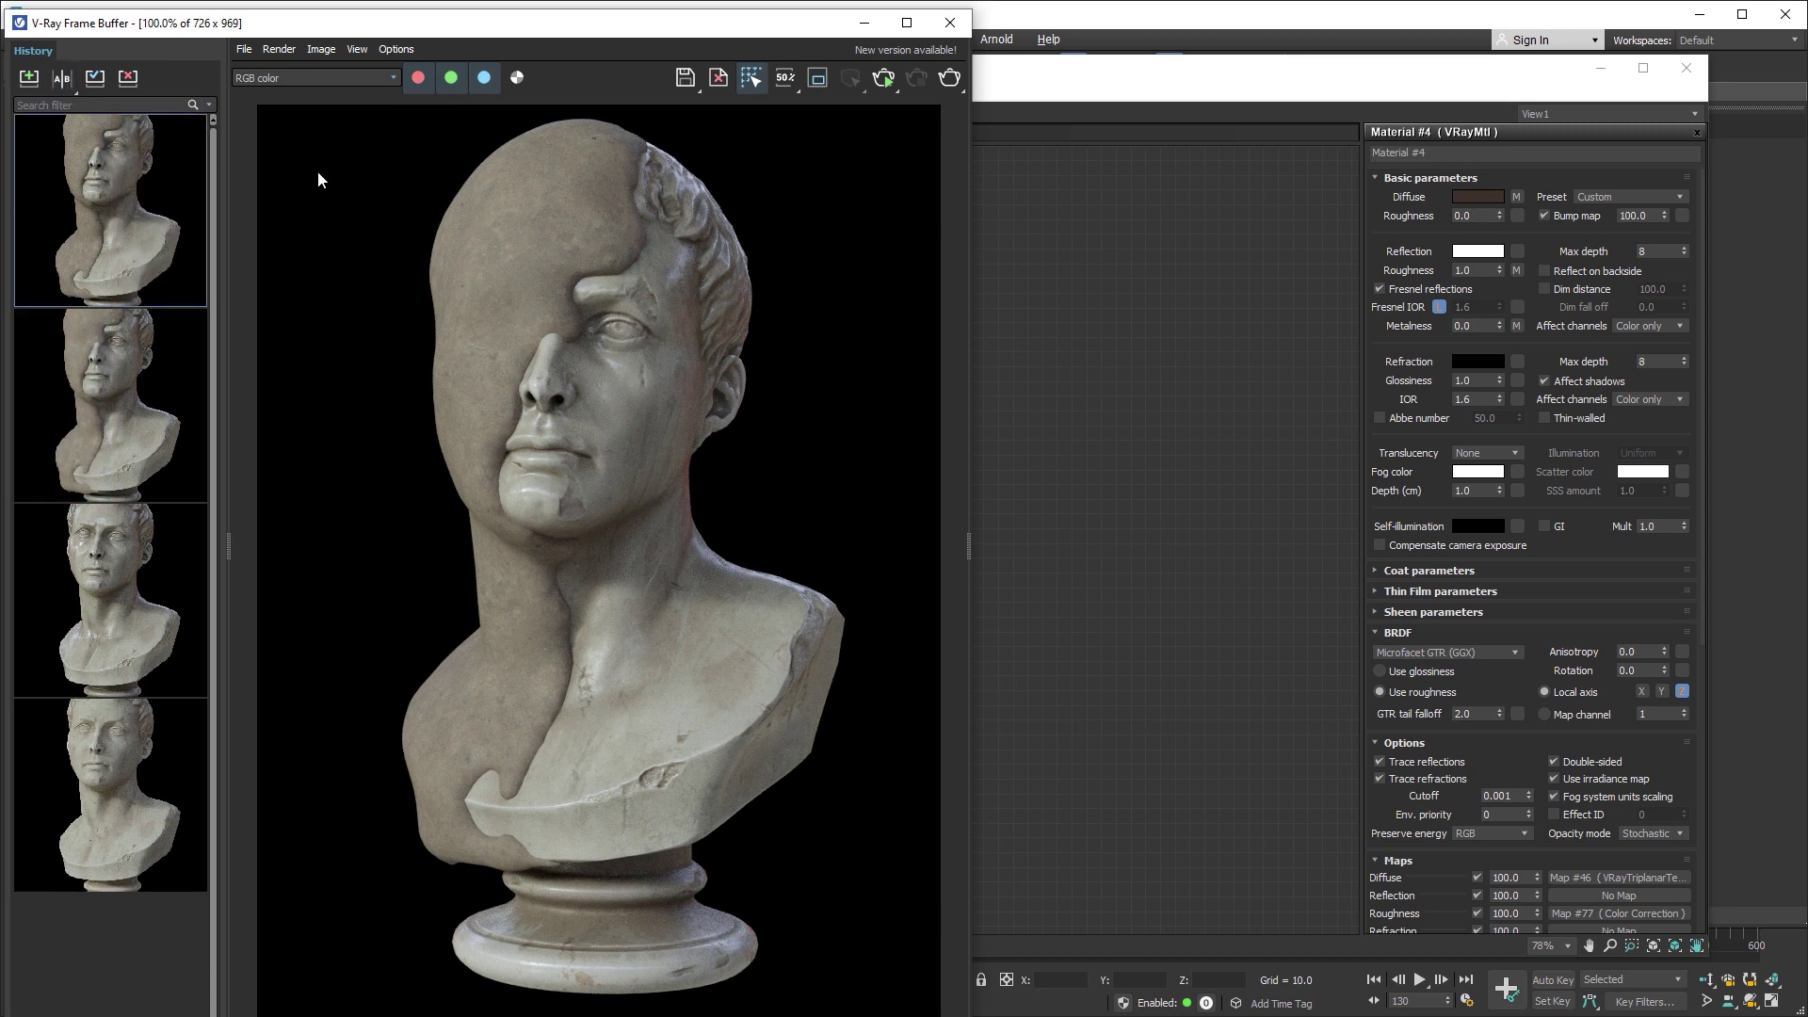
click(1108, 98)
drag(1322, 86, 1035, 74)
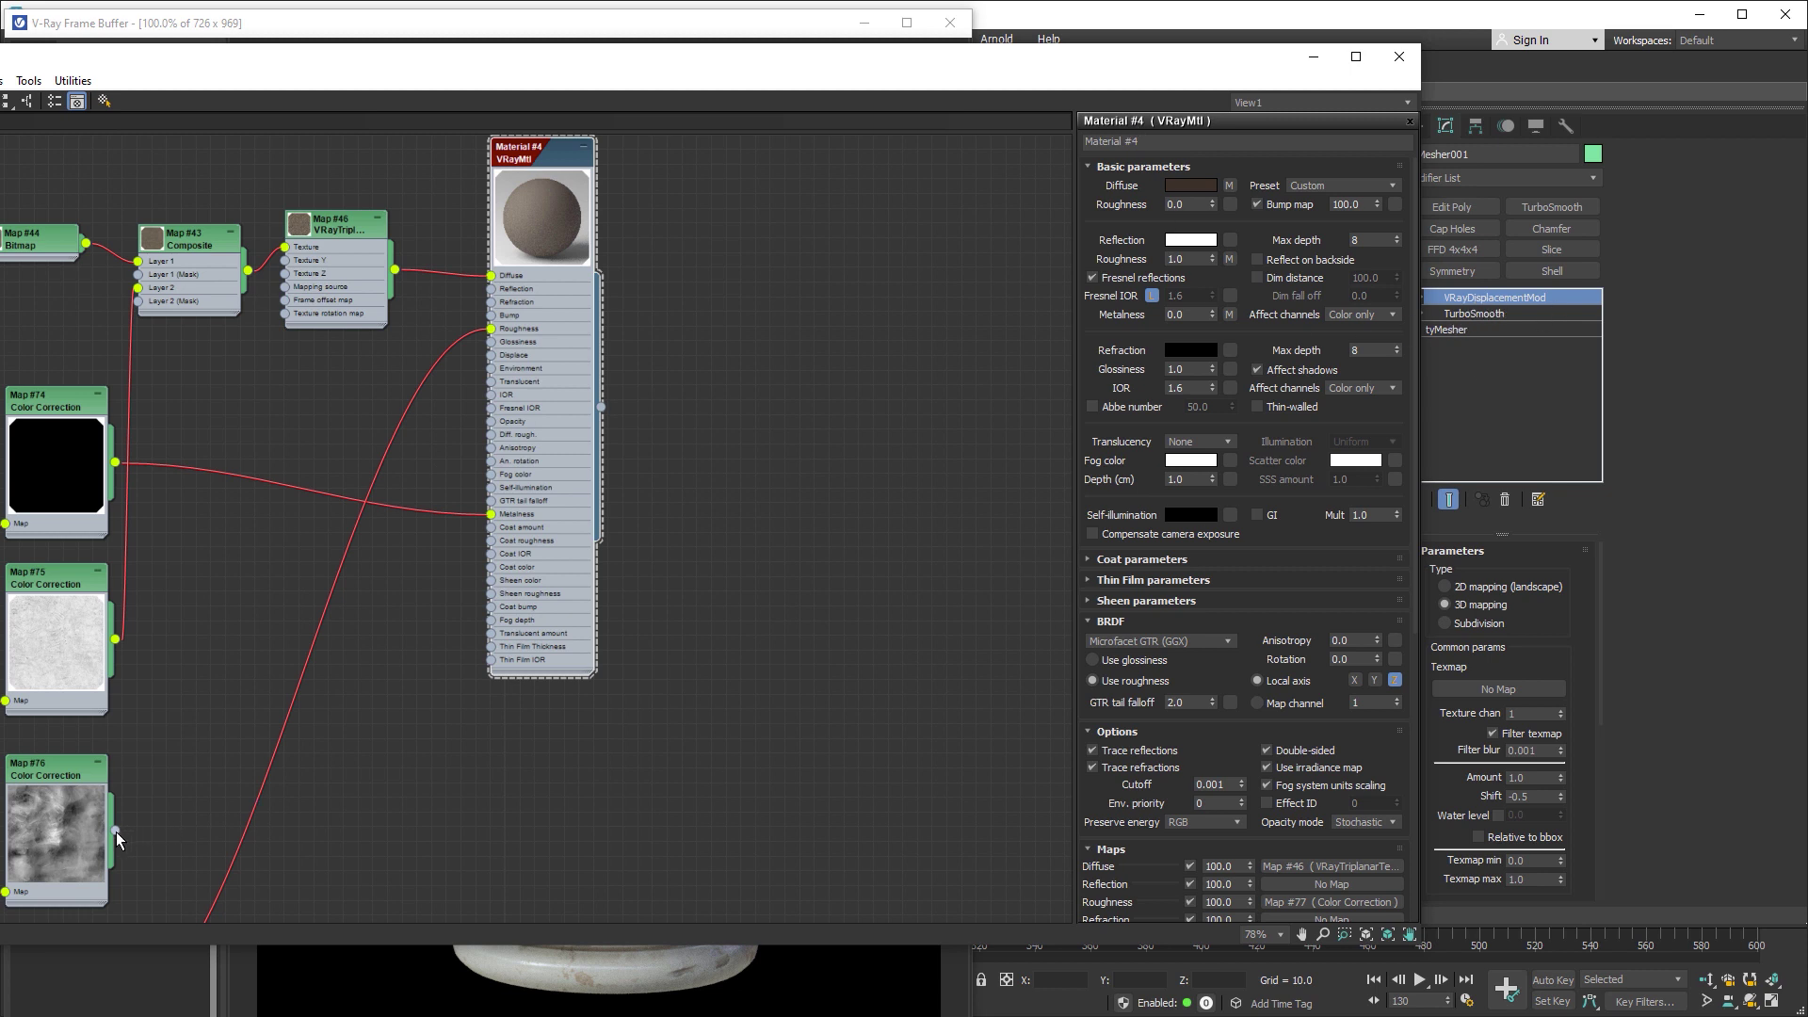
- Assign Map #76 as an instance to the VRayDisplacementMod Texmap
drag(116, 831, 1495, 689)
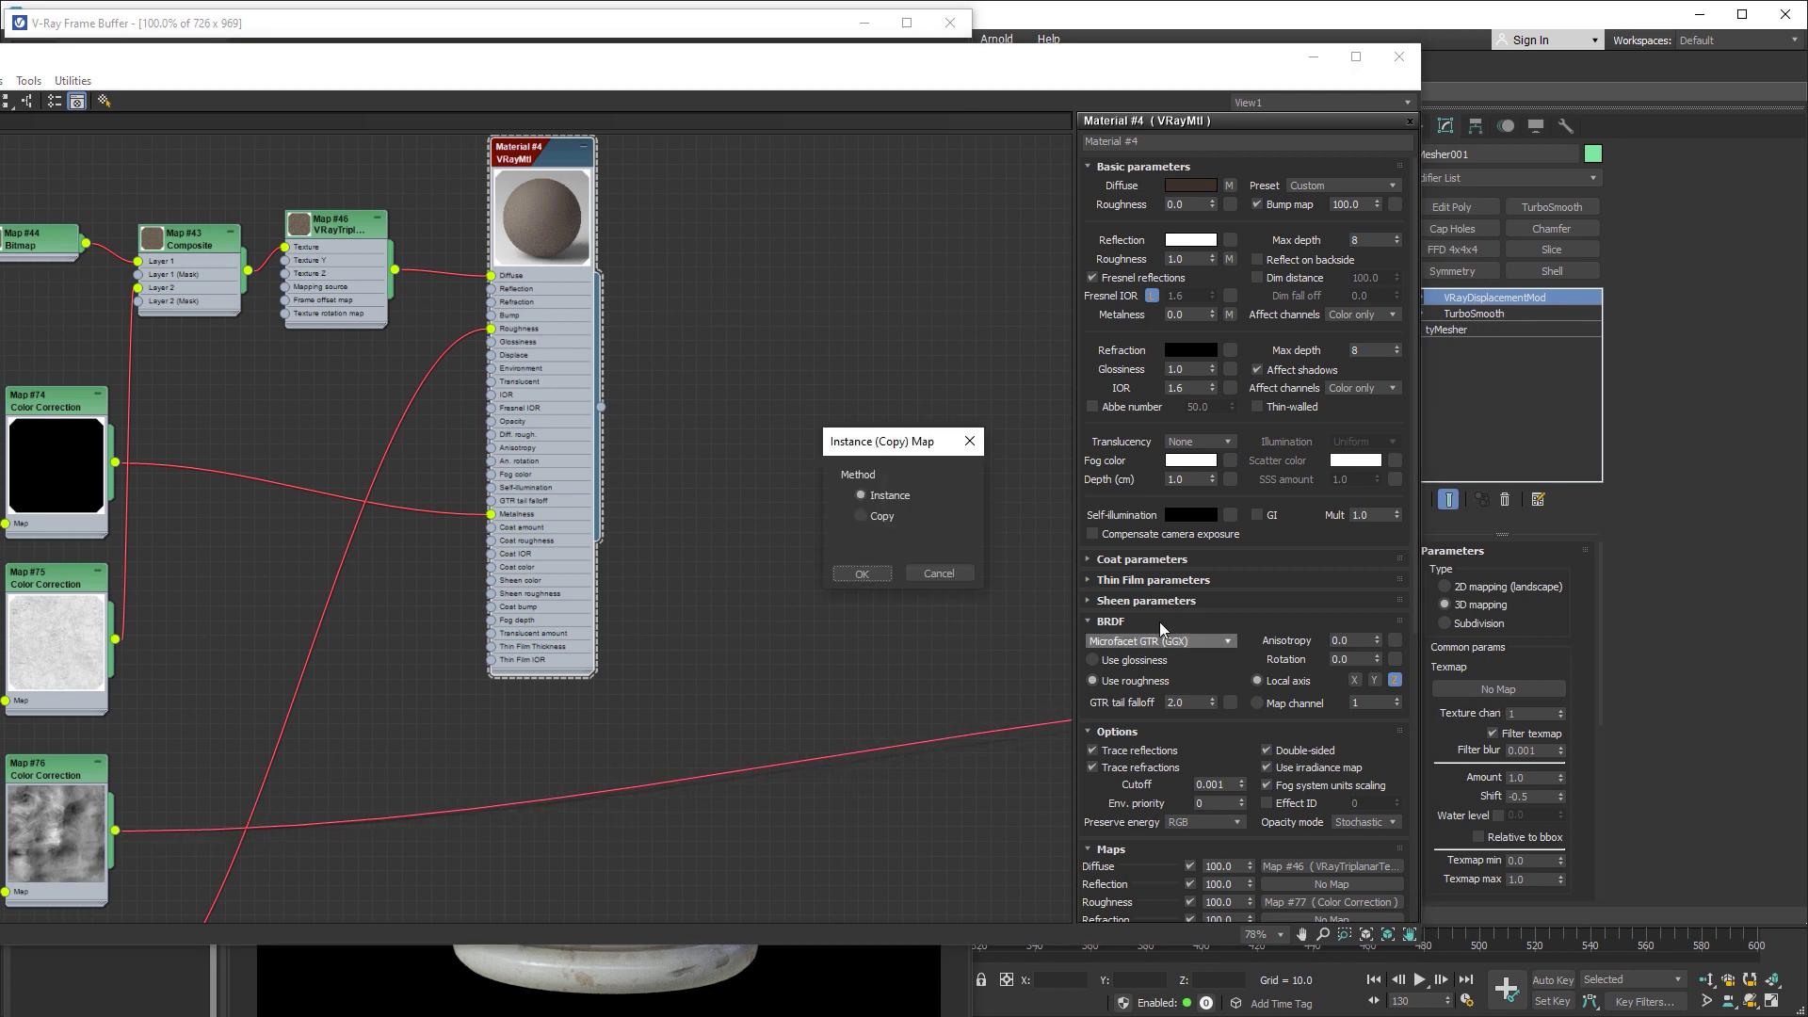
click(862, 574)
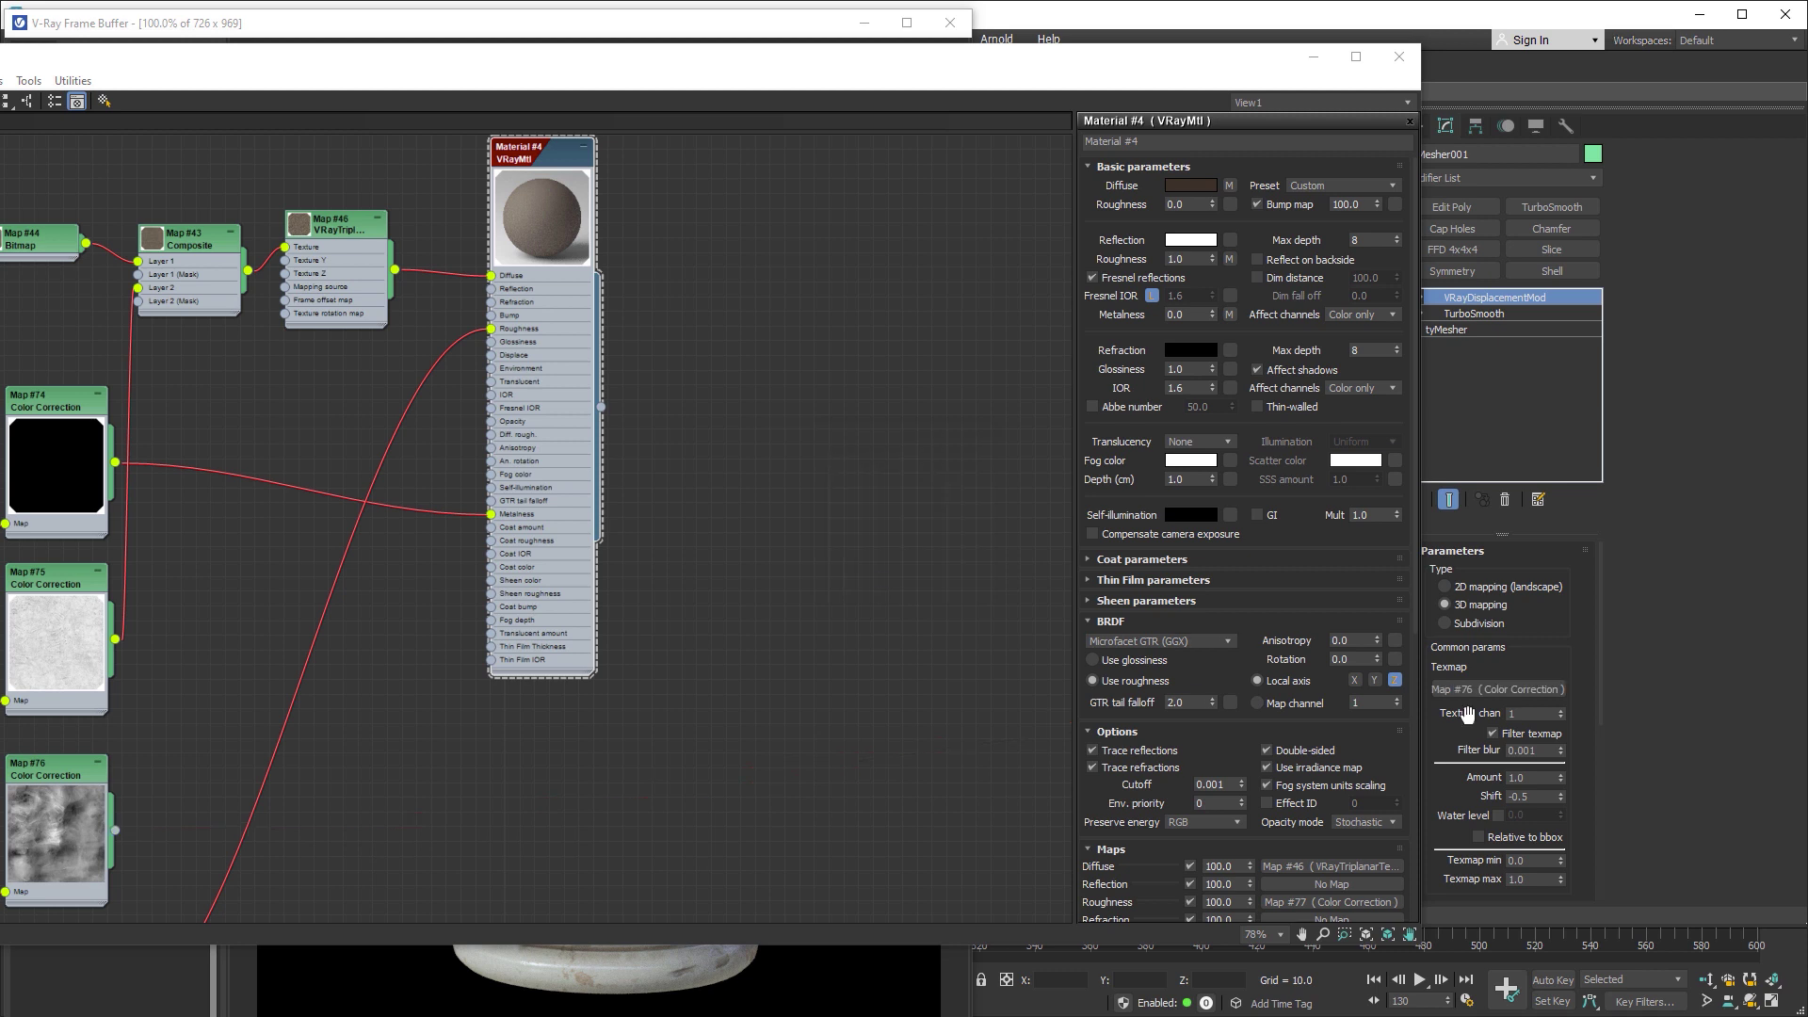
drag(1601, 641, 1597, 755)
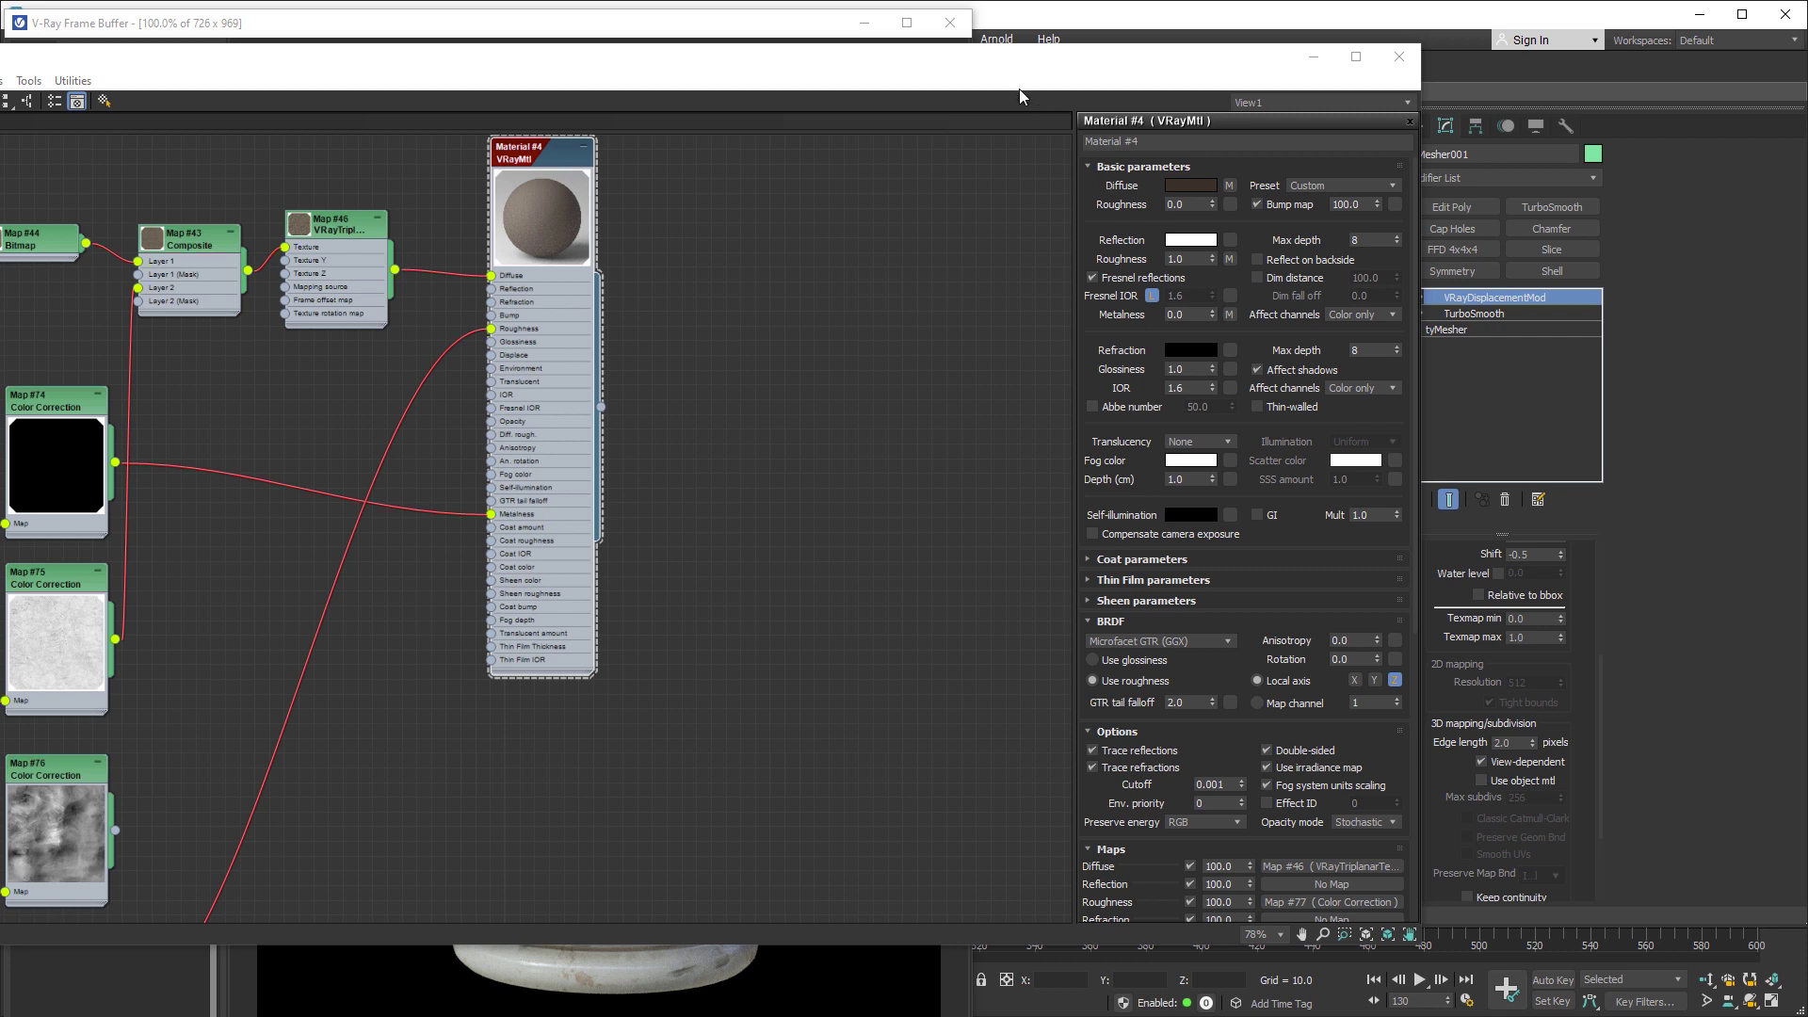
drag(1019, 88, 1309, 89)
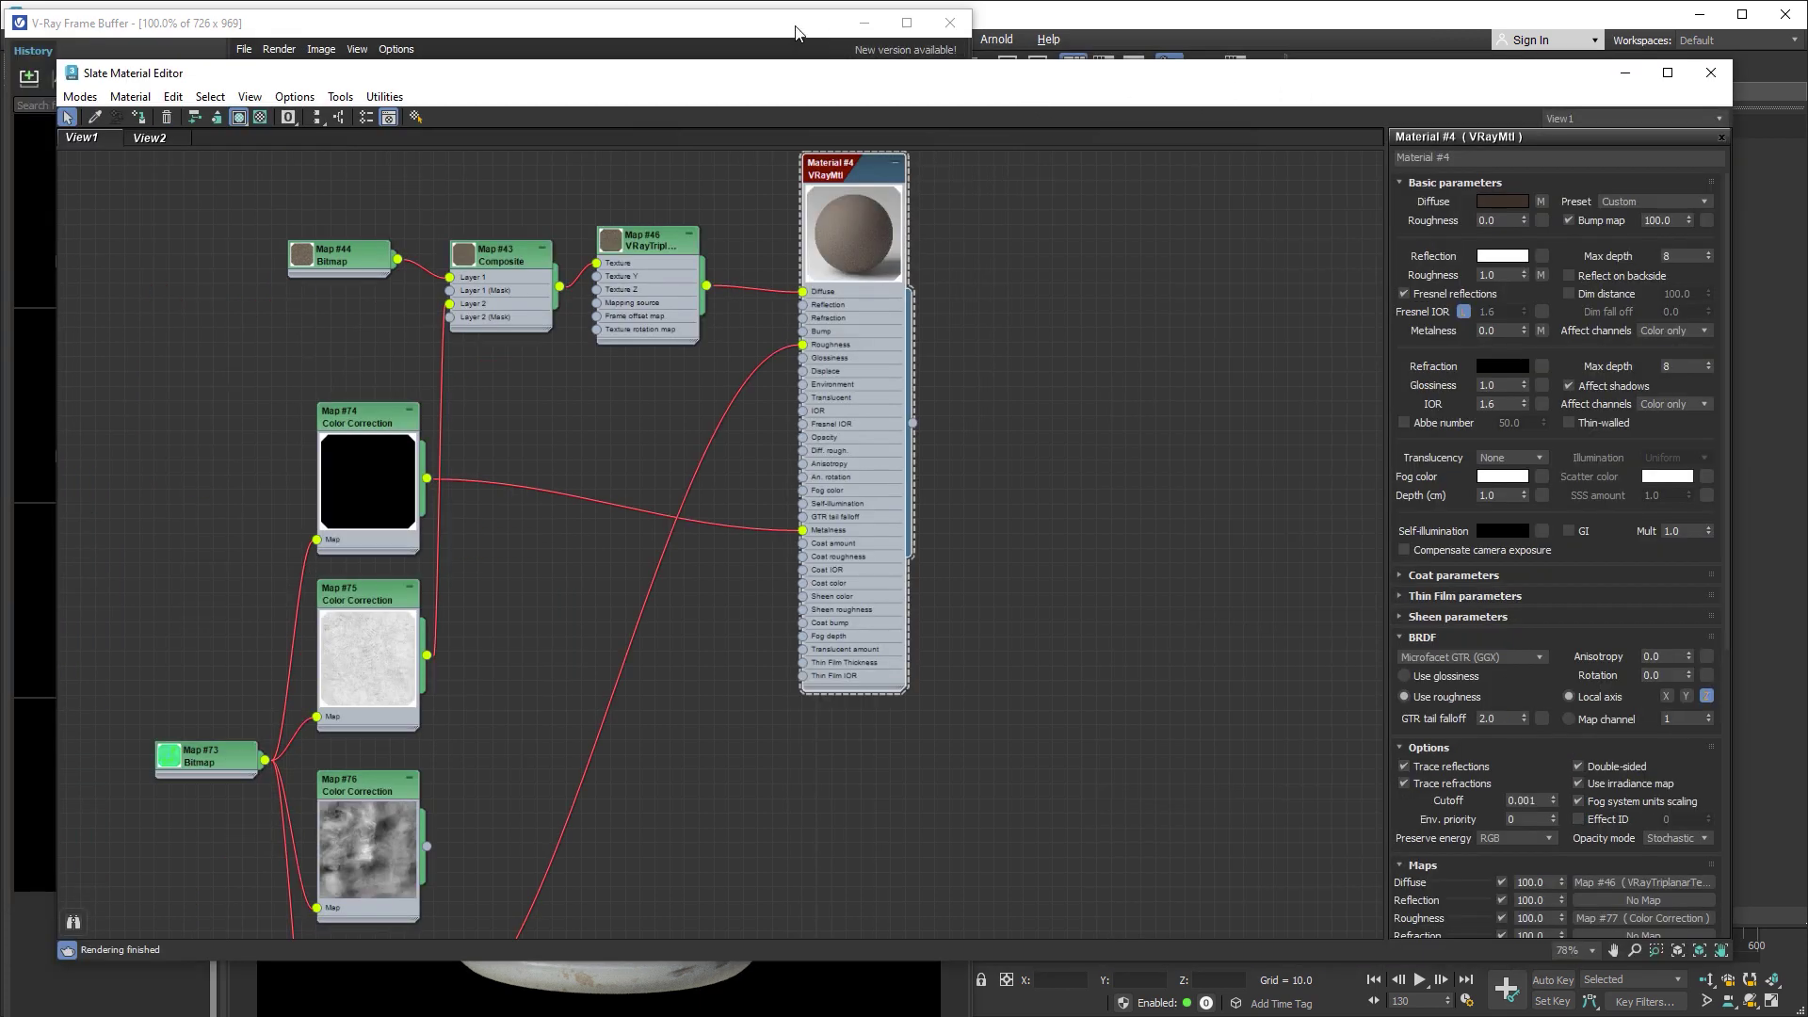
- Re-render the displaced bust interactively, stop it, and return to the material editor
click(763, 94)
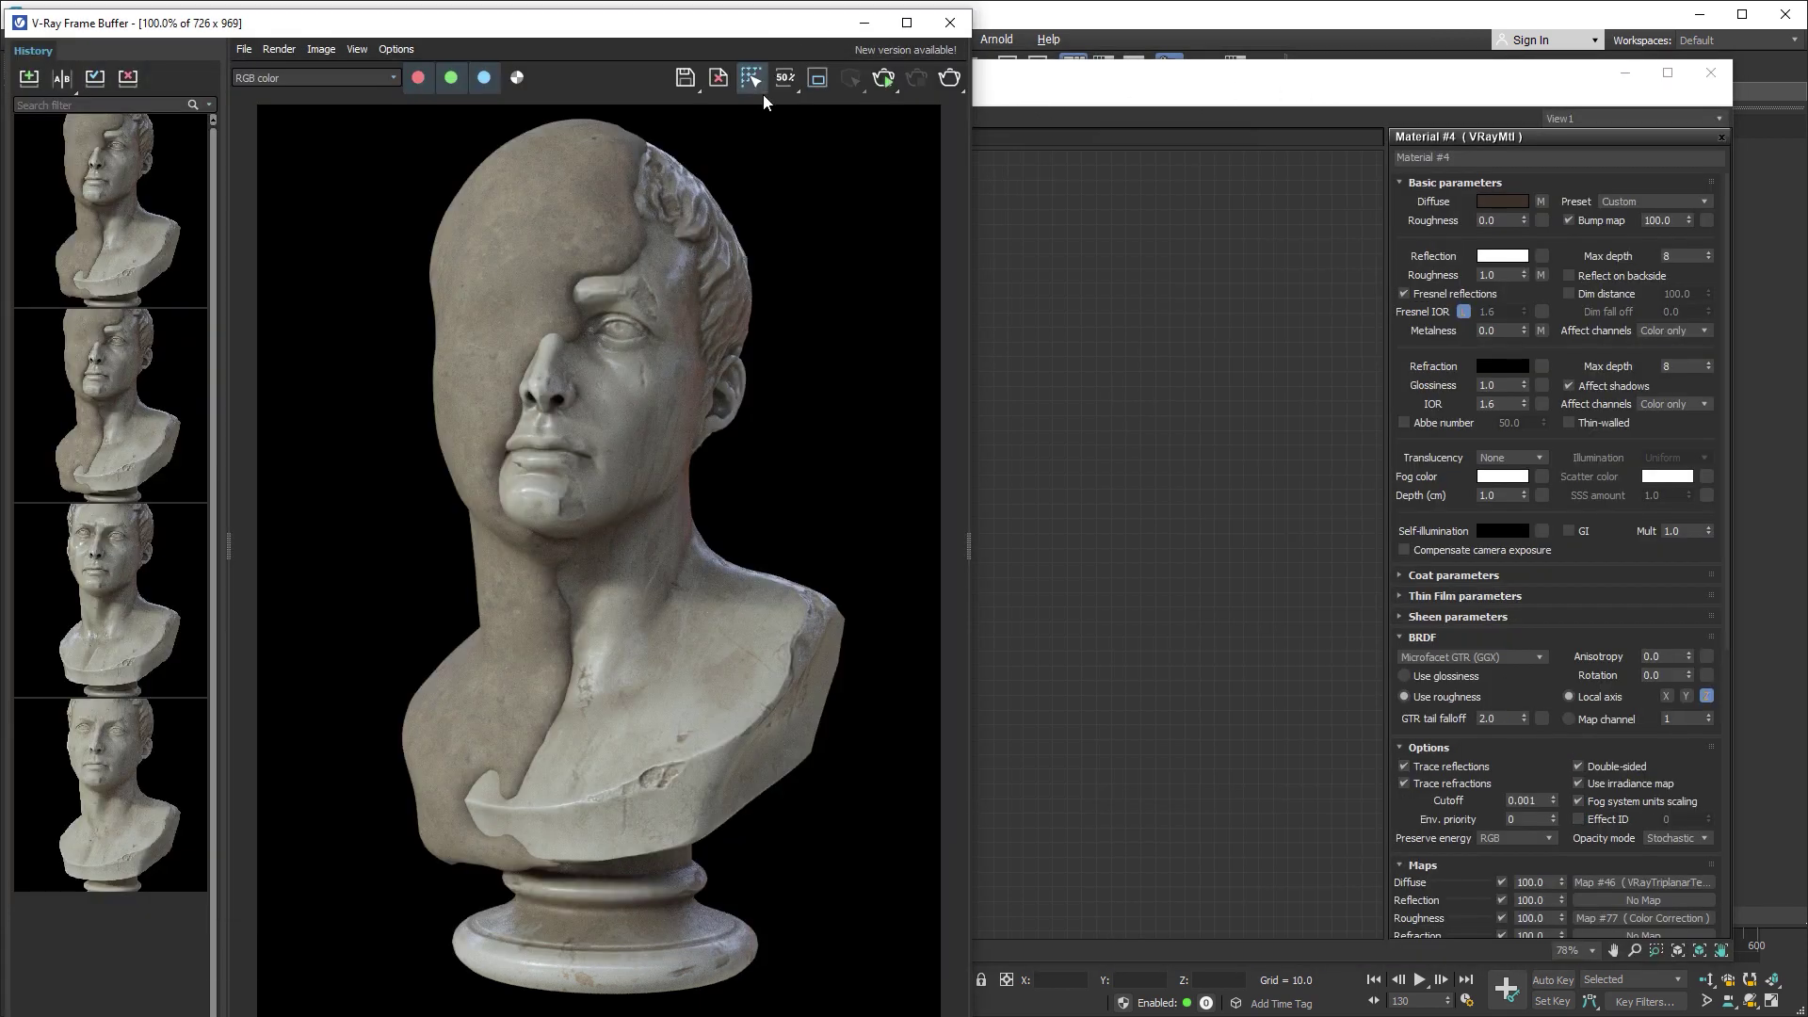
click(881, 77)
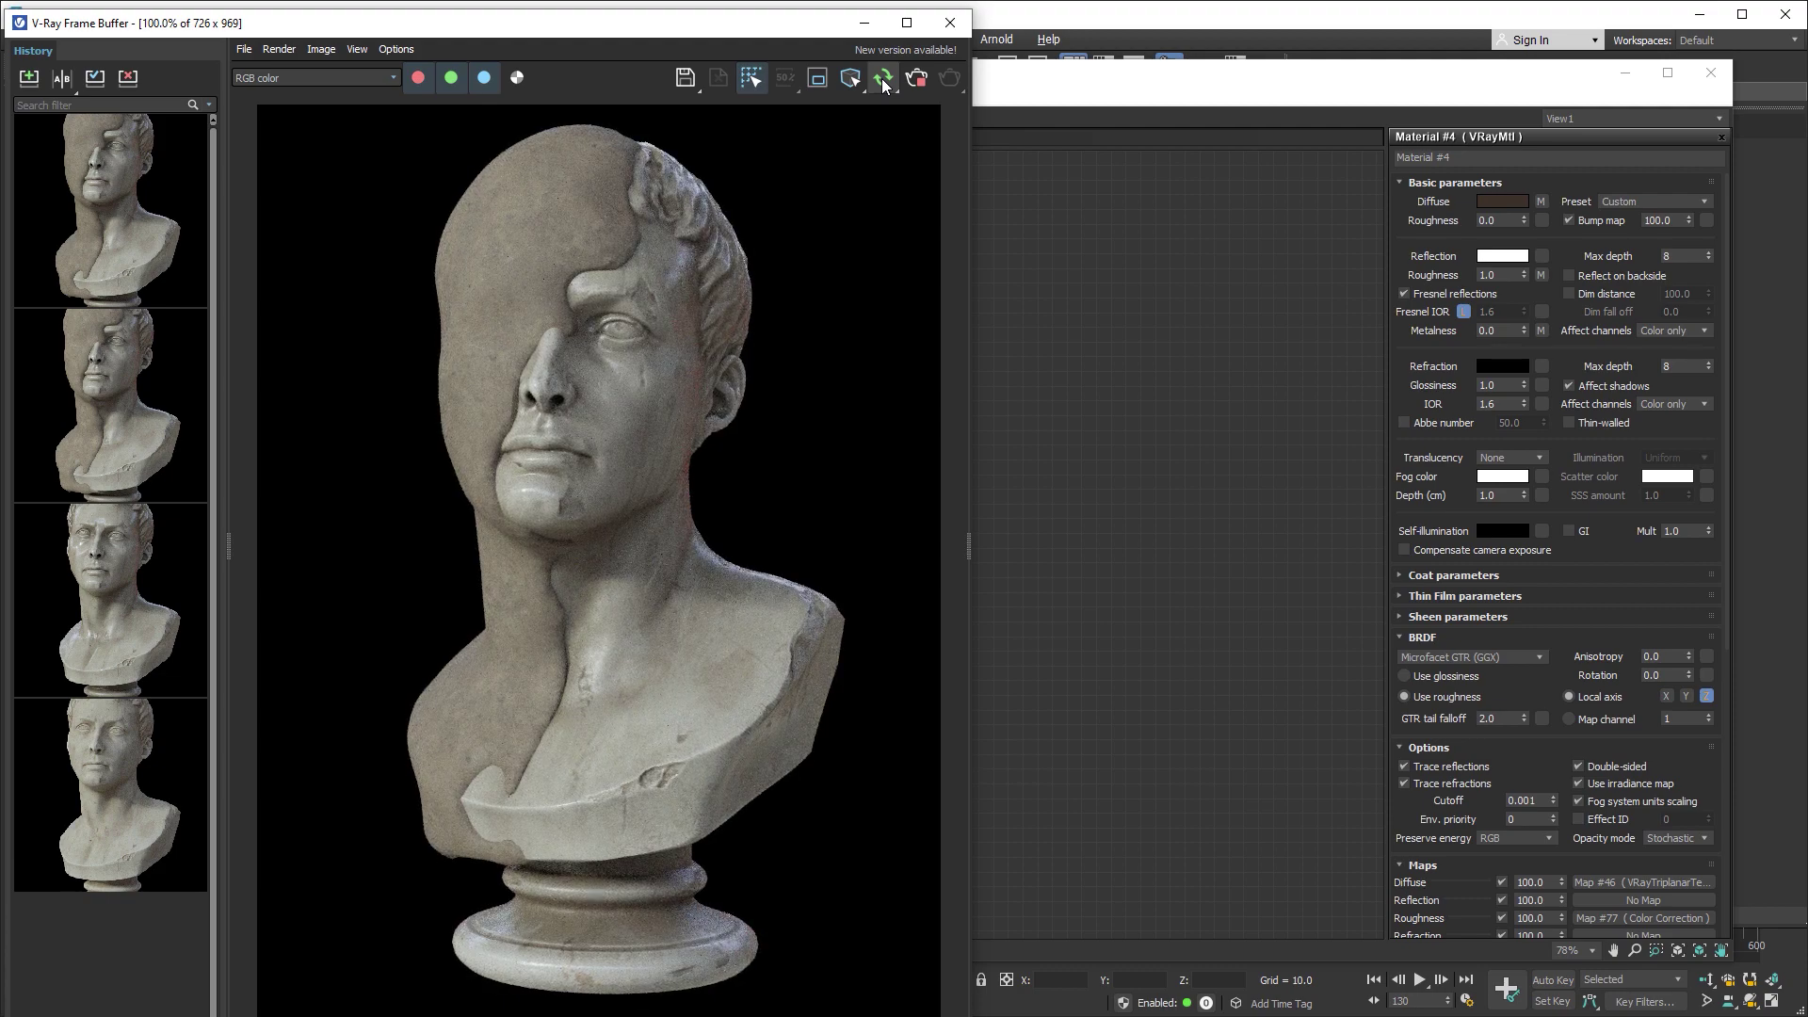
click(915, 79)
click(1122, 89)
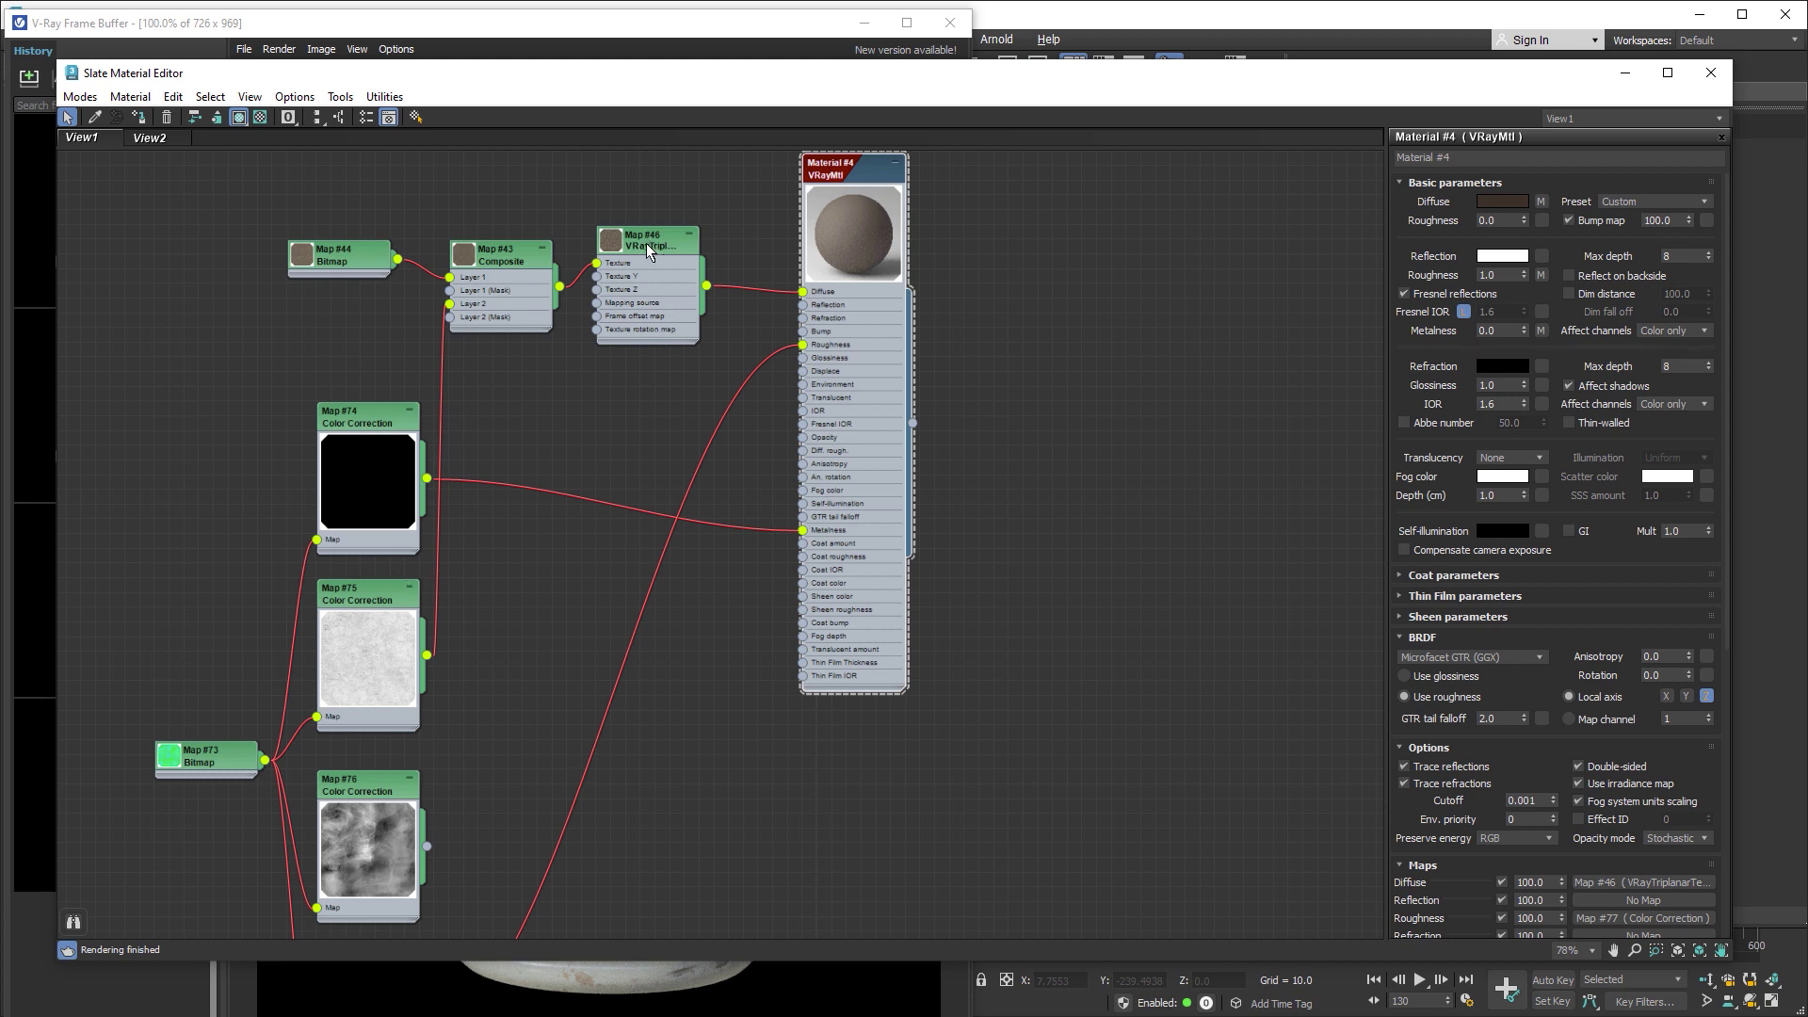
- Wrap Map #74 in triplanar Map #78 driving Metalness, and Map #76 in triplanar Map #79
shift+drag(646, 243, 631, 422)
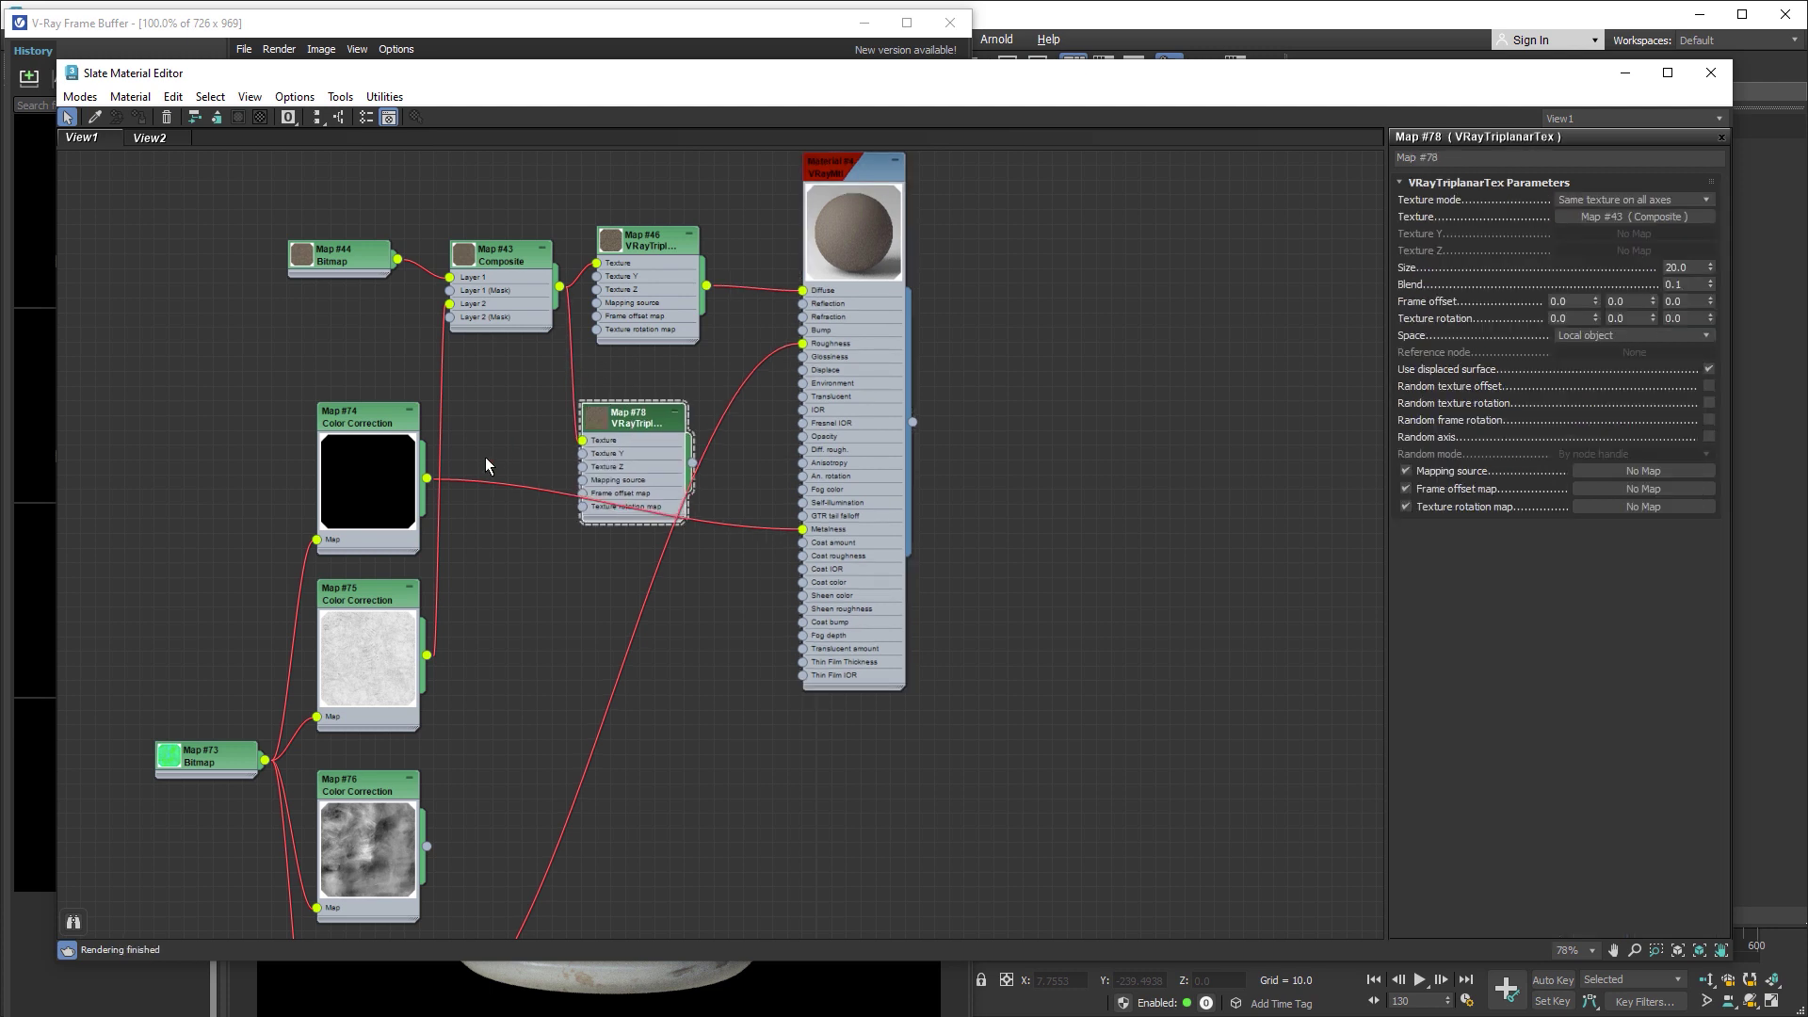
mouse_move(427, 480)
mouse_down()
mouse_move(583, 440)
mouse_move(633, 456)
mouse_up()
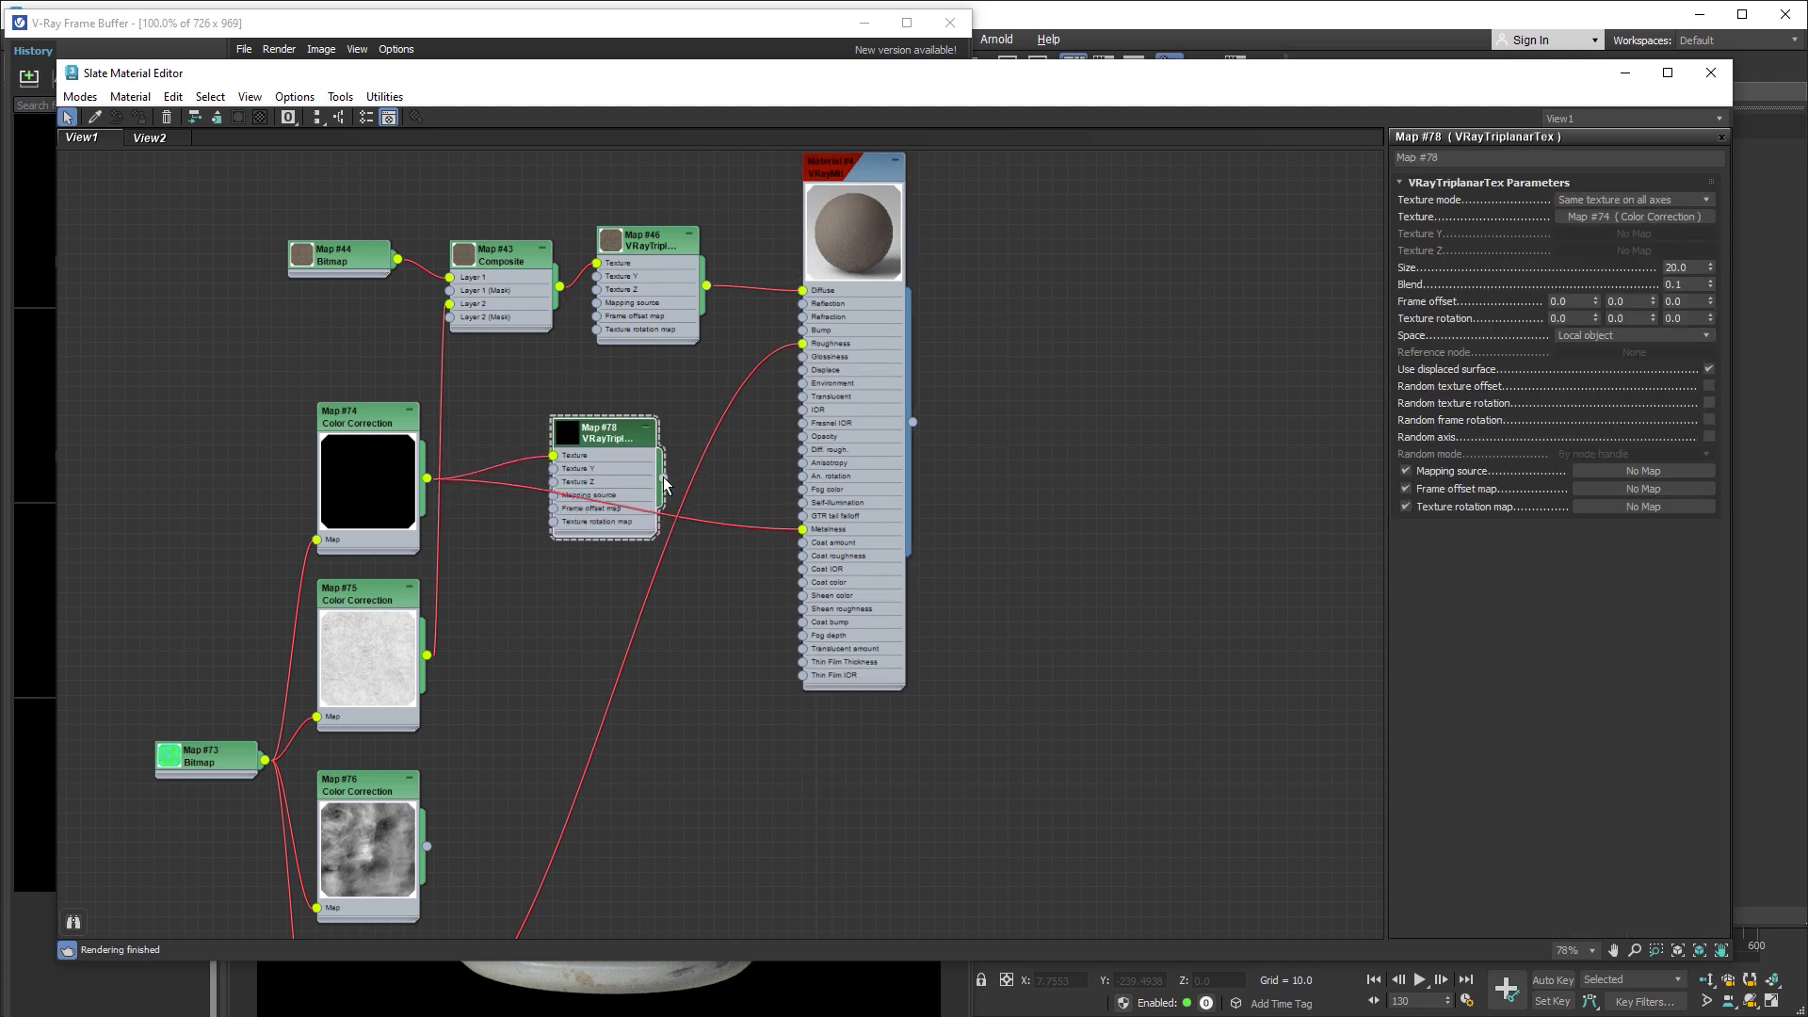
drag(664, 483, 802, 530)
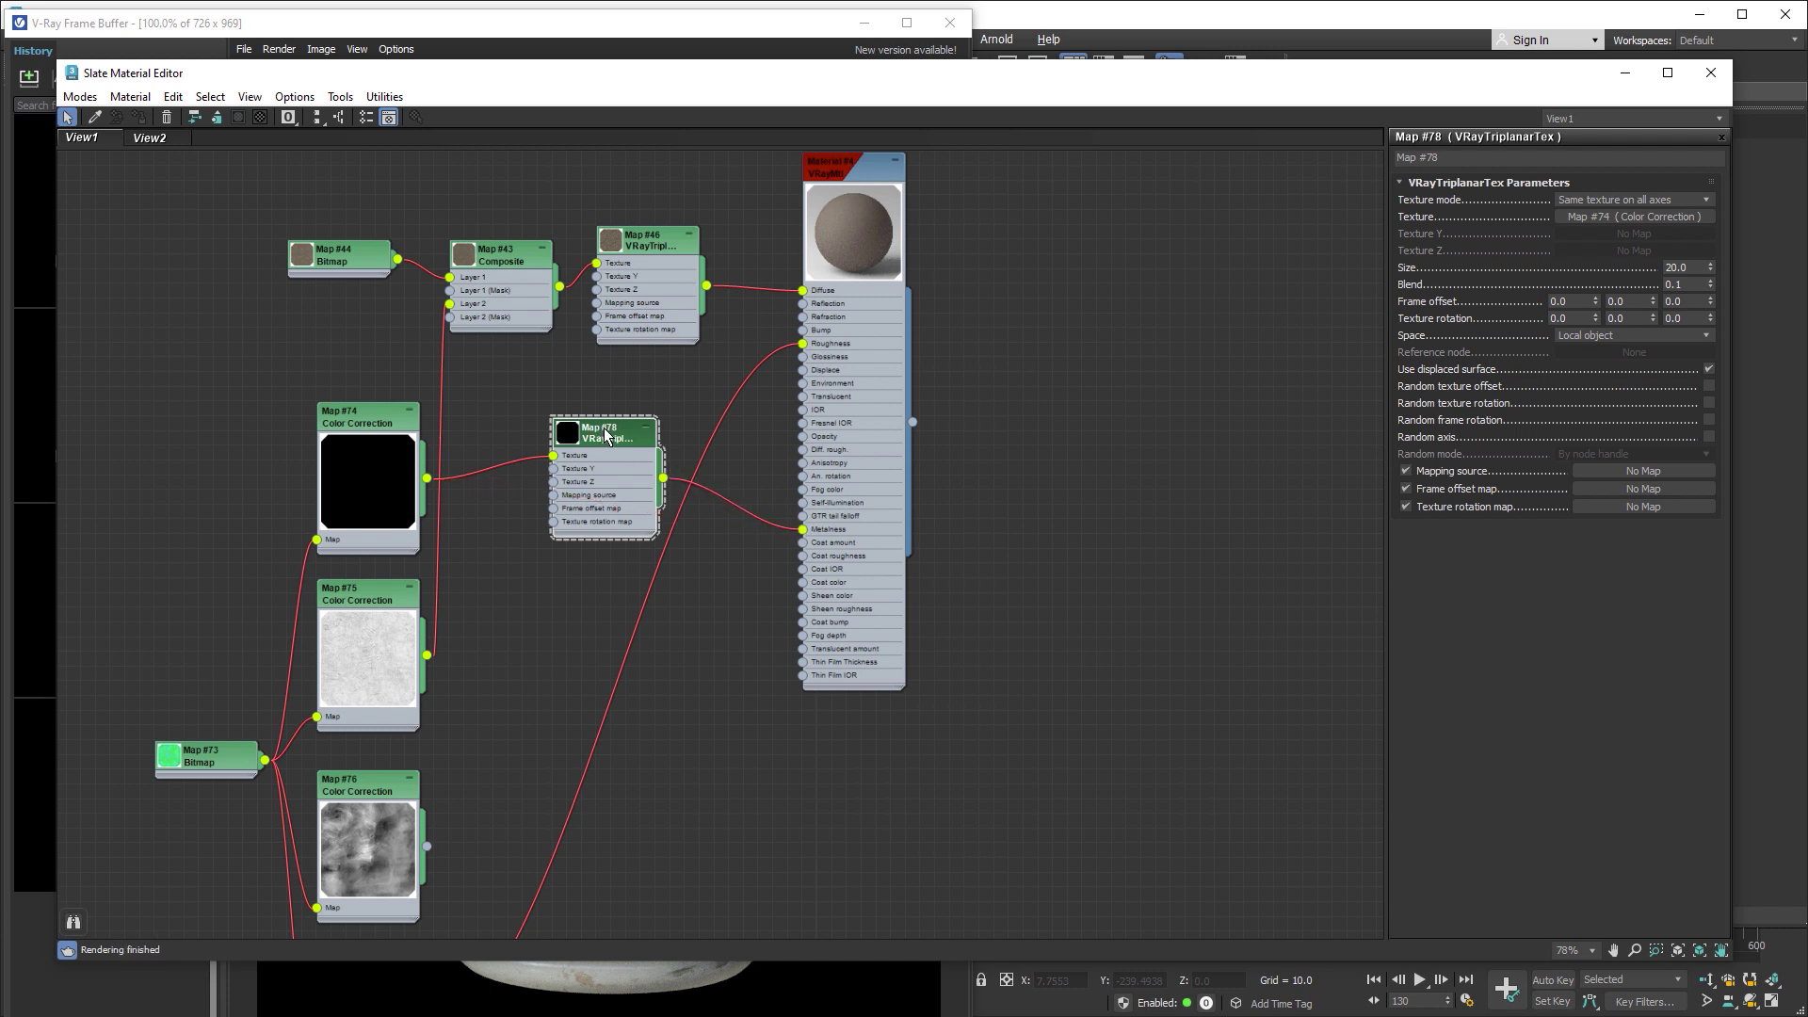
shift+drag(607, 435, 608, 828)
middle_drag(729, 675, 726, 446)
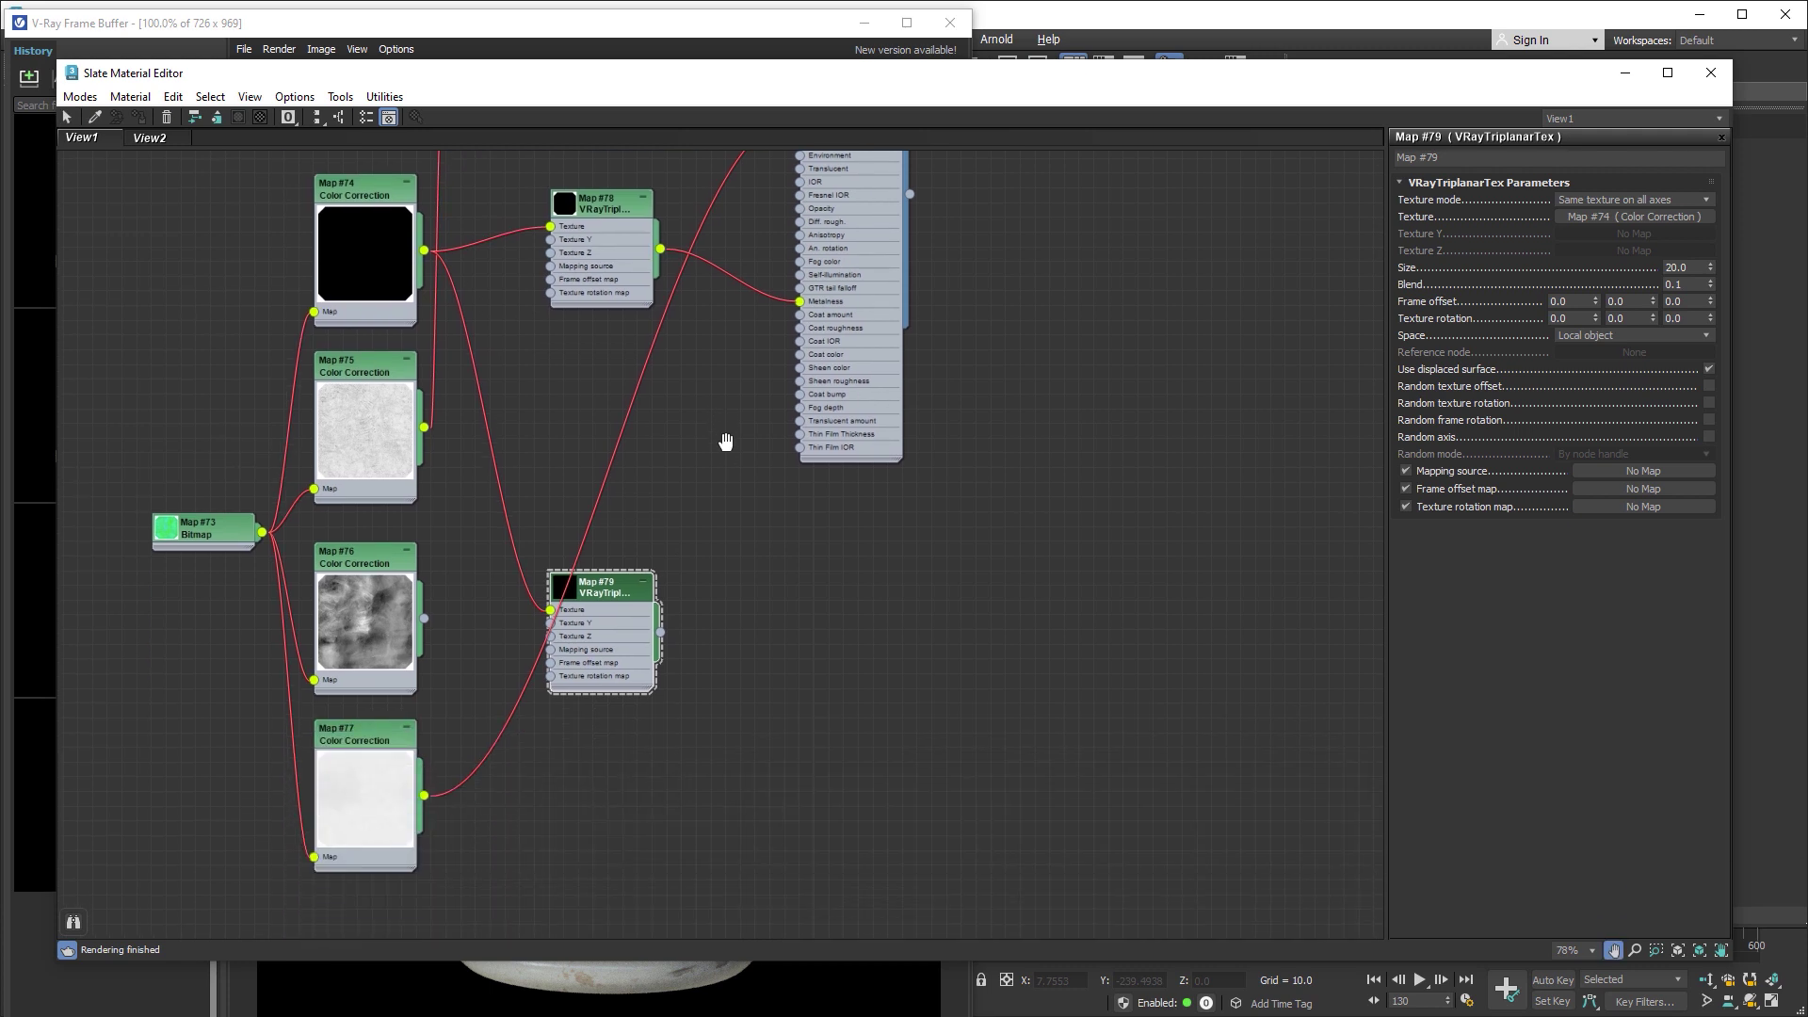
mouse_move(425, 618)
mouse_down()
mouse_move(551, 610)
mouse_move(622, 757)
mouse_up()
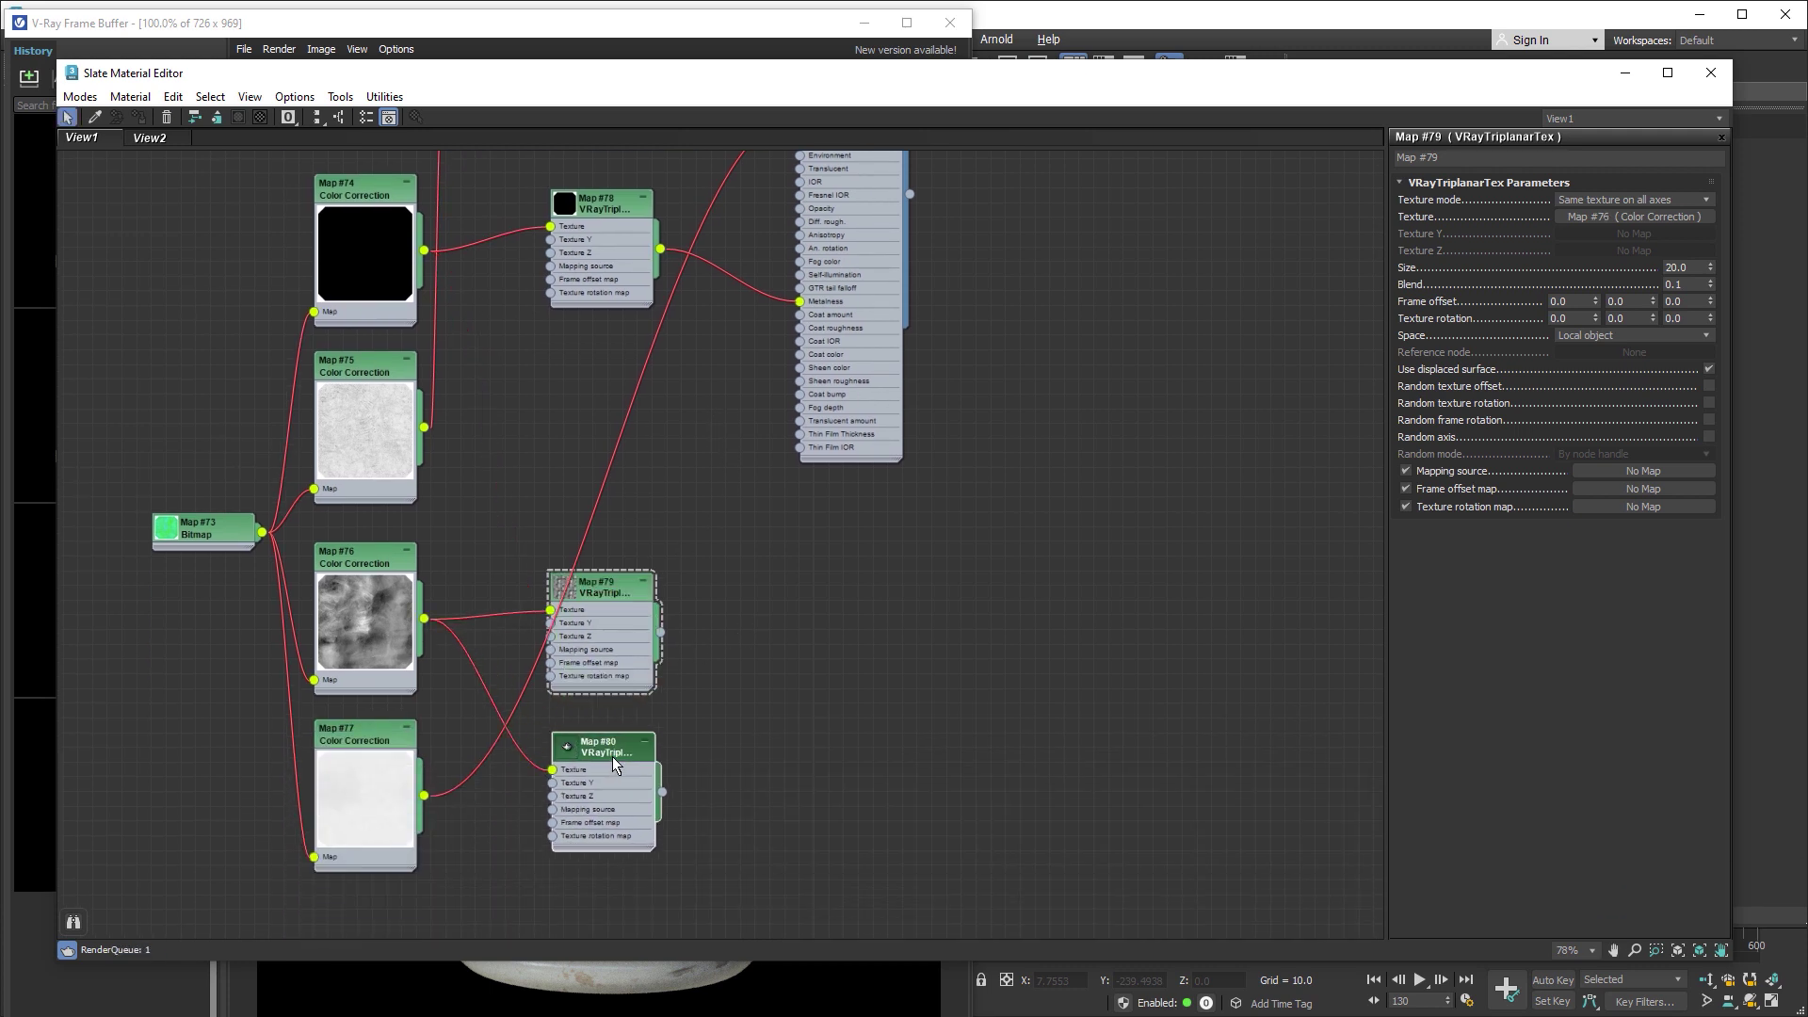
- Wrap Map #77 in triplanar Map #80 driving Roughness, then expose the displacement modifier settings
mouse_move(425, 796)
mouse_down()
mouse_move(477, 818)
mouse_move(551, 772)
mouse_up()
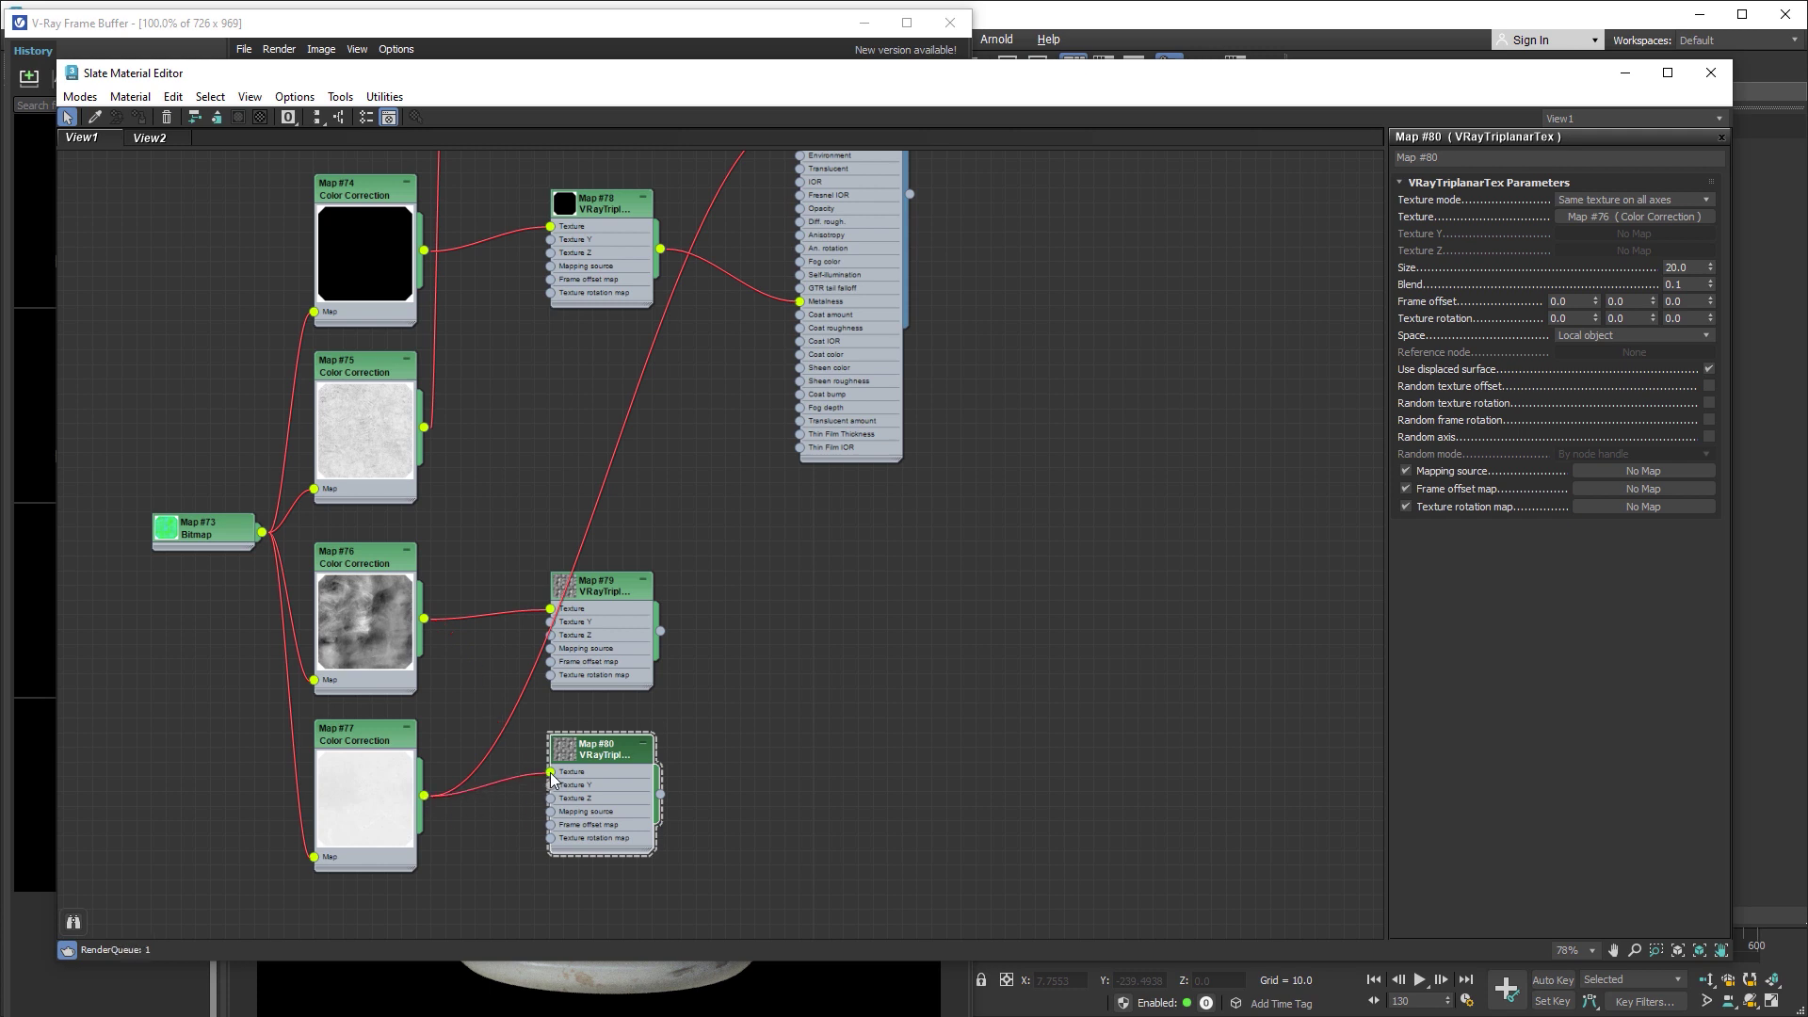
middle_drag(702, 512, 621, 652)
drag(577, 933, 719, 253)
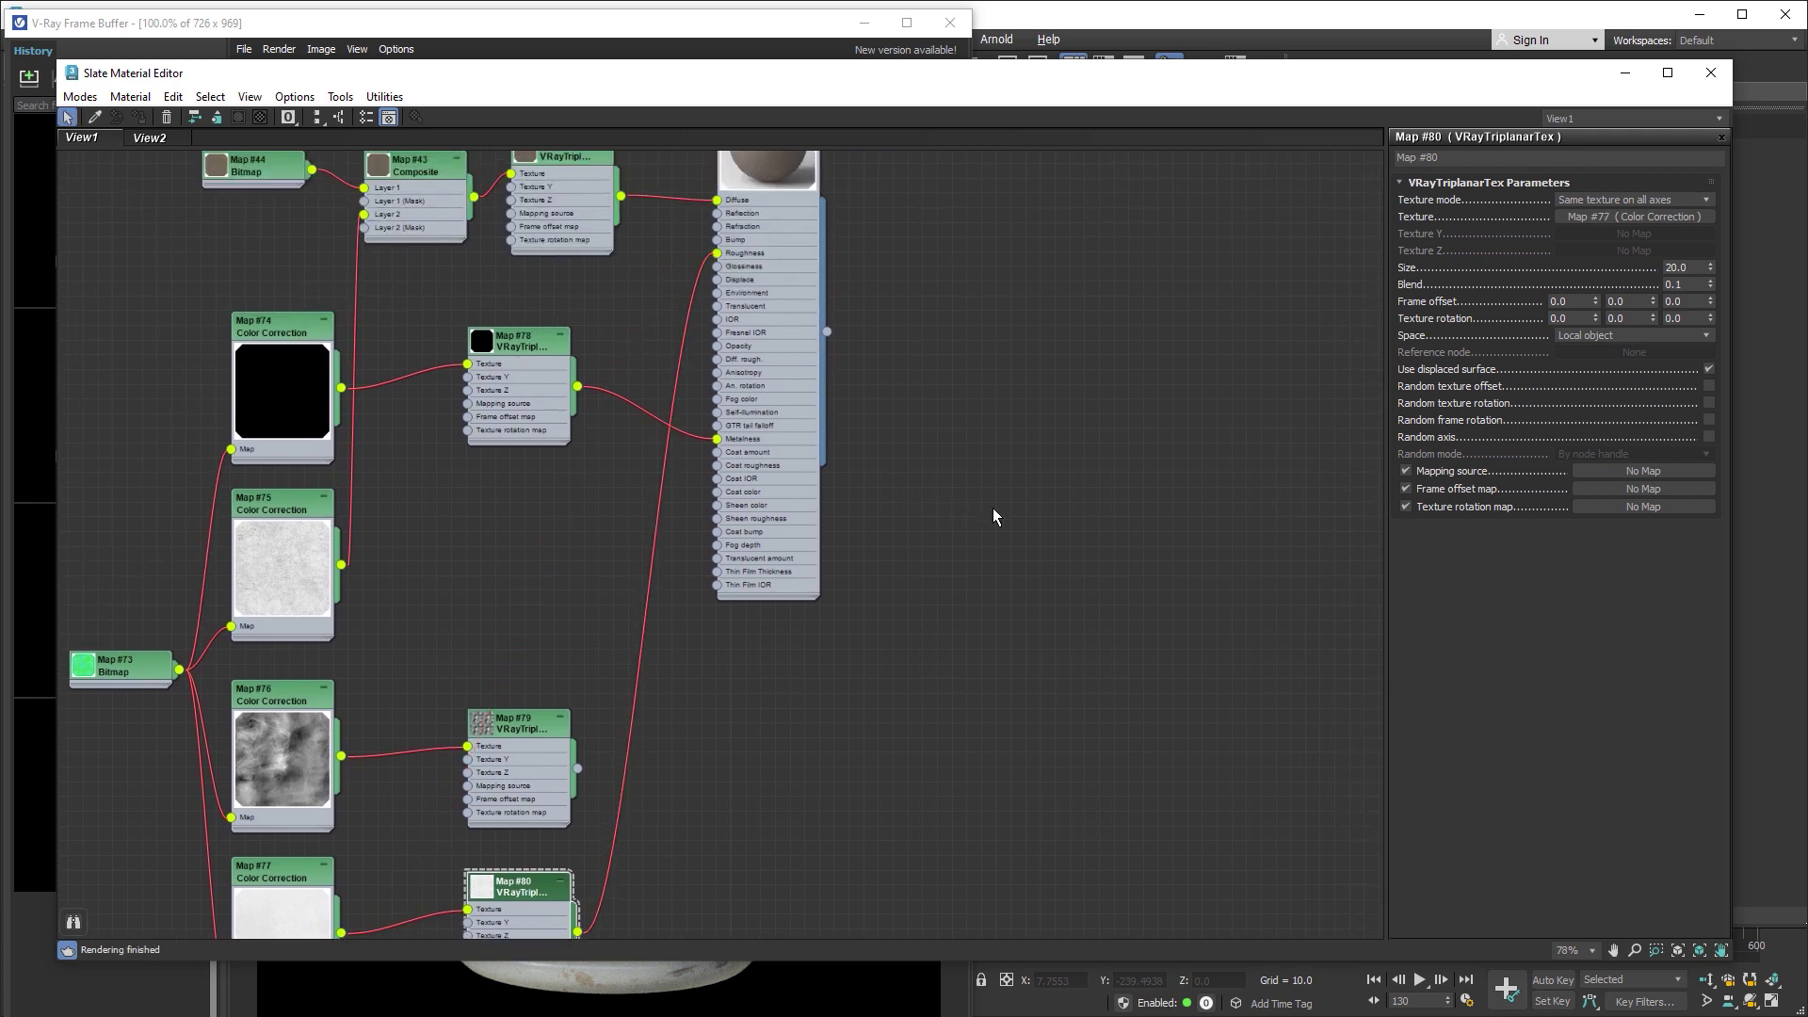
middle_drag(992, 507, 973, 429)
middle_drag(680, 422, 1200, 393)
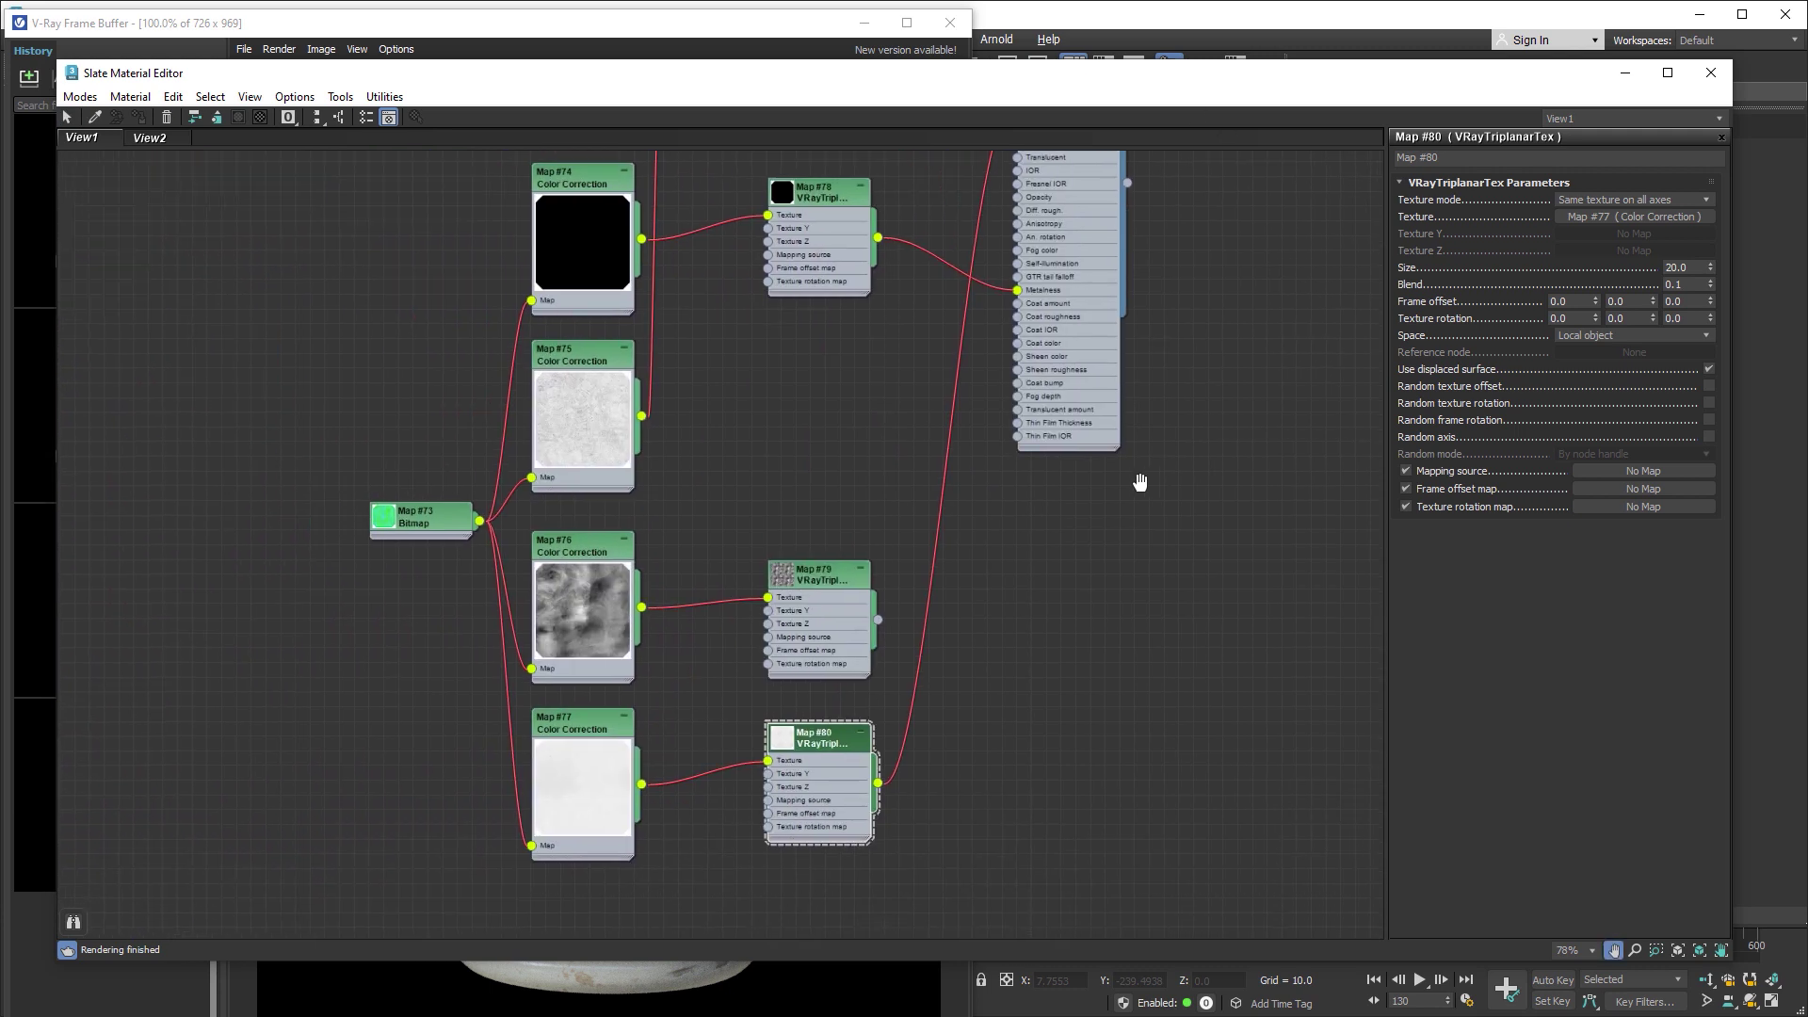
drag(1317, 83, 940, 104)
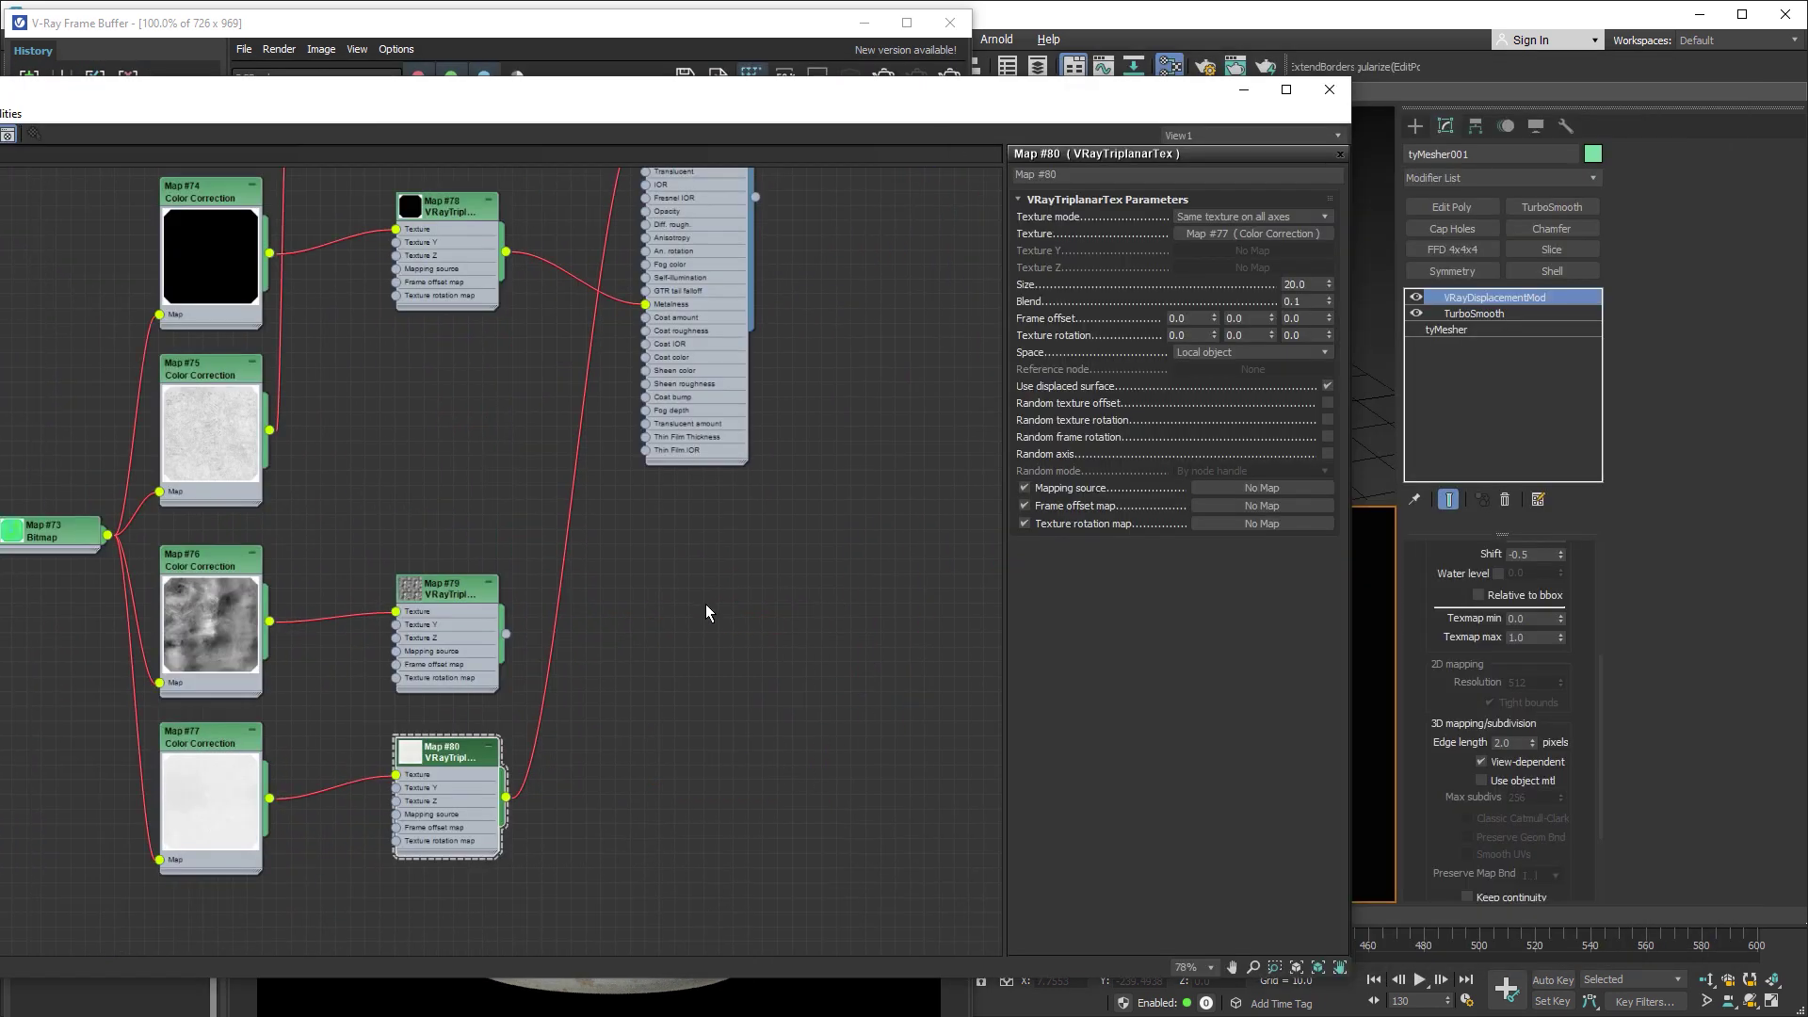
- Assign triplanar Map #79 as an instance to the VRayDisplacementMod Texmap
mouse_move(556, 650)
mouse_down()
mouse_move(1175, 624)
mouse_move(904, 646)
mouse_up()
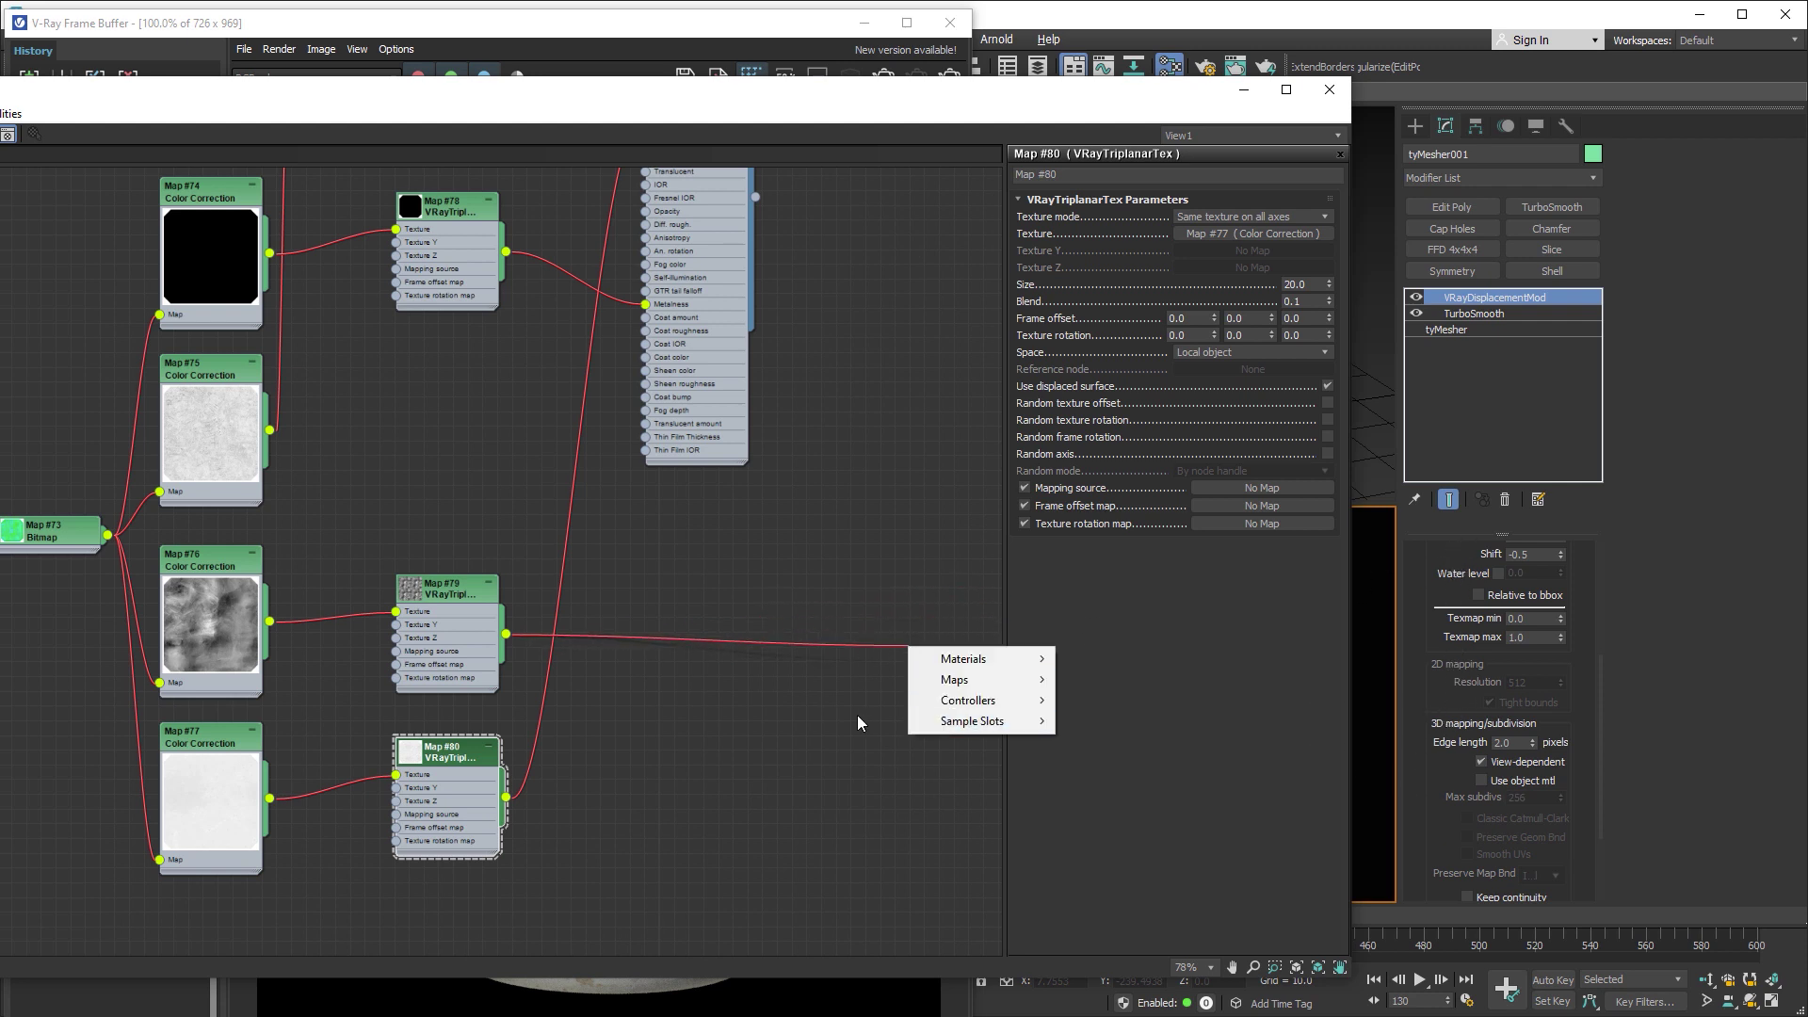
click(1423, 648)
drag(1422, 649, 1432, 846)
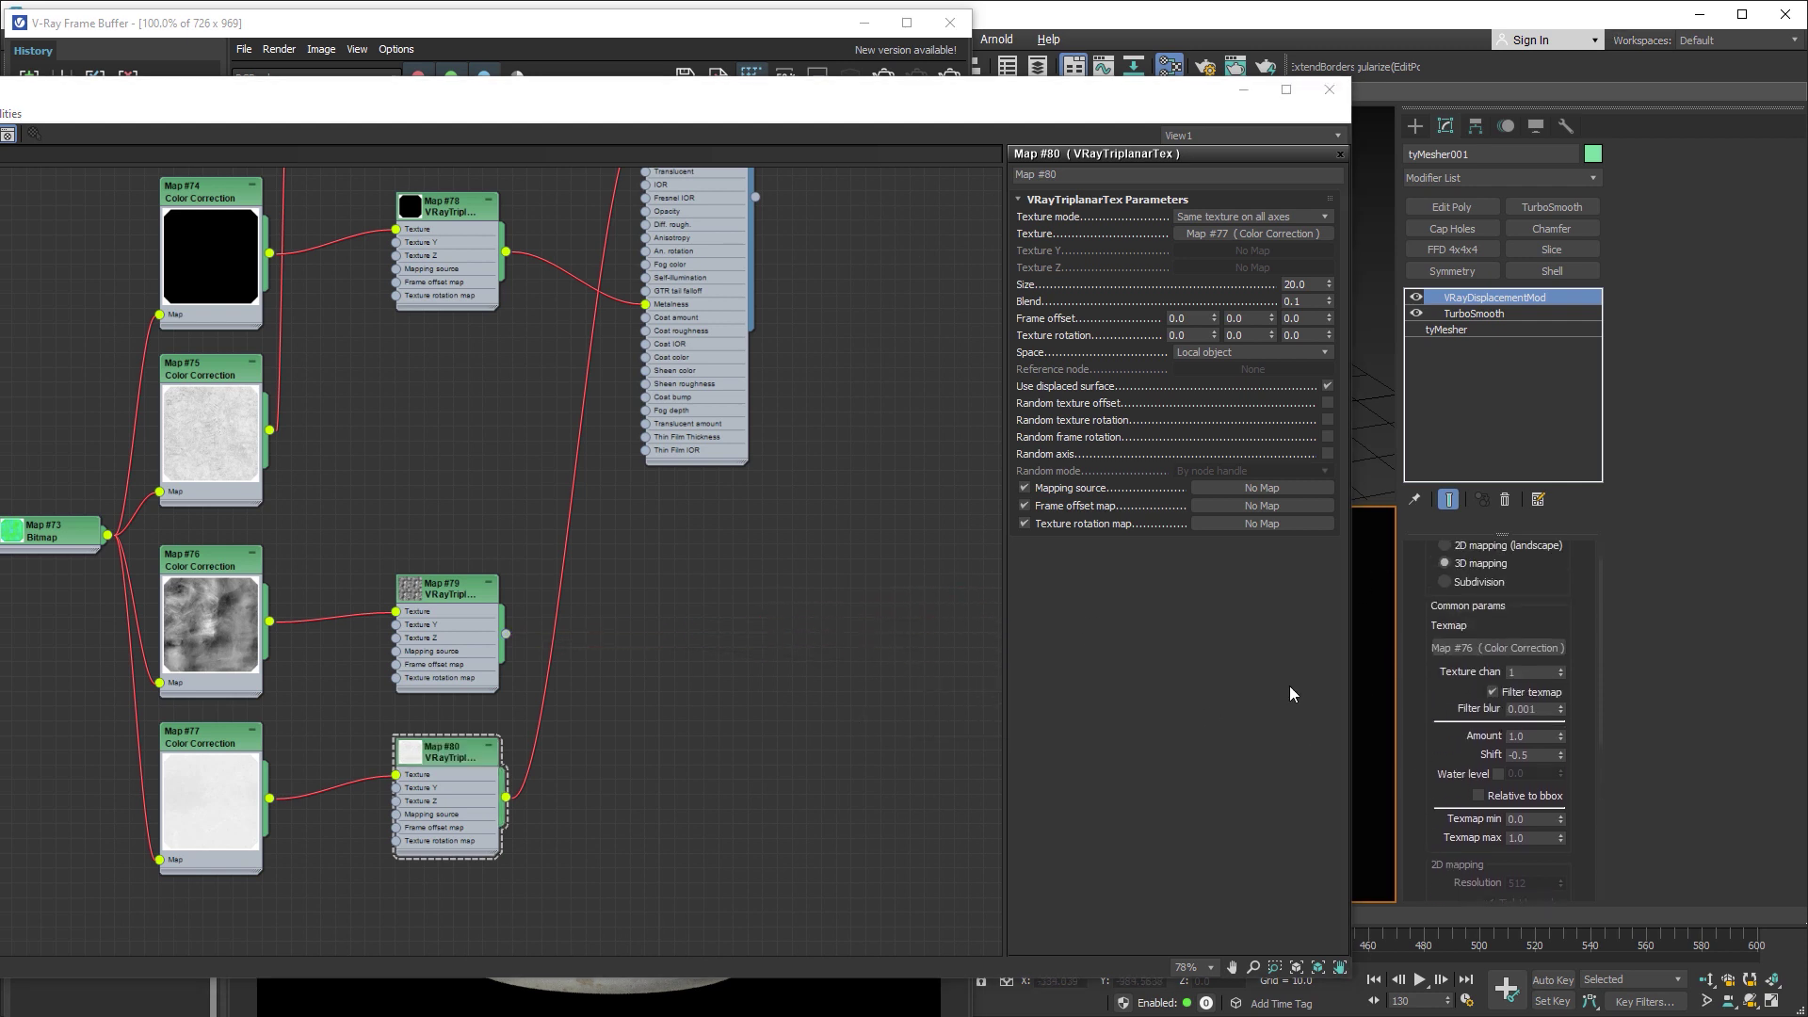
mouse_move(506, 634)
mouse_down()
mouse_move(905, 693)
mouse_move(1469, 650)
mouse_up()
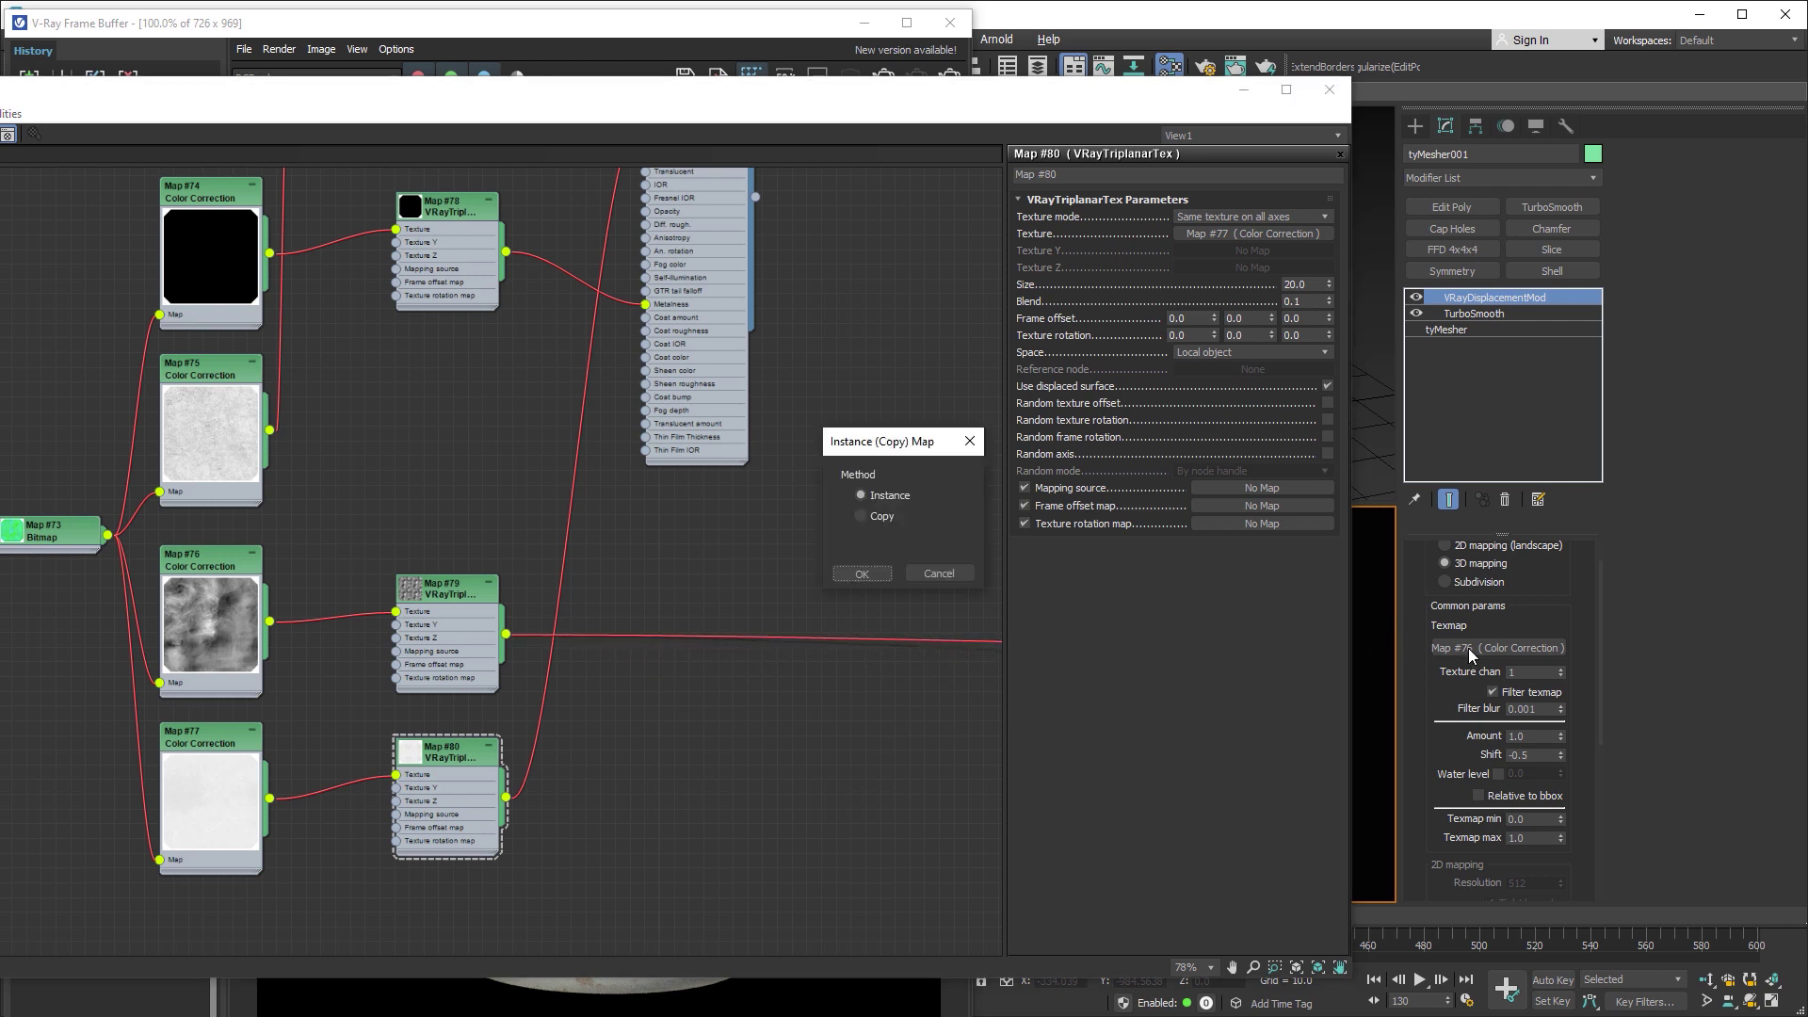
click(858, 573)
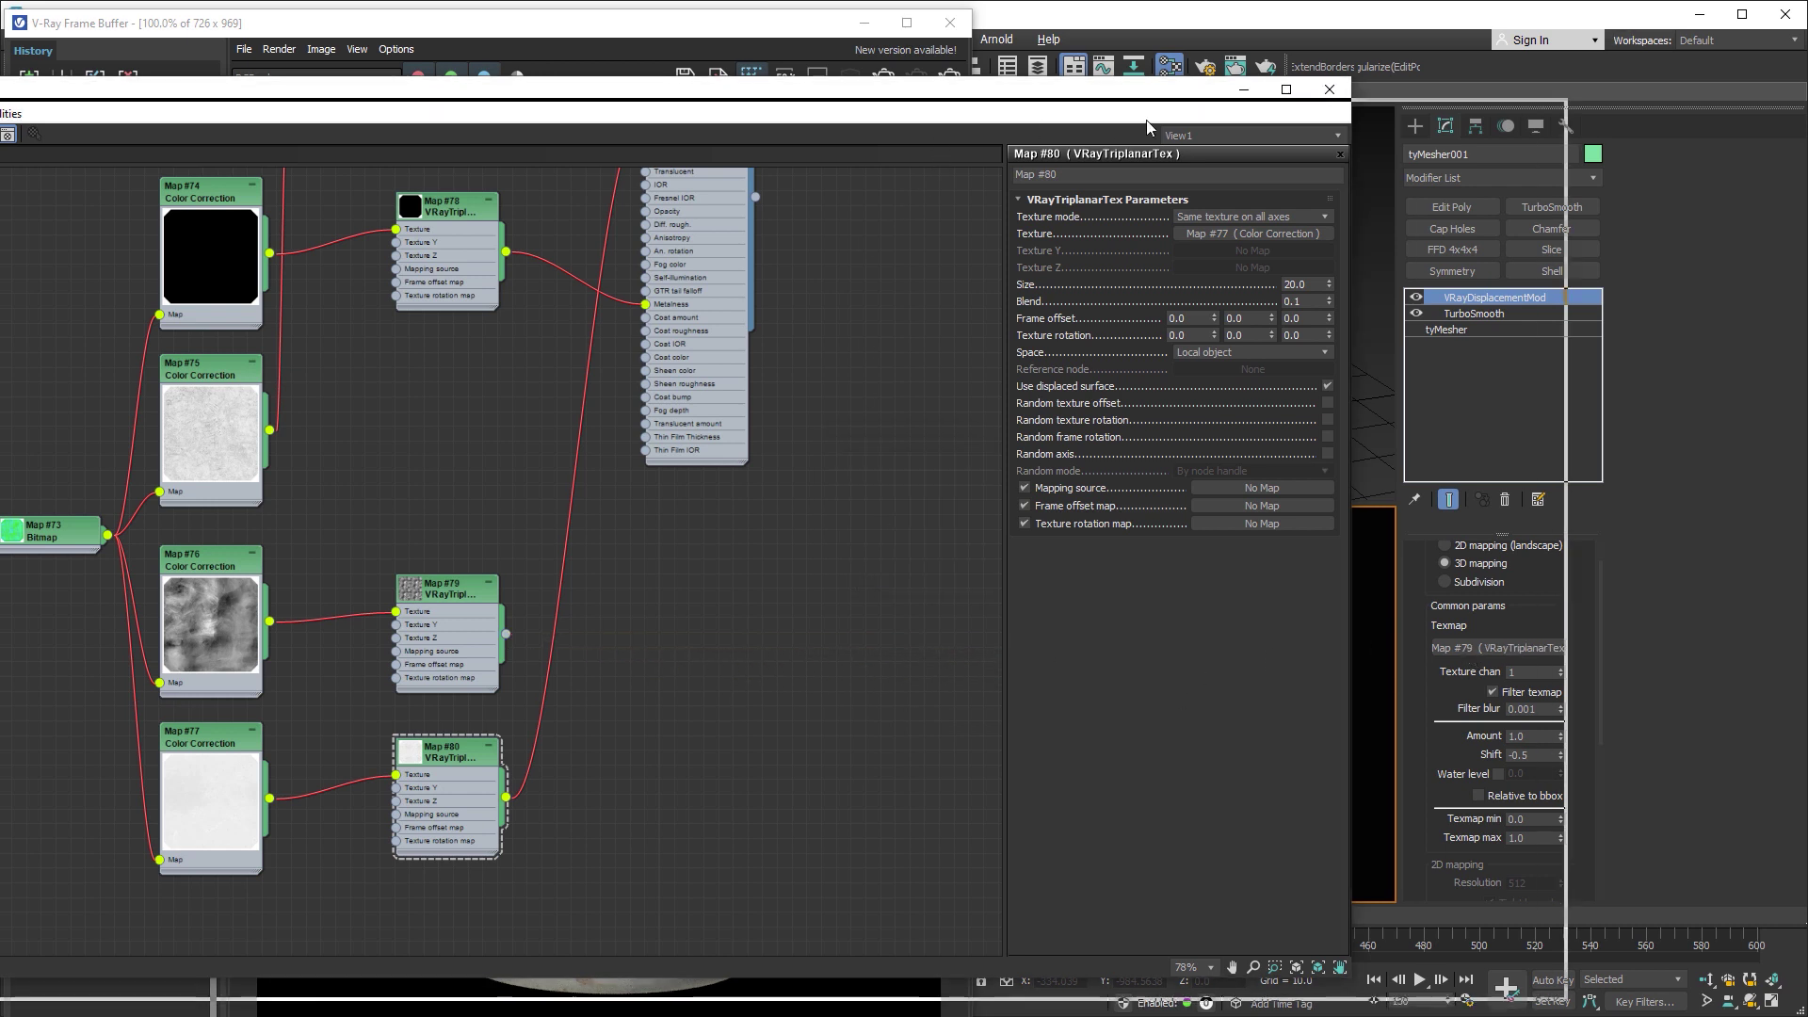
- Re-render the bust with the new displacement, stop it, and return to the material editor
drag(1146, 113, 1509, 125)
click(765, 131)
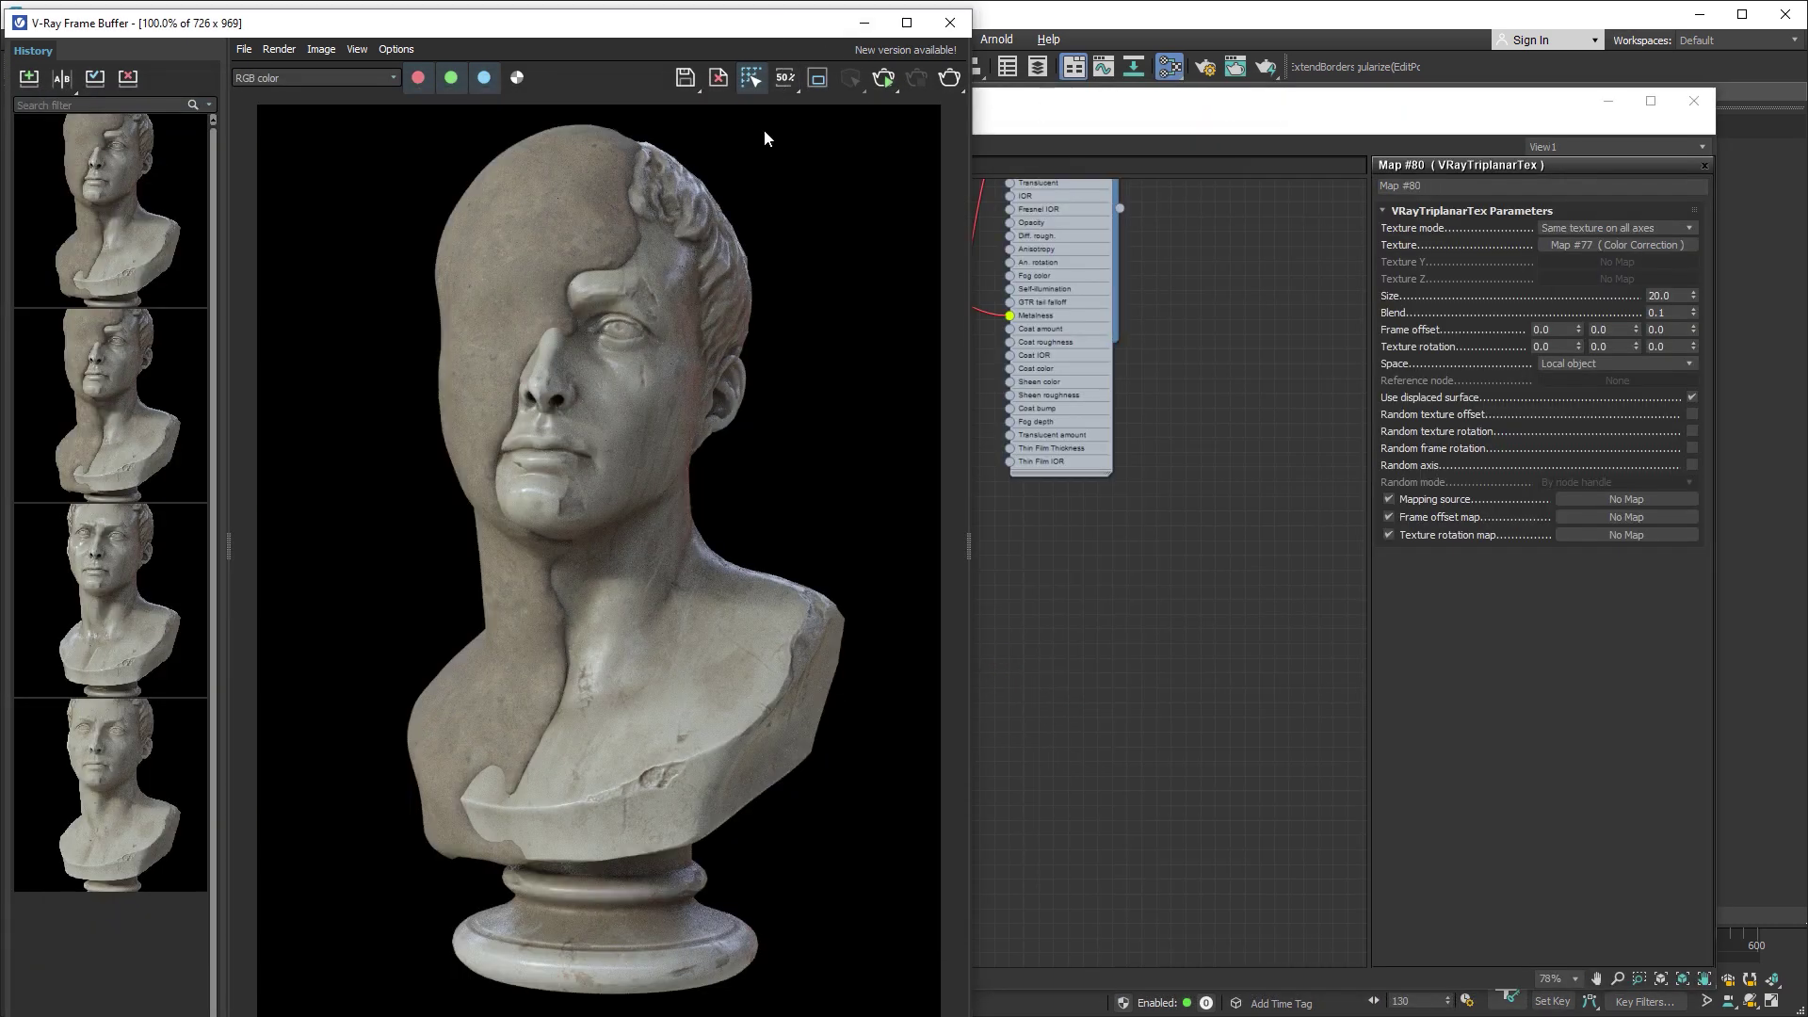
click(883, 81)
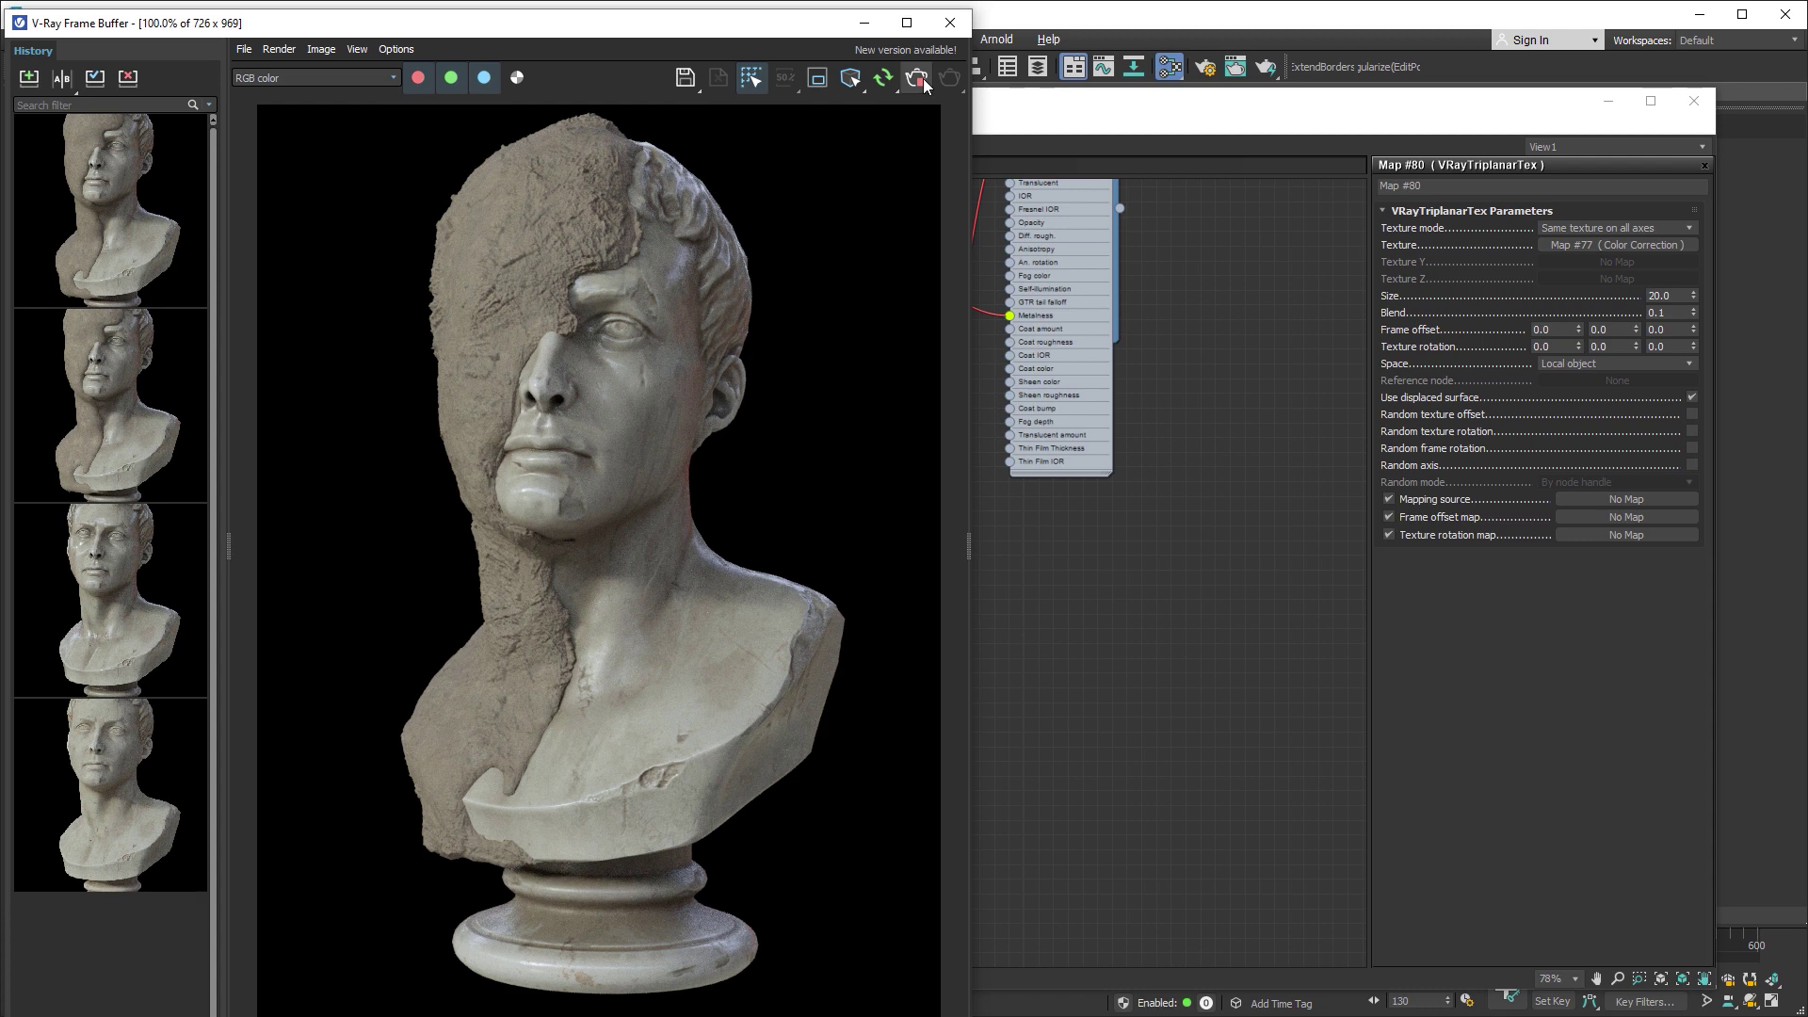
click(924, 84)
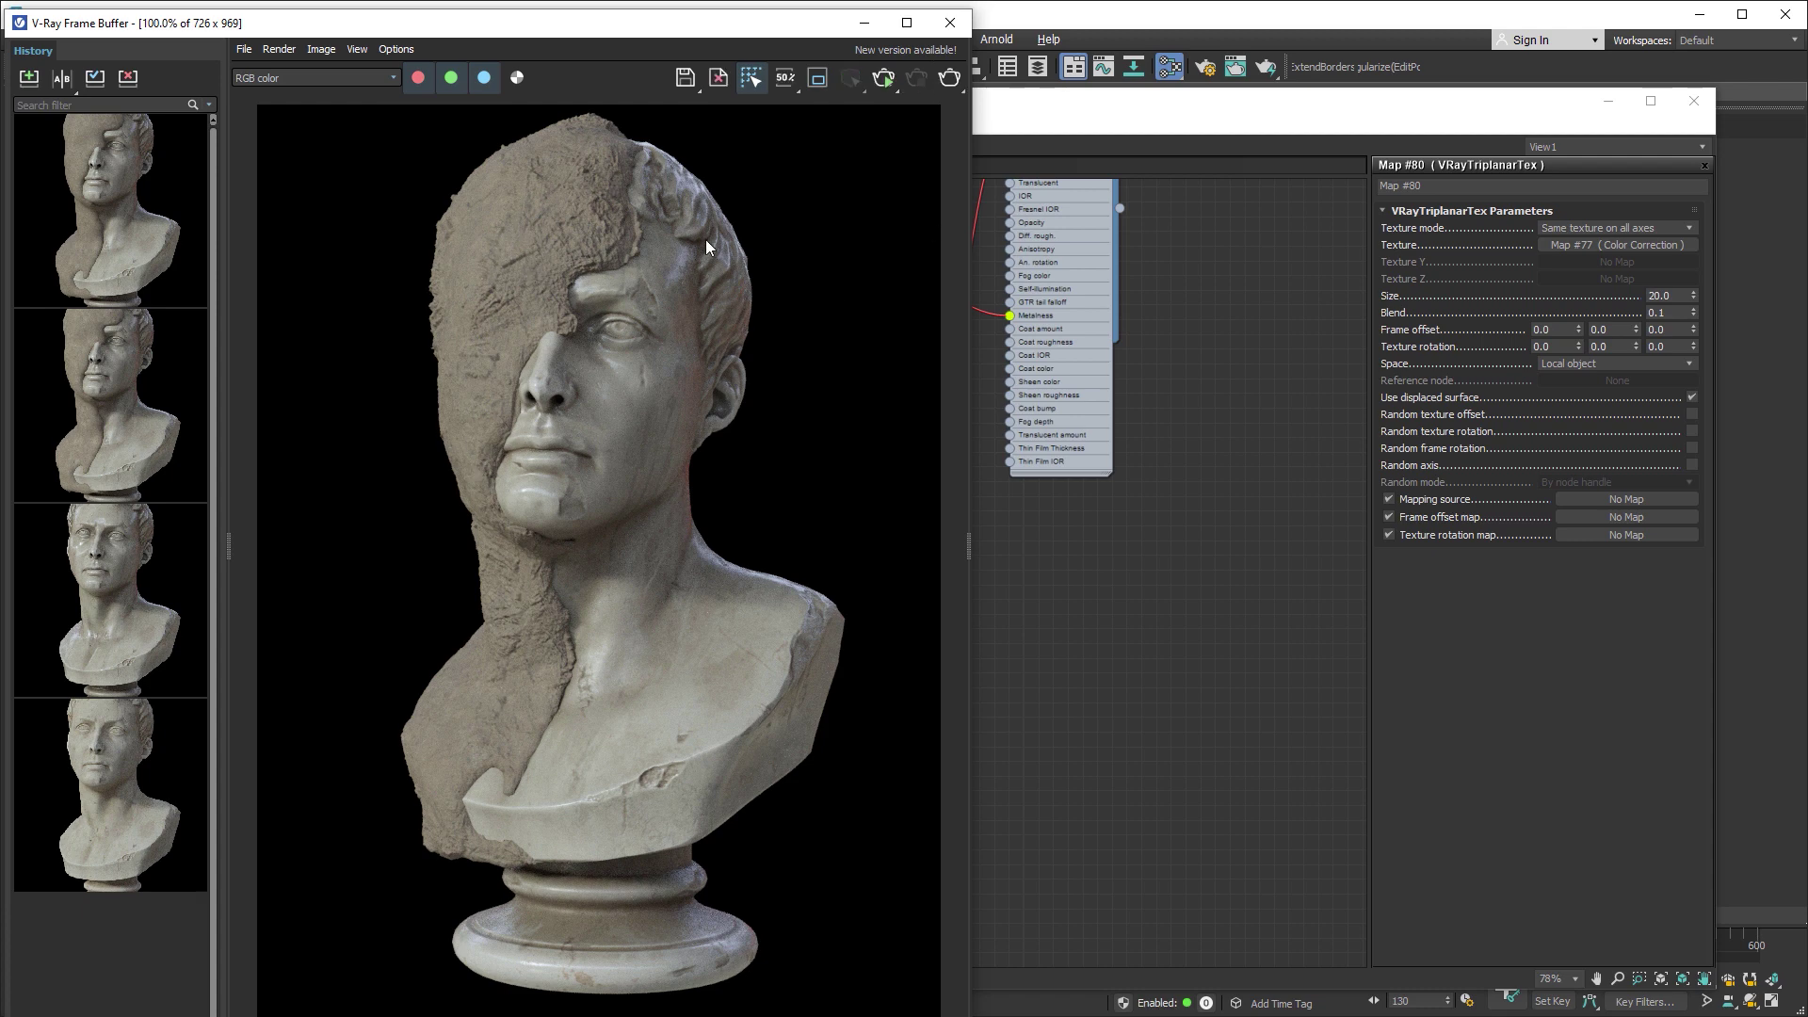
click(1043, 107)
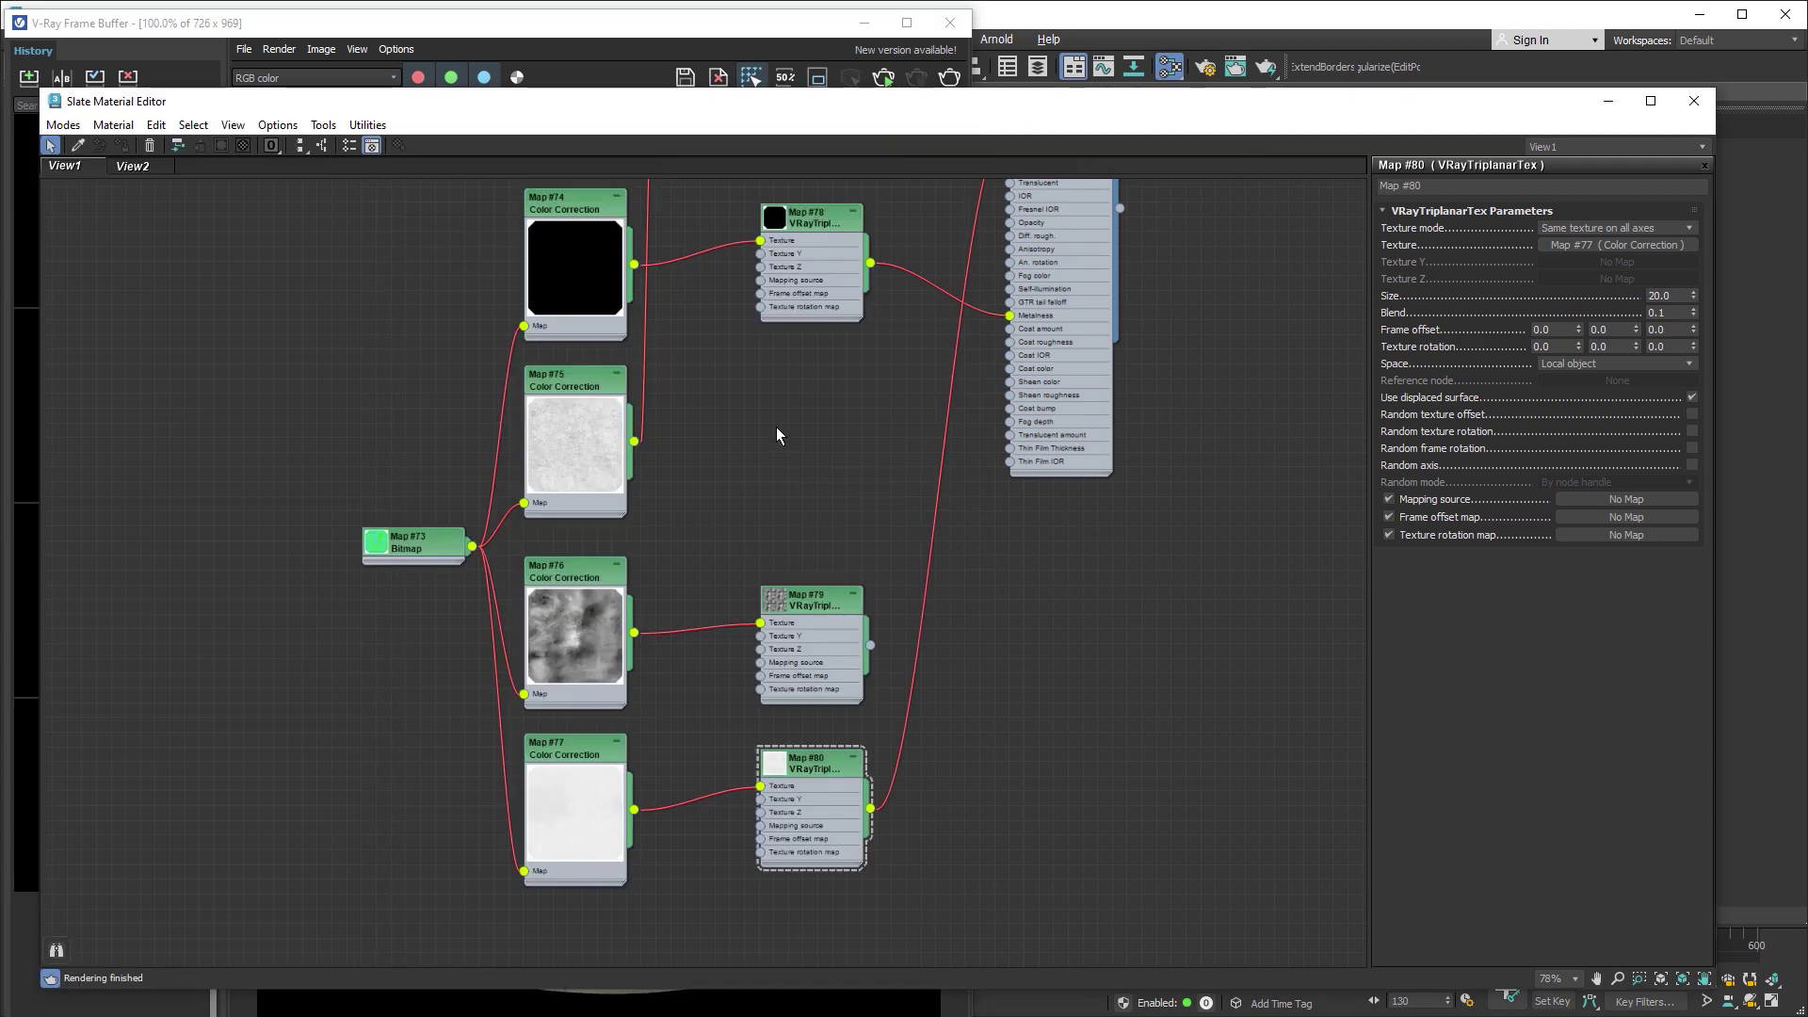
- Rename concrete mask Color Correction maps #74 and #75 to Metallic and AO
middle_drag(776, 435, 707, 504)
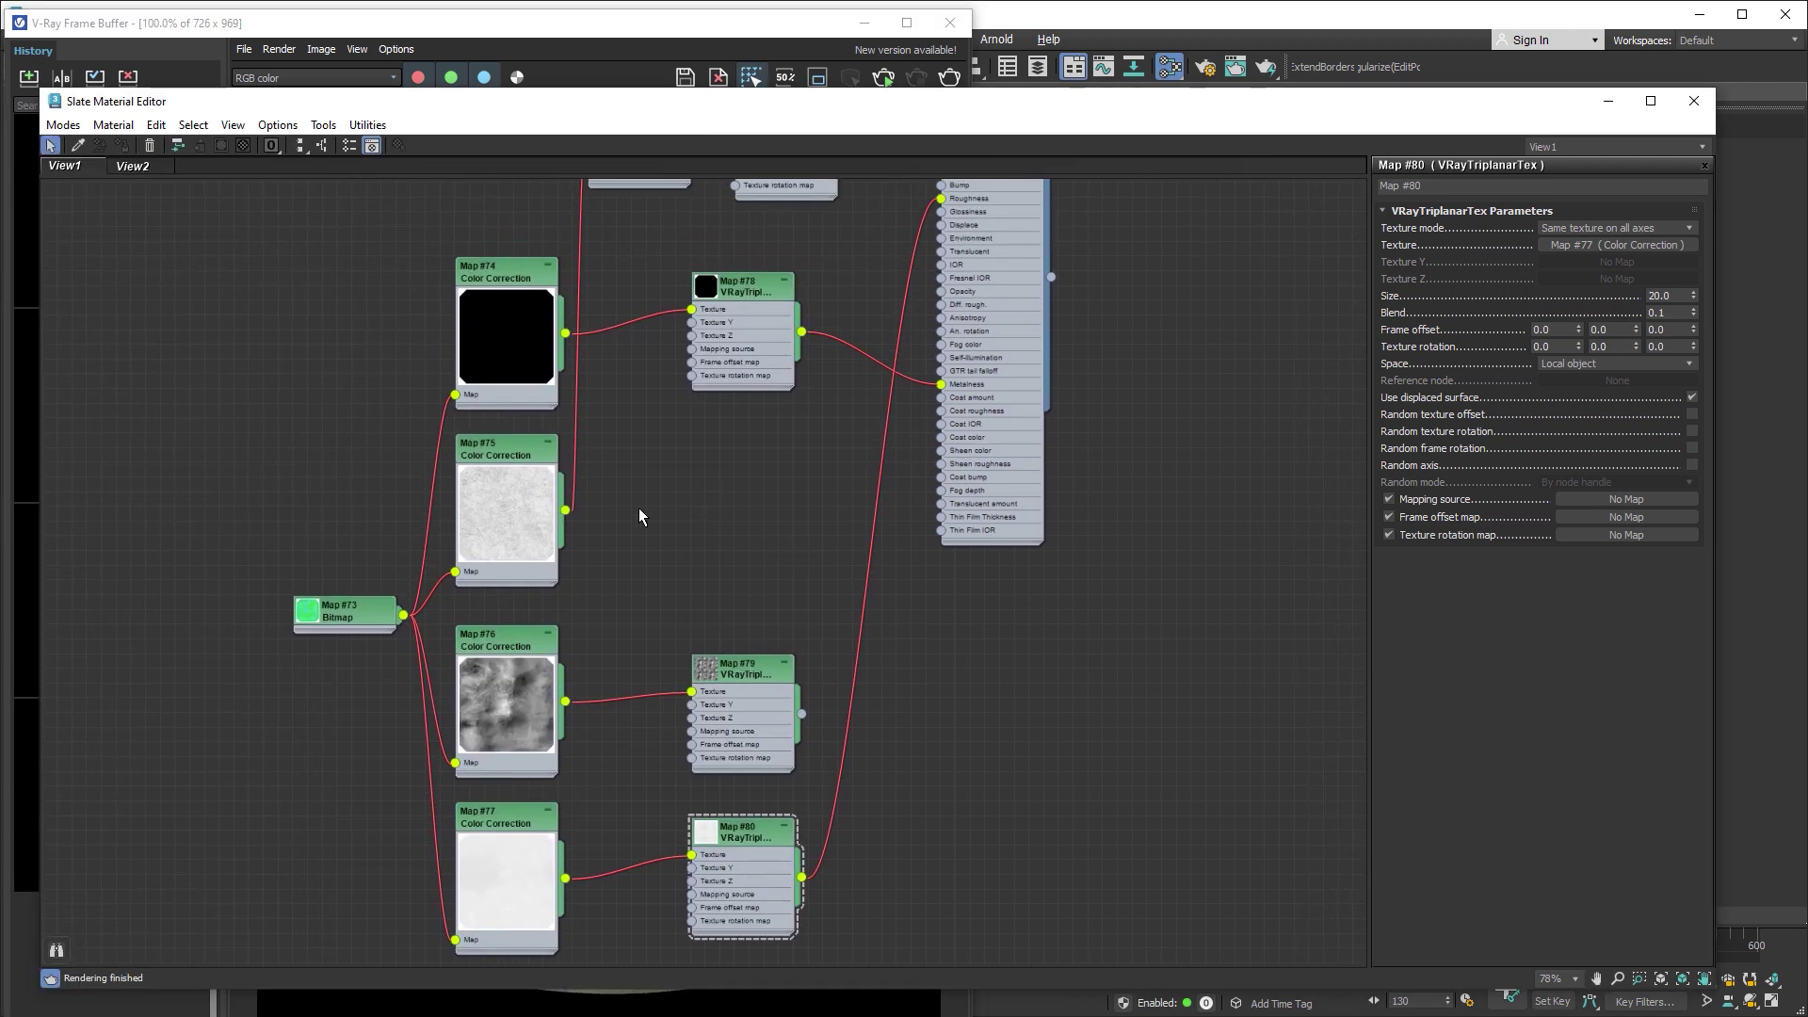
double_click(350, 621)
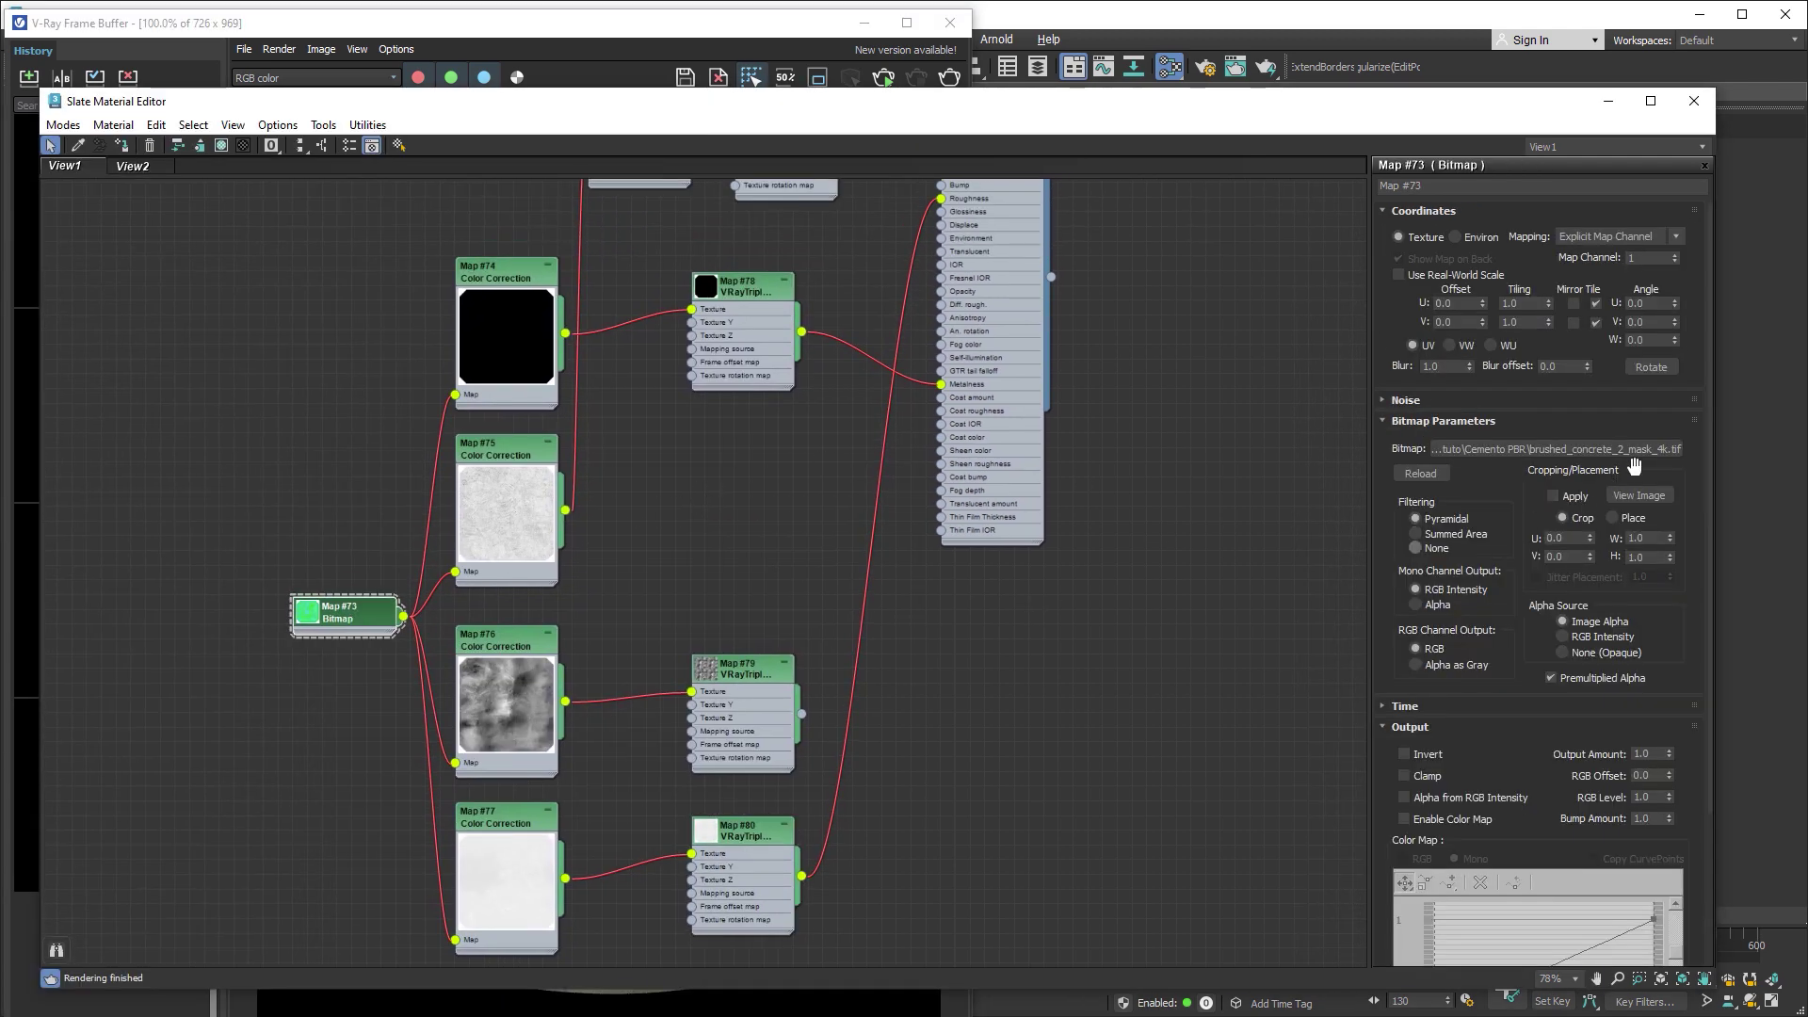
double_click(506, 280)
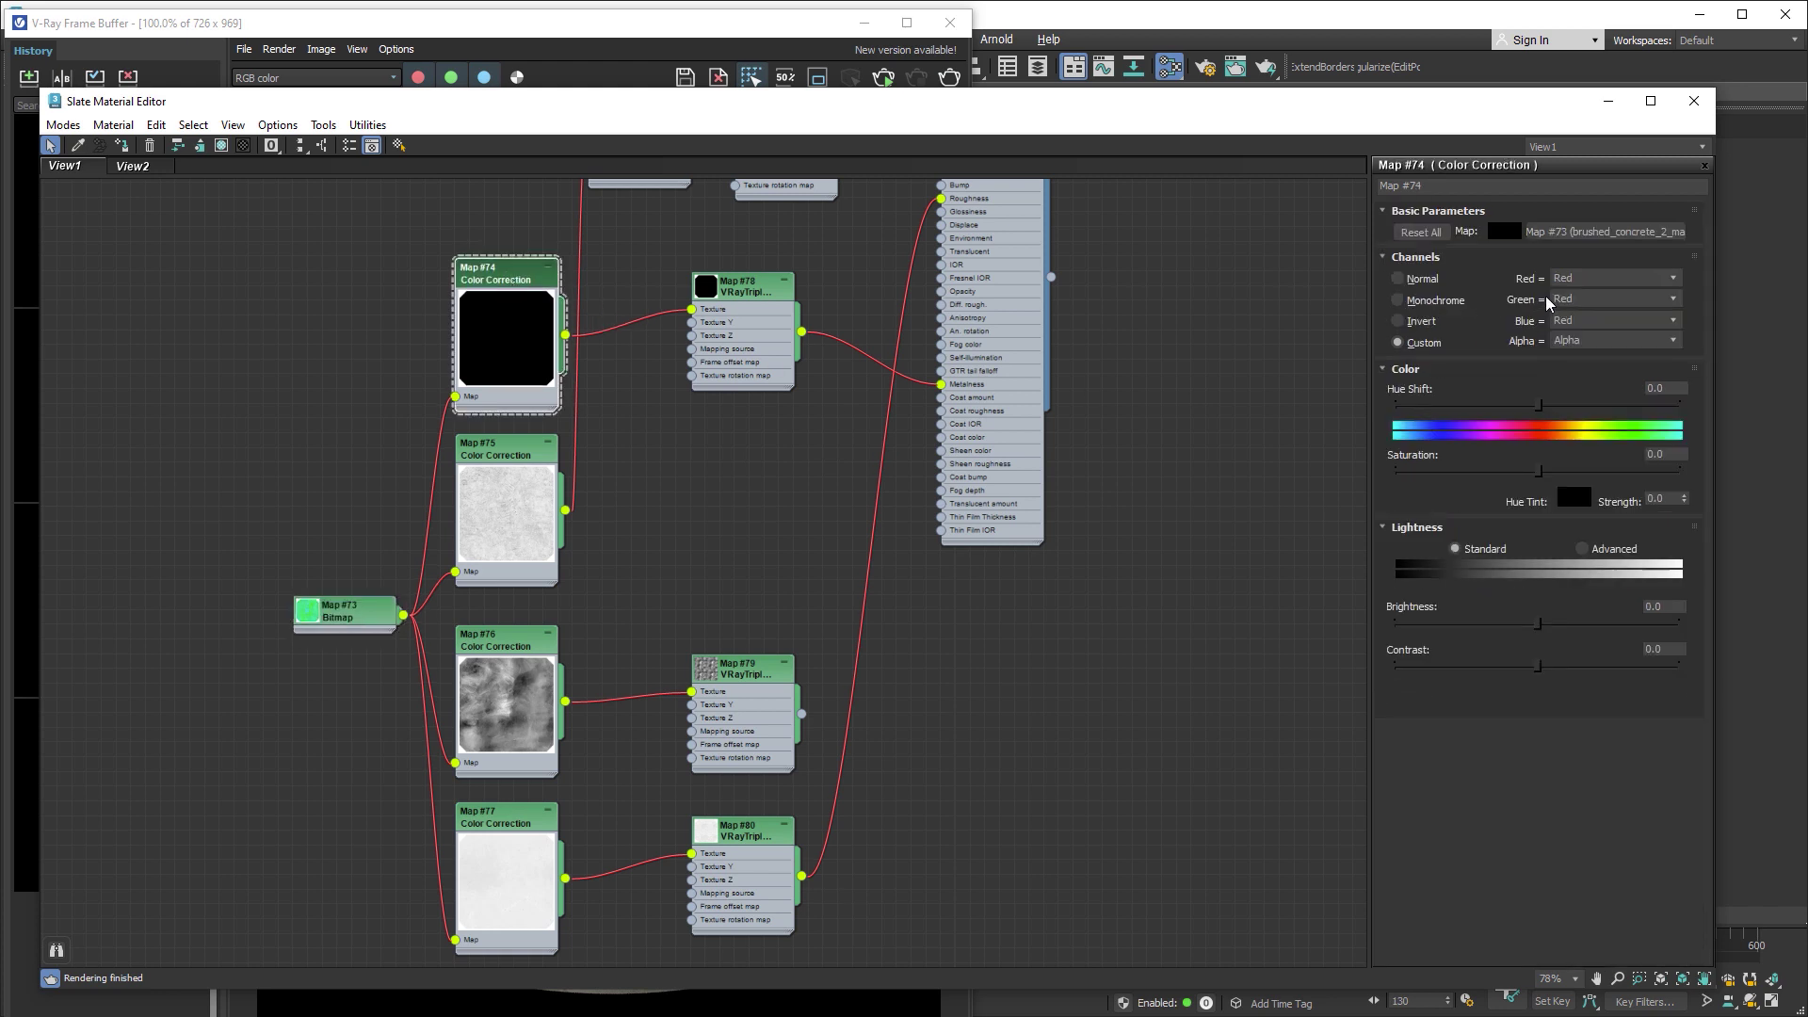
click(1448, 186)
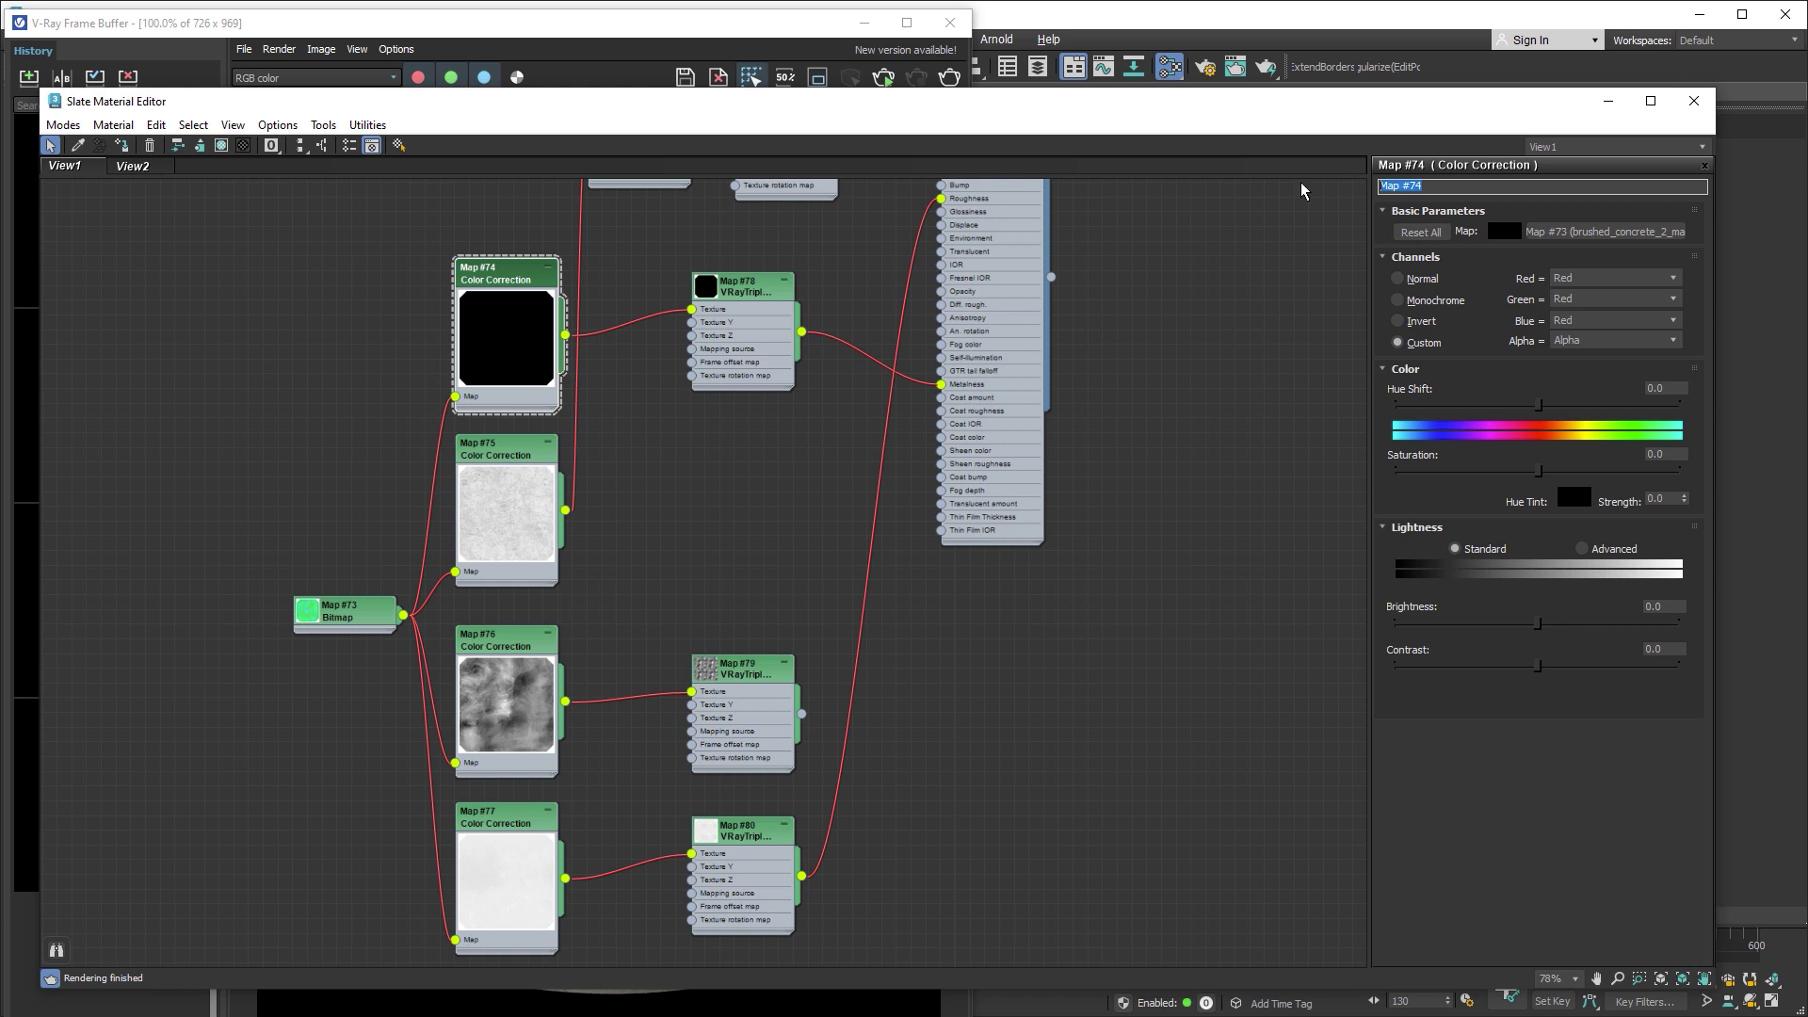
text(Metallic)
double_click(509, 459)
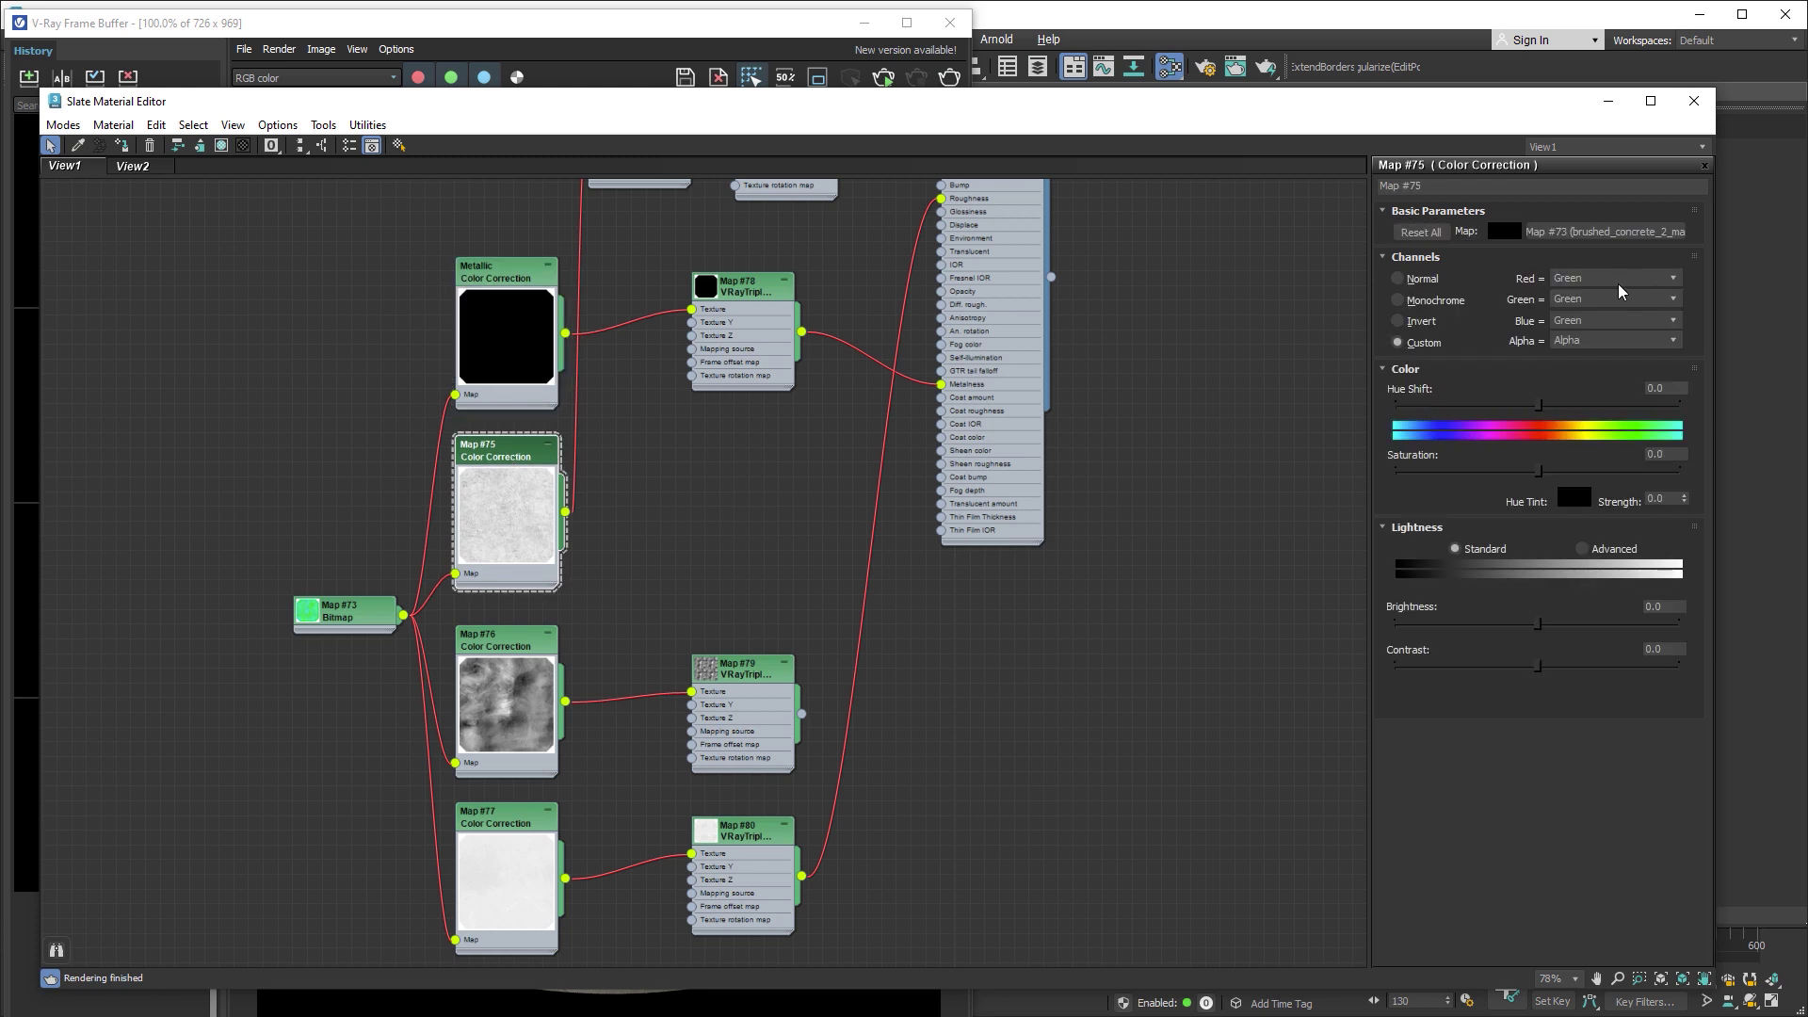
click(1449, 185)
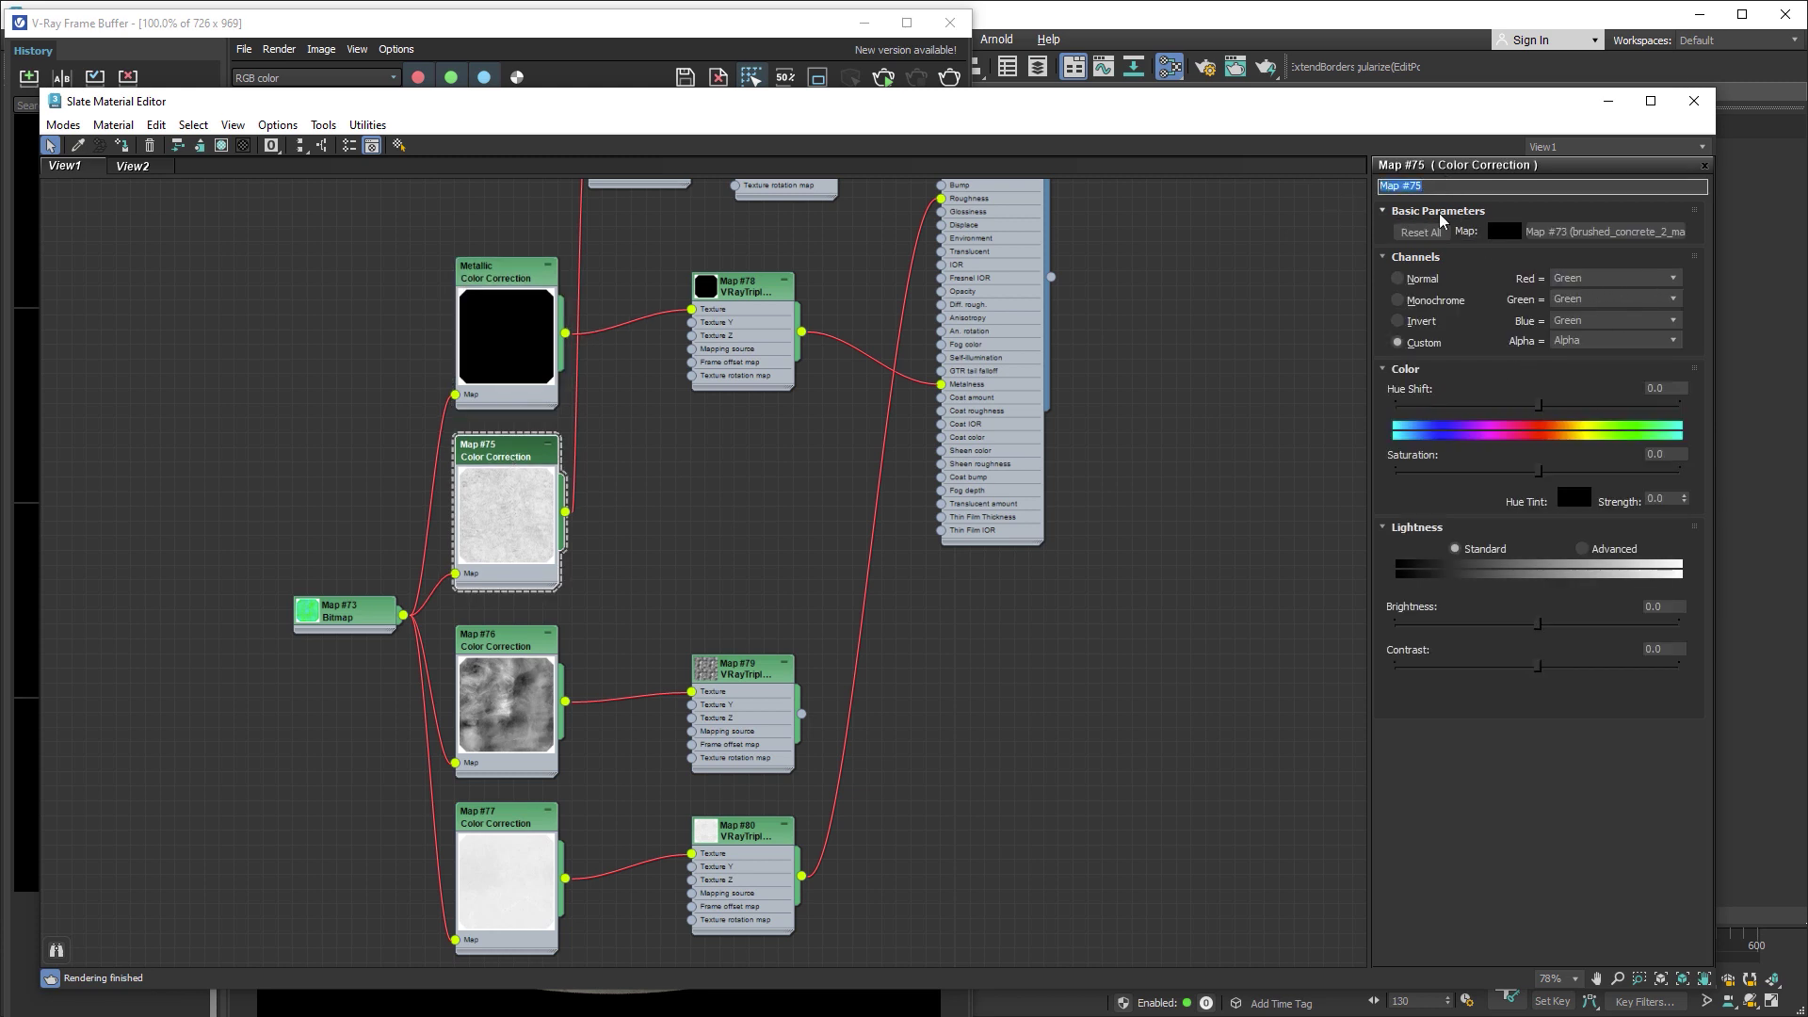
text(AO)
- Rename concrete mask maps #76 and #77 to Altura and Roughness
click(510, 649)
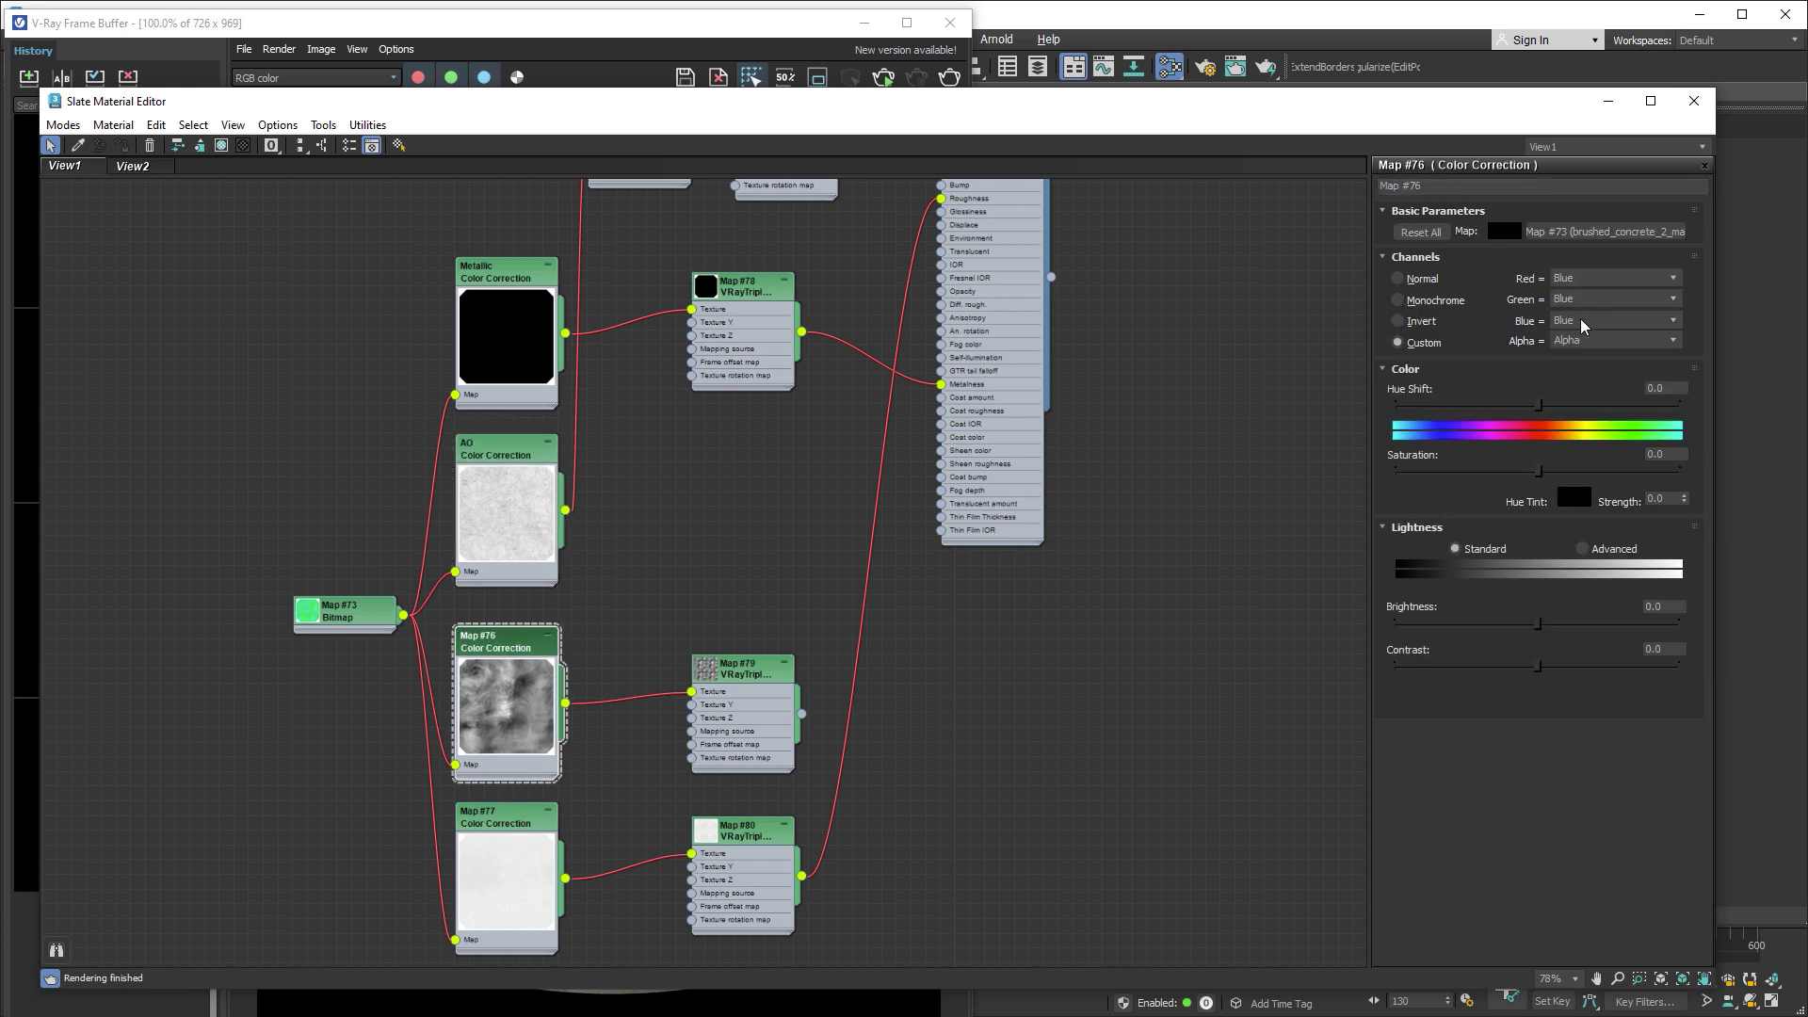
click(1389, 186)
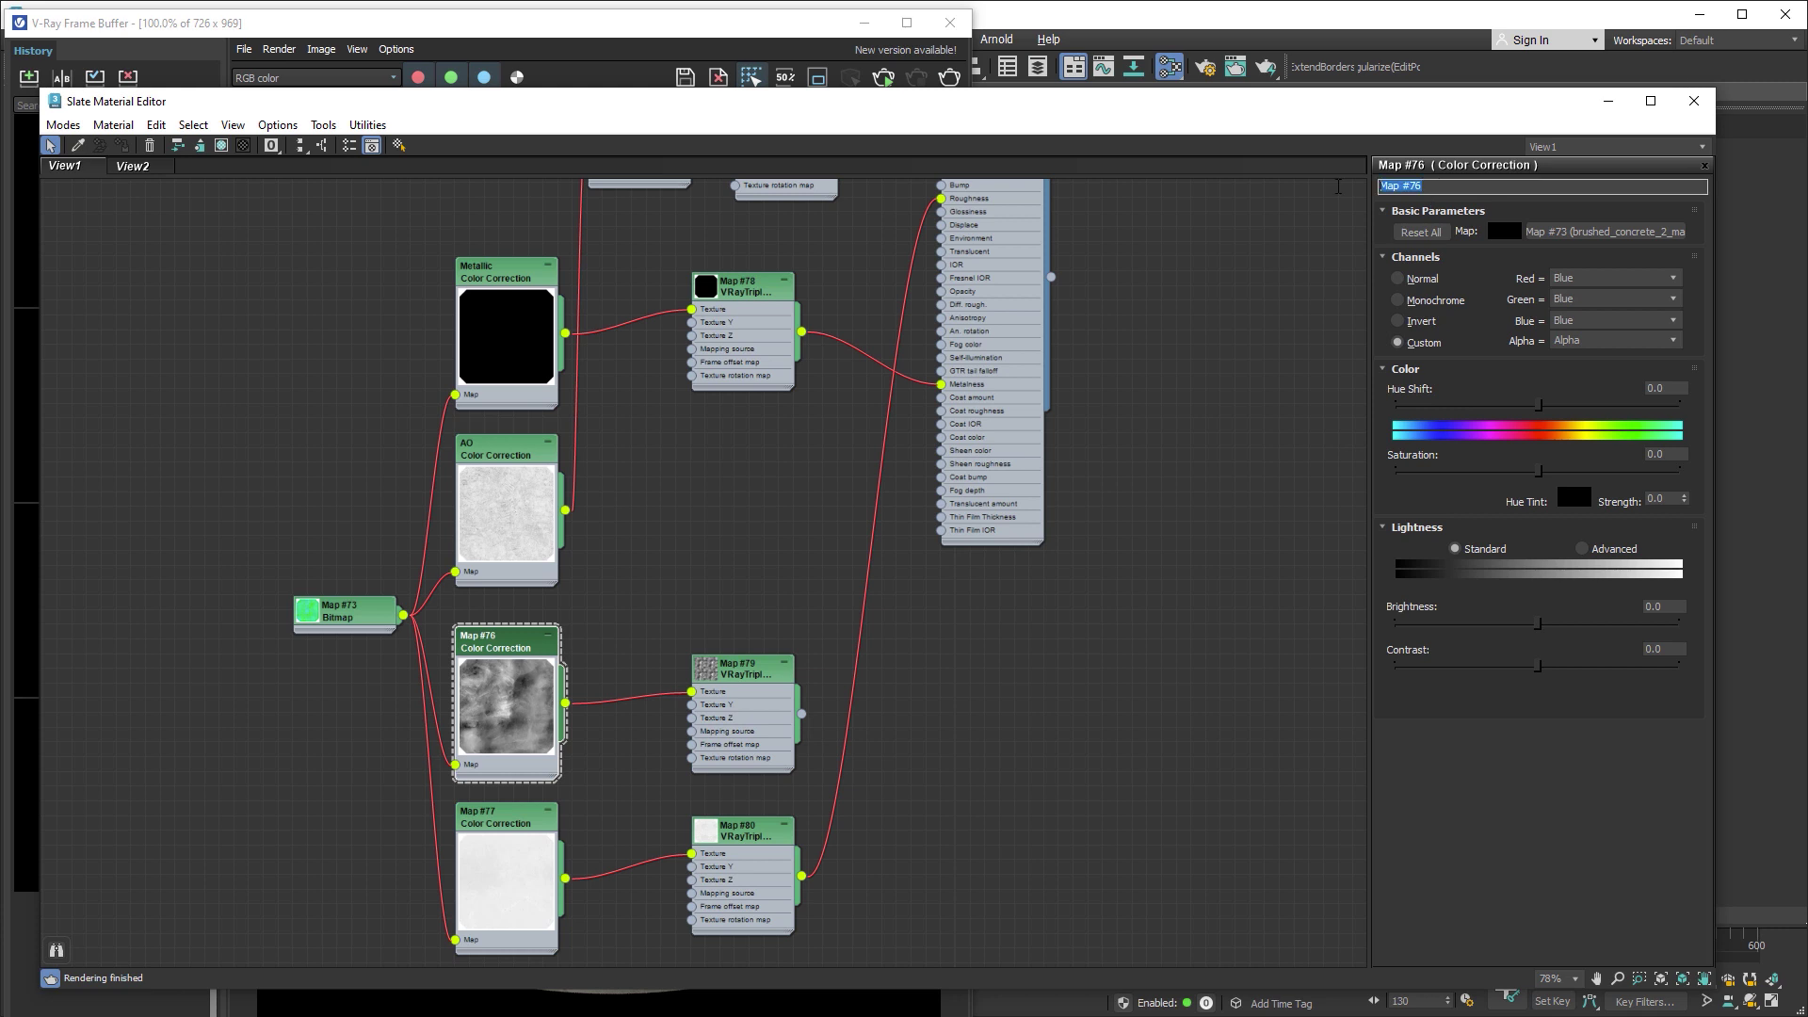
text(Altura)
key(Return)
click(509, 823)
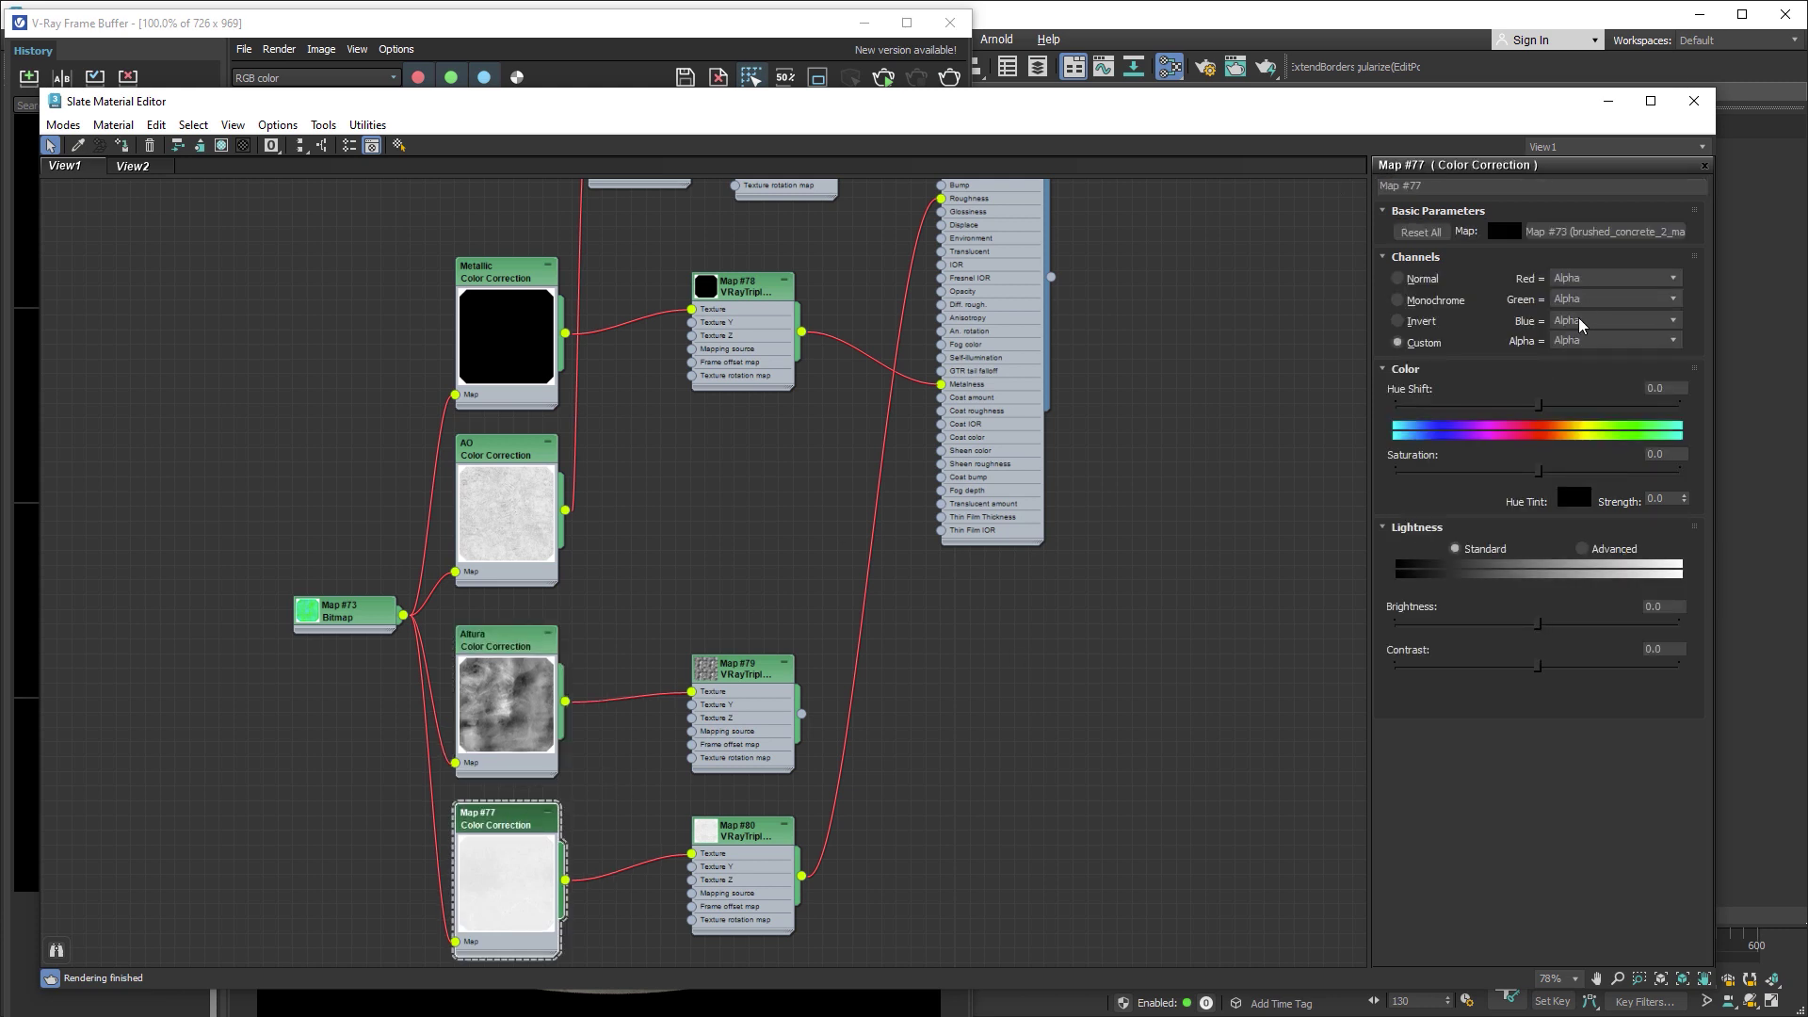
click(1386, 187)
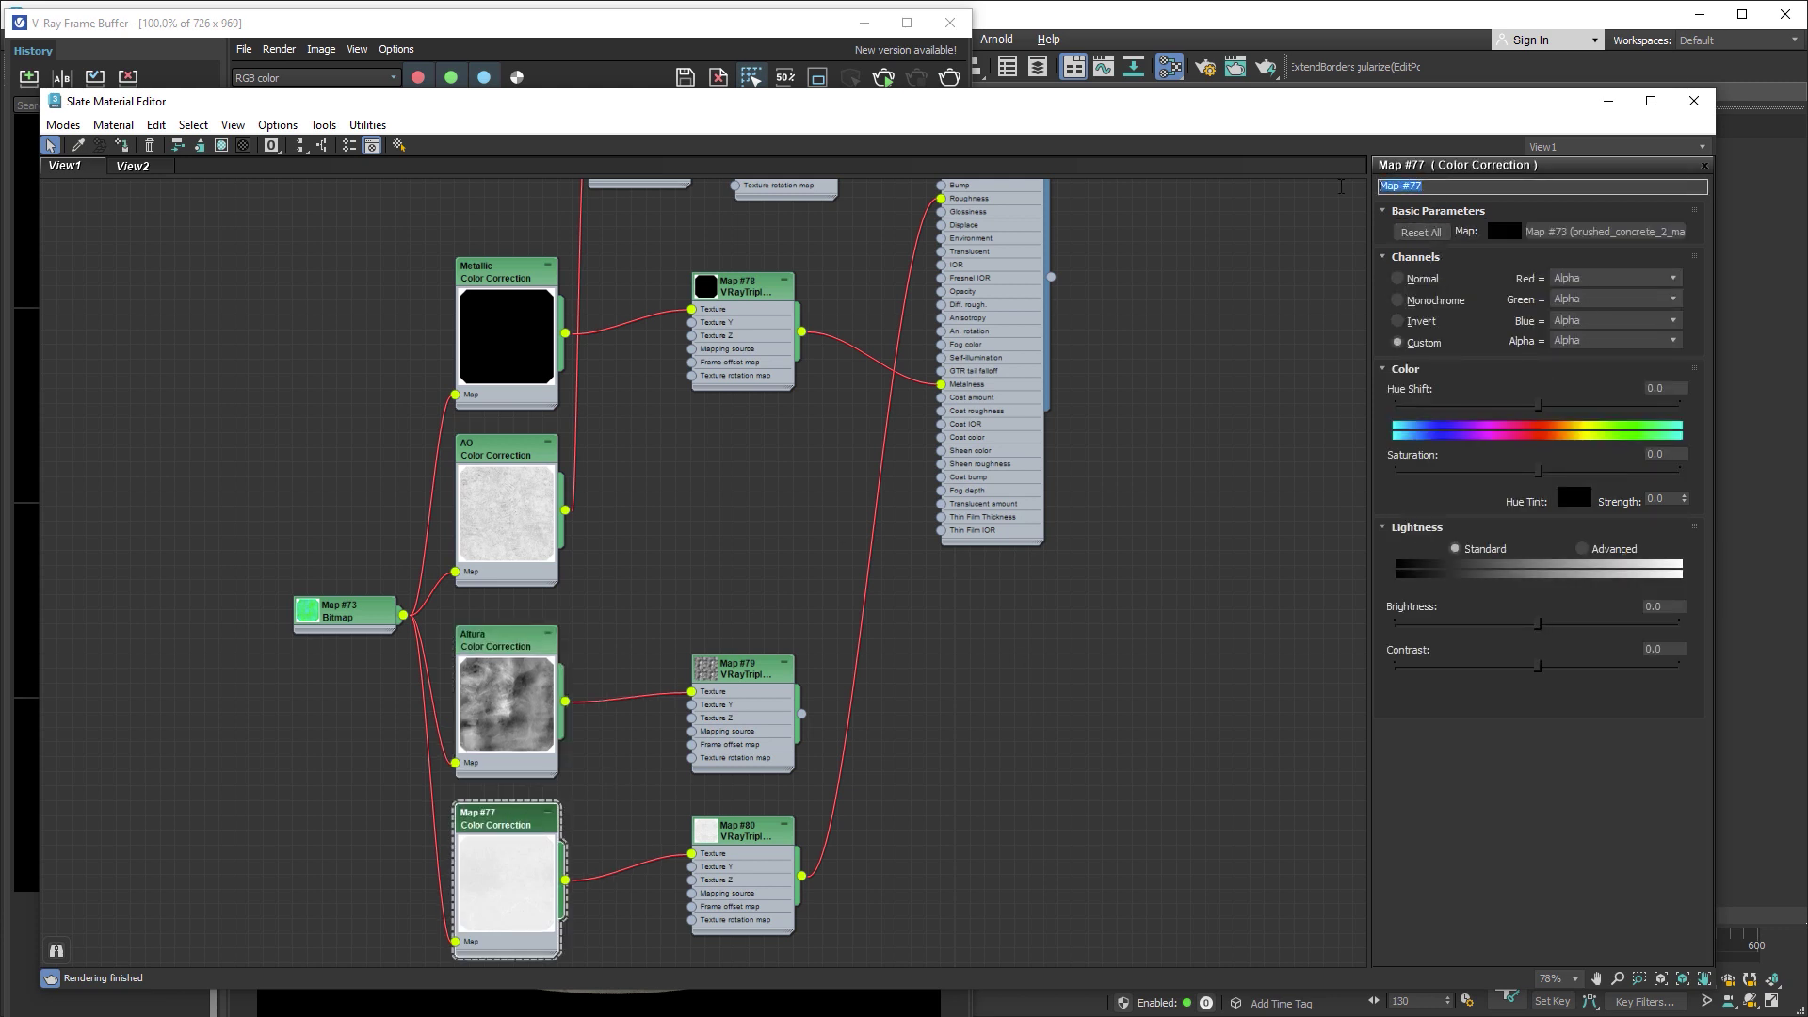
text(R)
text(s)
key(Return)
- Rename the marble's Color Correction map #70 to AO
mouse_move(1158, 311)
middle_down()
mouse_move(1112, 663)
mouse_move(1109, 646)
mouse_move(1150, 646)
mouse_move(1174, 477)
middle_up()
double_click(566, 578)
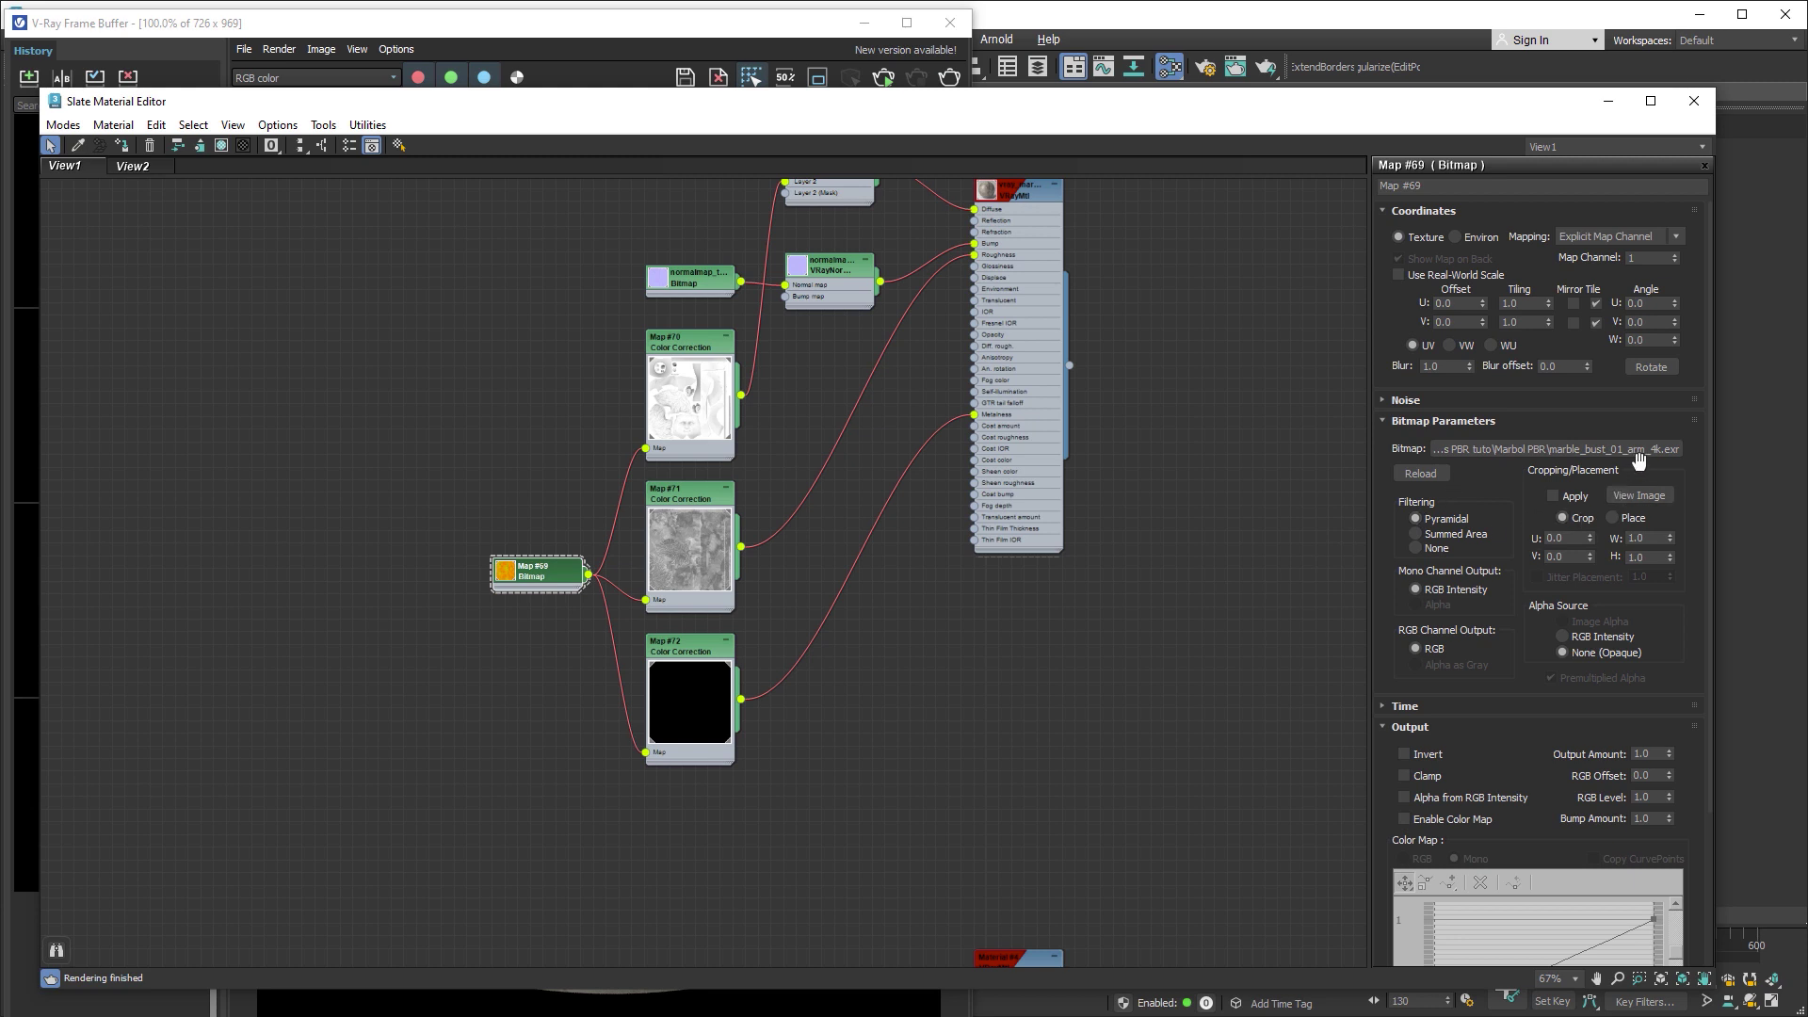
middle_drag(1130, 418, 994, 387)
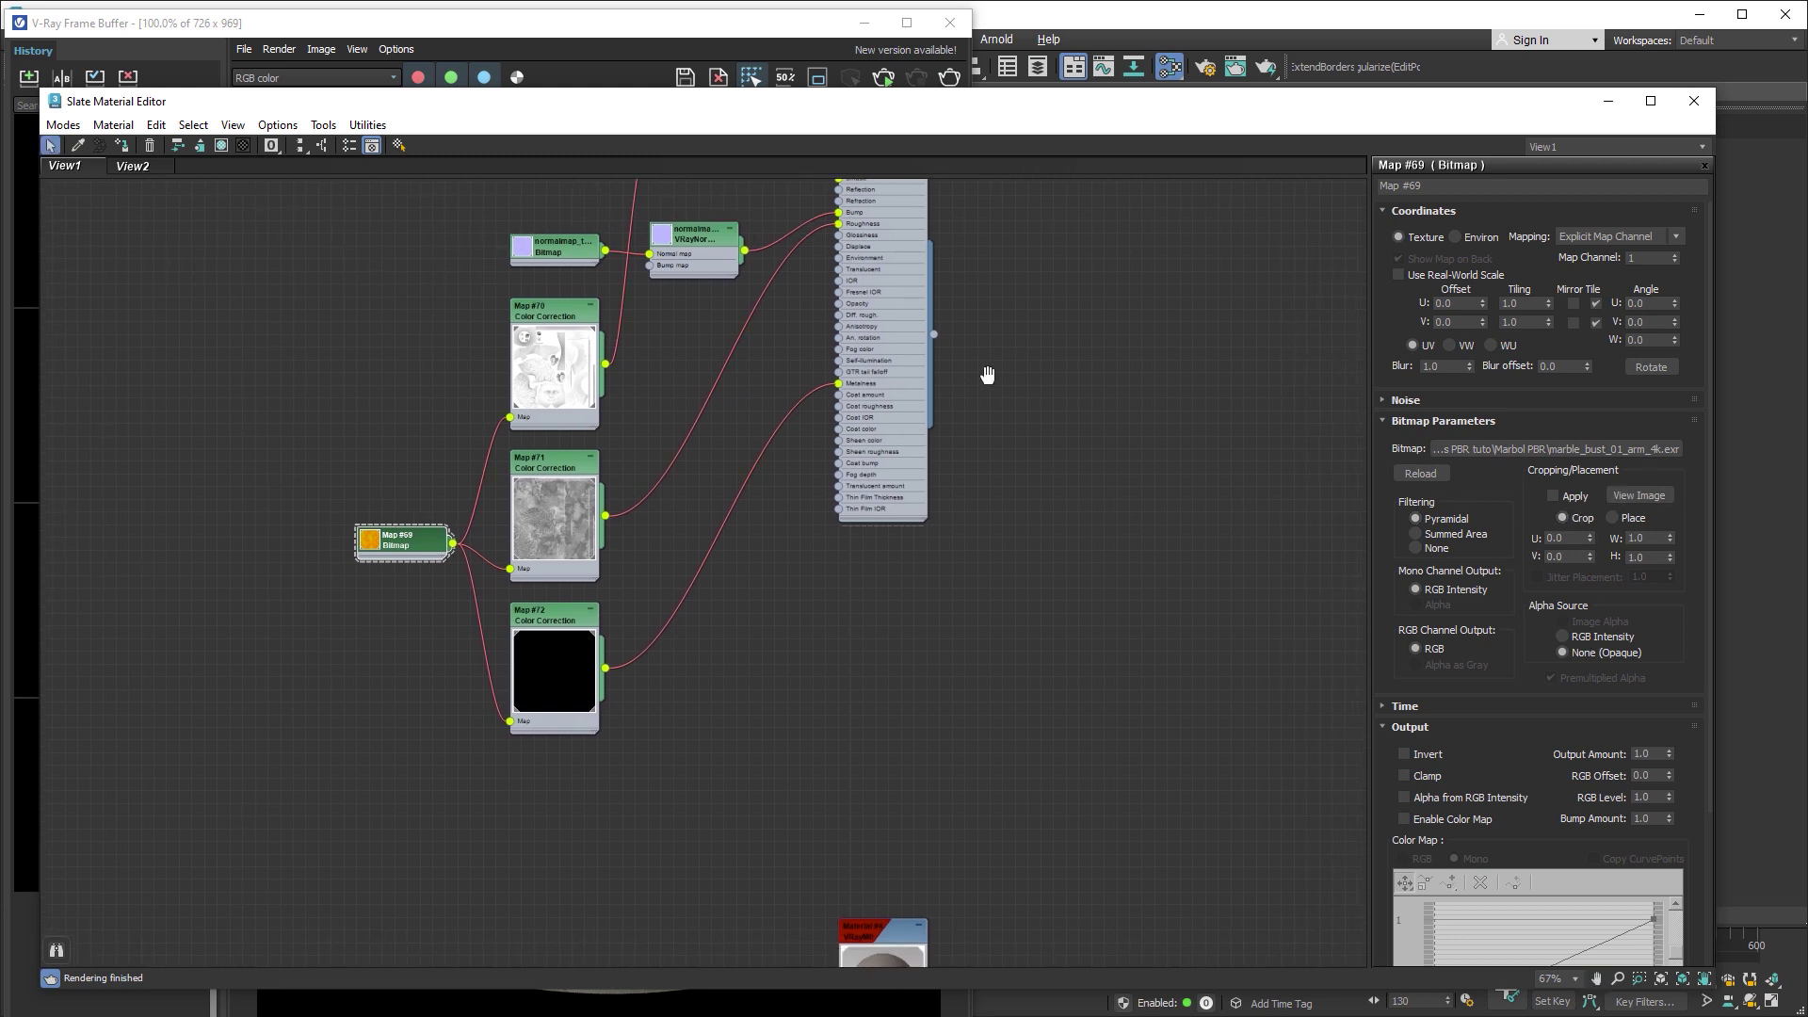
double_click(558, 320)
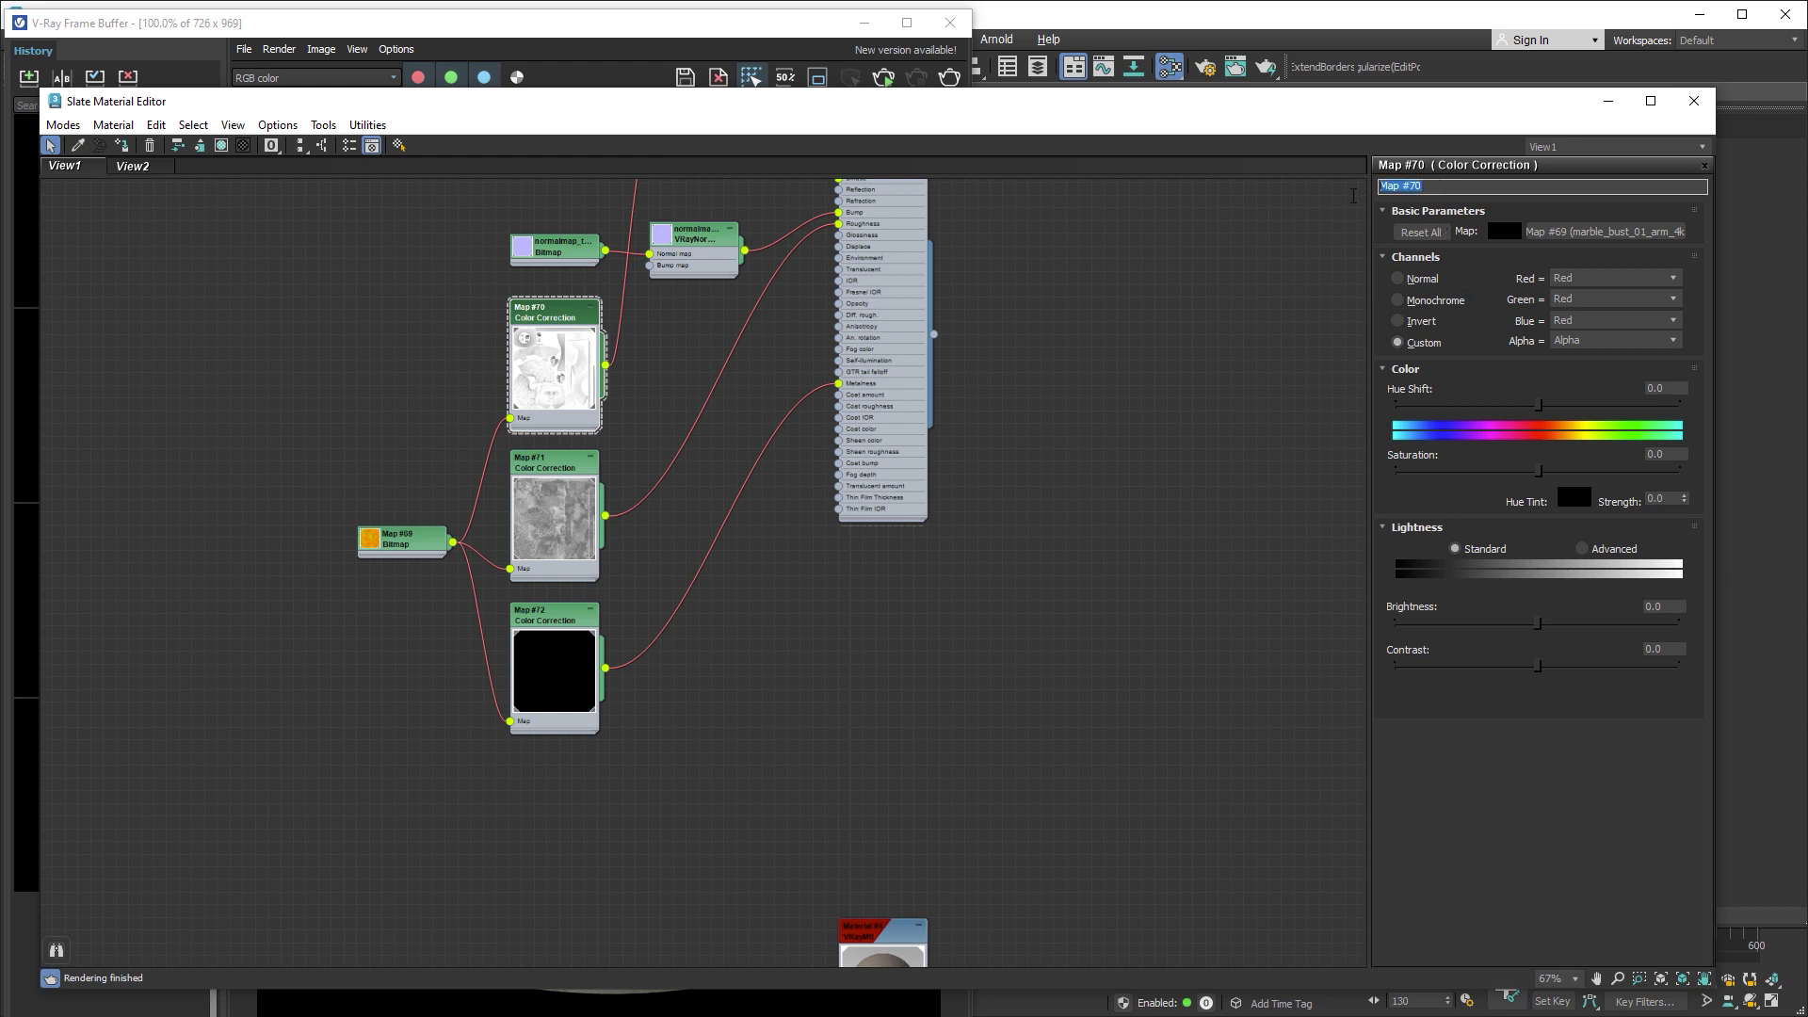
text(AO)
- Rename marble maps #71 and #72 to Roughness and Metallic
double_click(554, 468)
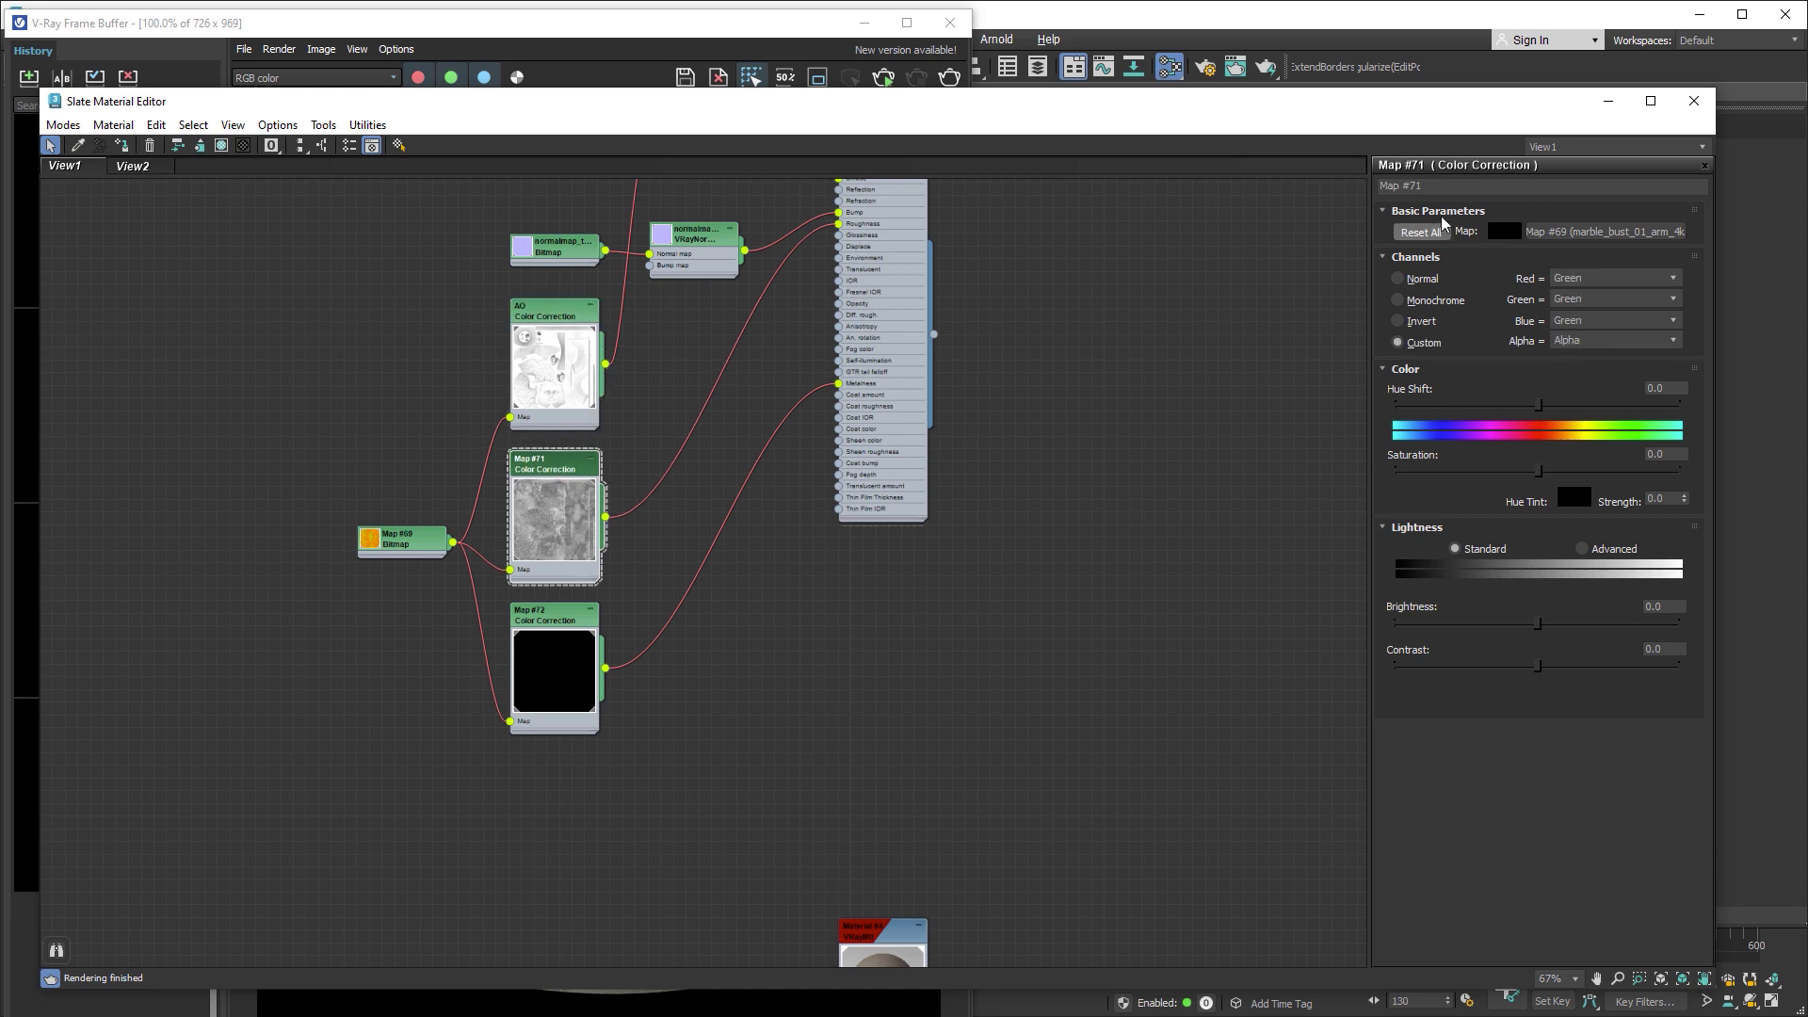
drag(1441, 186, 1334, 186)
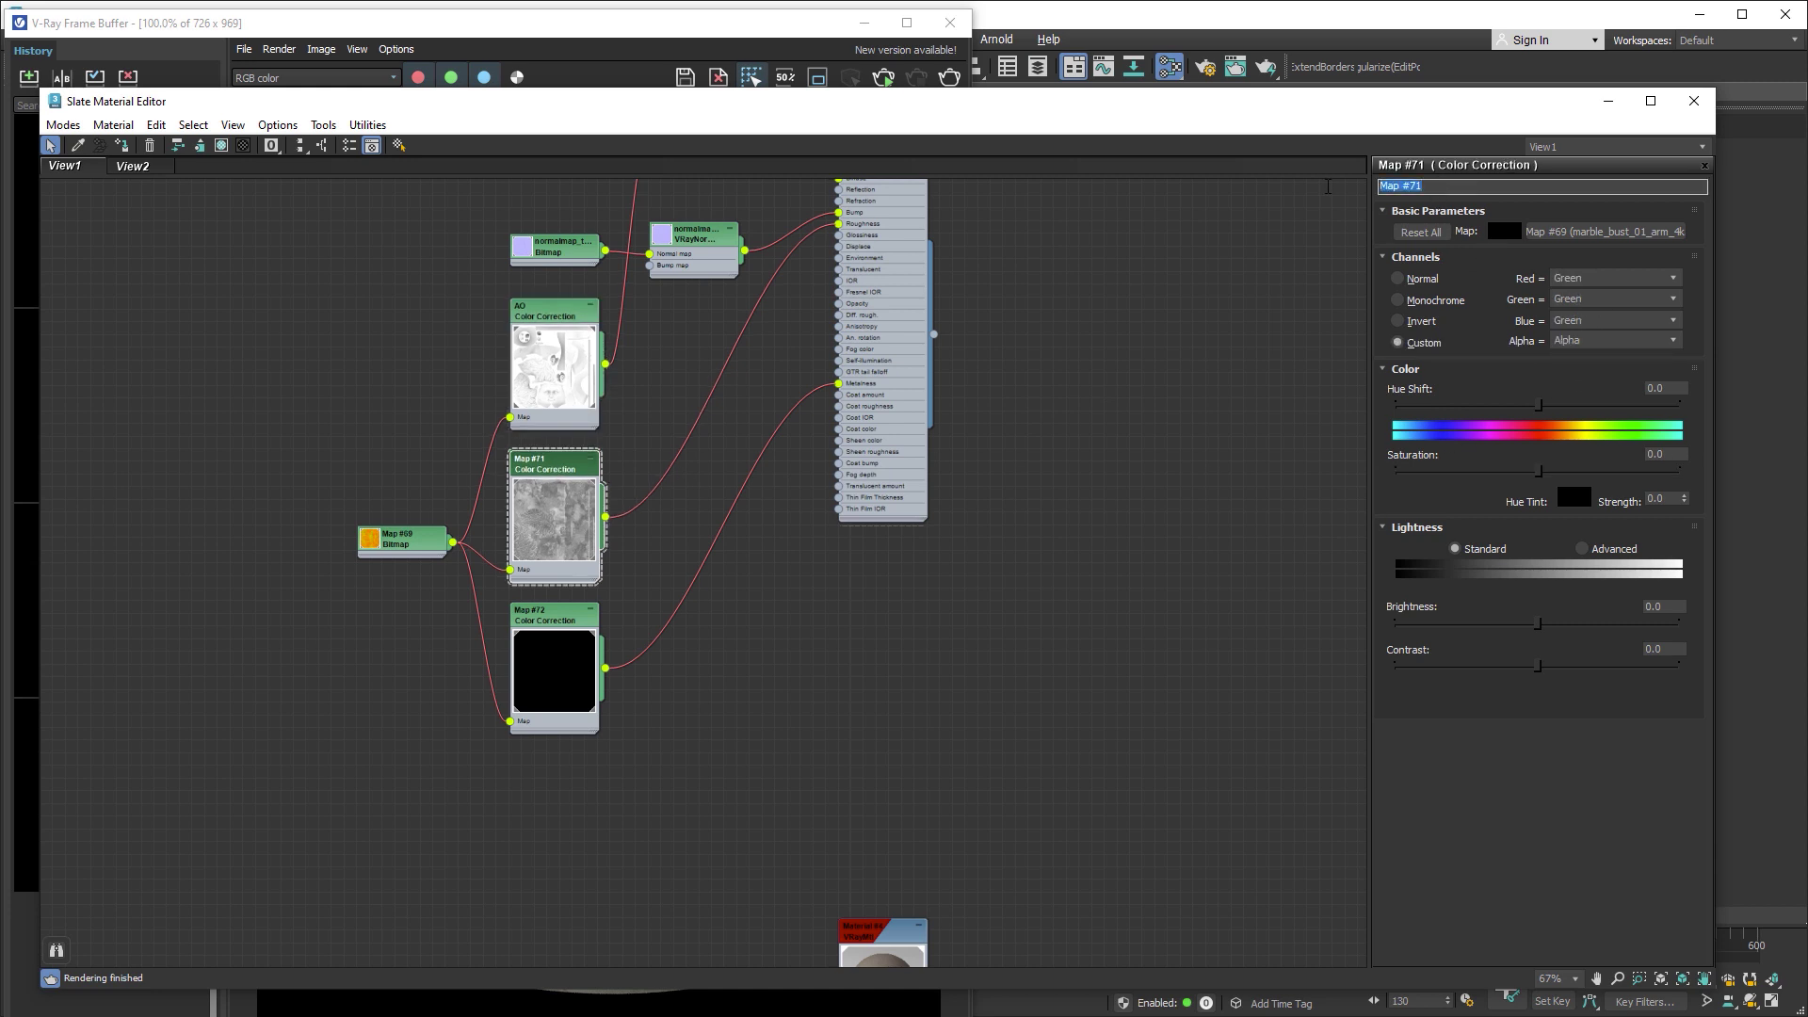
text(R)
text(s)
key(Return)
click(567, 616)
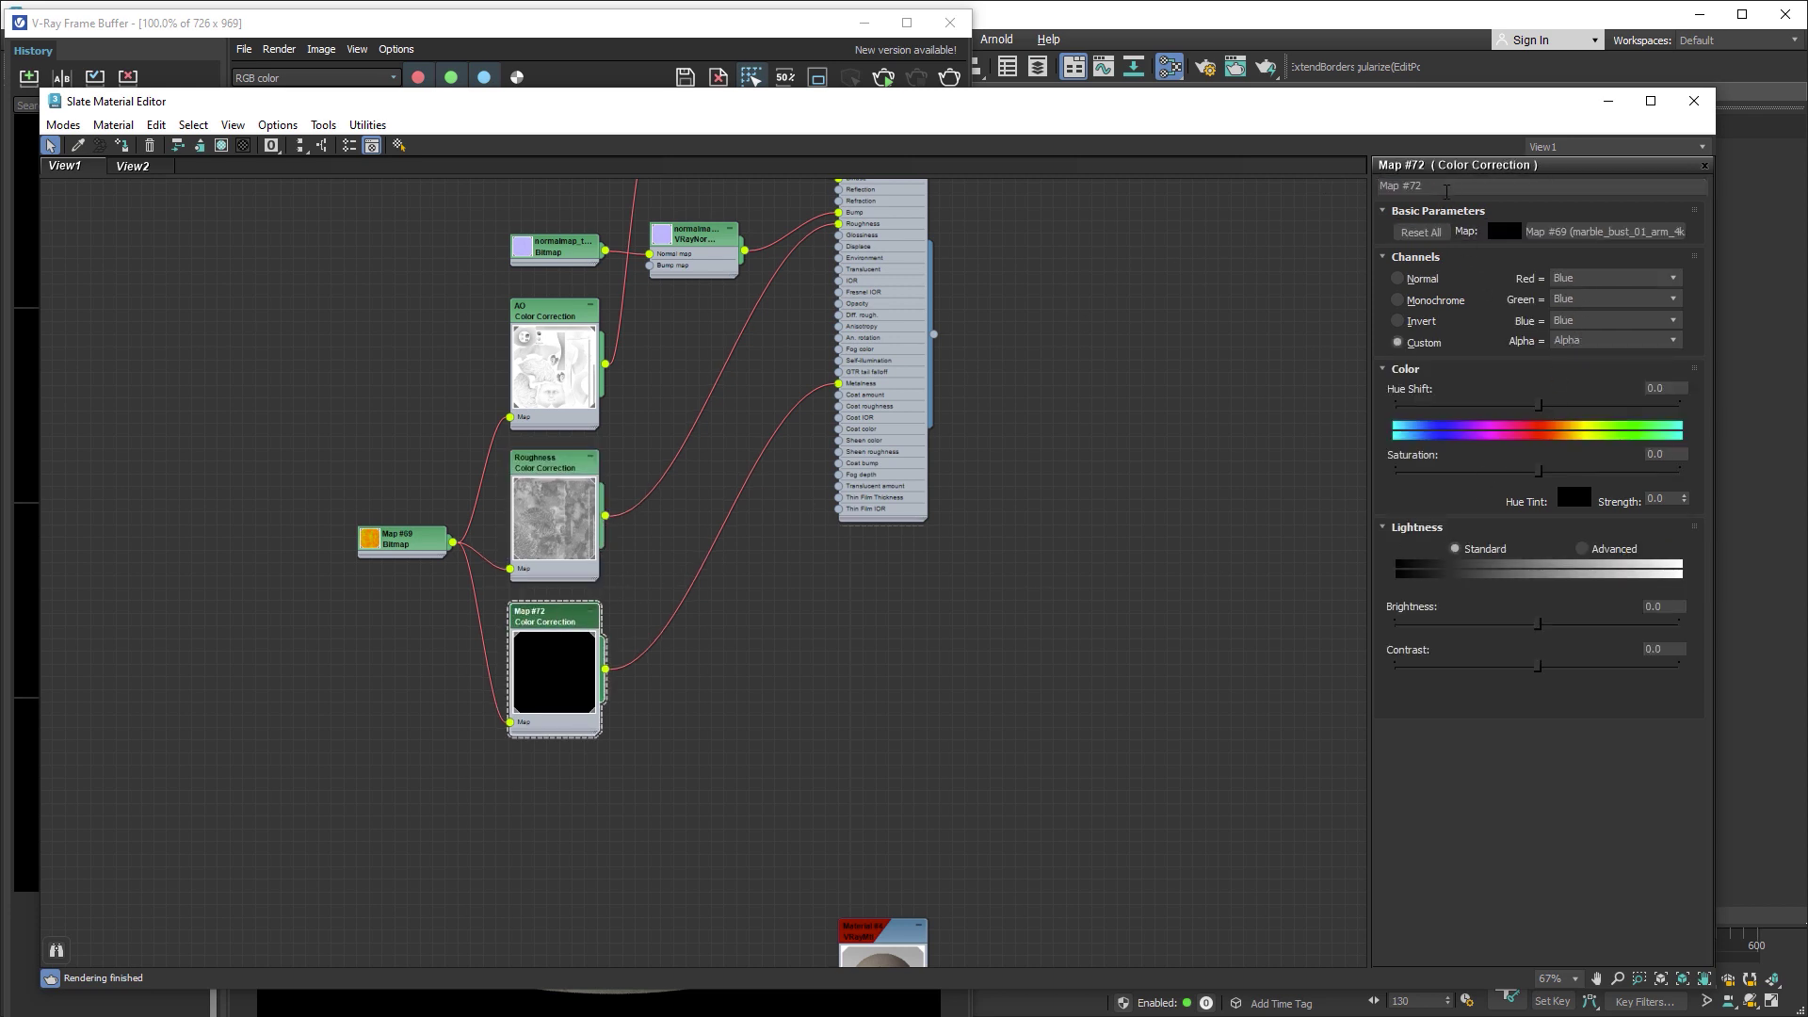
click(1446, 189)
text(Metallic)
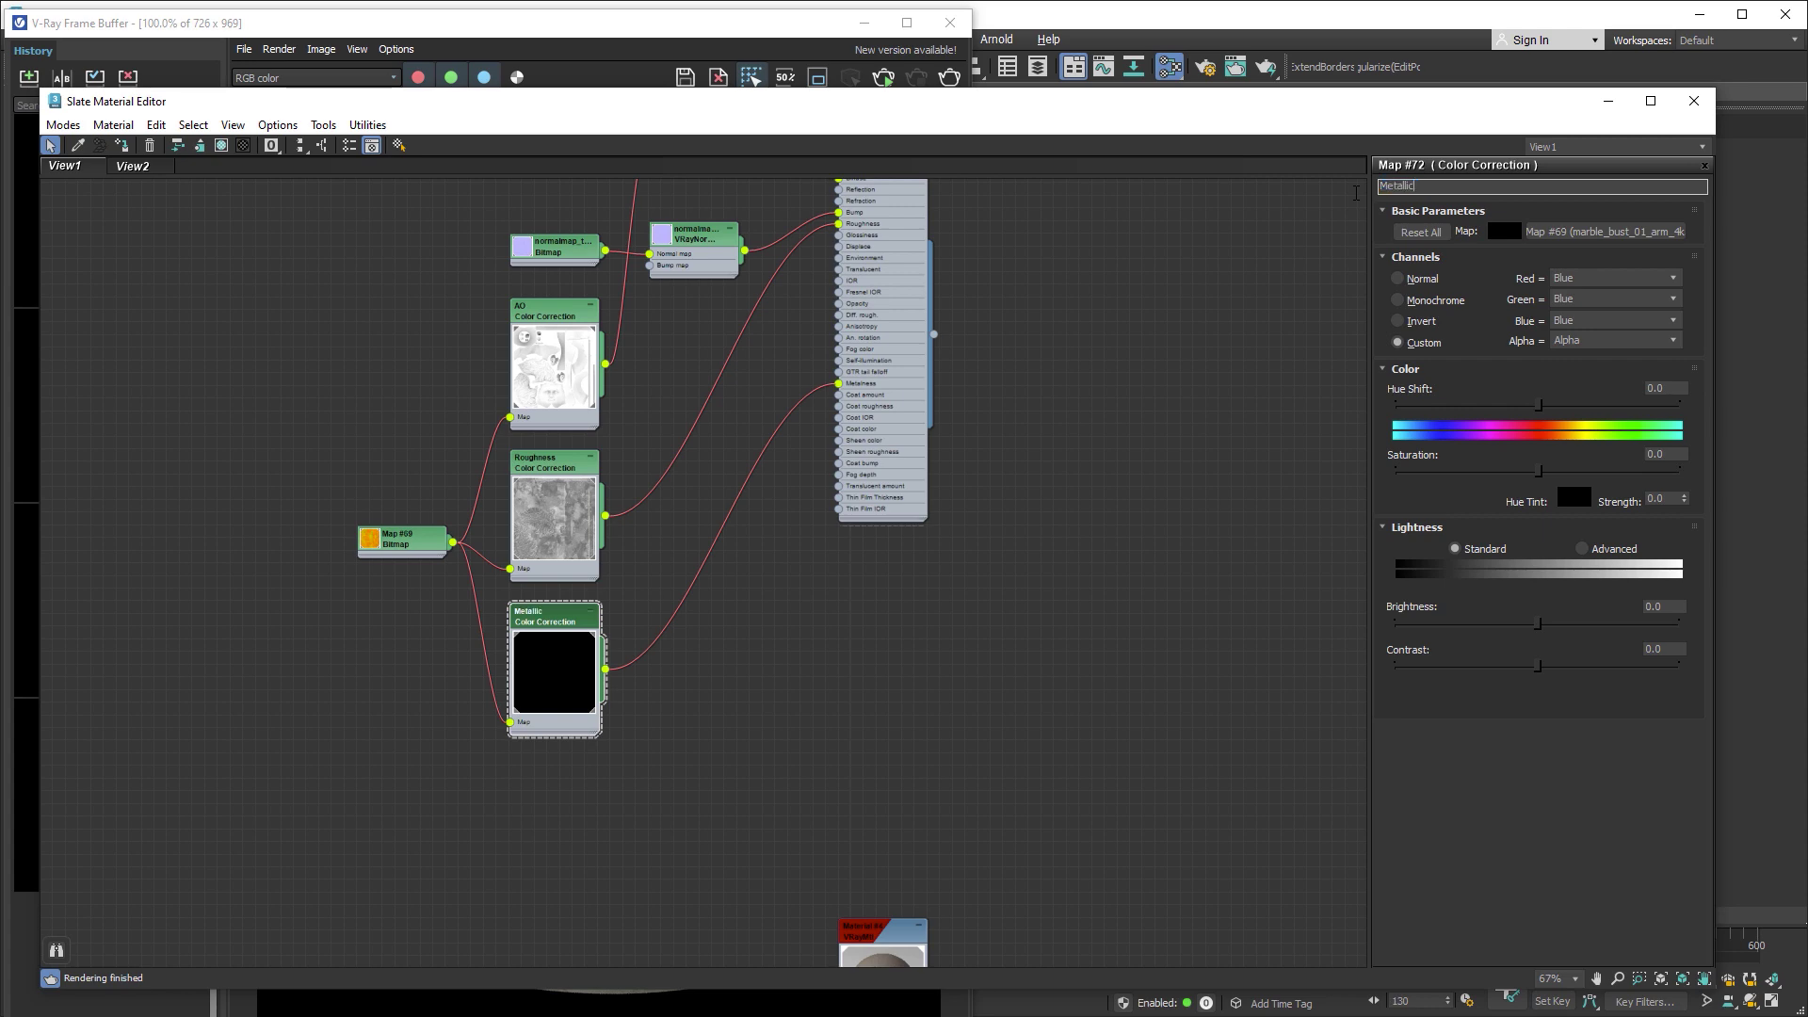
key(Return)
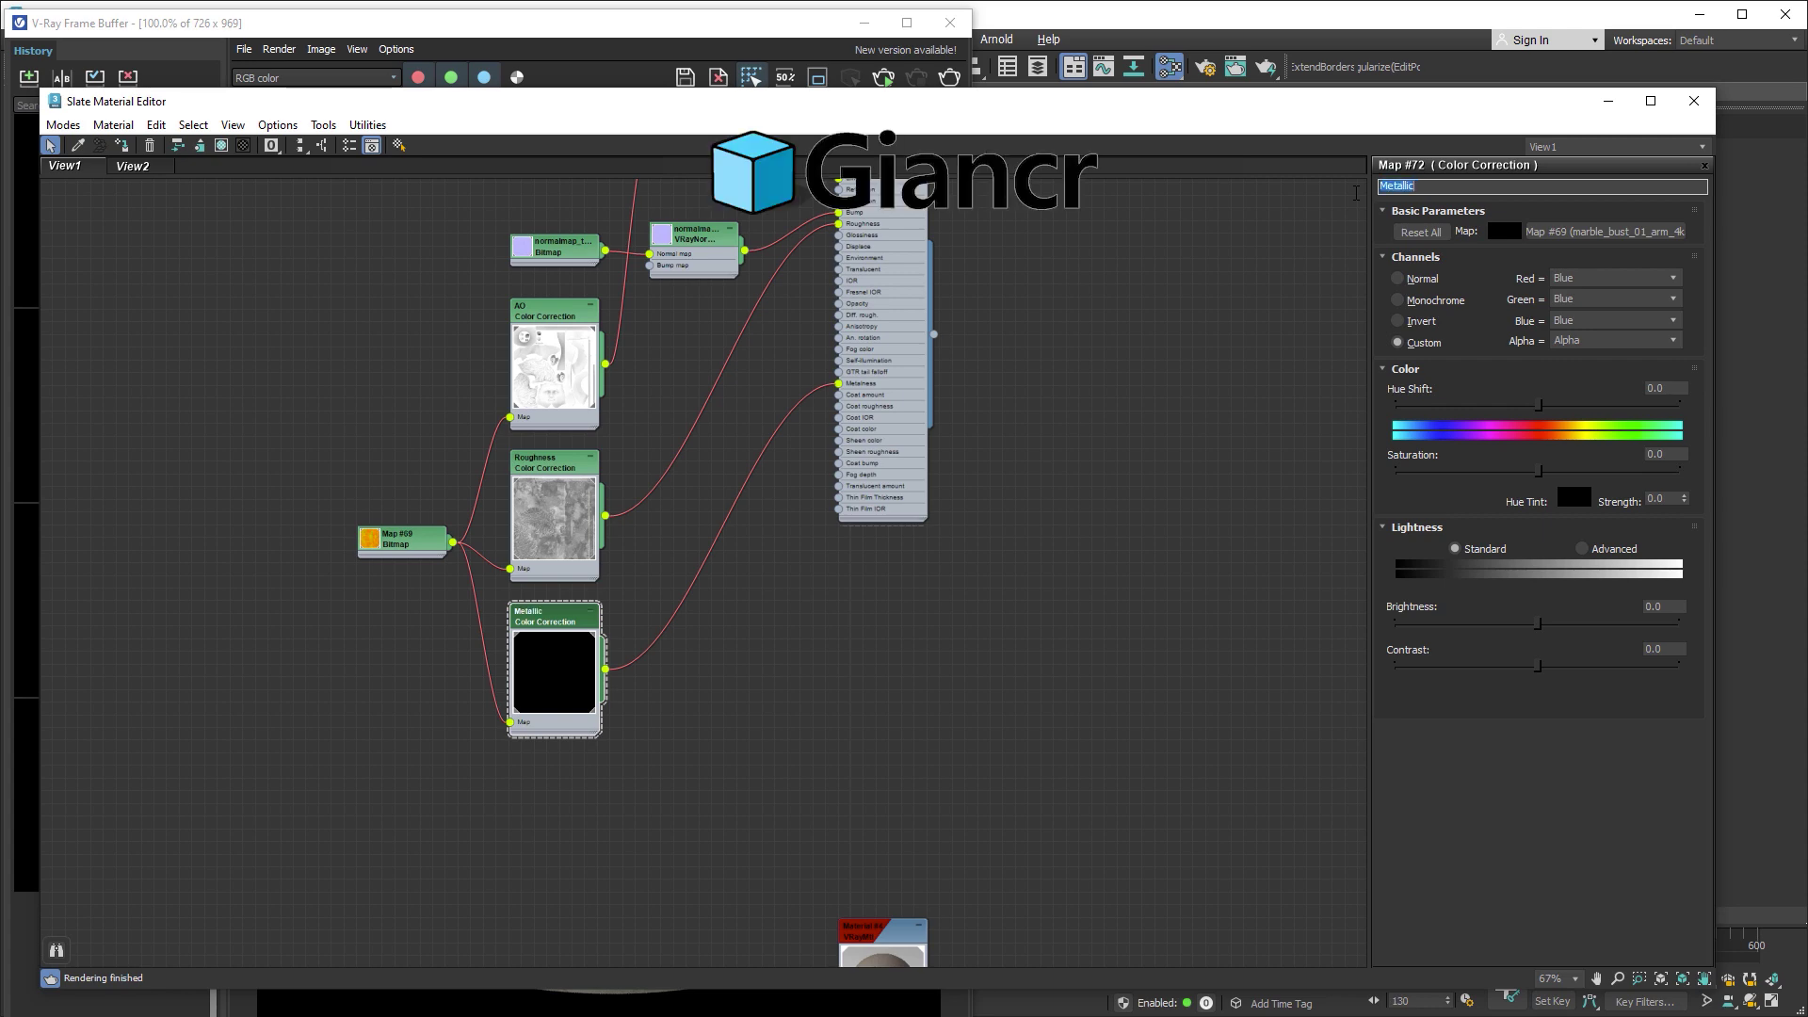